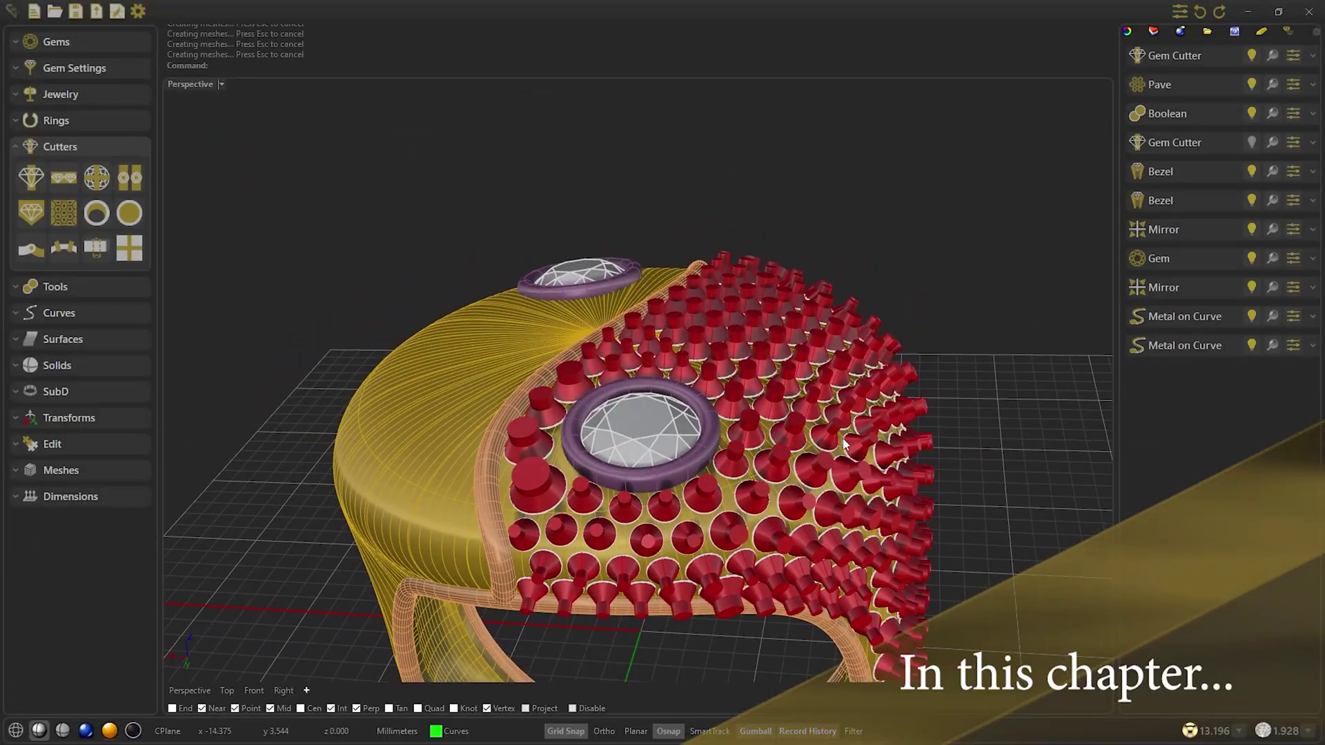
left_click(1159, 84)
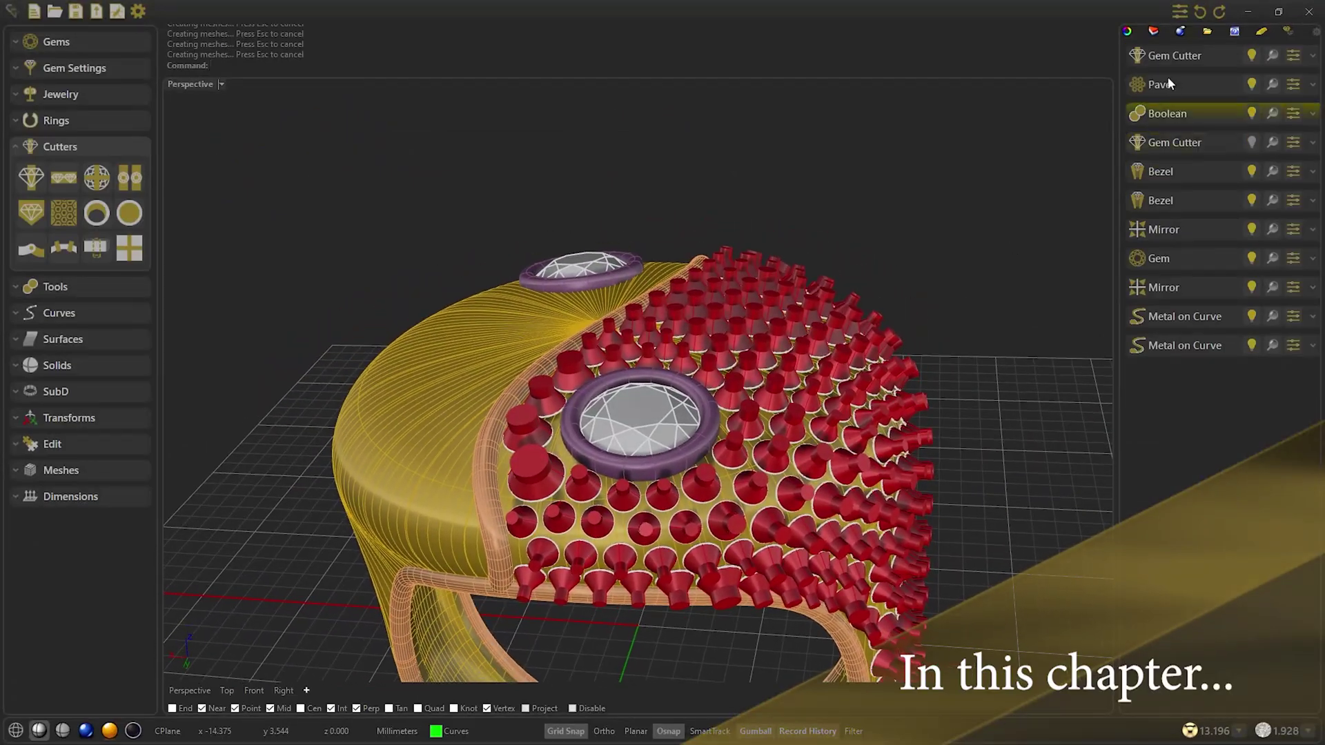
left_click(73, 312)
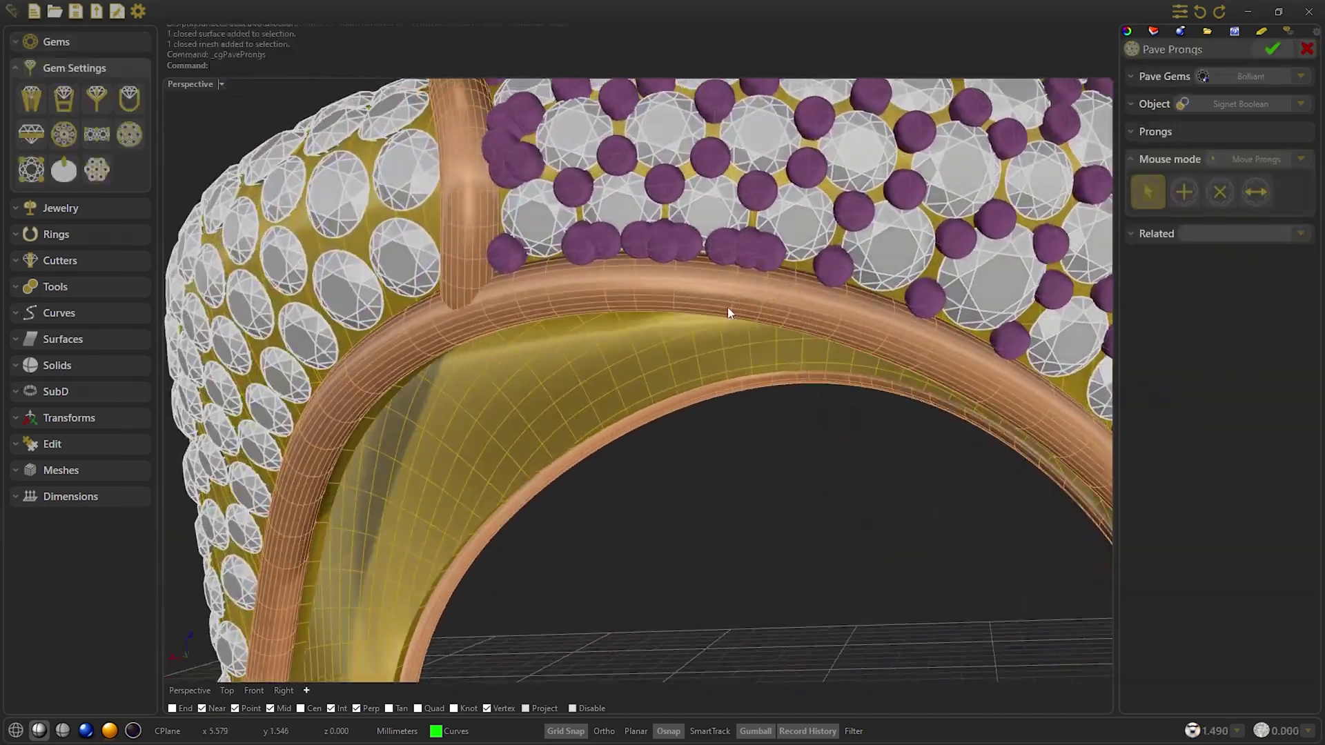
scroll(727, 307, "up", 4)
right_click_drag(737, 304, 698, 333)
key("ctrl")
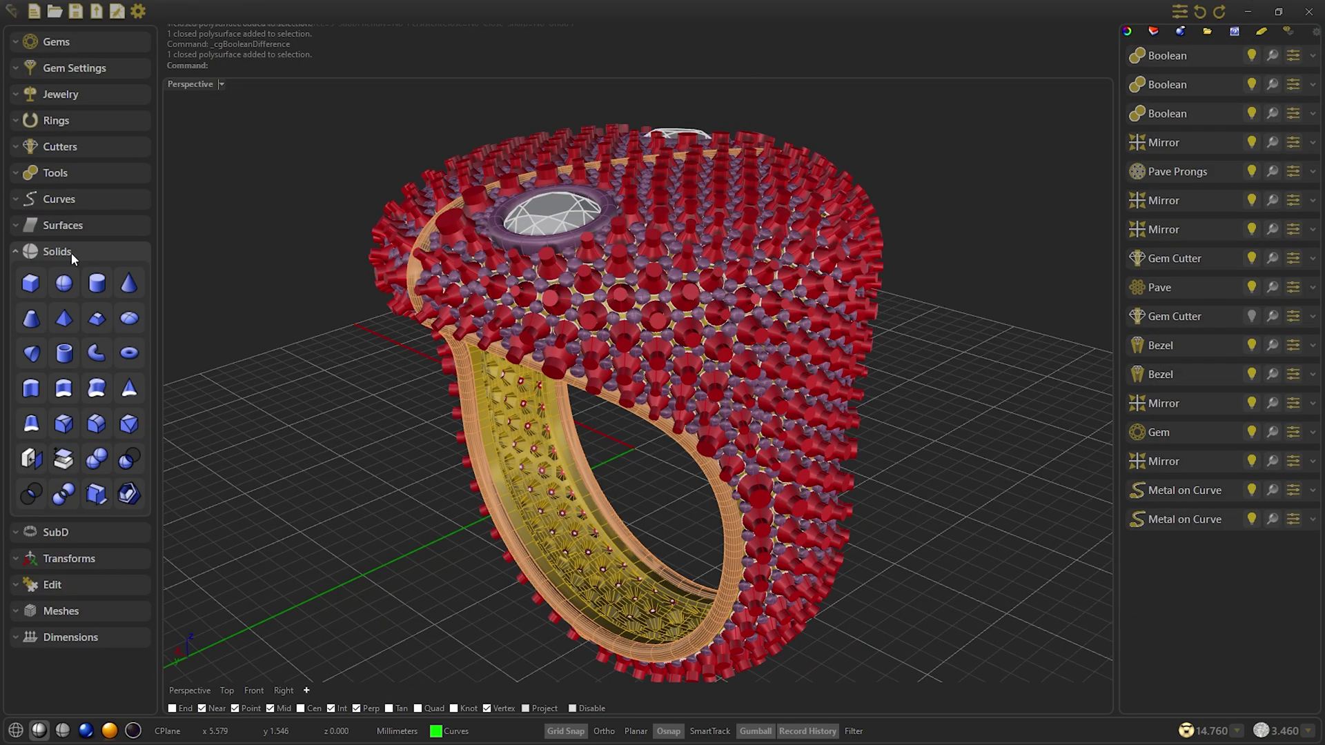
left_click(109, 731)
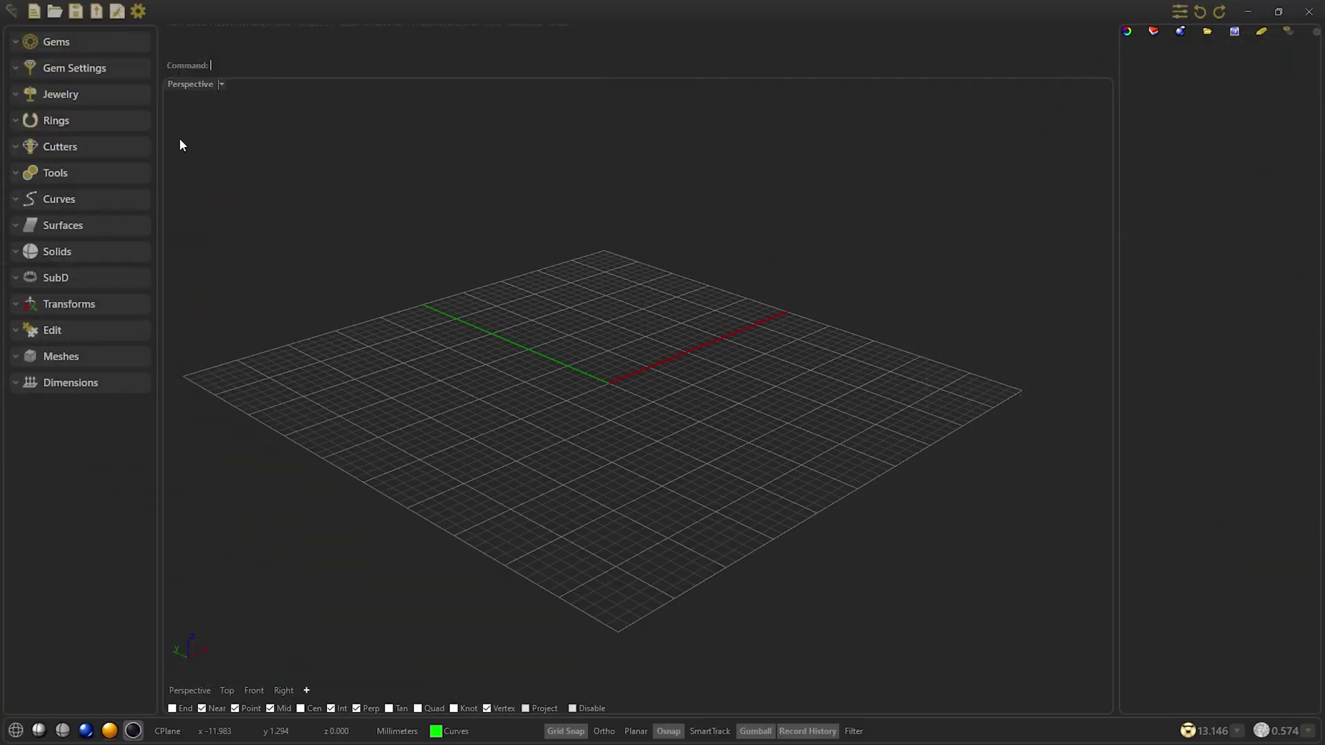
Create a signet ring in US size 7 ½ with a table length and width of 20 mm.
left_click(110, 117)
left_click(138, 151)
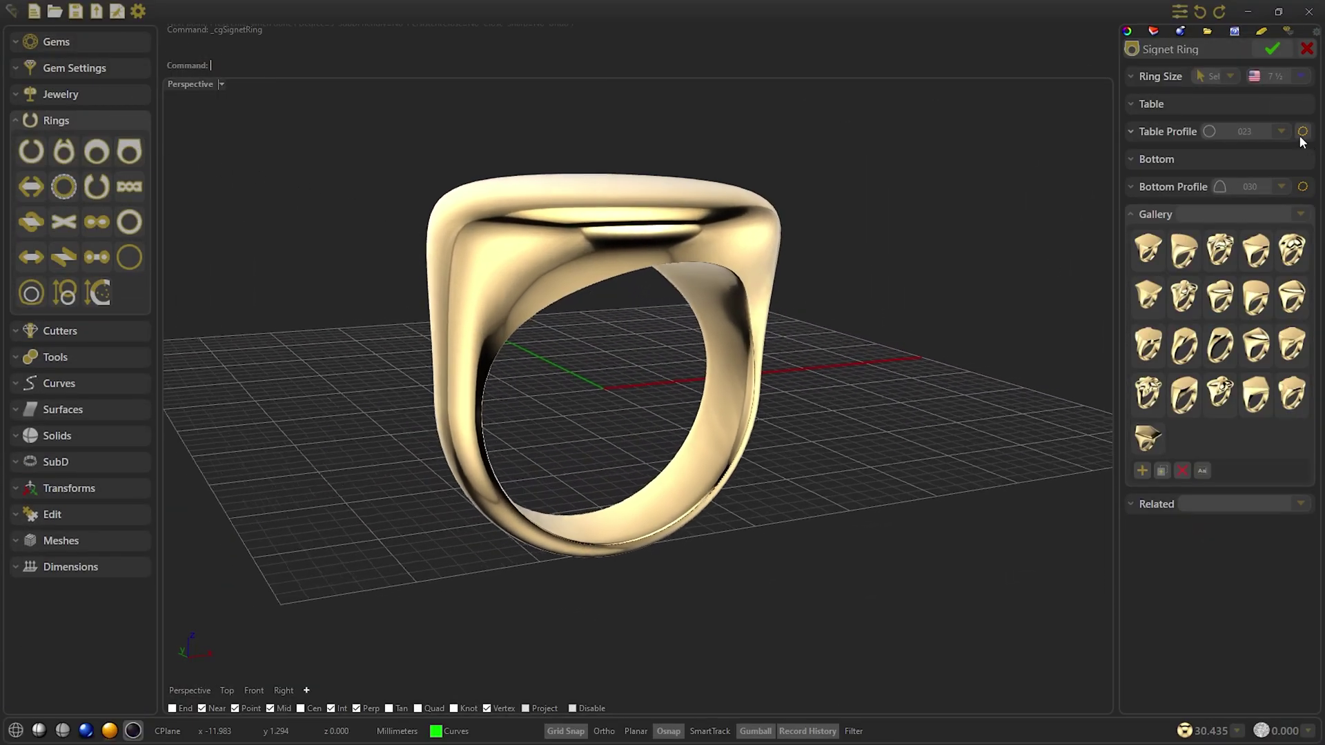
left_click(1300, 78)
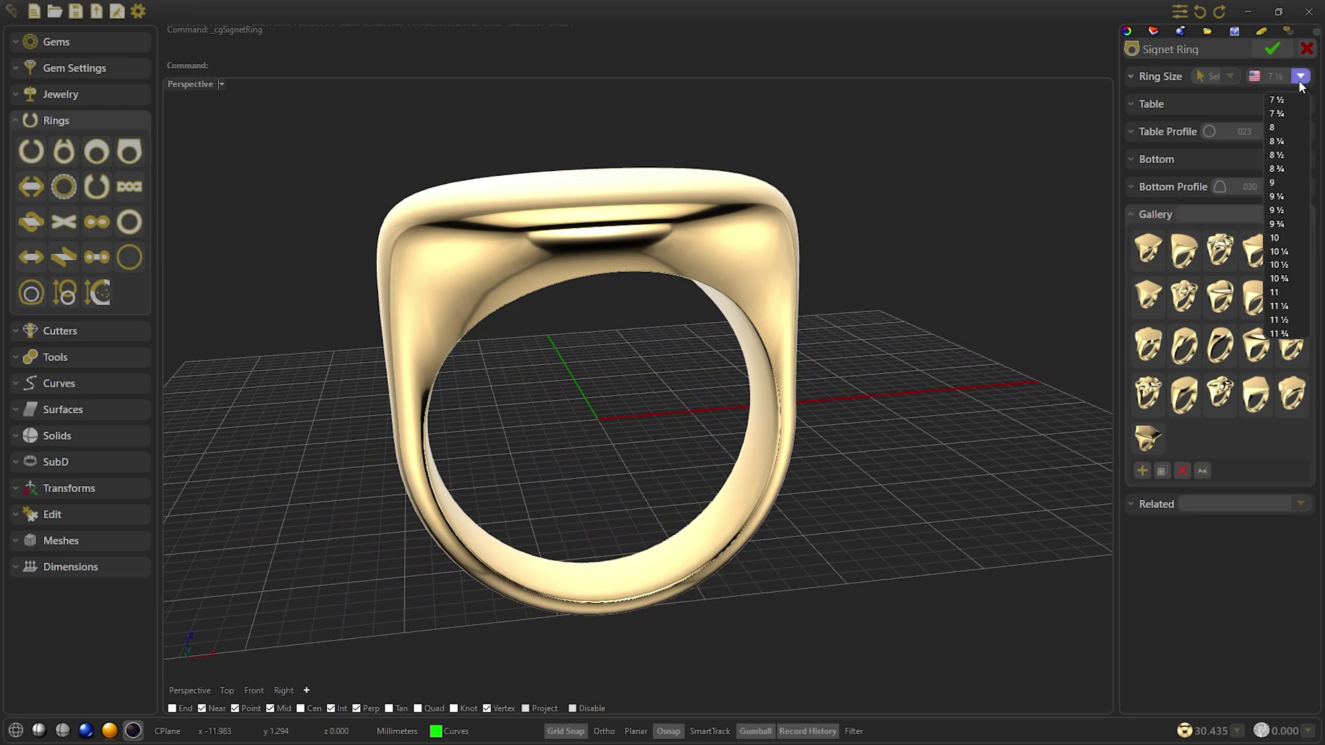
left_click(1290, 101)
left_click(1240, 102)
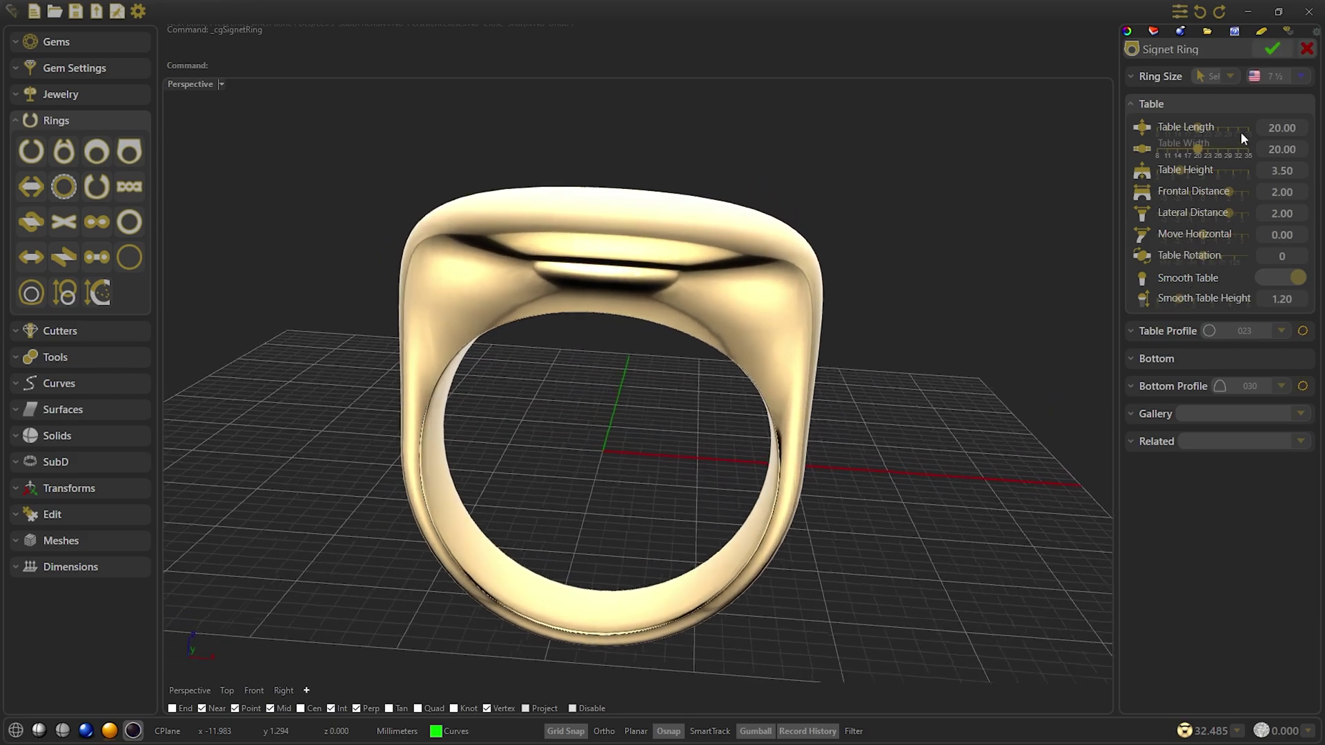
left_click(1271, 47)
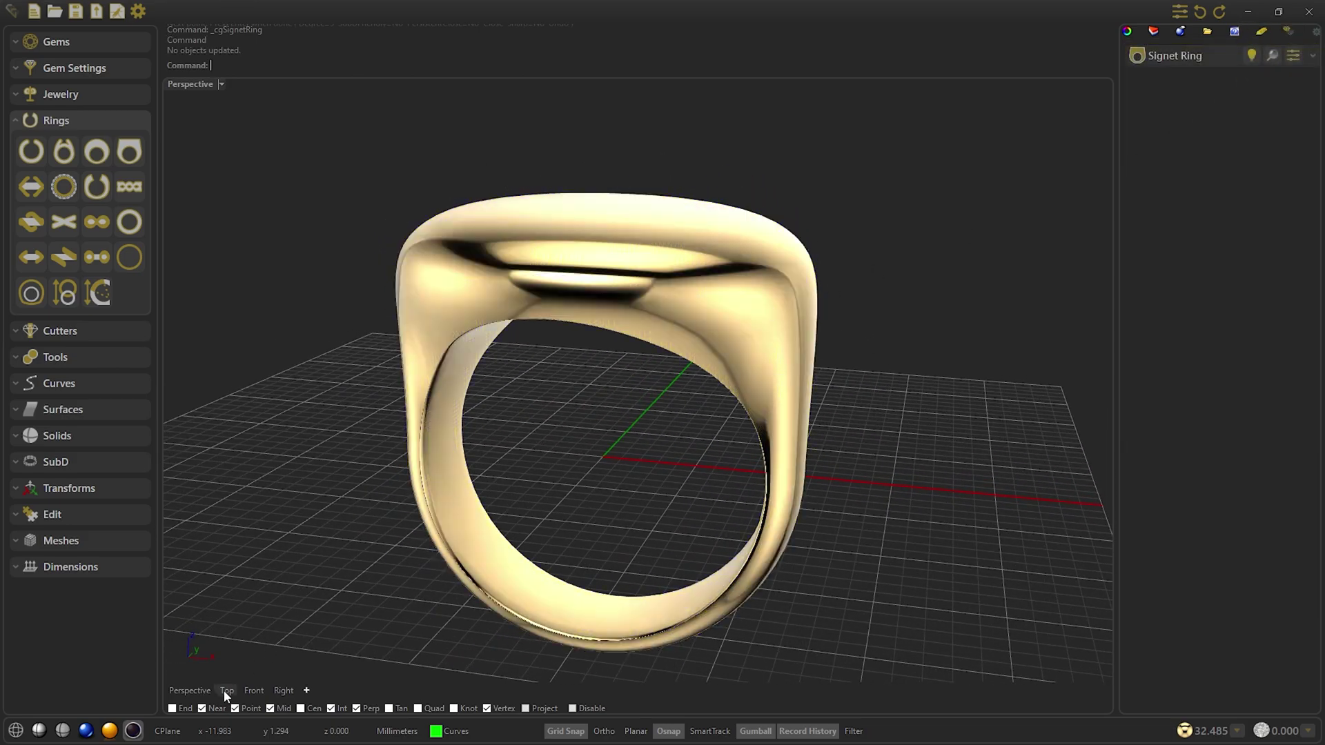
In the top view, draw a degree-3 S-shaped curve across the ring with control points at (-5,15), (5,10), (0,0), (-5,-10) and (5,-15).
left_click(226, 691)
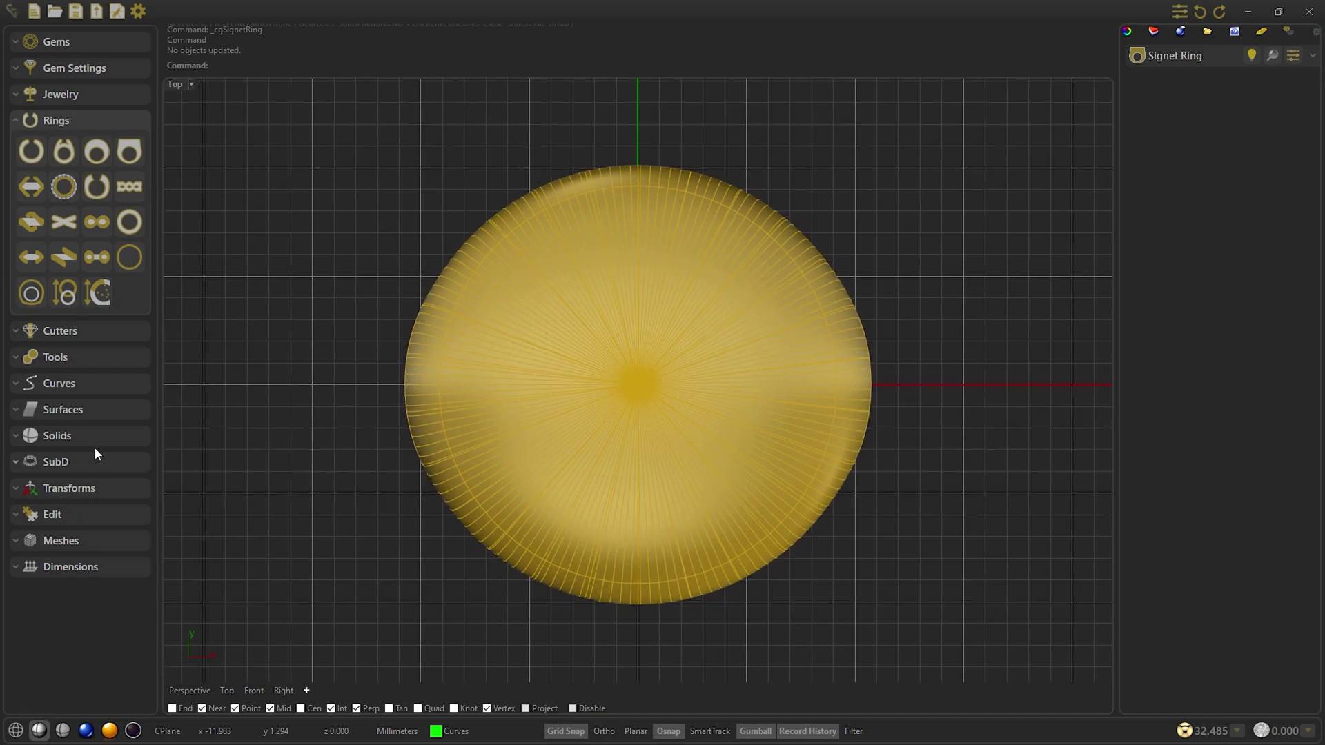
left_click(16, 734)
left_click(73, 388)
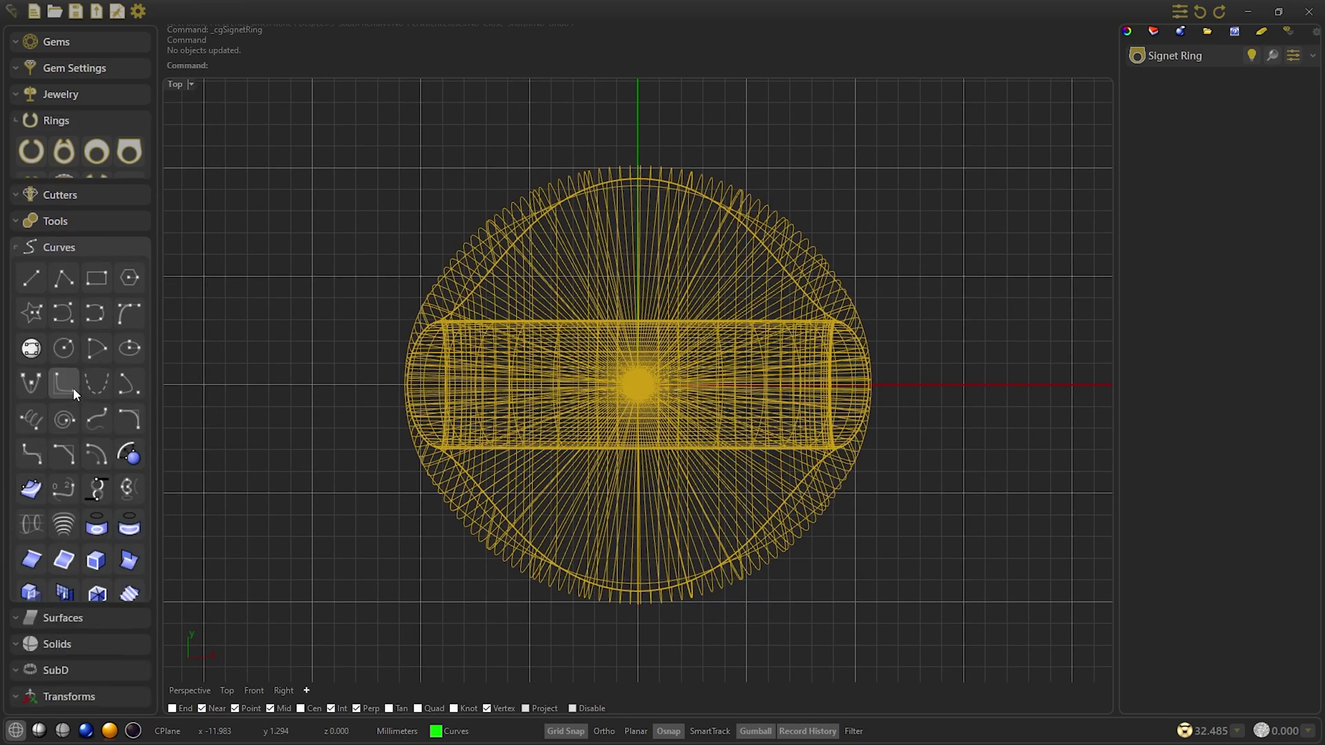
left_click(64, 269)
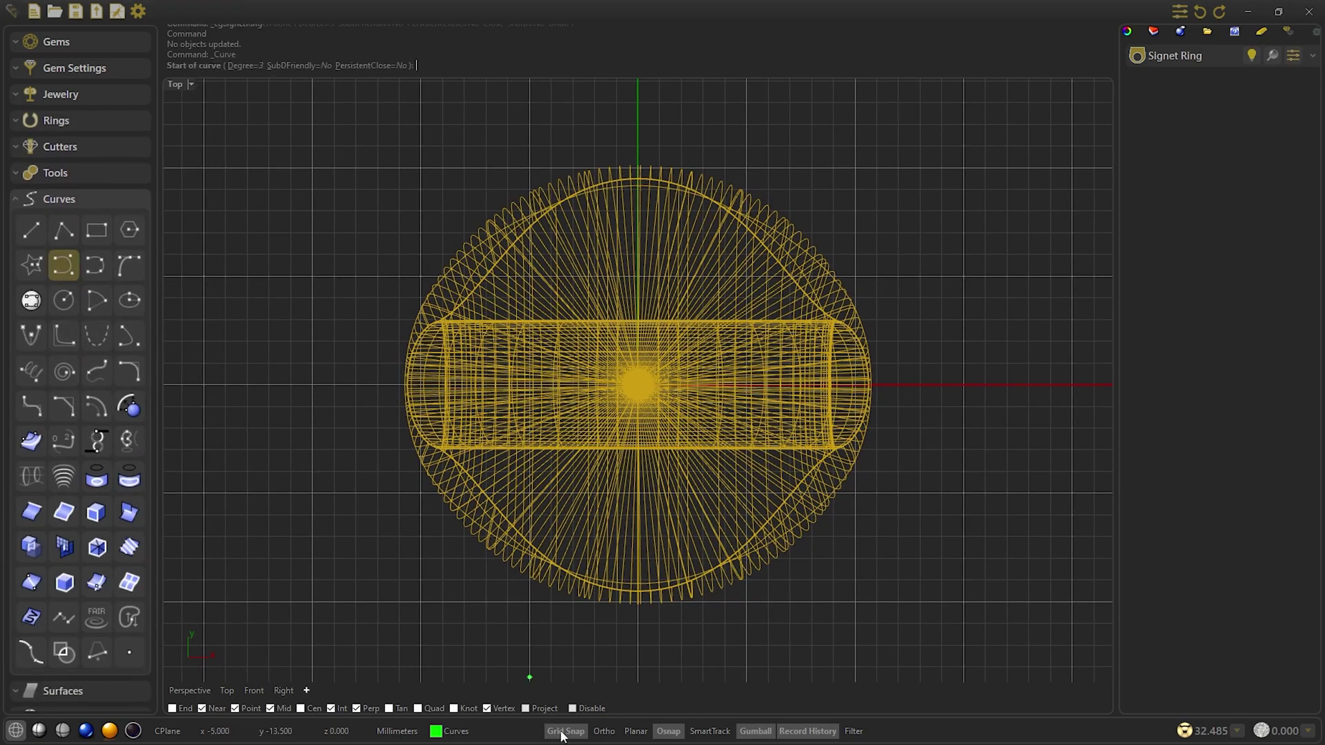
scroll(541, 201, "down", 3)
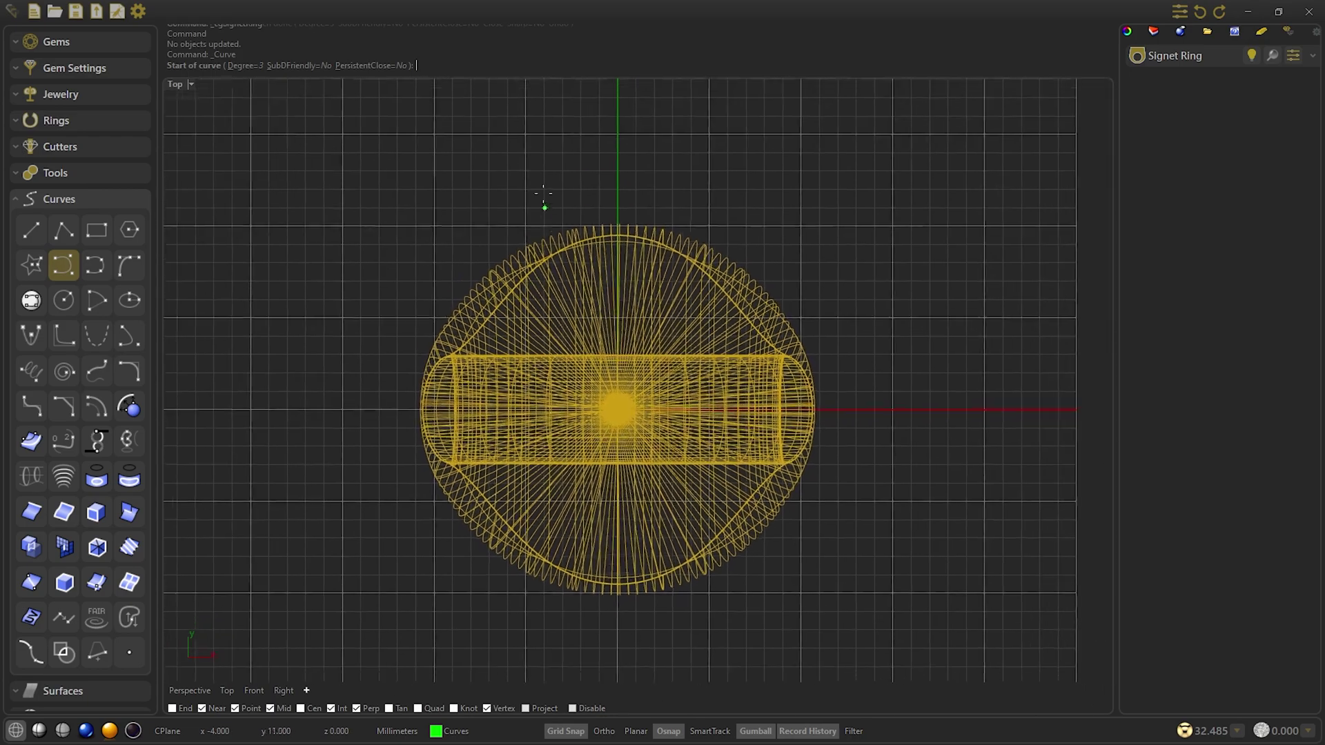
left_click(535, 163)
left_click(698, 249)
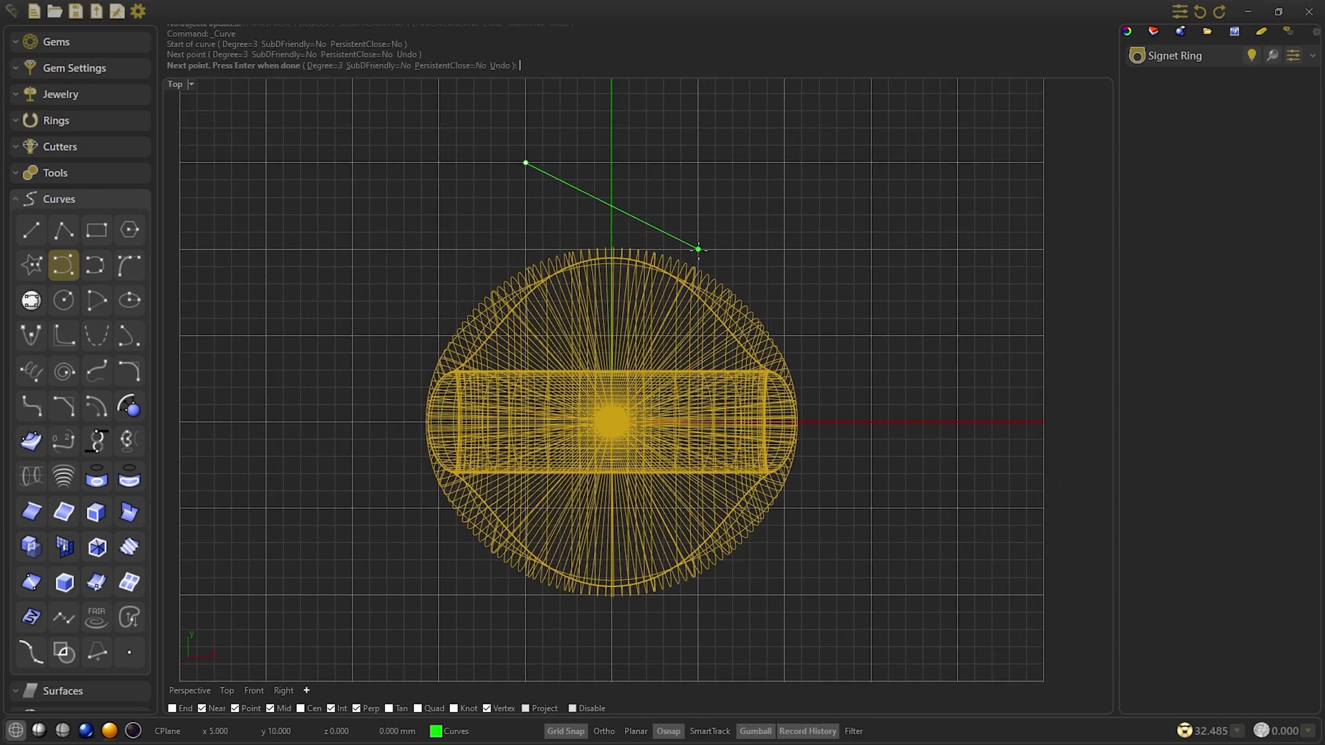
left_click(612, 421)
left_click(526, 591)
scroll(662, 614, "down", 1)
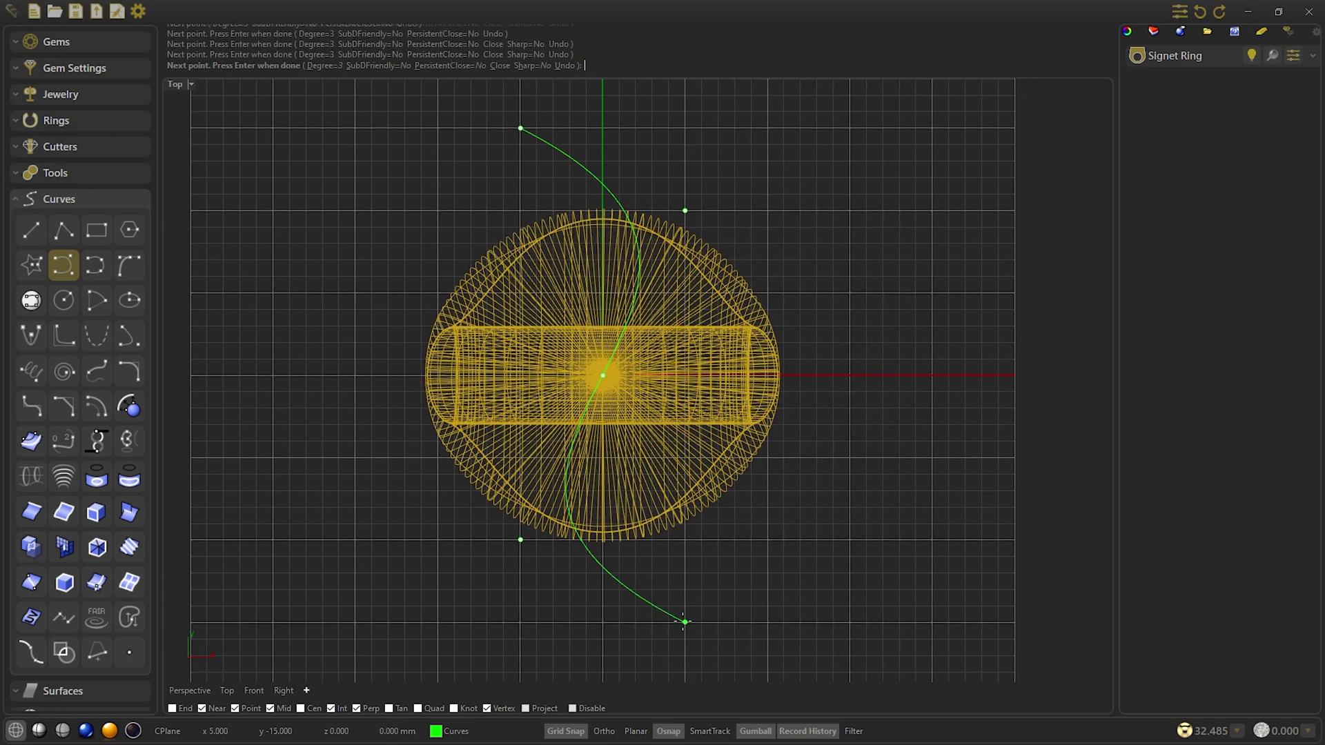
left_click(683, 621)
key("Return")
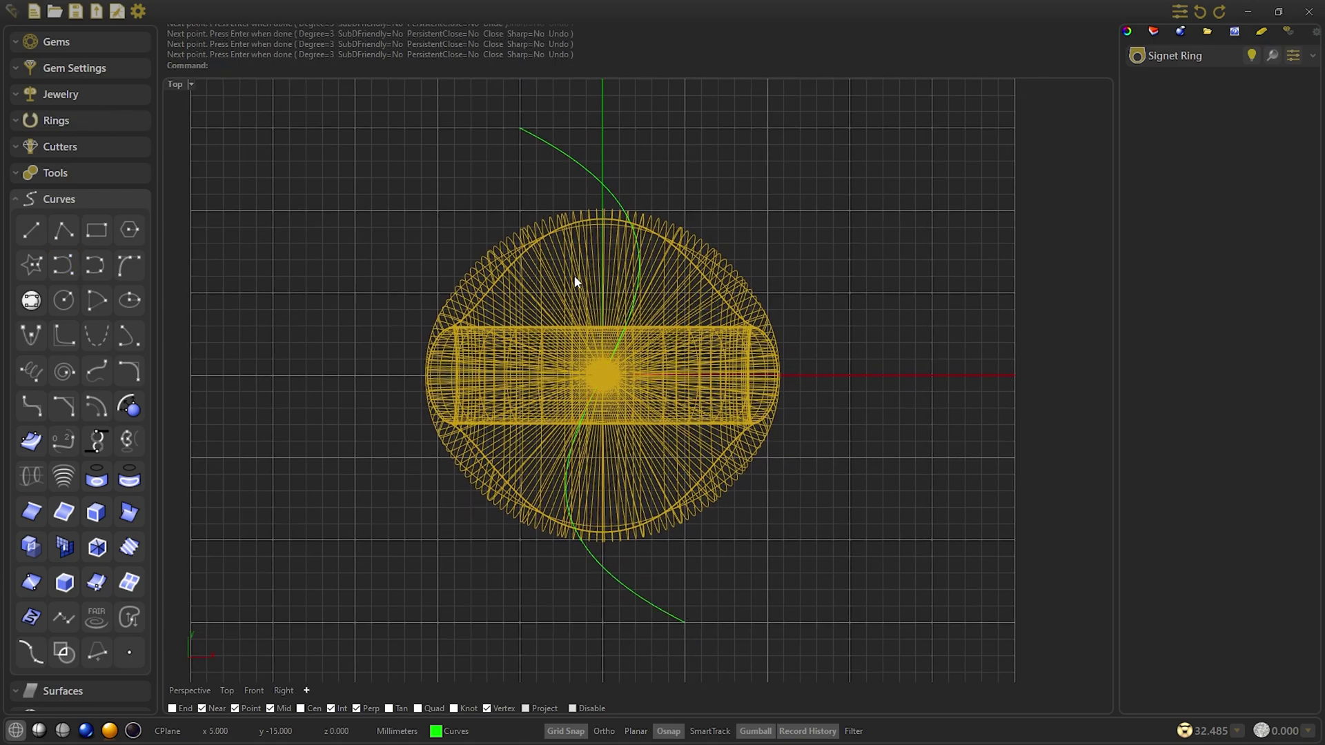
Flatten the S-curve's points in world Z only at the origin's height, and extrude the curve vertically into a surface cutting through the ring.
left_click(196, 690)
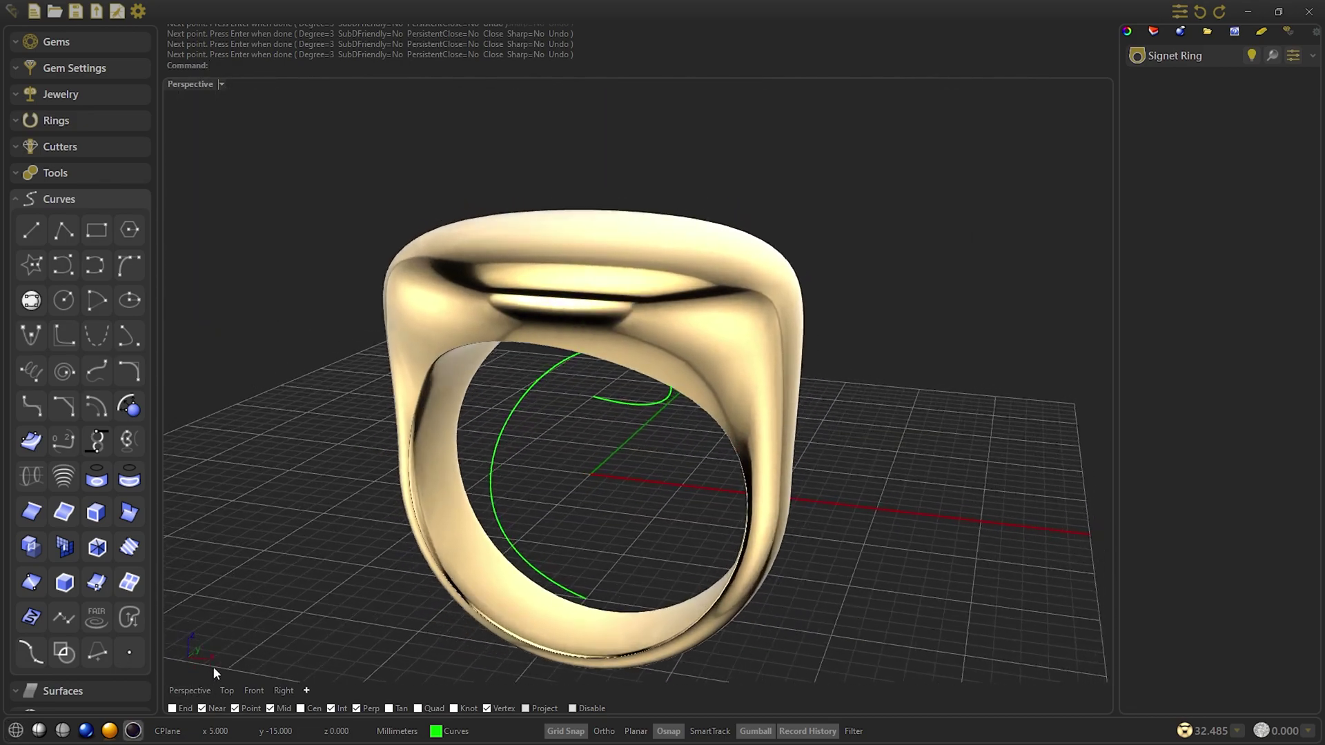
left_click(38, 730)
right_click_drag(486, 505, 488, 434)
left_click(488, 435)
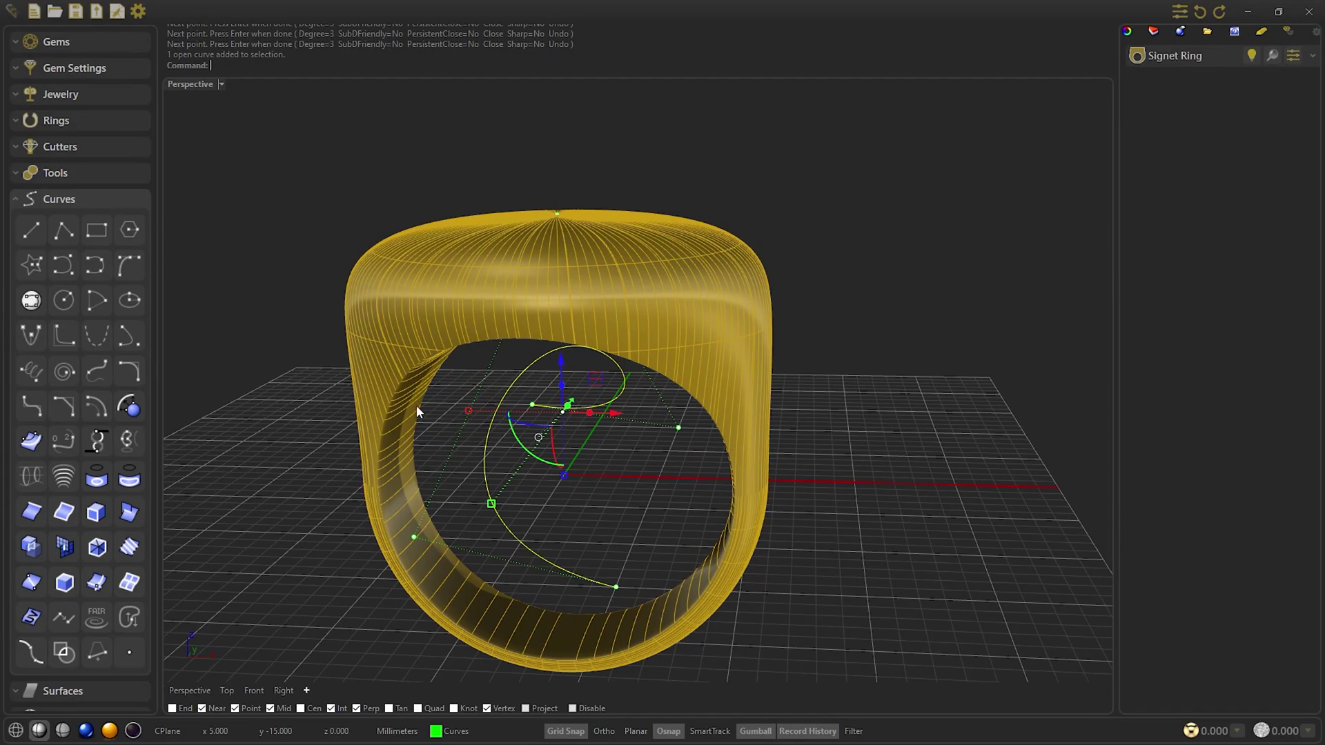
left_click(81, 197)
left_click(61, 310)
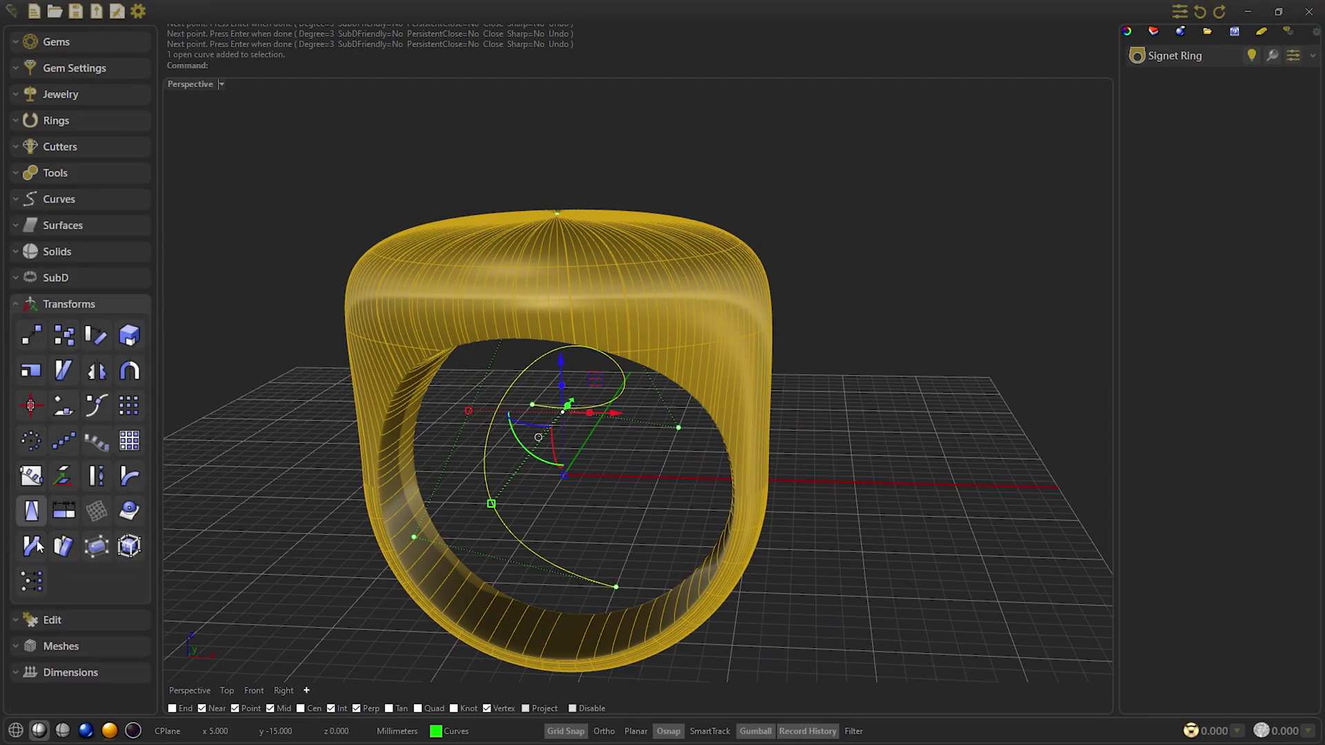
left_click(31, 582)
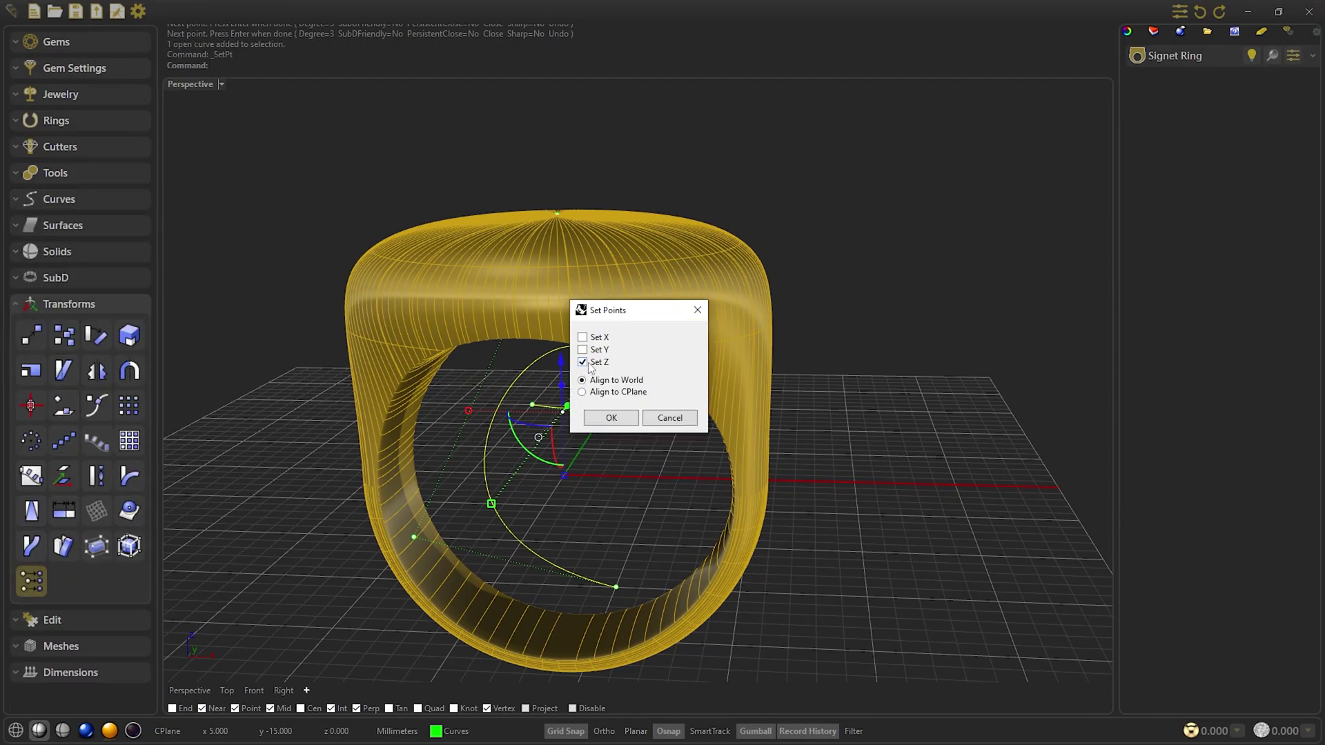
left_click(609, 417)
left_click(552, 481)
left_click_drag(565, 423, 528, 247)
right_click_drag(689, 227, 886, 186)
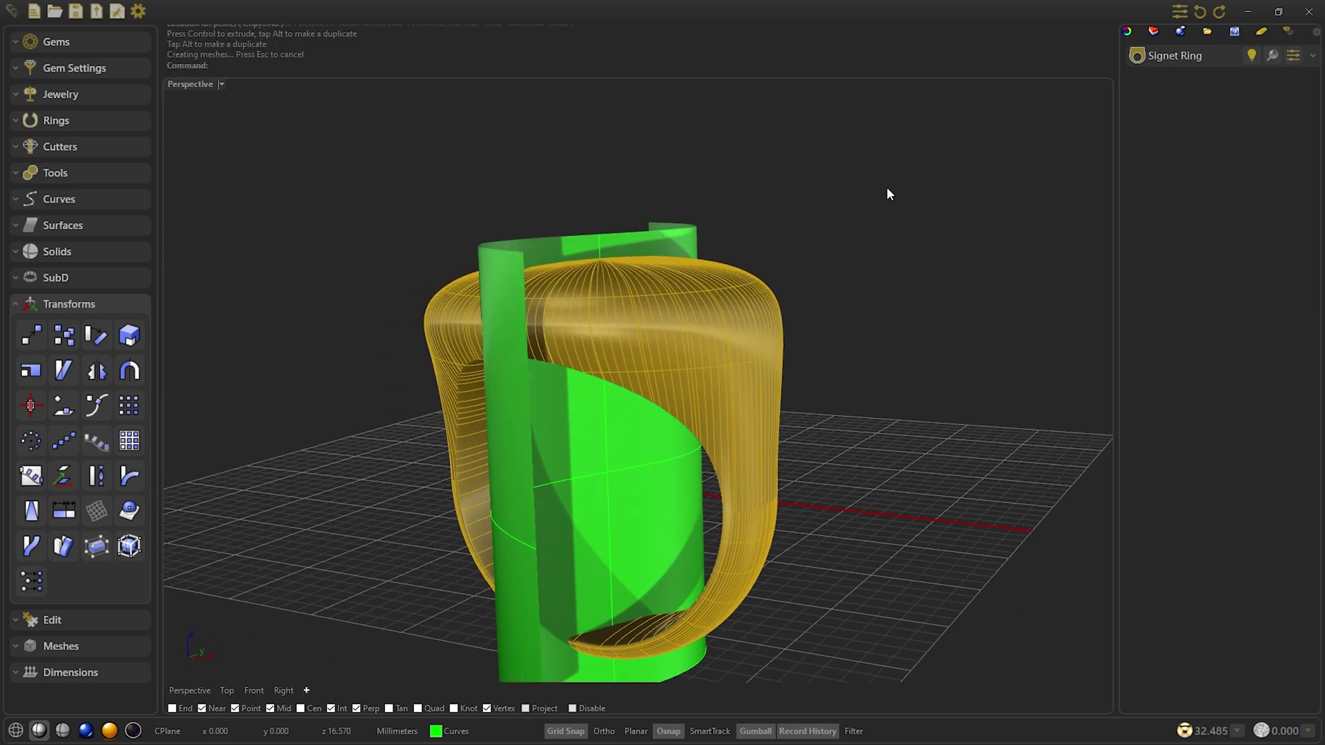
Create the intersection curves between the extruded surface and the signet ring.
left_click_drag(887, 186, 415, 409)
left_click(69, 200)
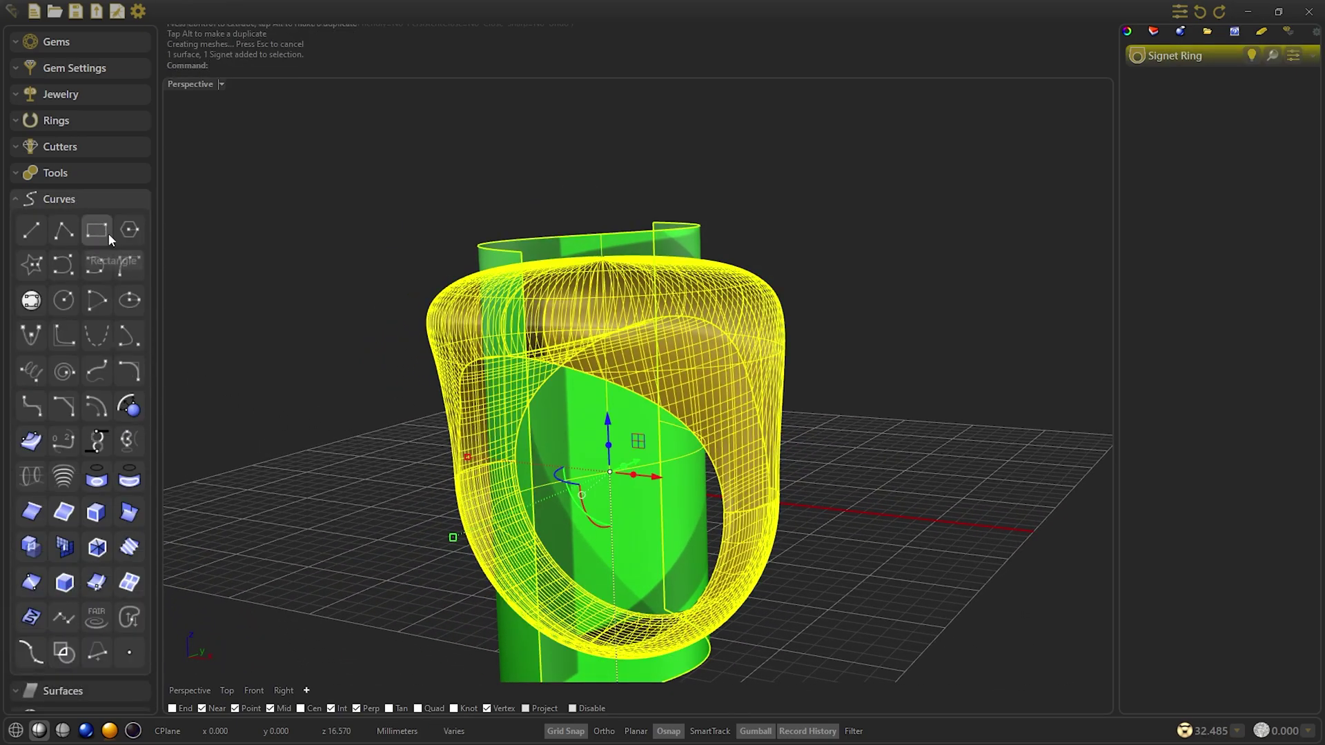
left_click(129, 514)
right_click_drag(612, 387, 595, 387, "shift")
left_click(900, 304)
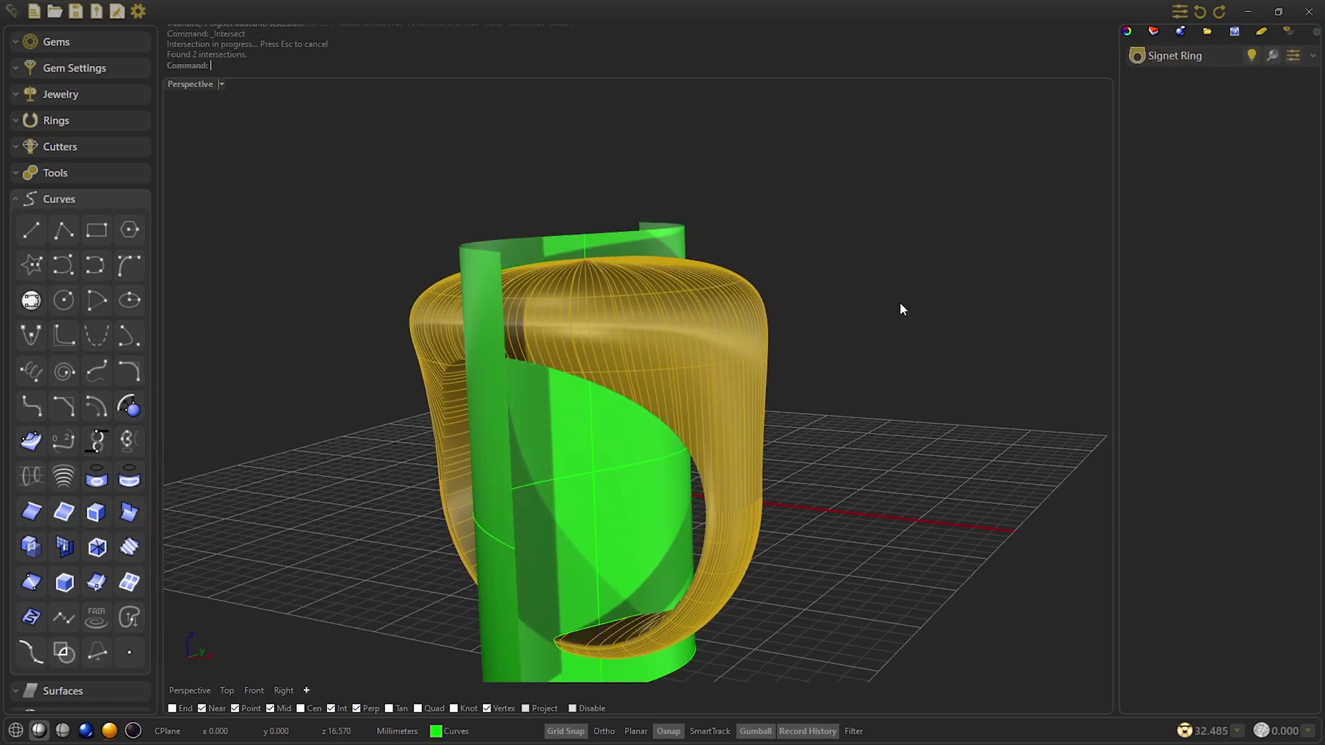
Hide the extruded surface together with the S-curve it was built from.
left_click_drag(615, 665, 384, 509)
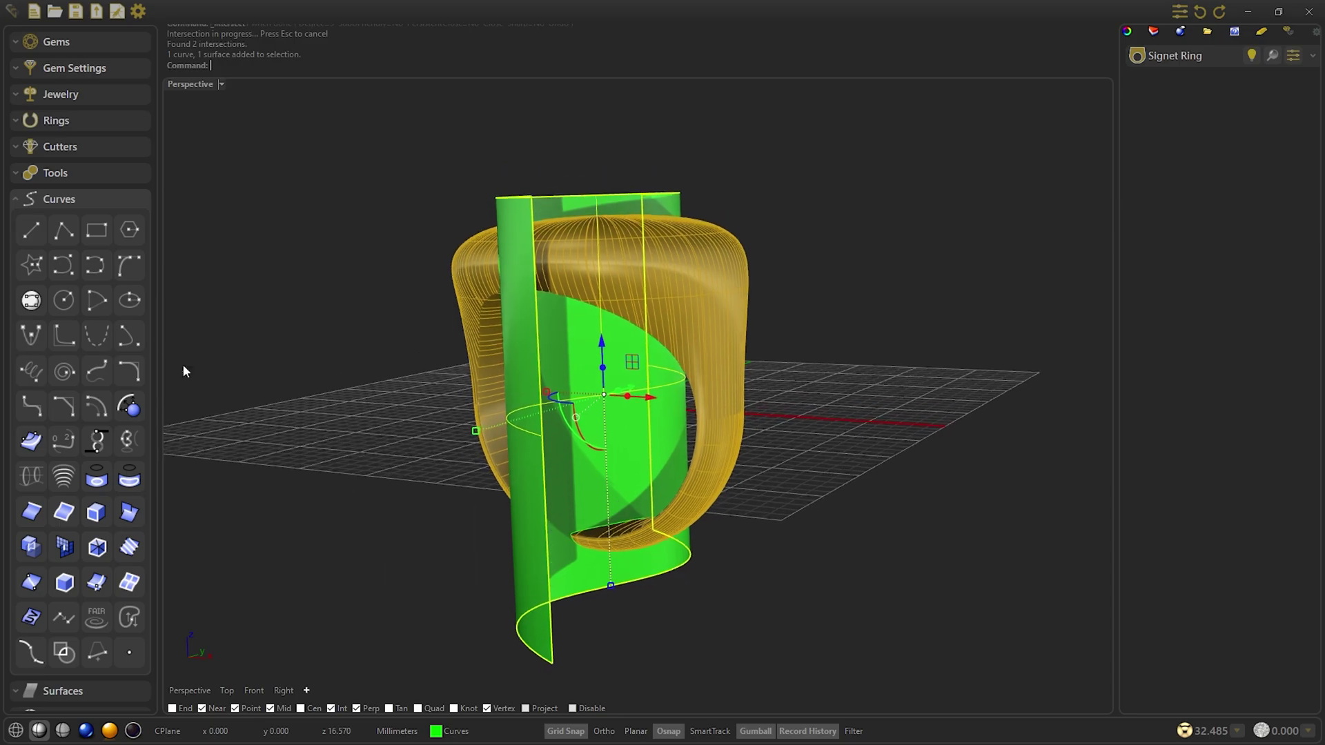
left_click(52, 200)
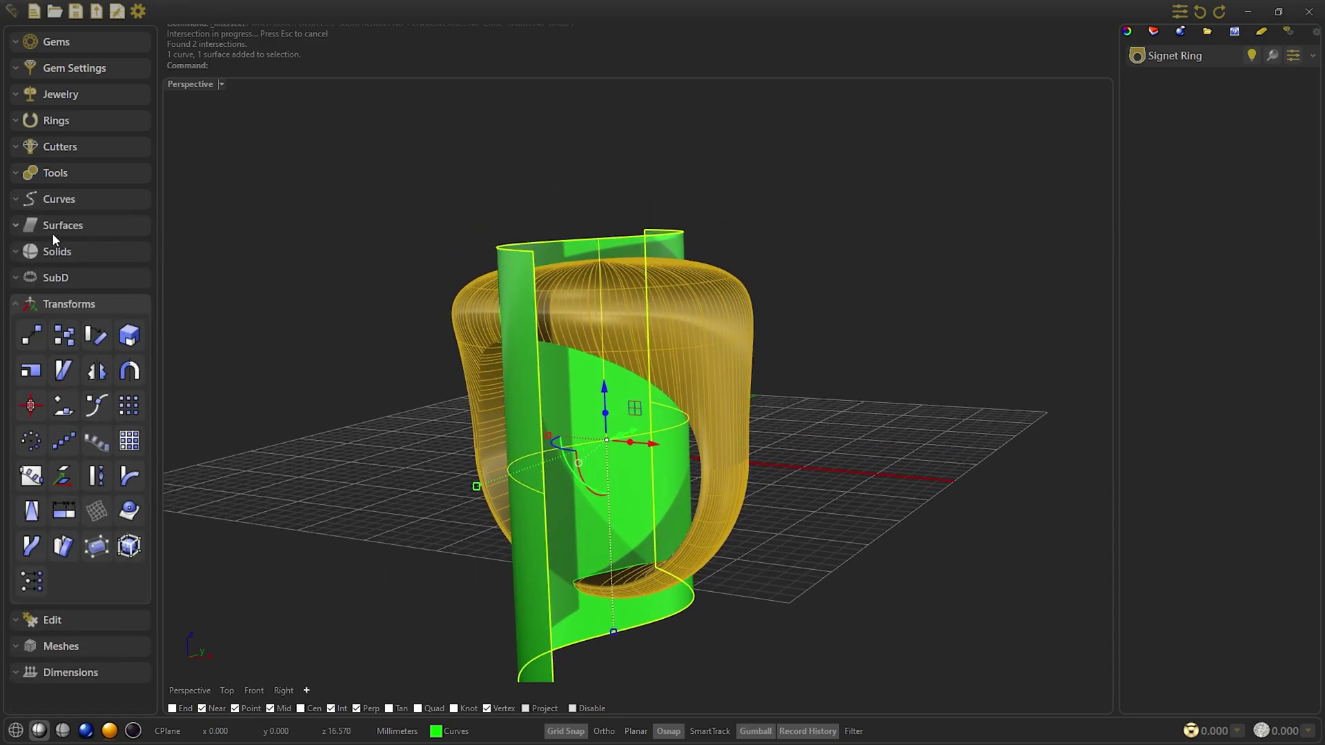
left_click(50, 621)
scroll(43, 673, "down", 1)
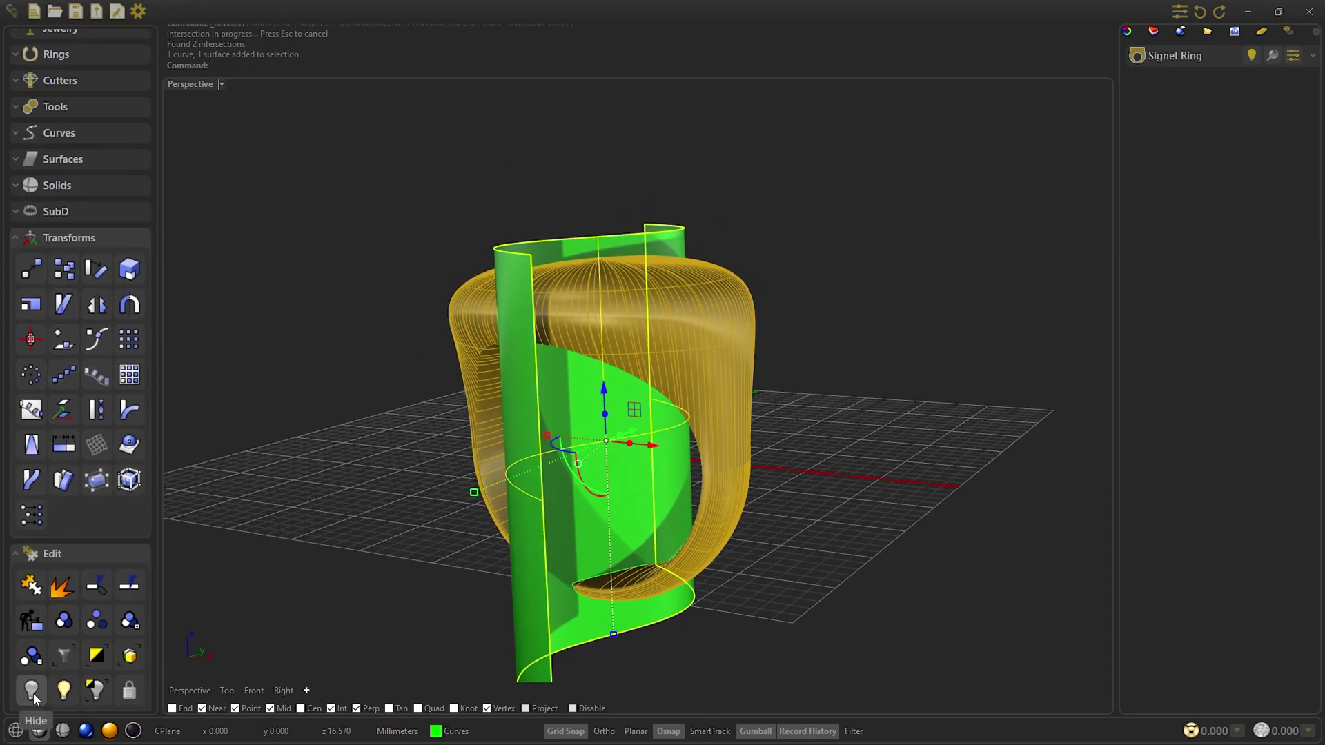
left_click(31, 690)
left_click(52, 553)
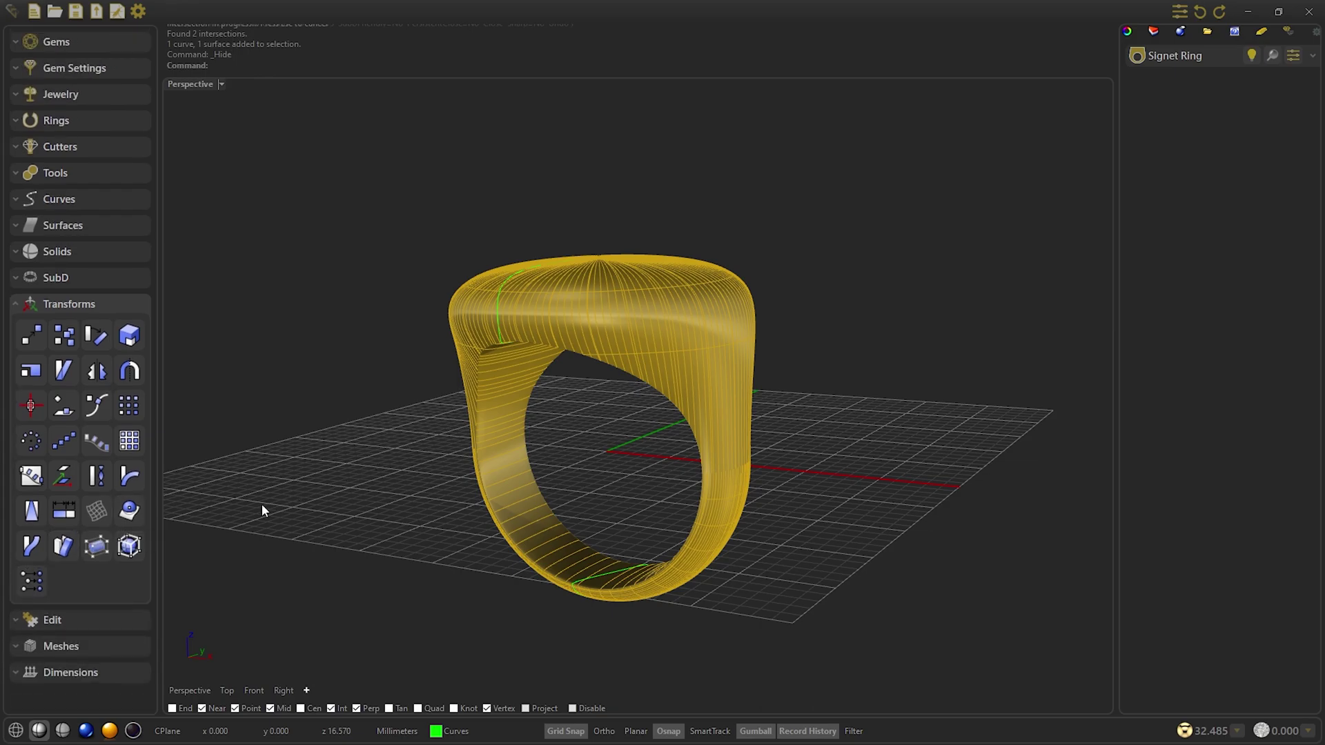
left_click(116, 301)
Turn off the visibility of the signet ring.
right_click_drag(391, 272, 407, 331)
scroll(666, 278, "up", 4)
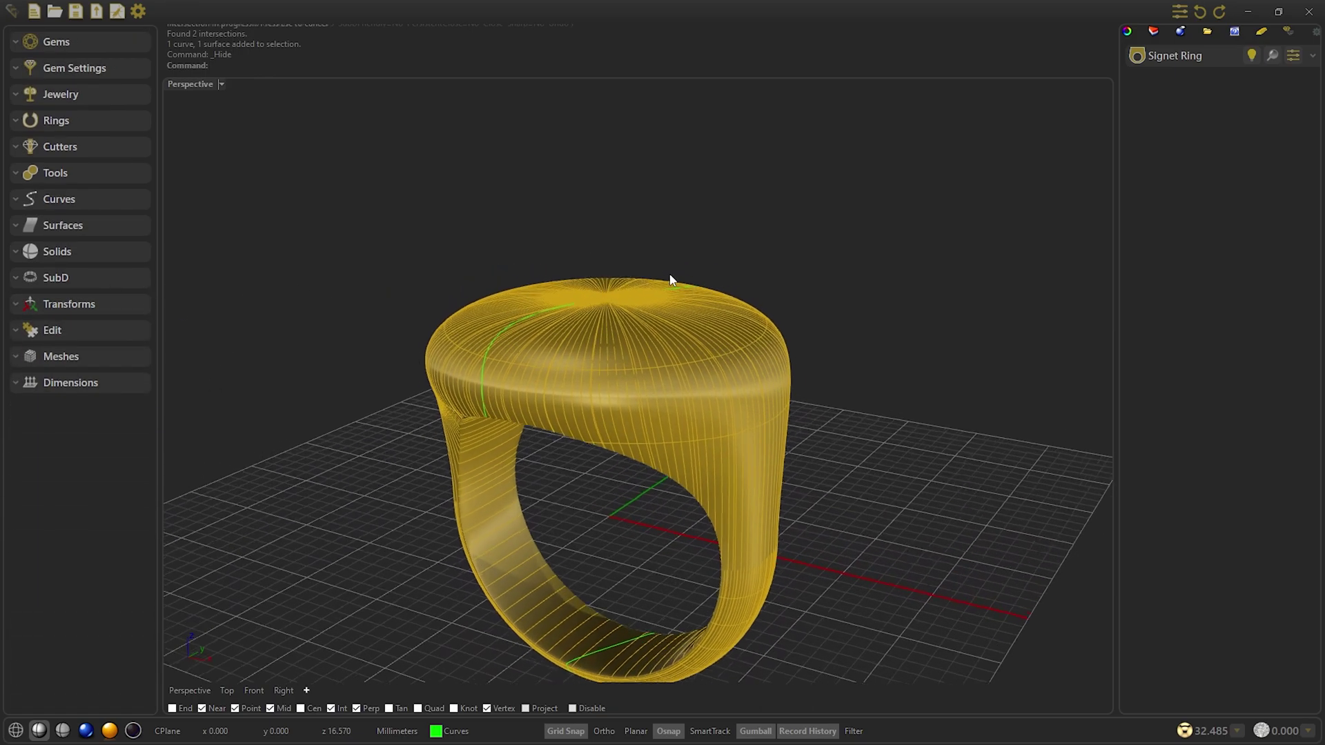
scroll(723, 304, "up", 2)
left_click(1251, 55)
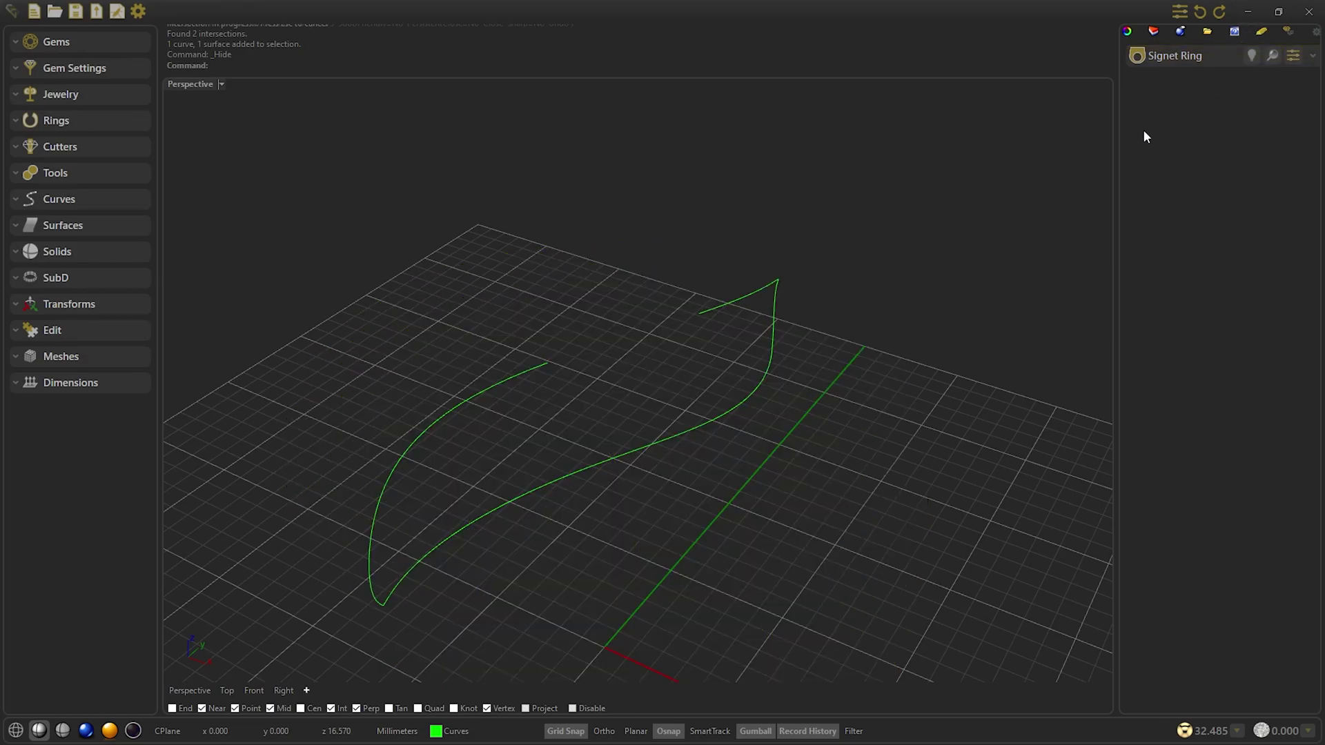
Bridge the gap between the open ends of the intersection curve with a blend curve using Curvature continuity at both ends.
left_click(60, 198)
left_click_drag(816, 209, 673, 330)
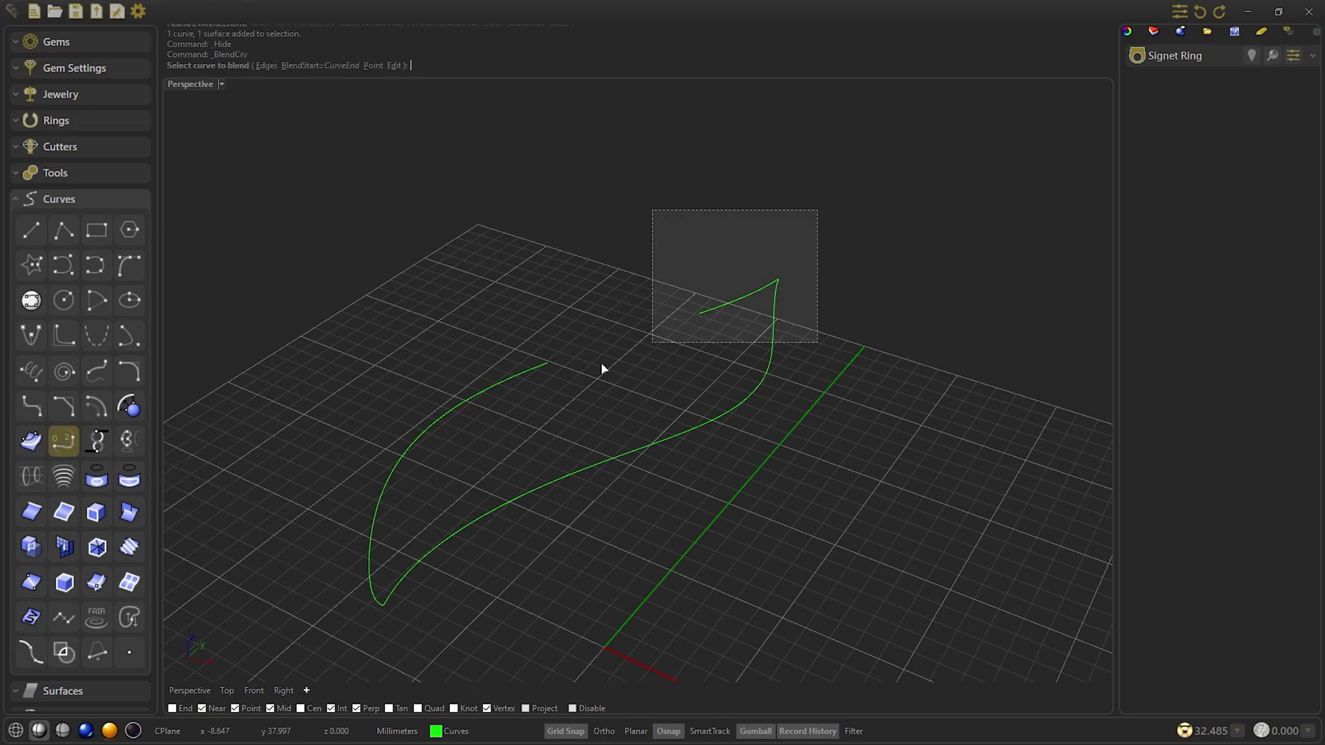
left_click(721, 312)
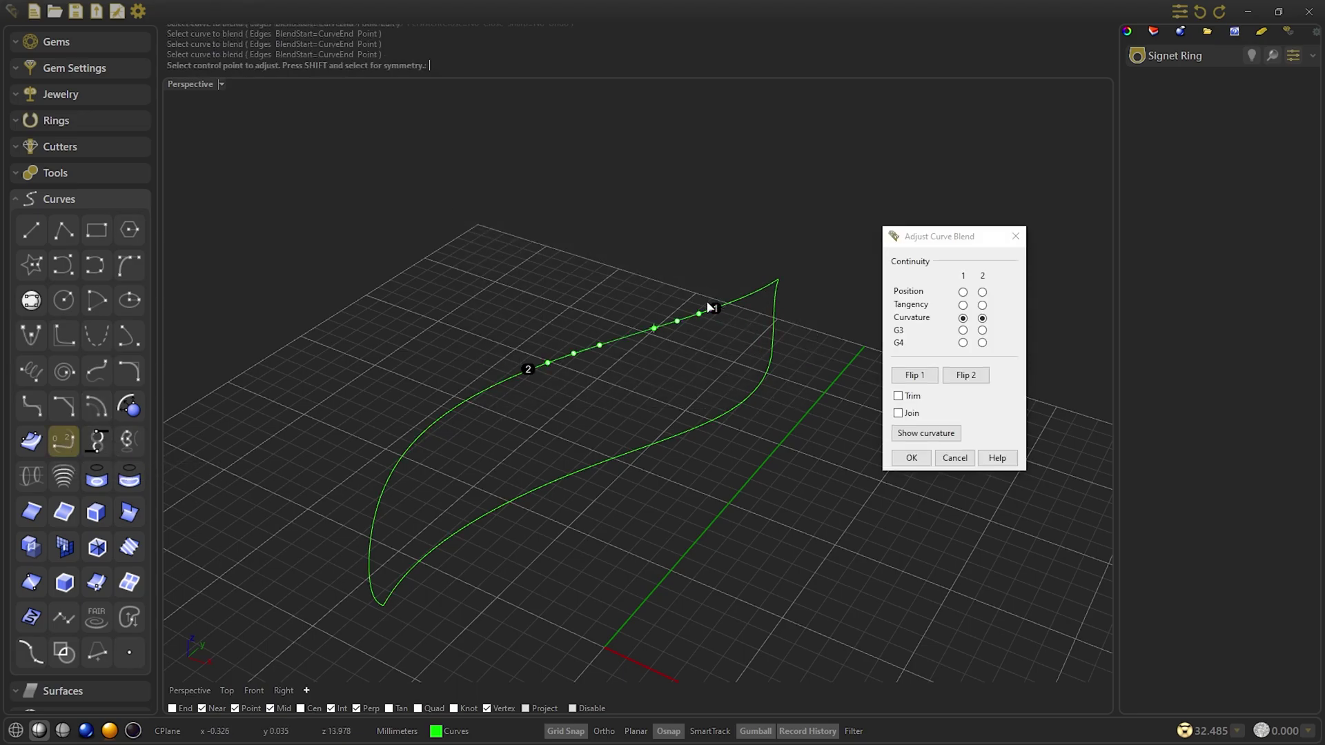
scroll(884, 336, "up", 2)
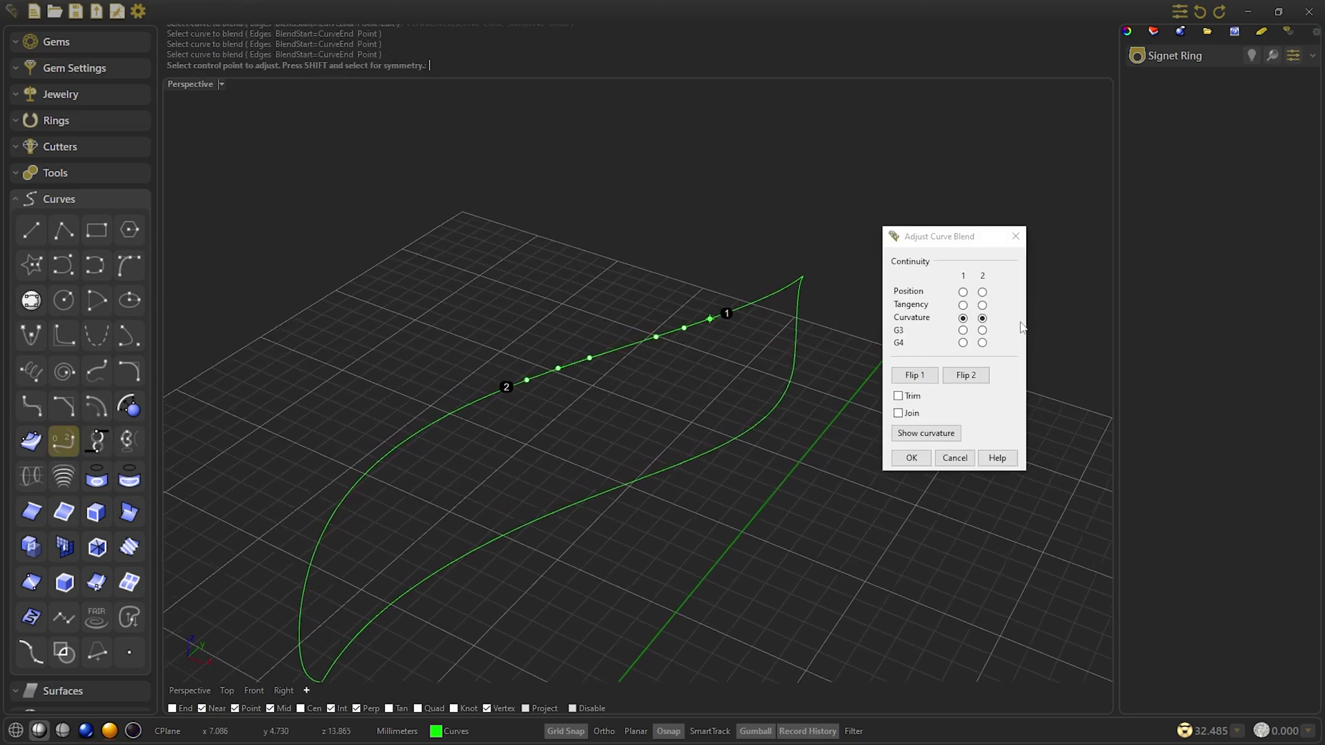
left_click(911, 459)
Join the intersection curve and the blend curve into one closed curve, accepting the broken history.
left_click_drag(852, 279, 325, 444)
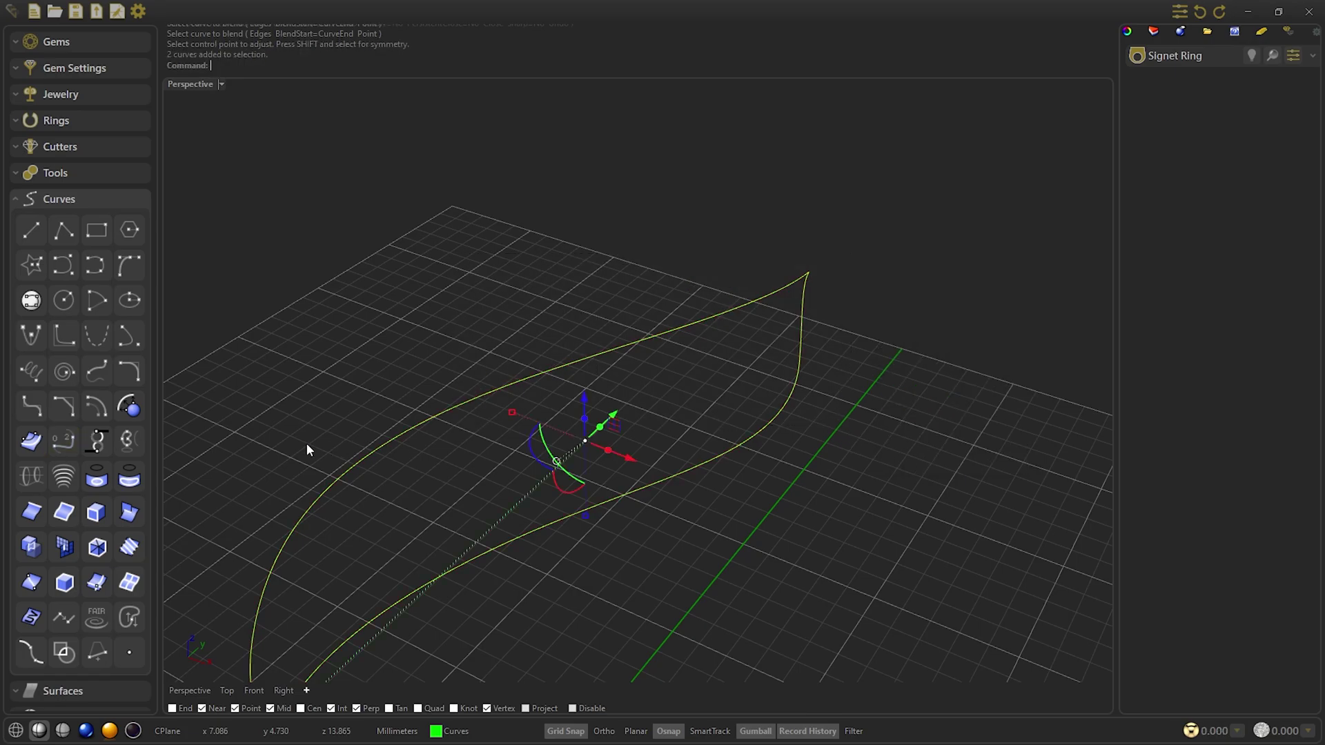
left_click(72, 198)
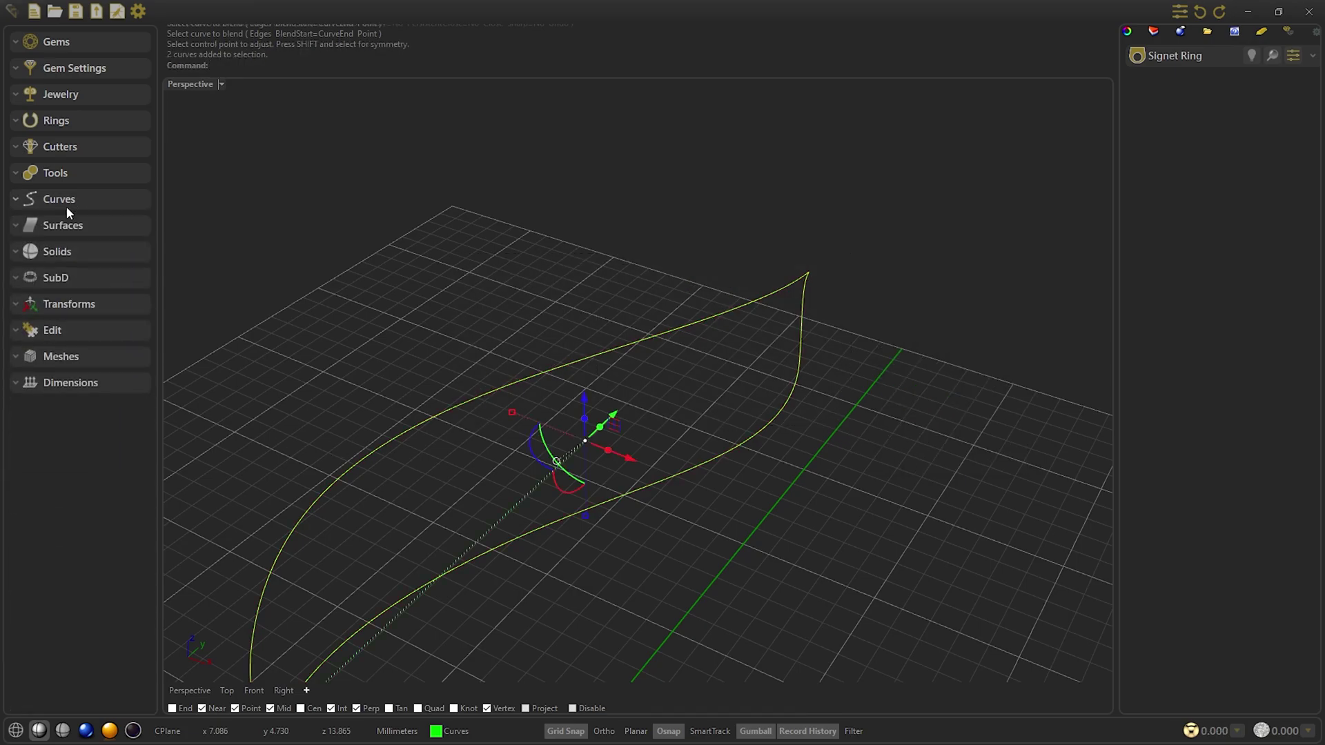
left_click(51, 330)
left_click(28, 368)
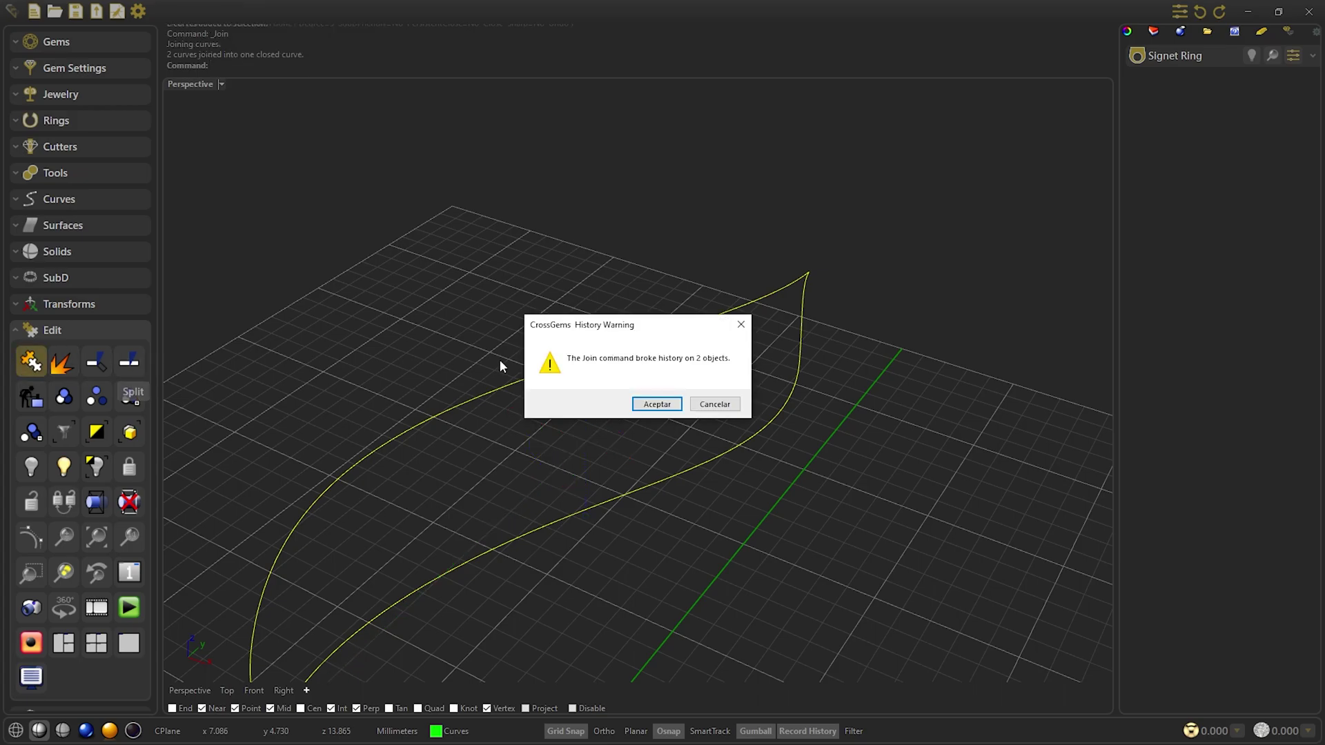
left_click(666, 409)
left_click(115, 329)
left_click(520, 225)
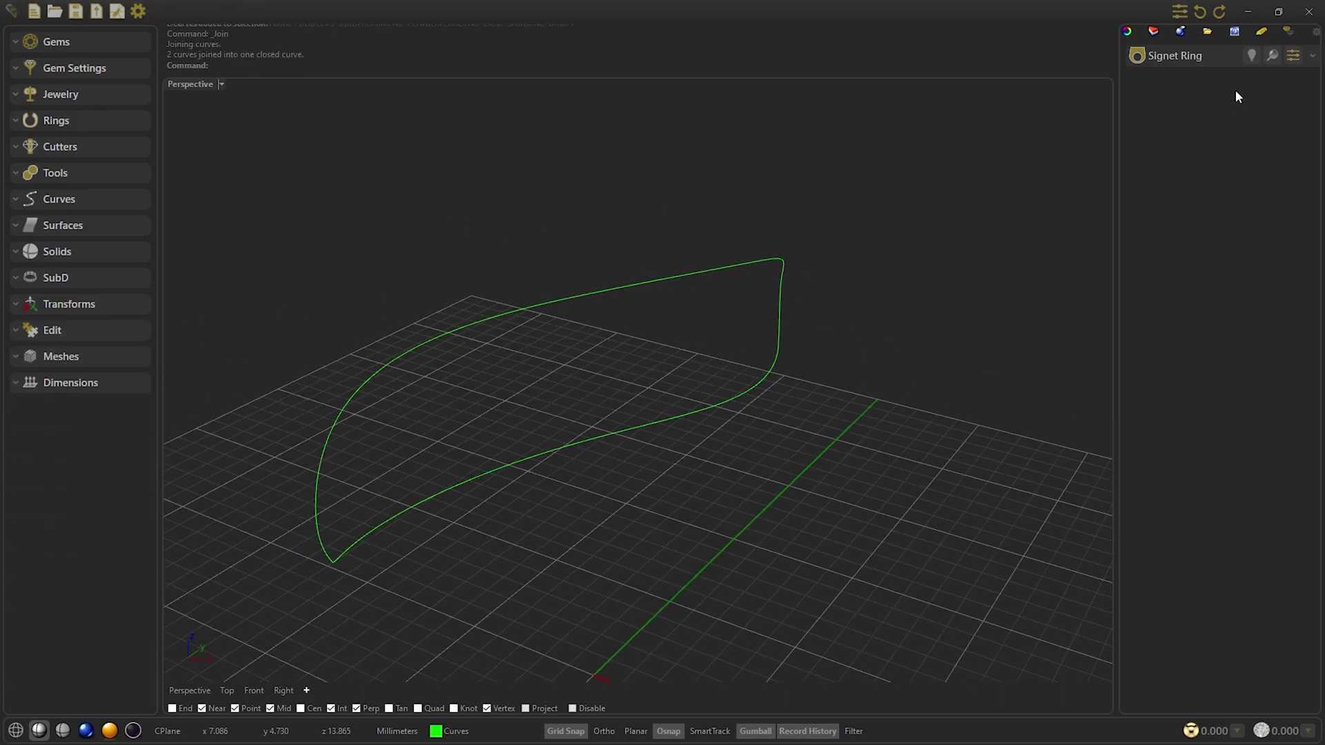
Delete the segment of the upper closed curve that runs along the ring's inside with DeleteSubCrv, after comparing it against the signet ring.
left_click(1250, 57)
mouse_move(461, 278)
right_mouse_down()
mouse_move(597, 653)
mouse_move(455, 278)
right_mouse_up()
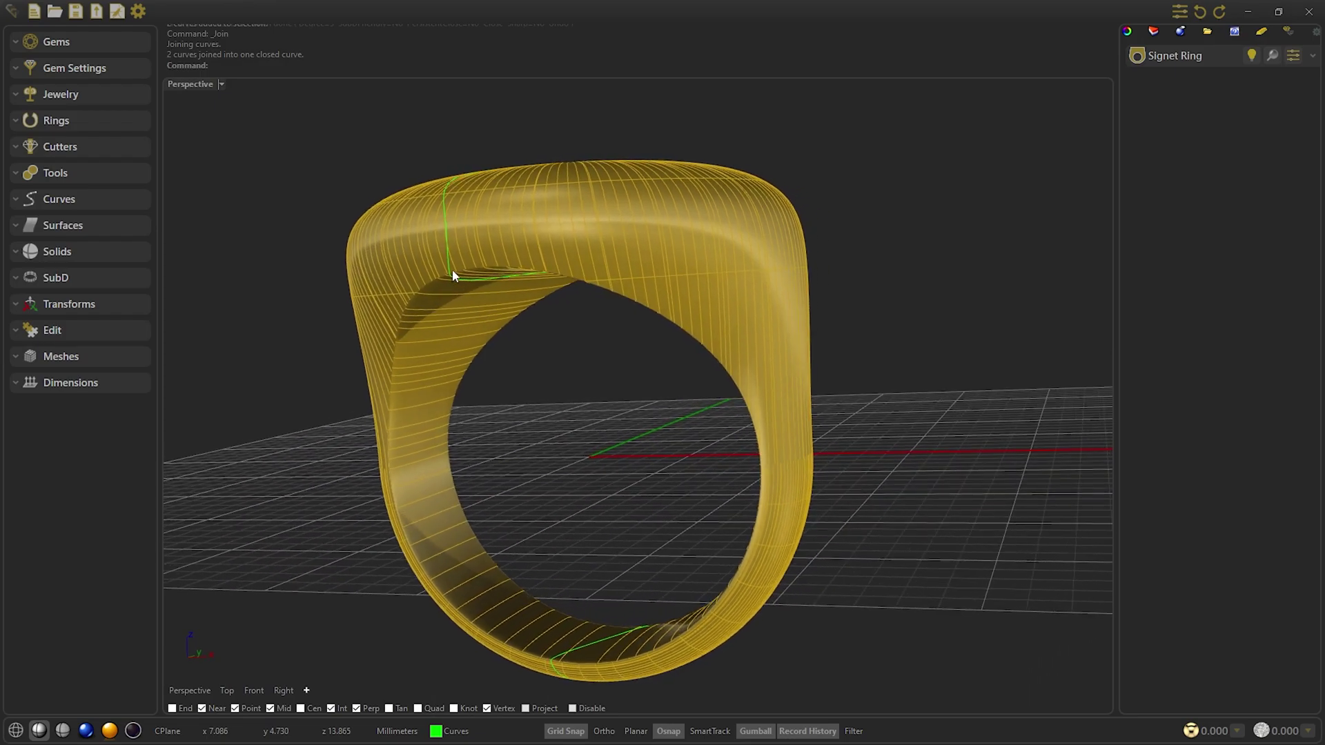
left_click(1251, 55)
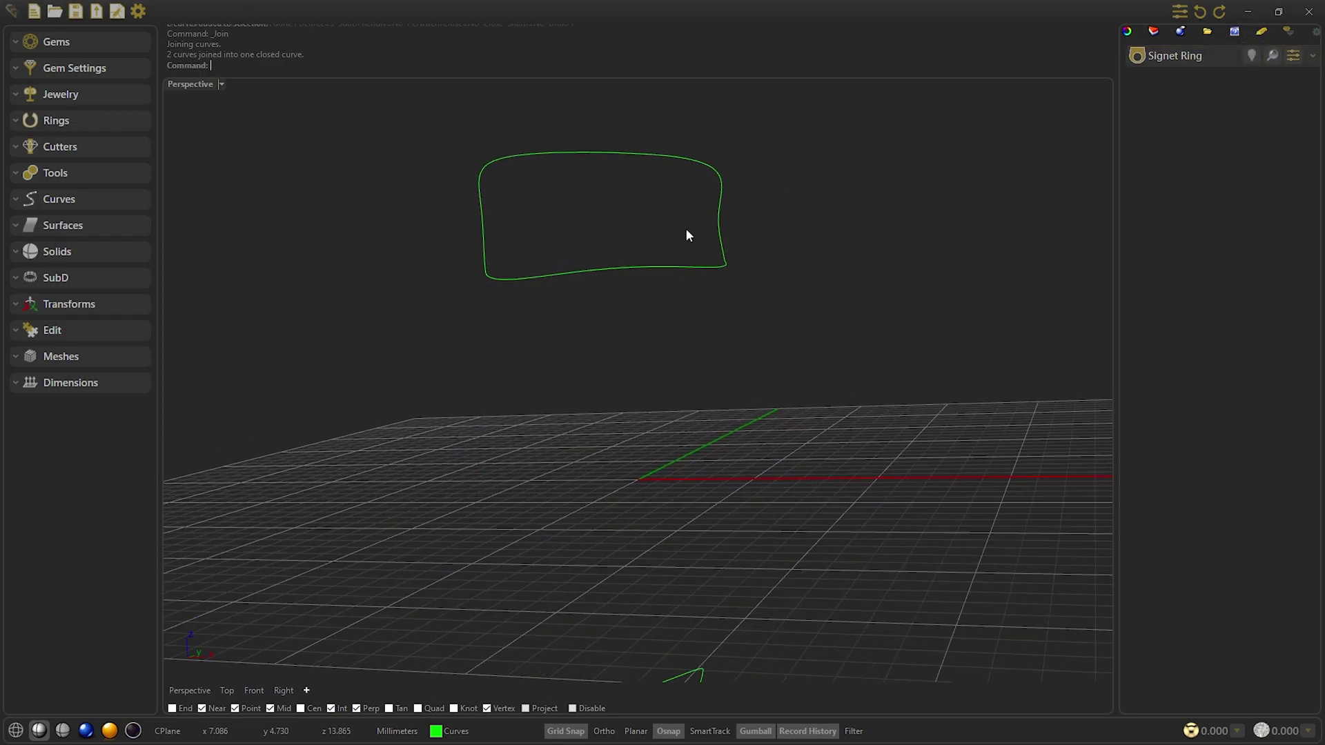
scroll(685, 235, "up", 5)
type("Break")
key("Return")
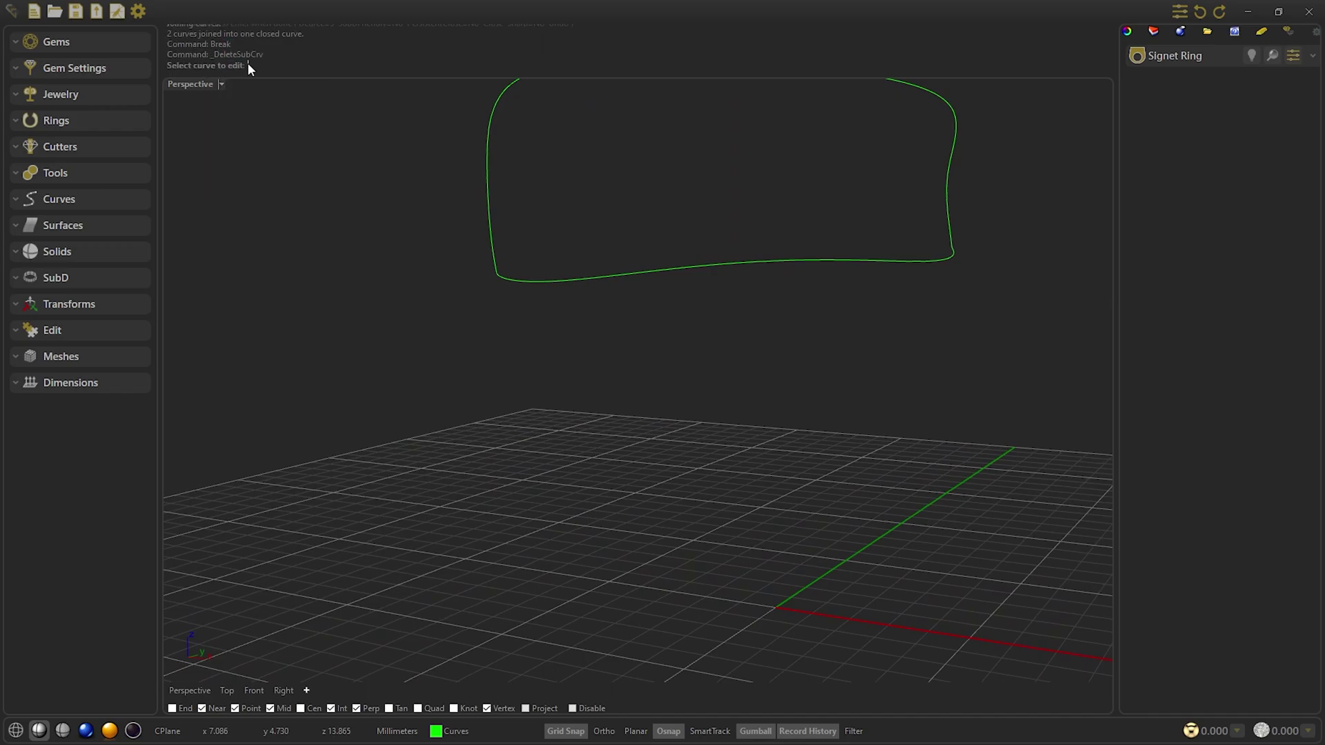
left_click(495, 262)
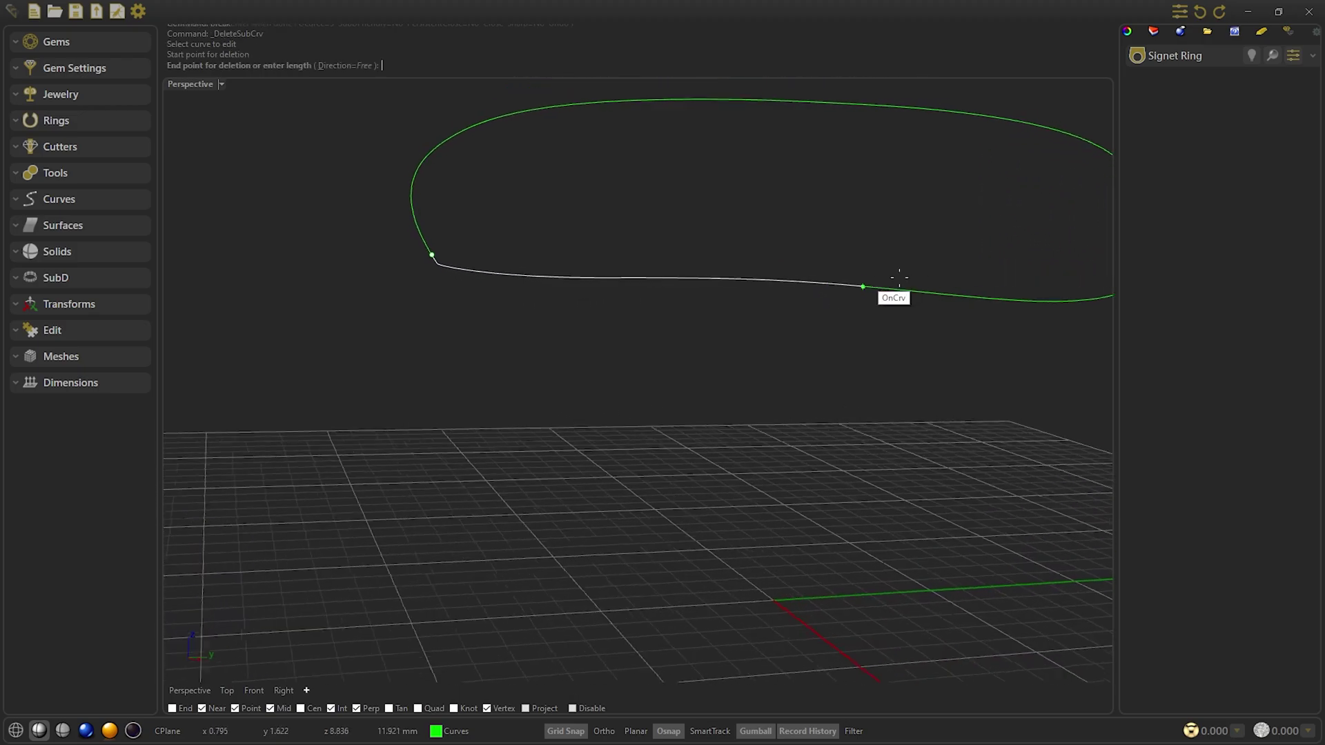
left_click(1035, 290)
Remove the inner segment of the small closed curve at the bottom of the shank with DeleteSubCrv.
key("Return")
right_click_drag(900, 316, 793, 428)
left_click(792, 432)
left_click(476, 422)
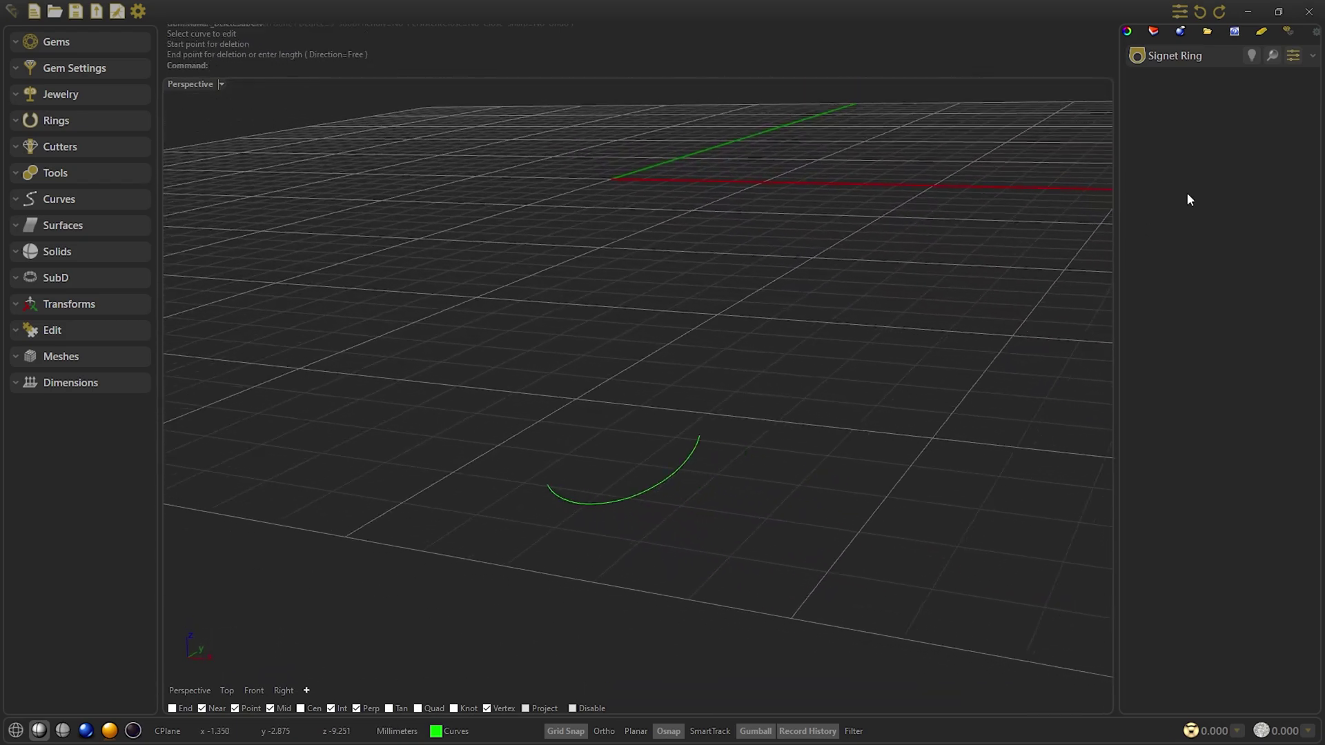
Show the signet ring again and duplicate all edges around the front of its finger hole as curves.
left_click(1251, 55)
right_click_drag(995, 187, 993, 189)
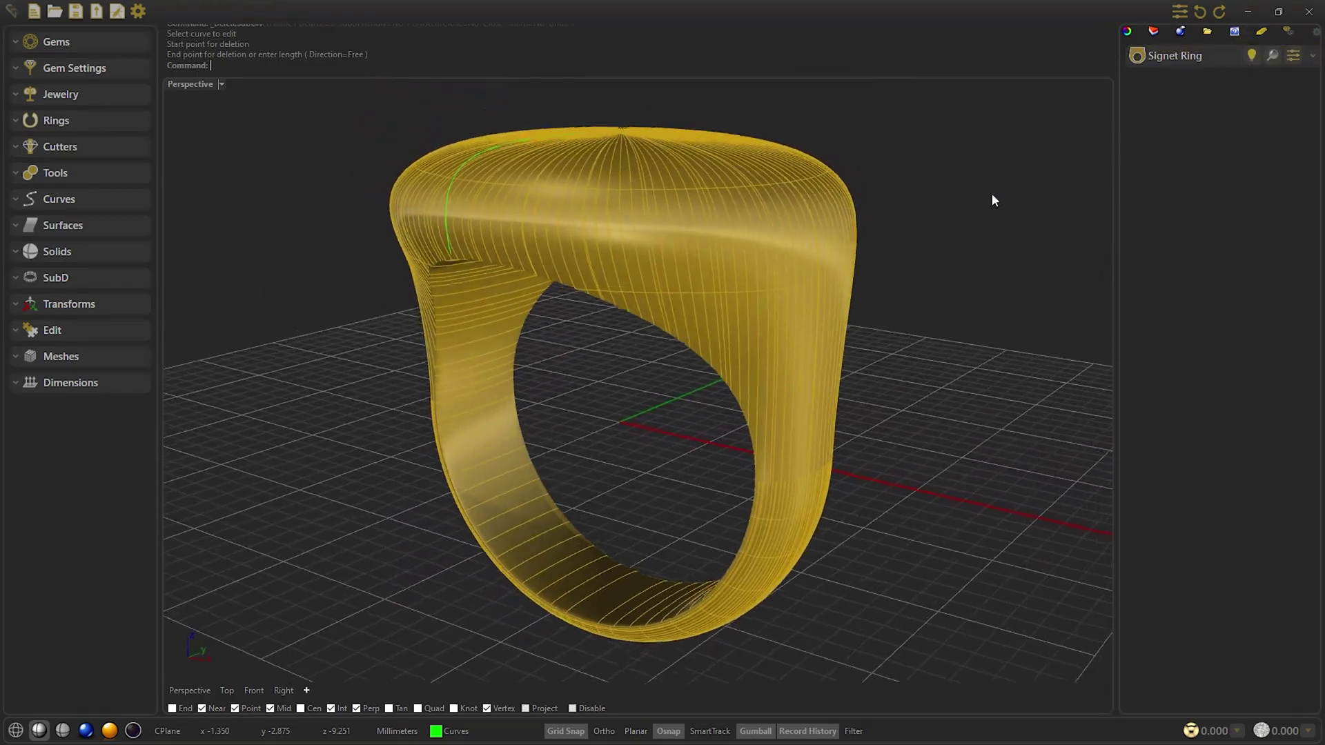
right_click_drag(870, 347, 648, 357)
left_click(52, 199)
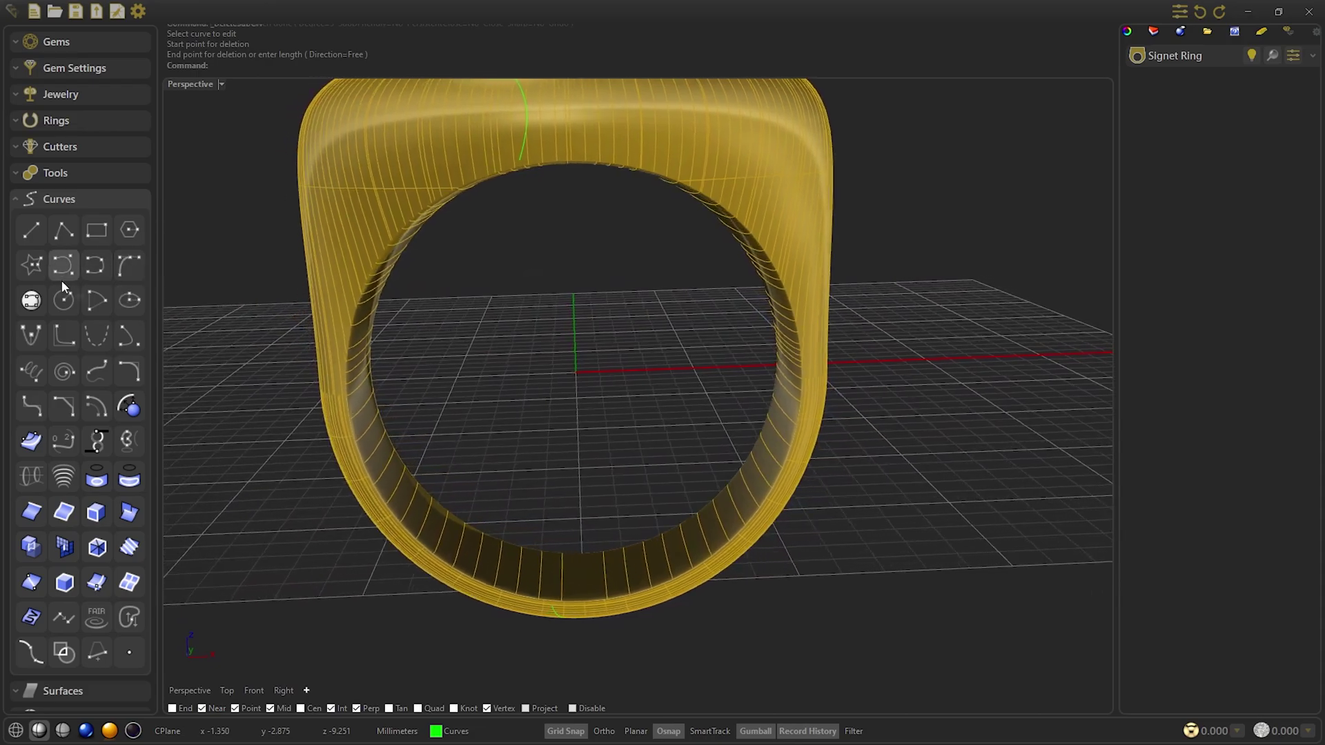
left_click(32, 513)
left_click(493, 200)
left_click(729, 185)
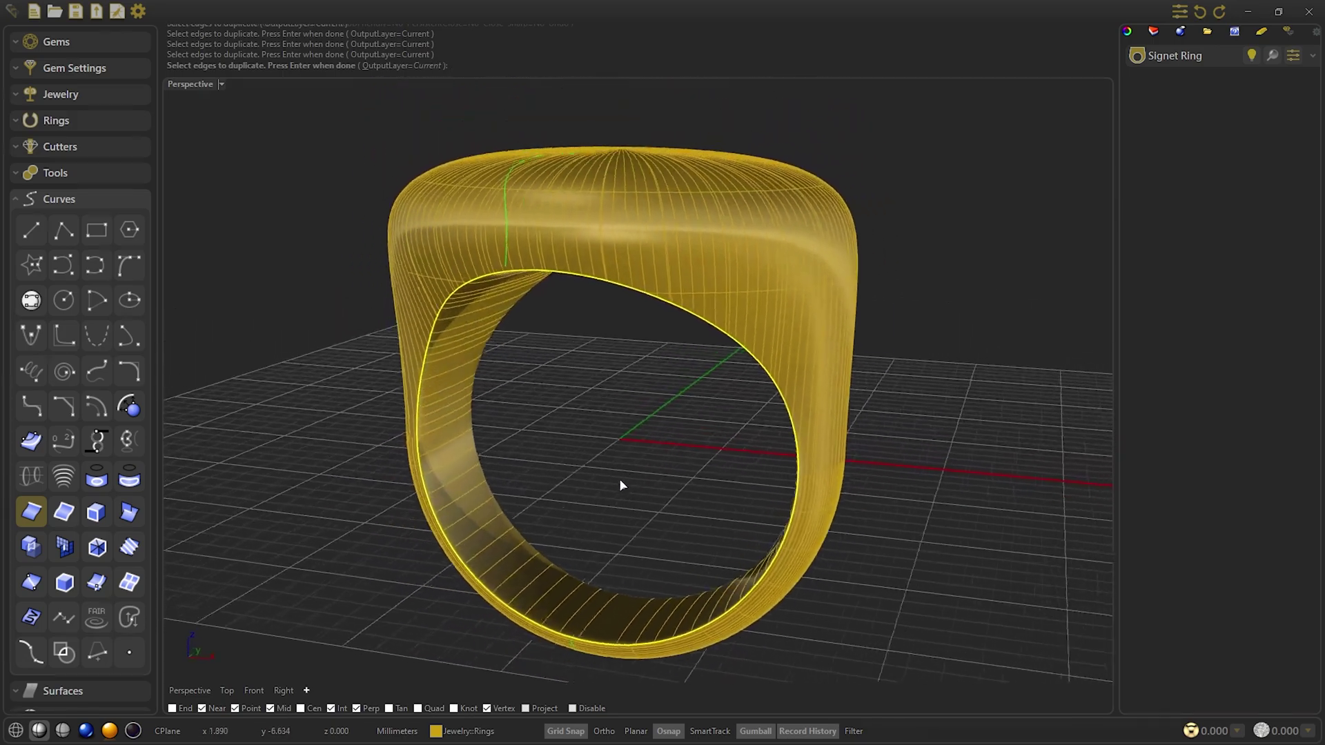
key("Return")
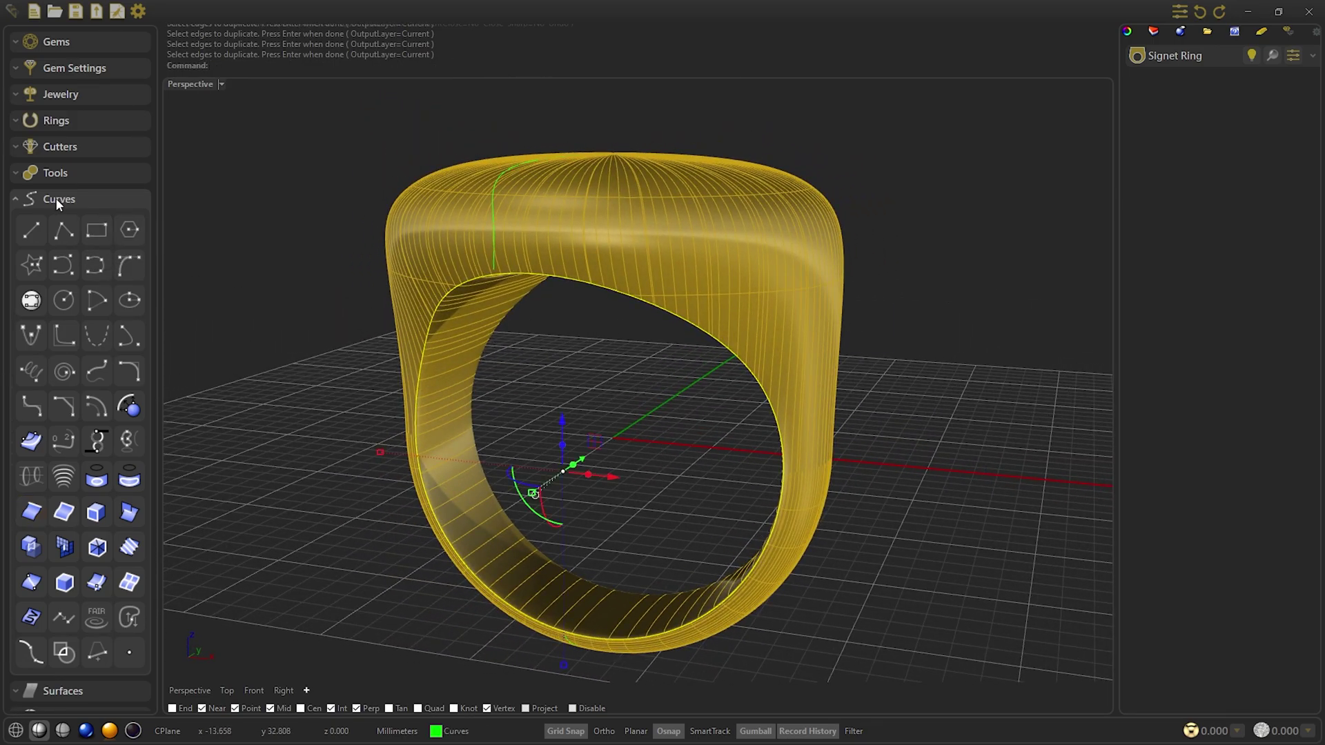
Join the duplicated finger-hole edges into one closed curve and clear the selection.
left_click(56, 198)
left_click(49, 330)
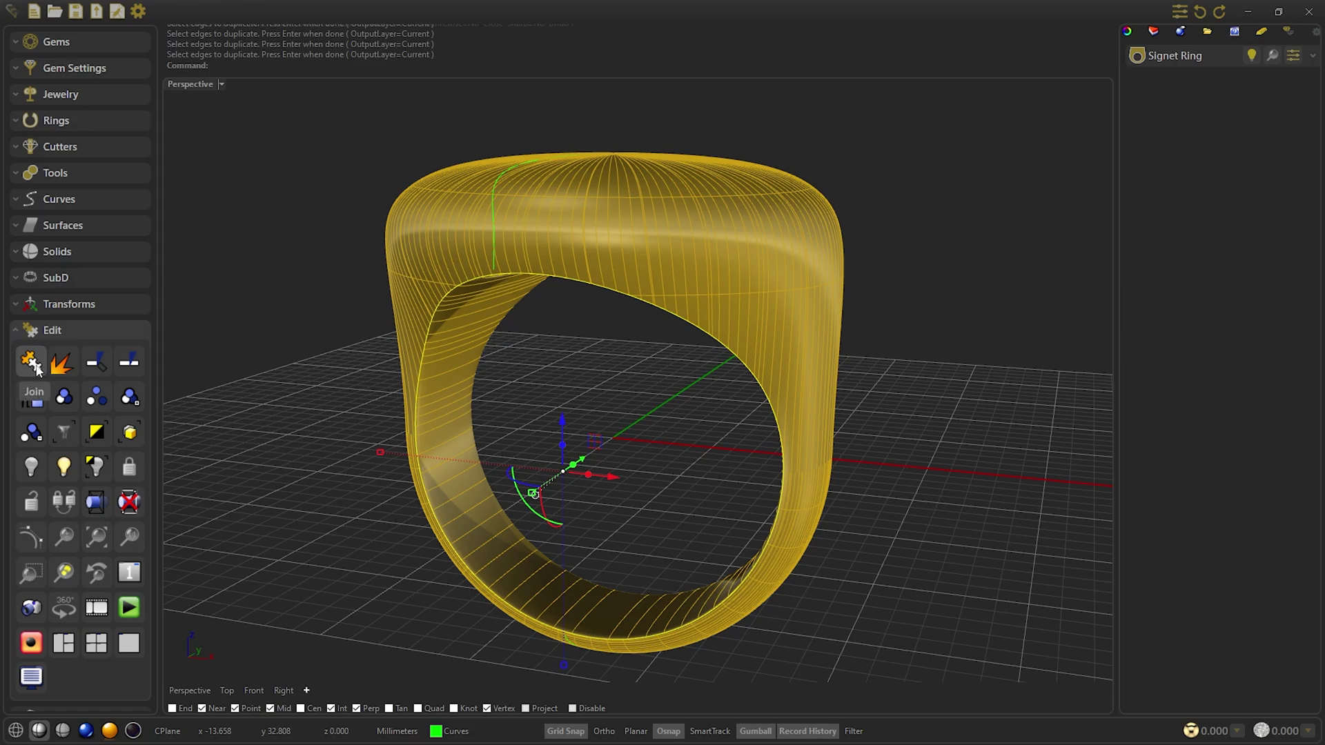
left_click(36, 368)
left_click(657, 404)
key("Escape")
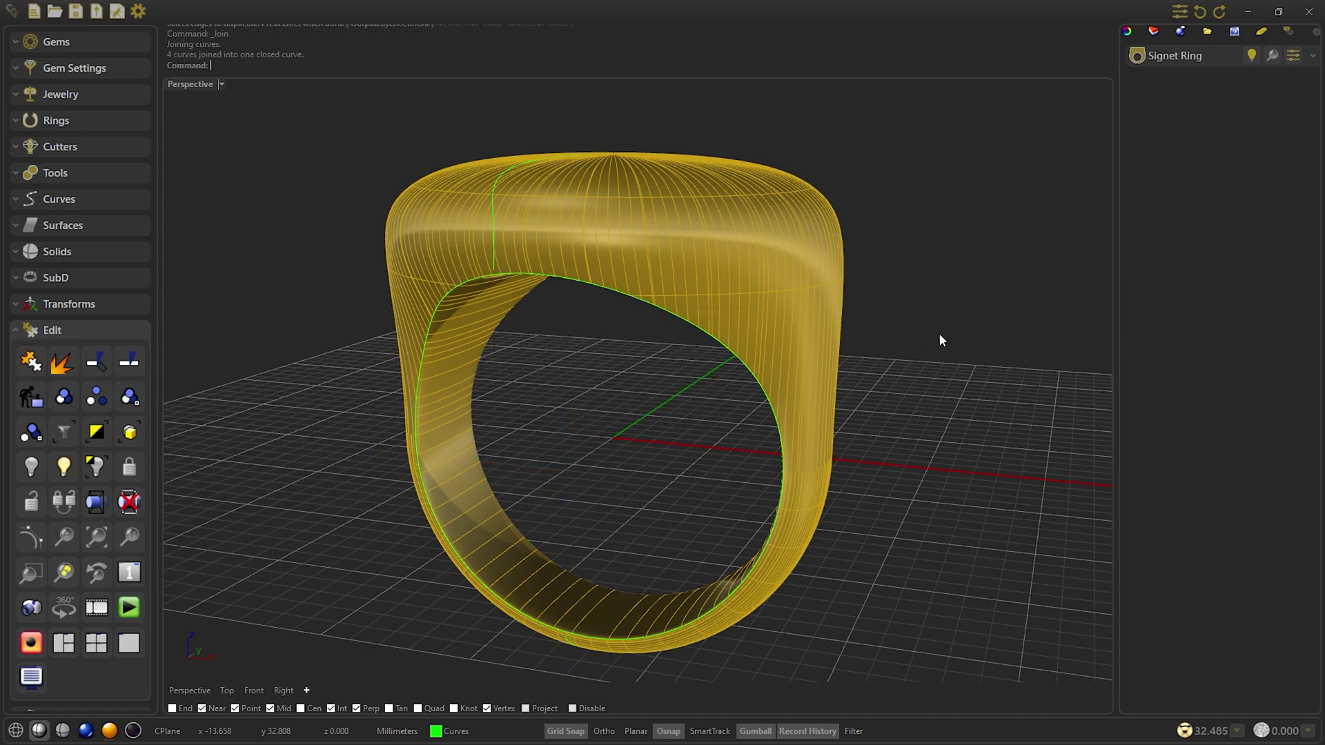
Build a Metal on Curve along the closed finger-hole curve with a start profile width and height of 0.80.
scroll(876, 453, "up", 3)
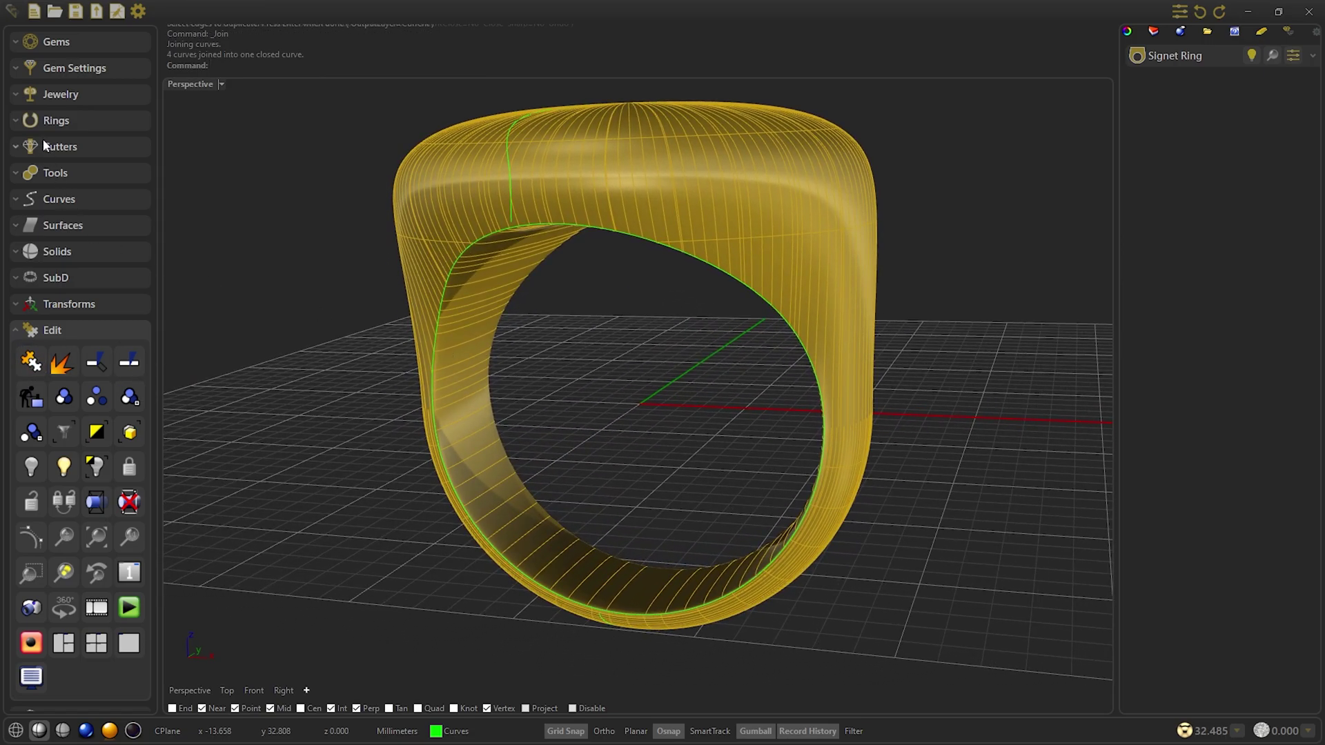
left_click(48, 95)
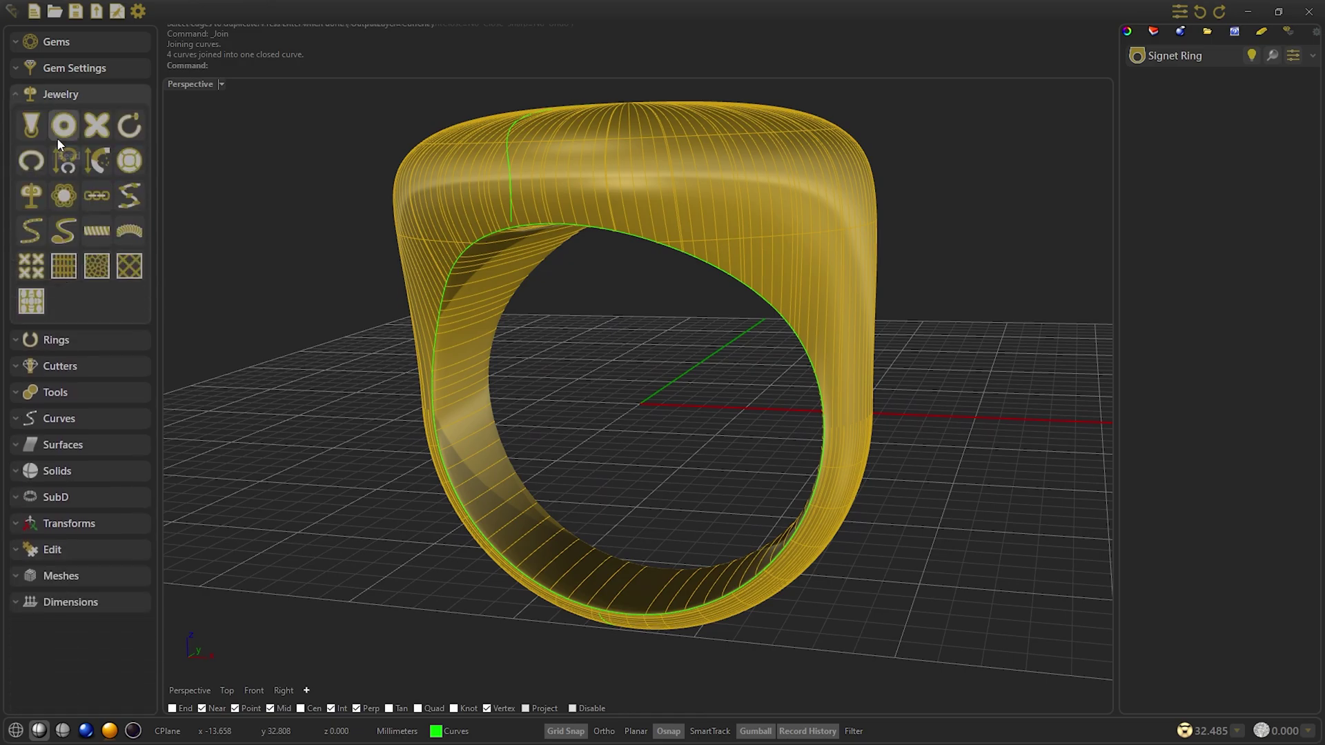
left_click(56, 235)
left_click(1256, 109)
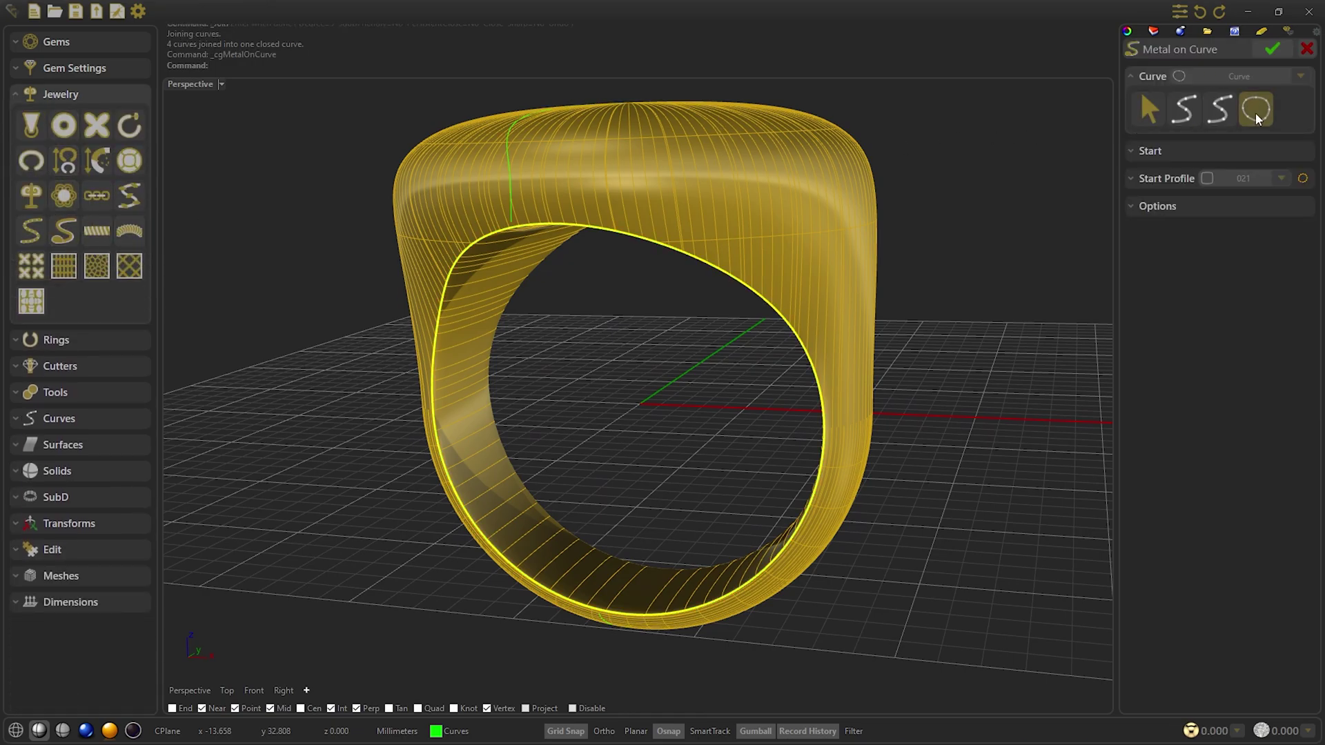
left_click(1242, 152)
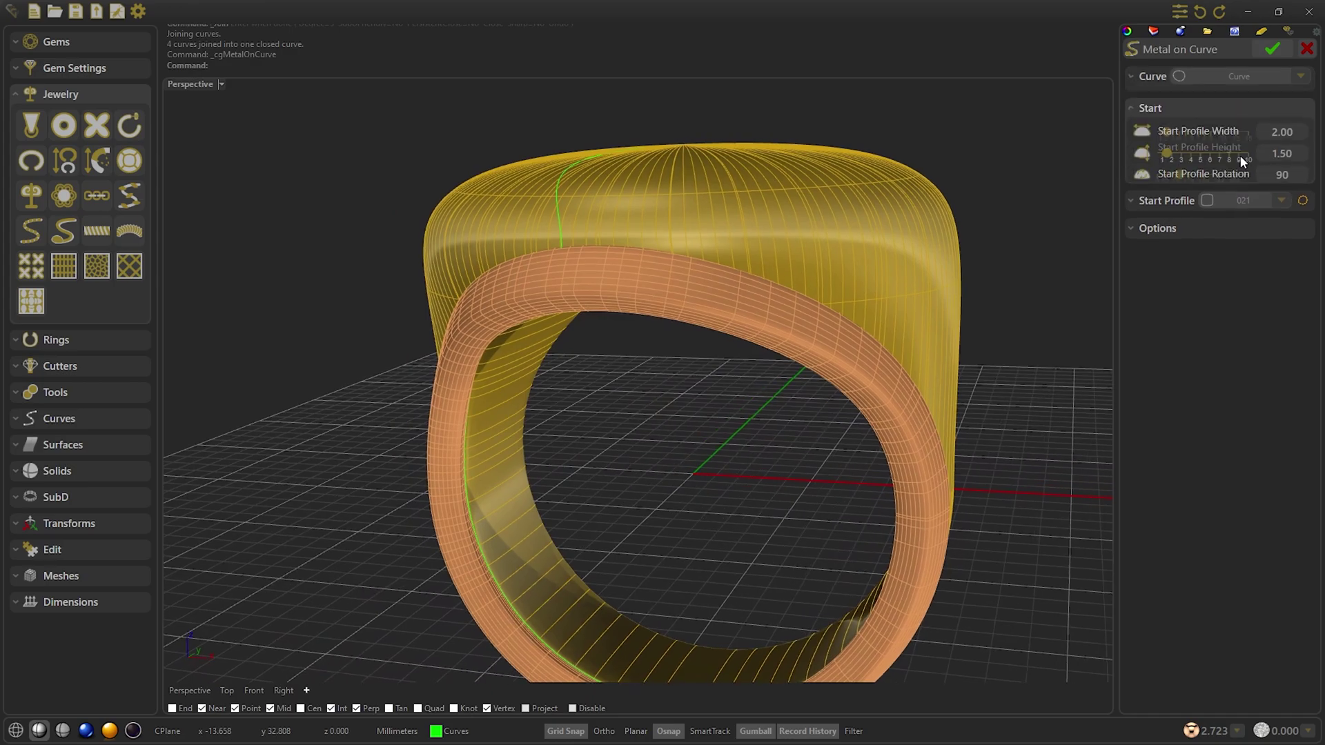
left_click(1249, 126)
key("Tab")
type("0.8")
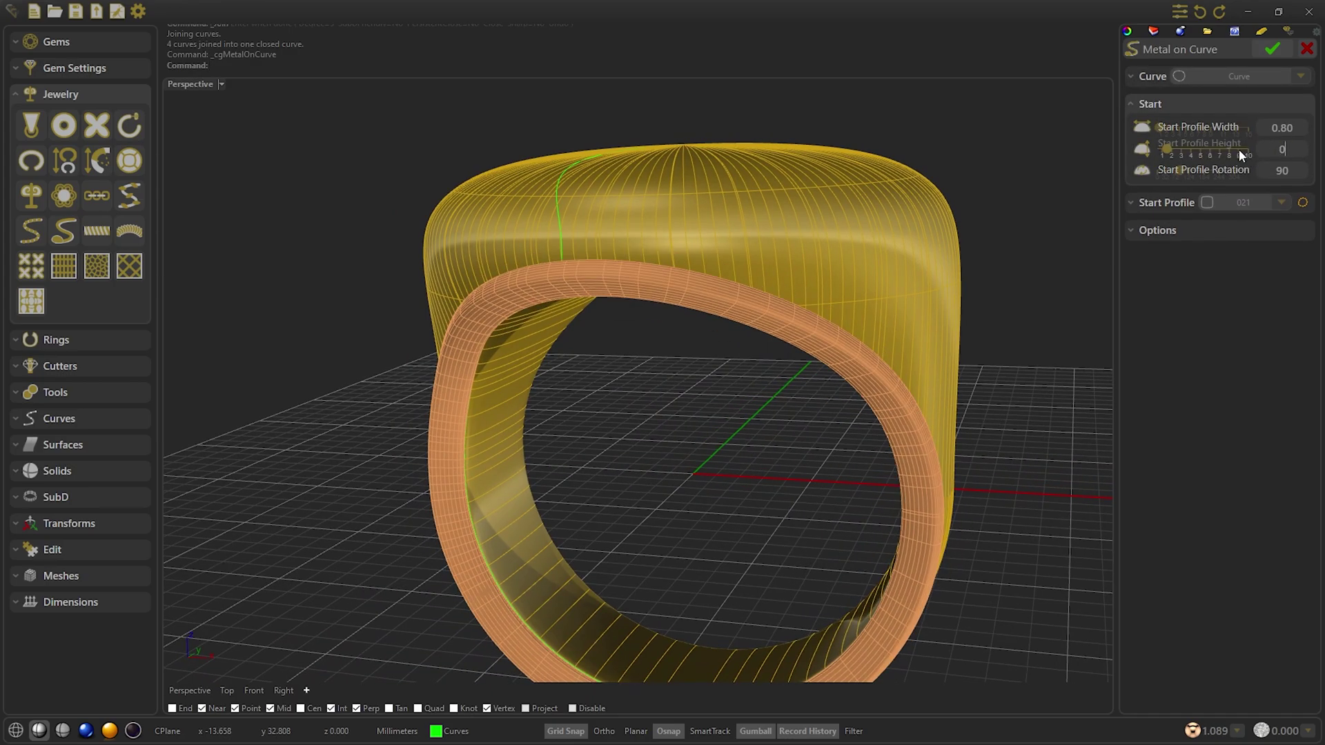
key("Return")
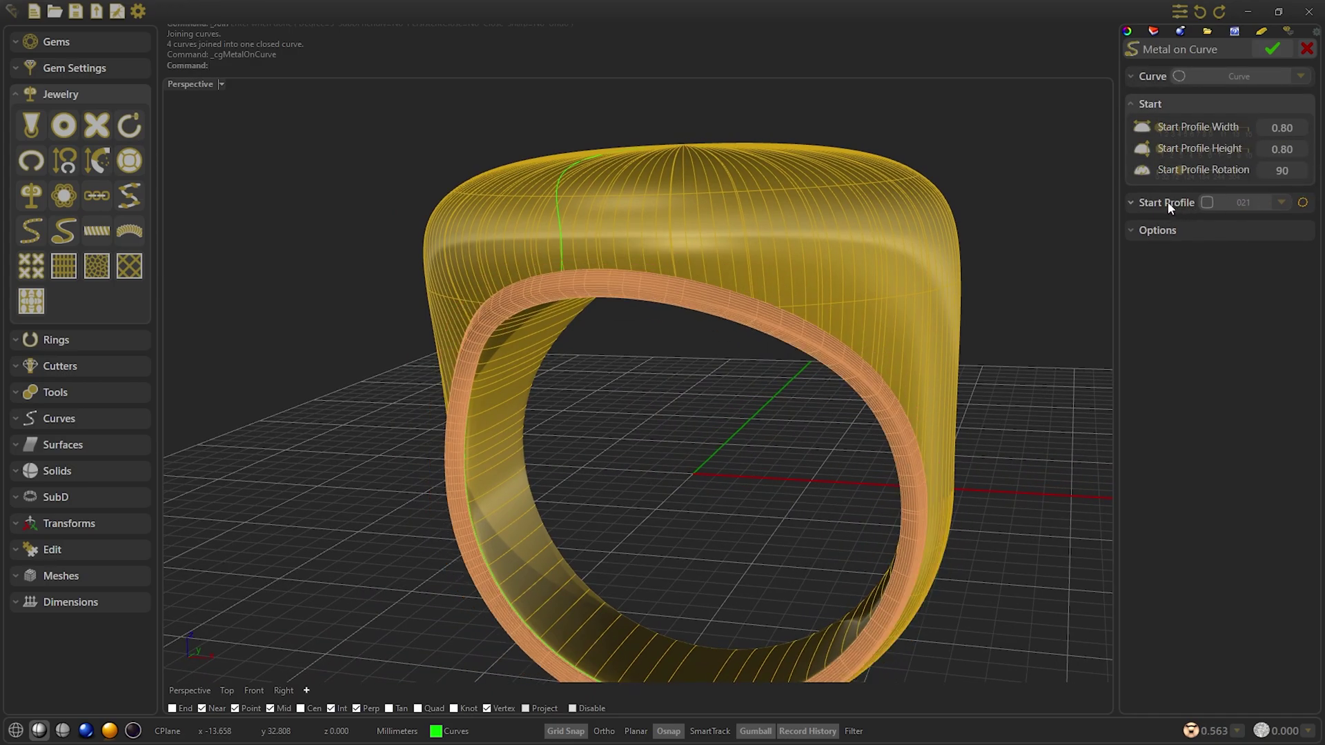
Give the finger-hole metal the round profile 000, enable Center on Curve, and accept it.
left_click(1168, 204)
left_click(1152, 235)
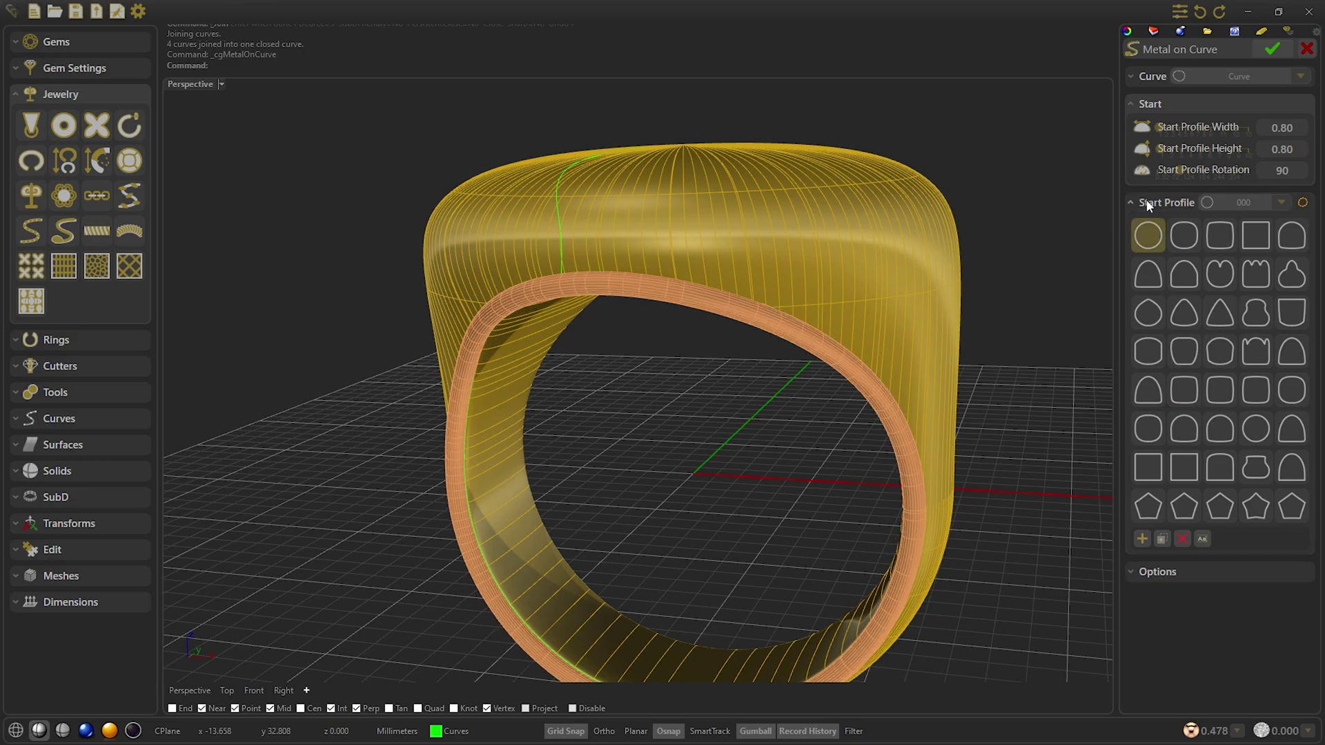
left_click(1149, 203)
left_click(1144, 229)
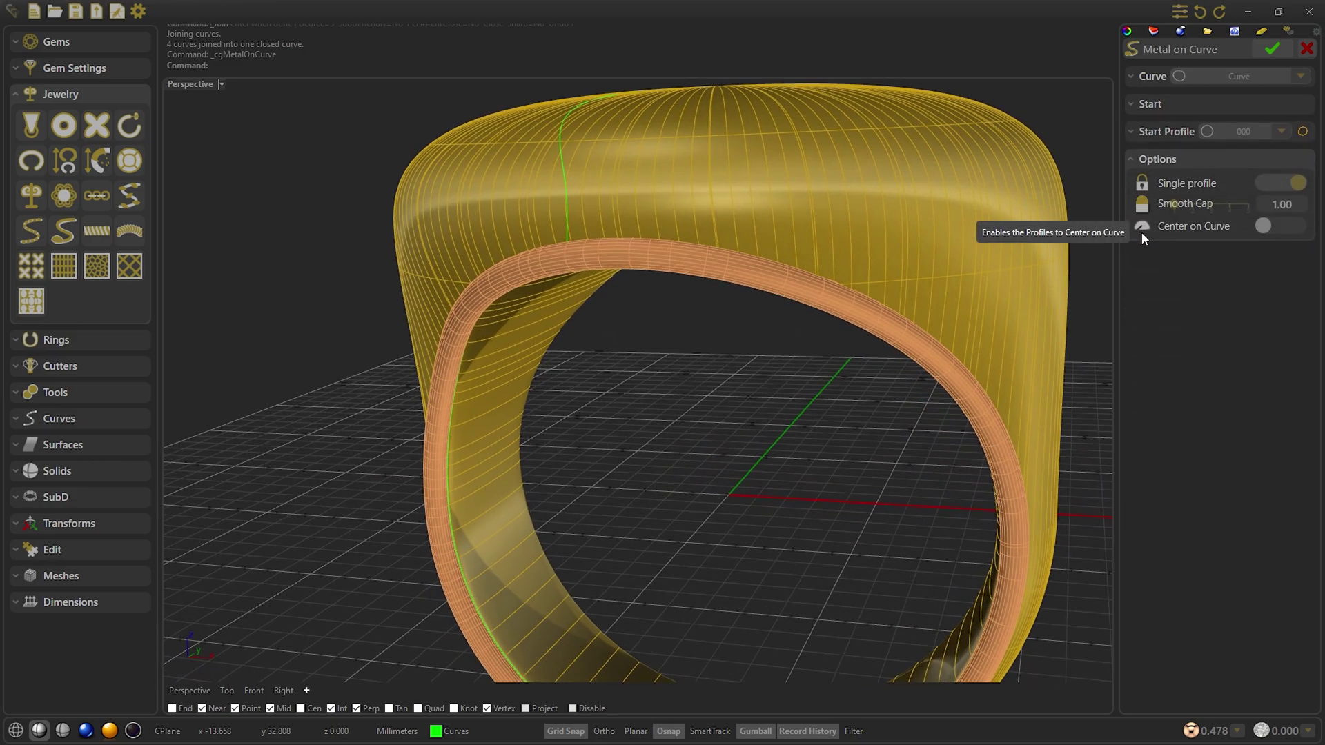
left_click(1274, 226)
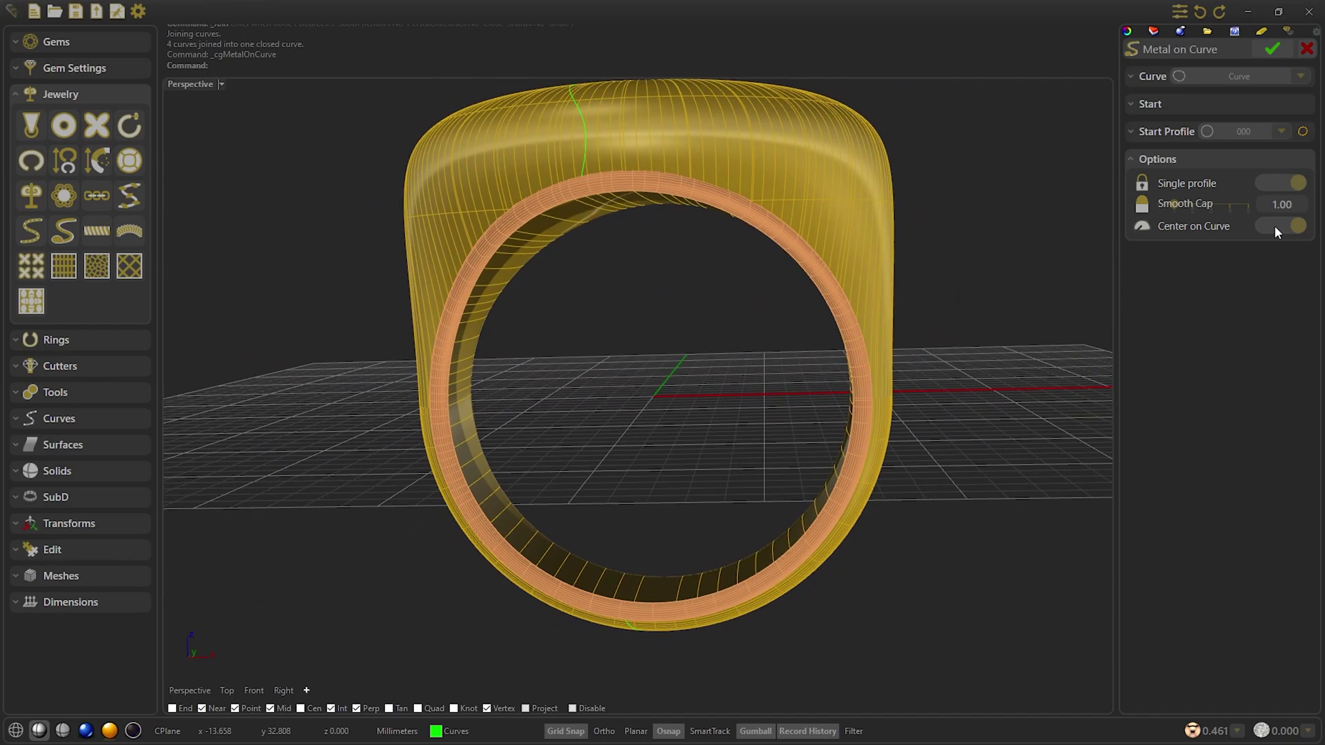
left_click(1273, 49)
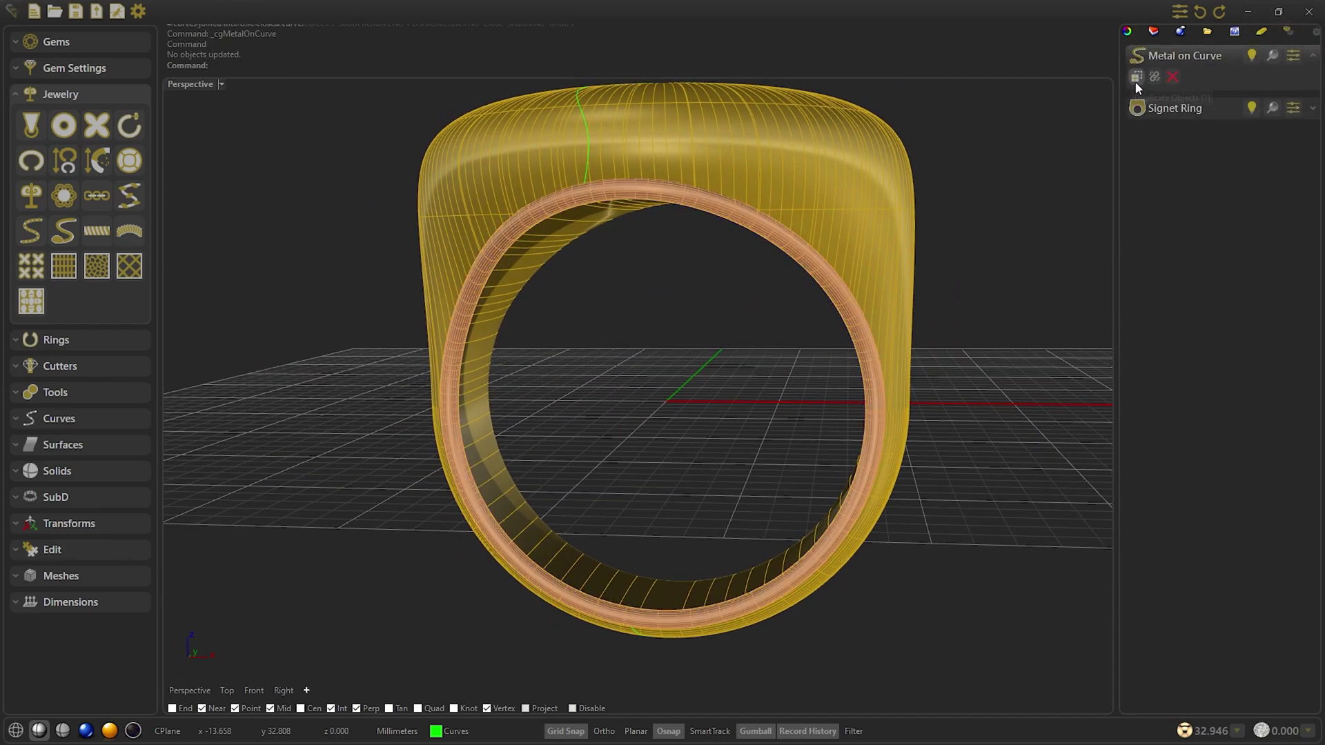
Duplicate the Metal on Curve and assign the two open dividing-line curves to the copy instead of the finger-hole curve.
left_click(1135, 78)
left_click(1296, 57)
left_click(1150, 74)
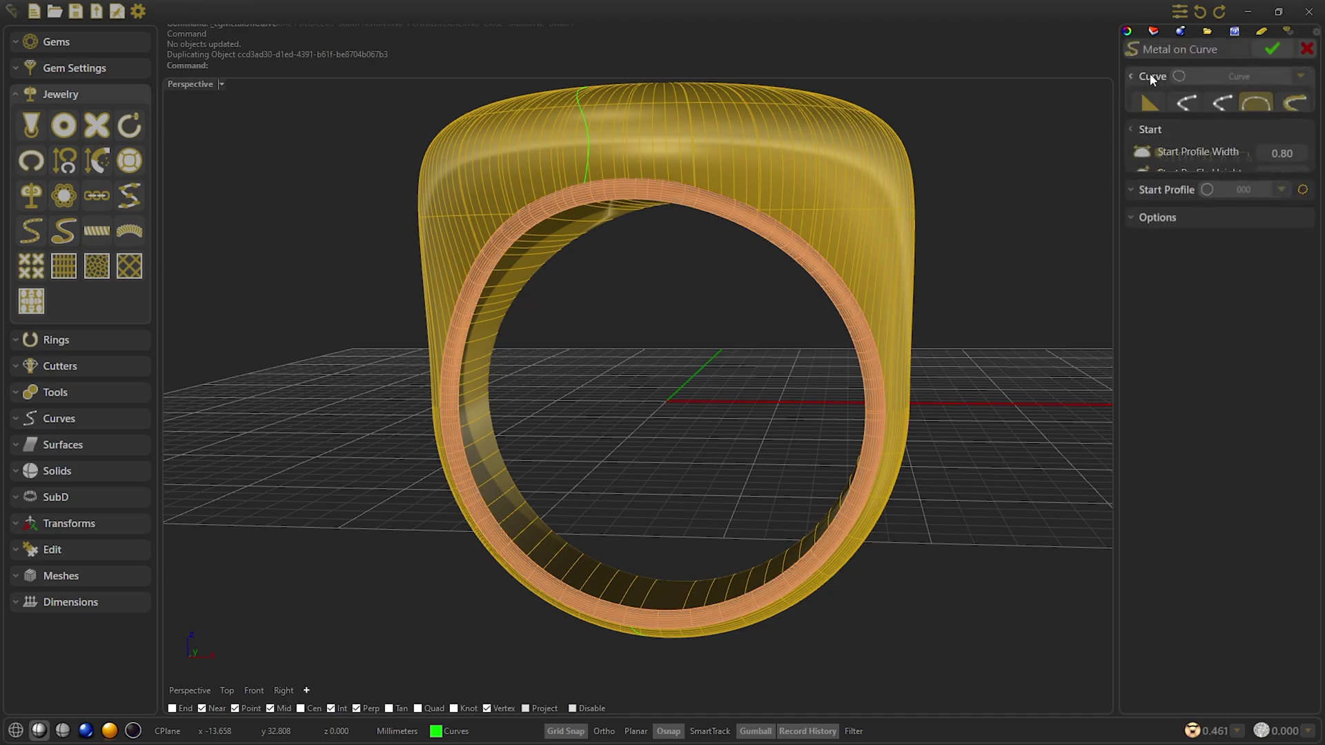
left_click(1188, 111)
left_click(1250, 112)
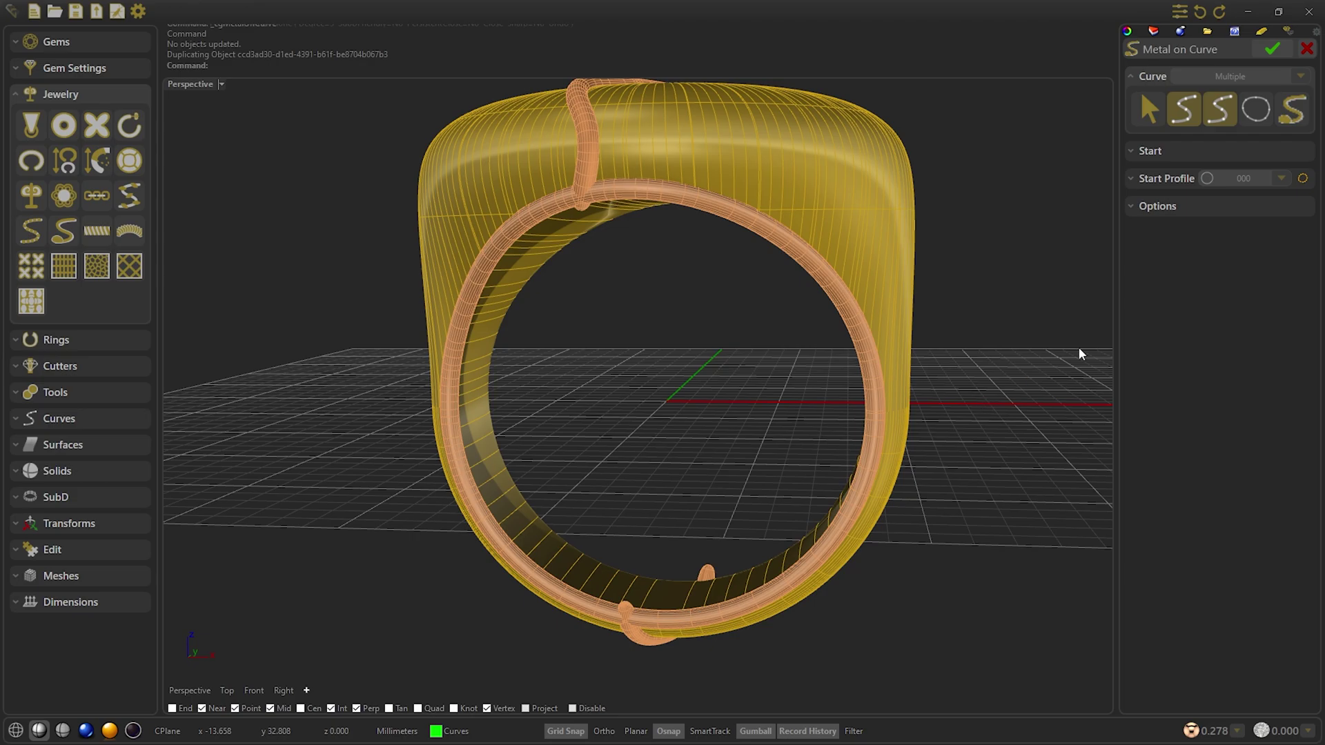
Set the Smooth Cap of the dividing-line metal to 0.50 and accept the changes.
left_click(1182, 205)
left_click(1166, 204)
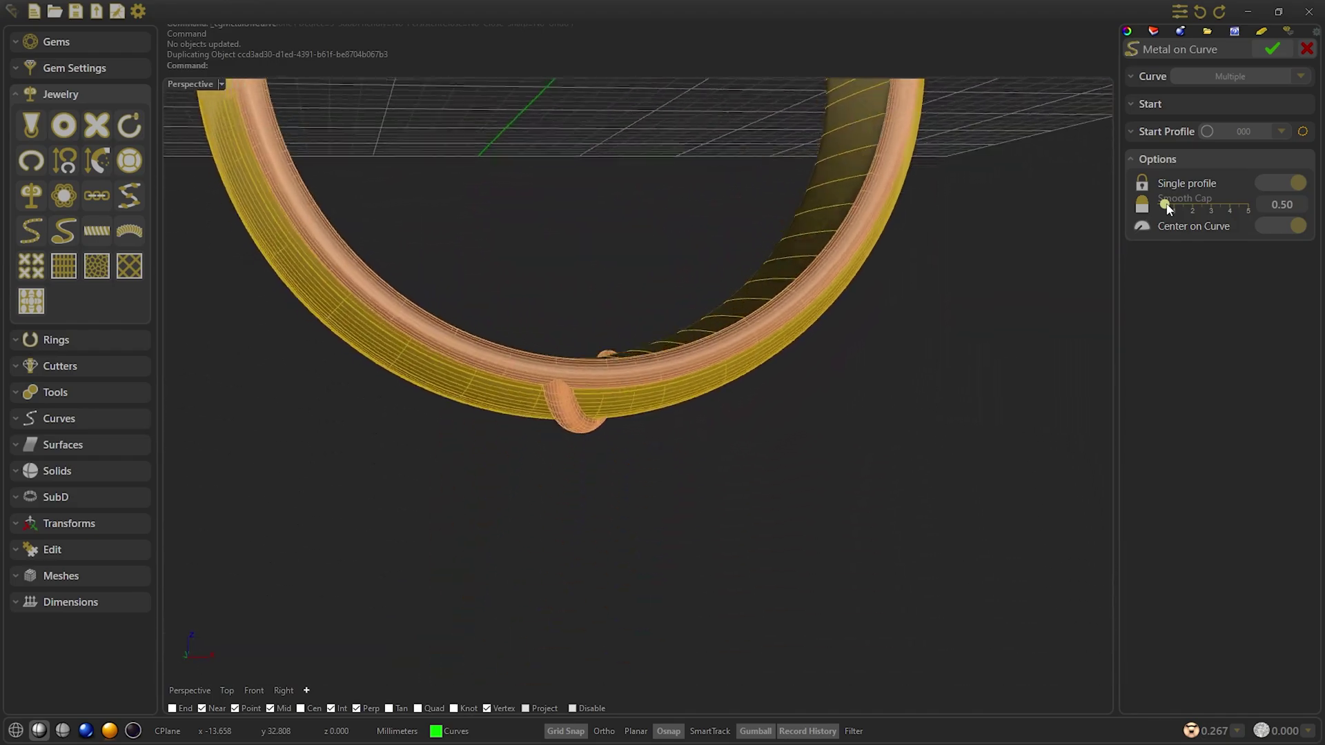
left_click(1272, 48)
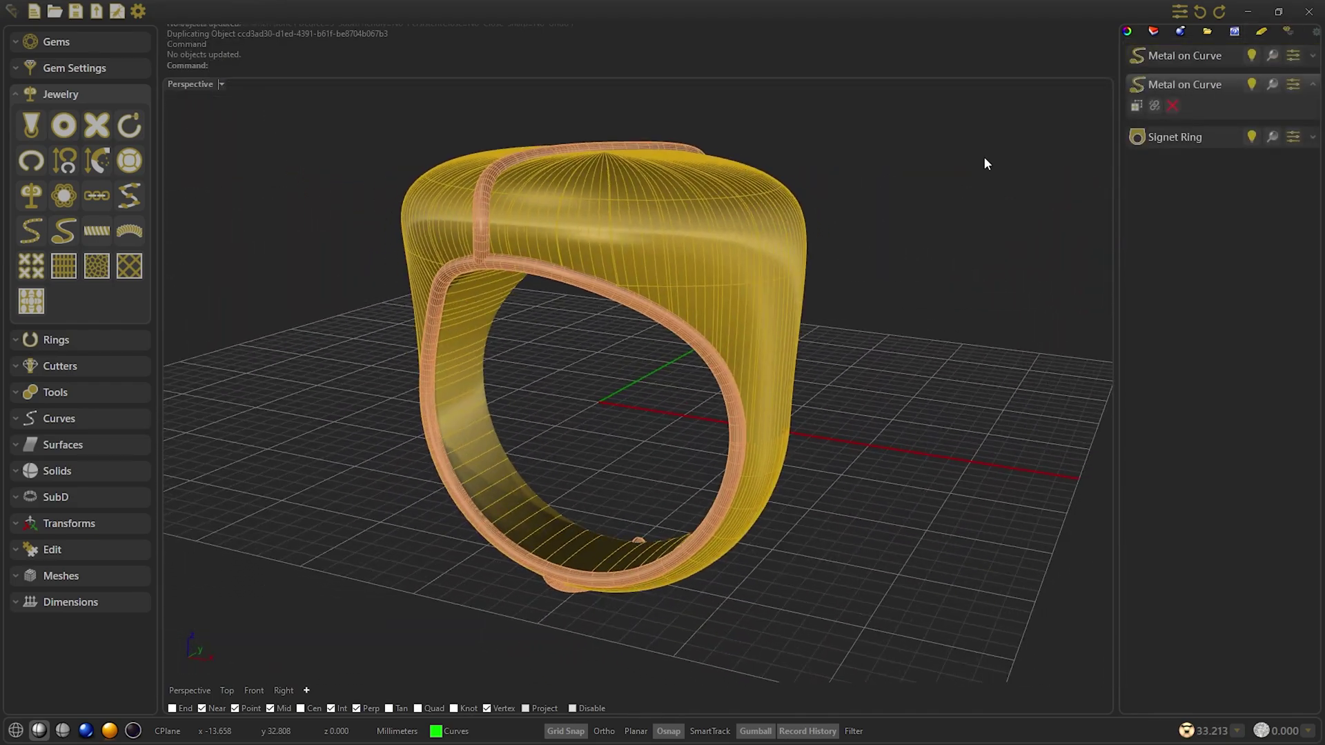
Mirror the front finger-hole metal border horizontally to the other side of the ring.
left_click(585, 280)
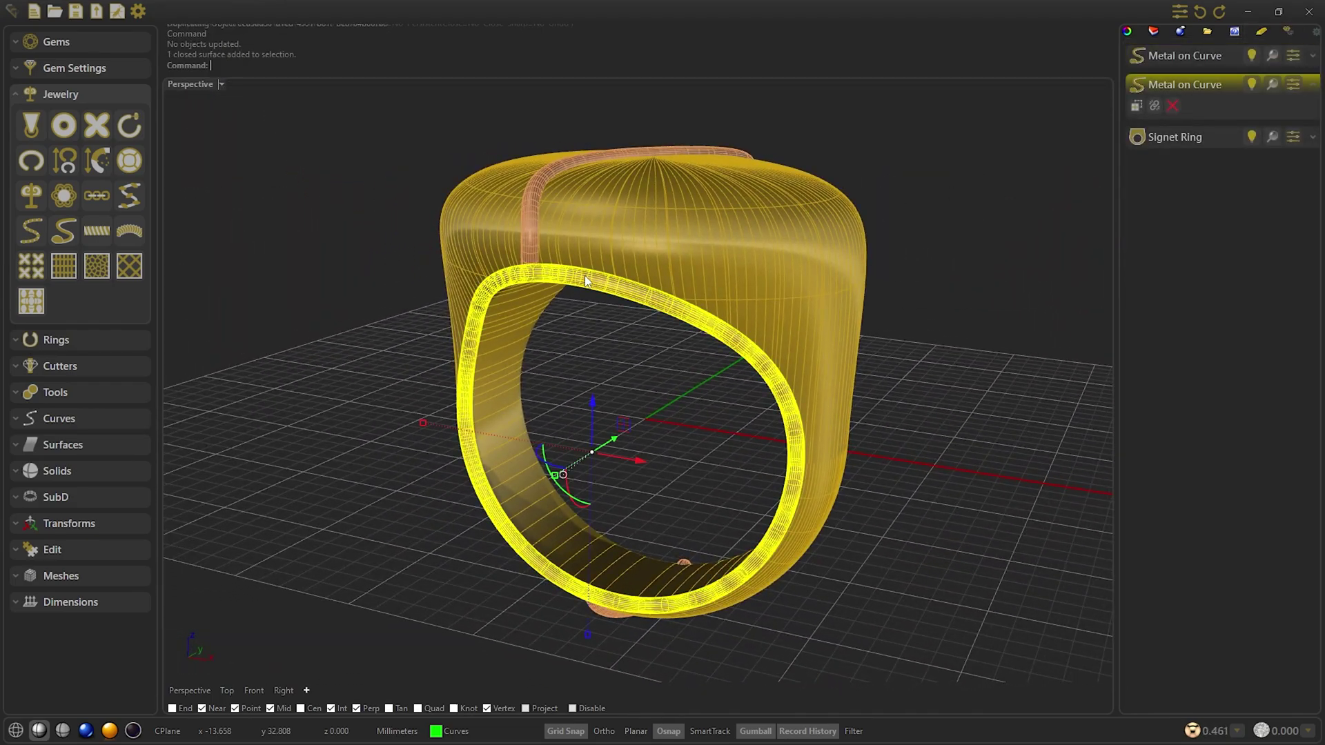
left_click(52, 391)
left_click(64, 416)
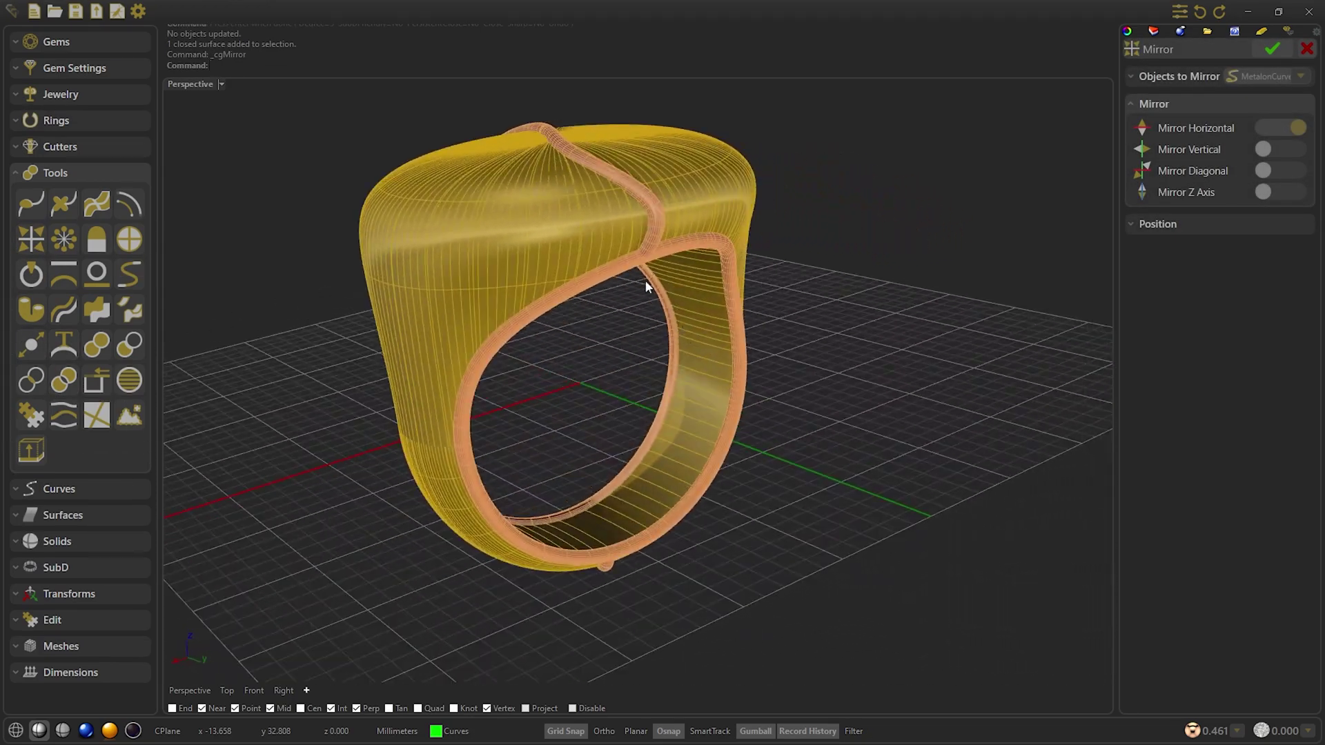
left_click(1277, 49)
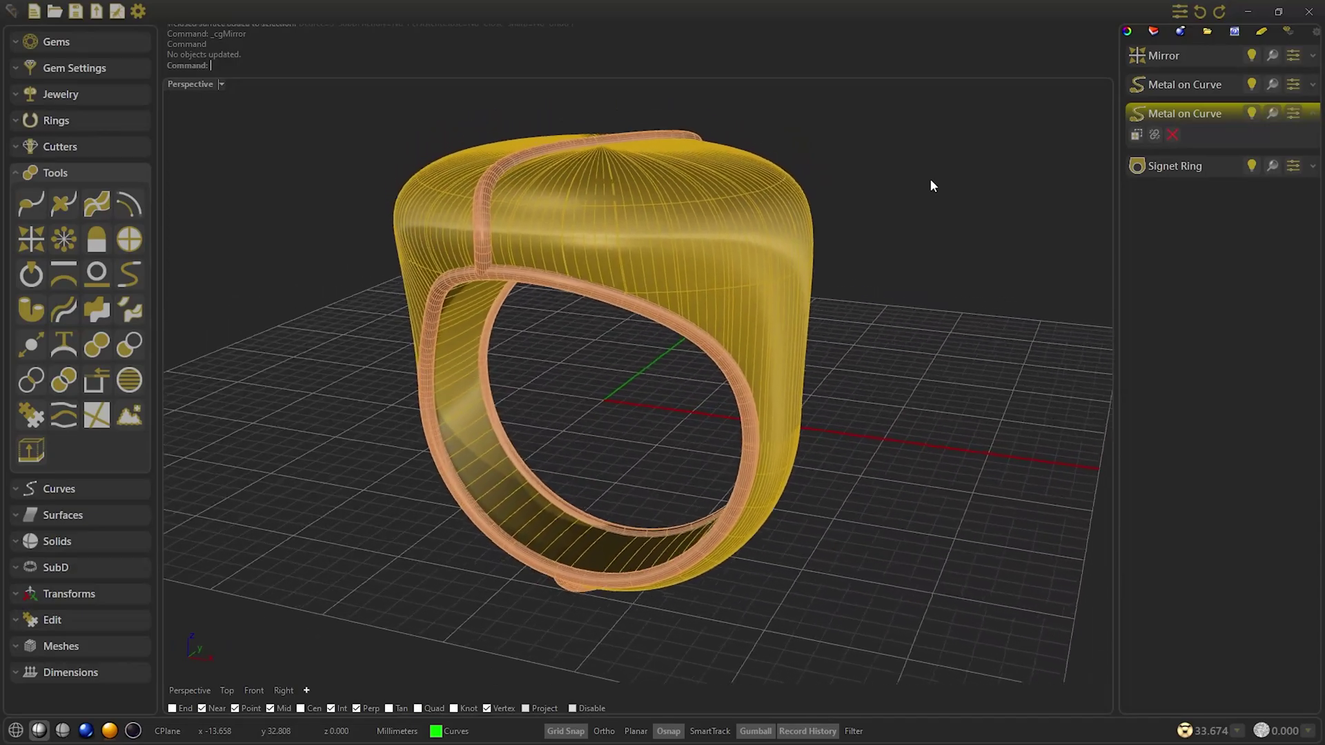
Hollow the signet ring with the Hollow Ring tool, using a 1.00 wall thickness and a 360 degree hollow angle.
left_click(43, 152)
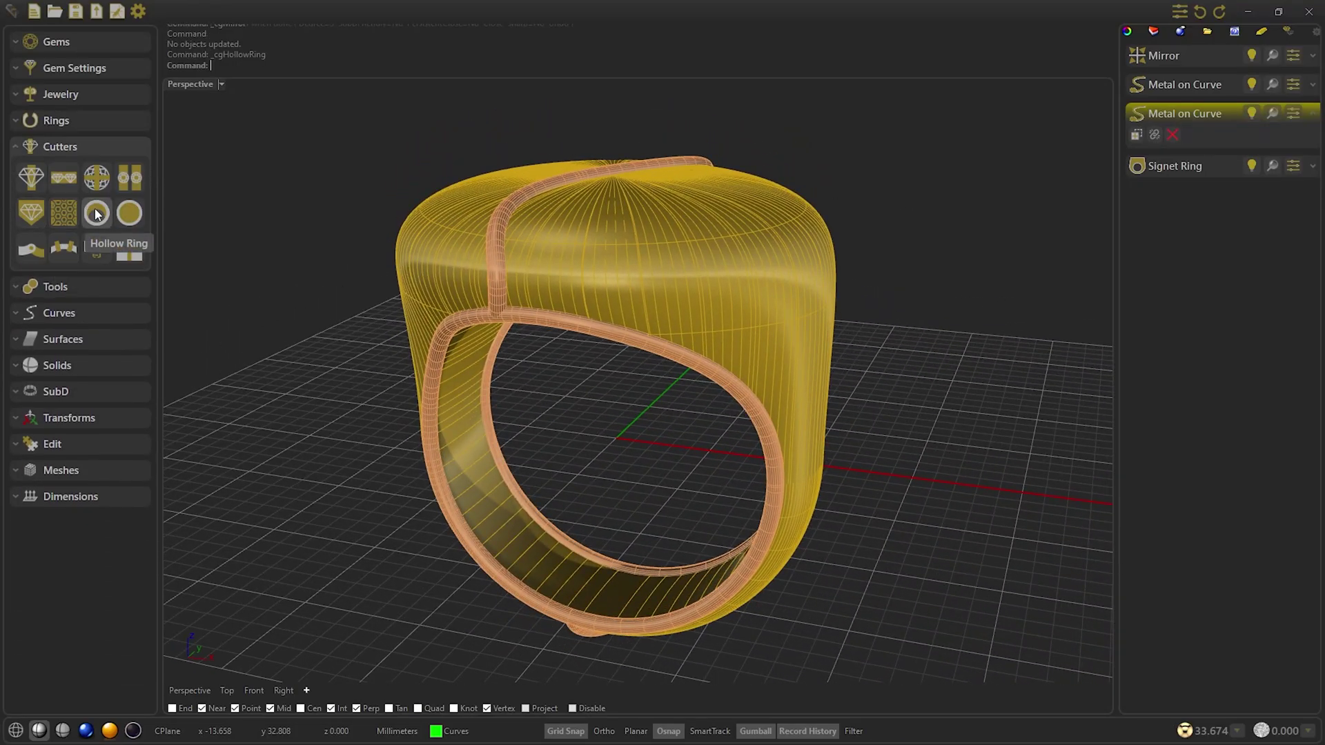
left_click(1188, 111)
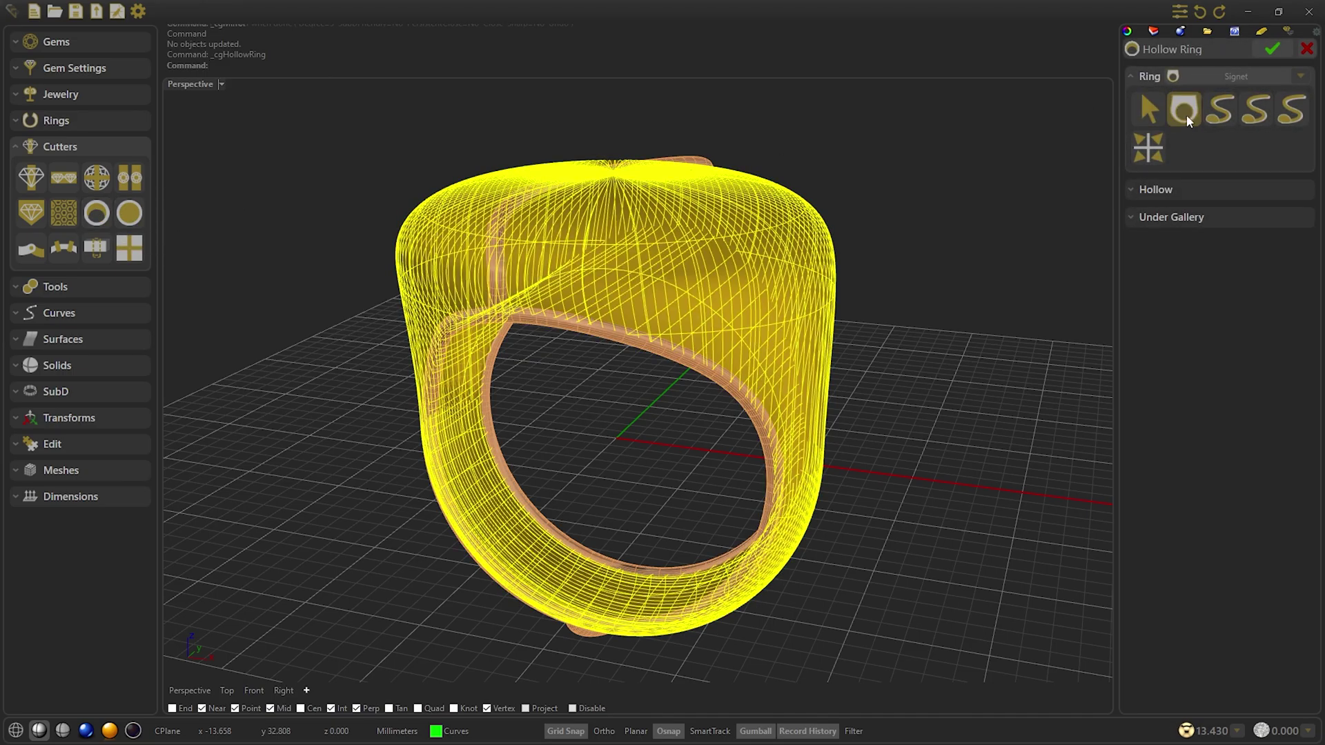
left_click(1166, 189)
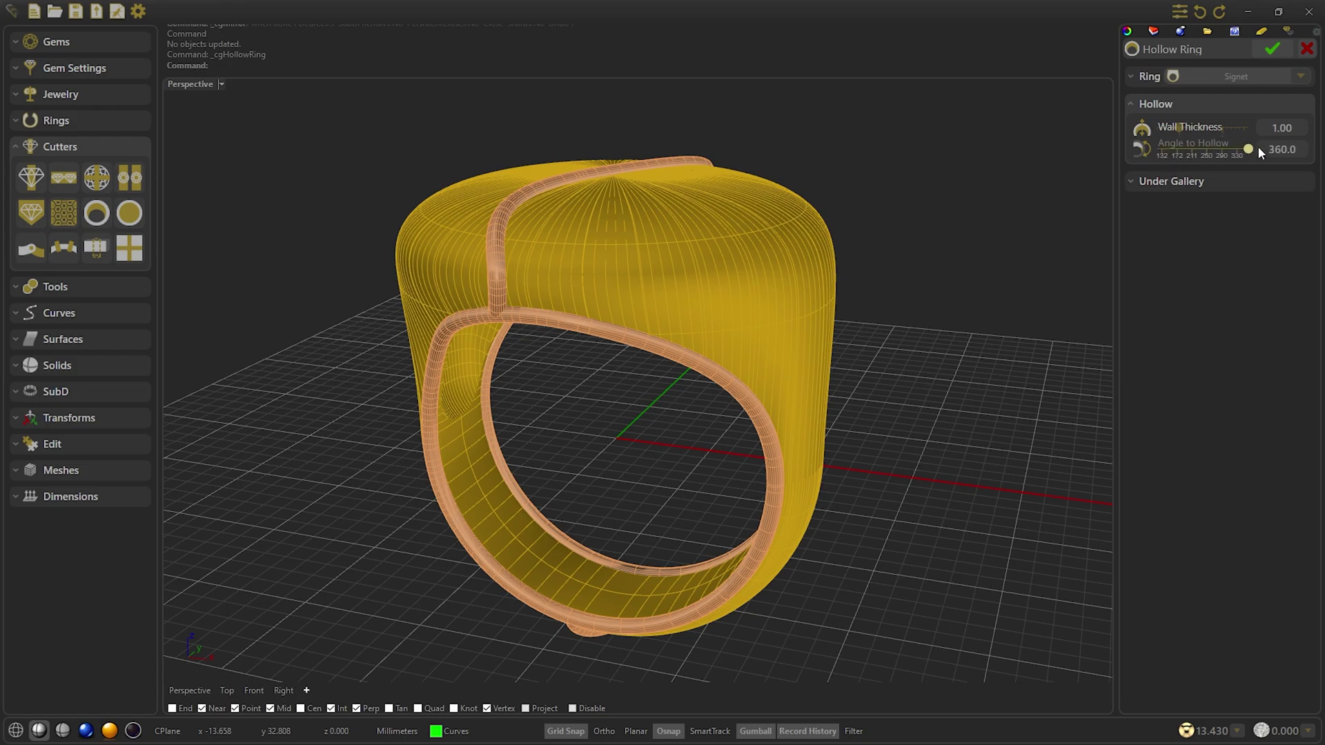
left_click_drag(1255, 147, 1259, 147)
right_click_drag(918, 311, 649, 159)
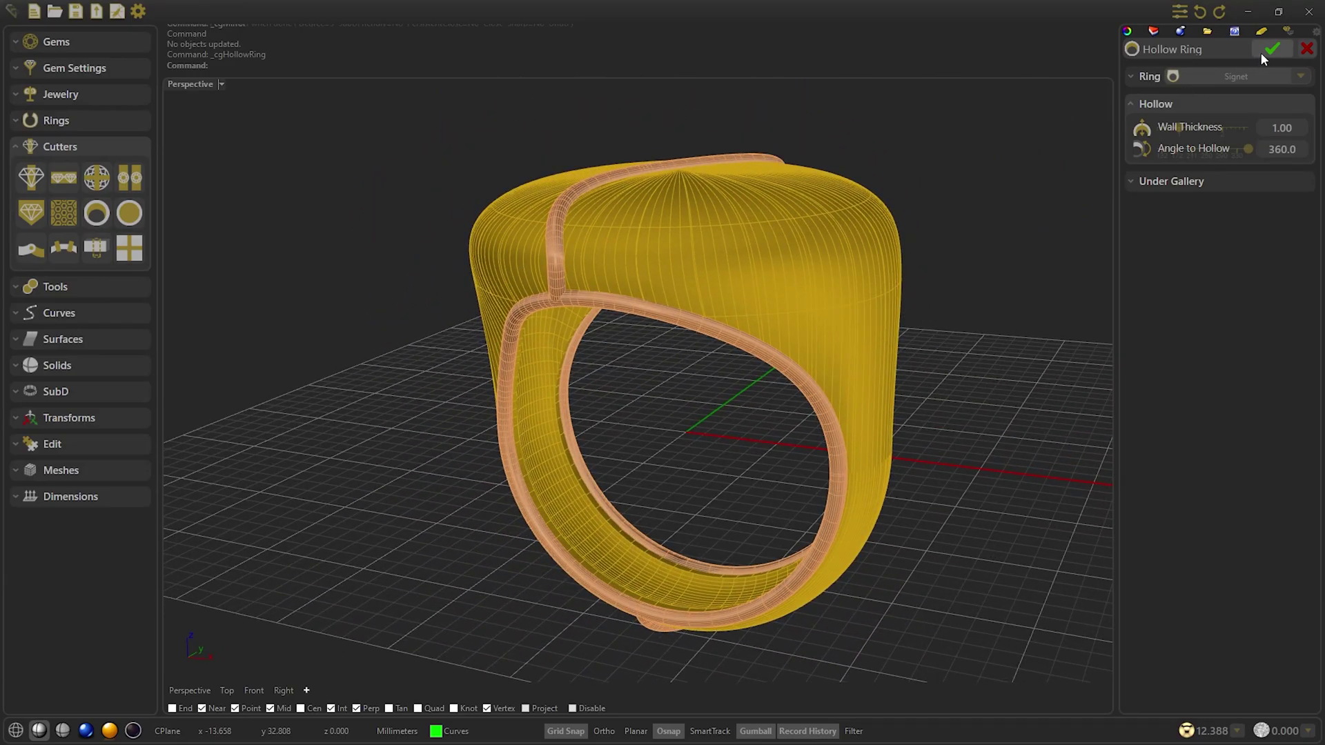
left_click(1271, 49)
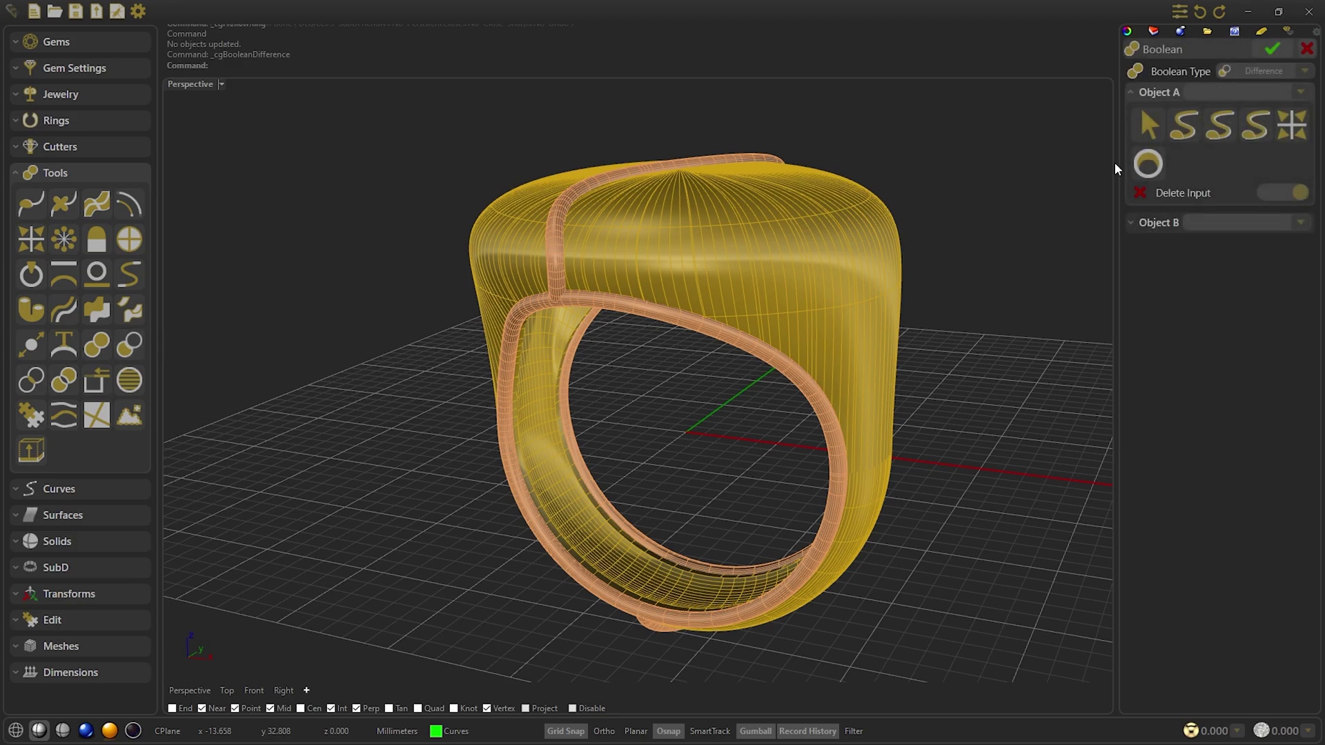
Subtract the finger-hole borders, dividing-line metal and mirrored border from the hollow signet ring, keeping the input borders.
left_click(1149, 163)
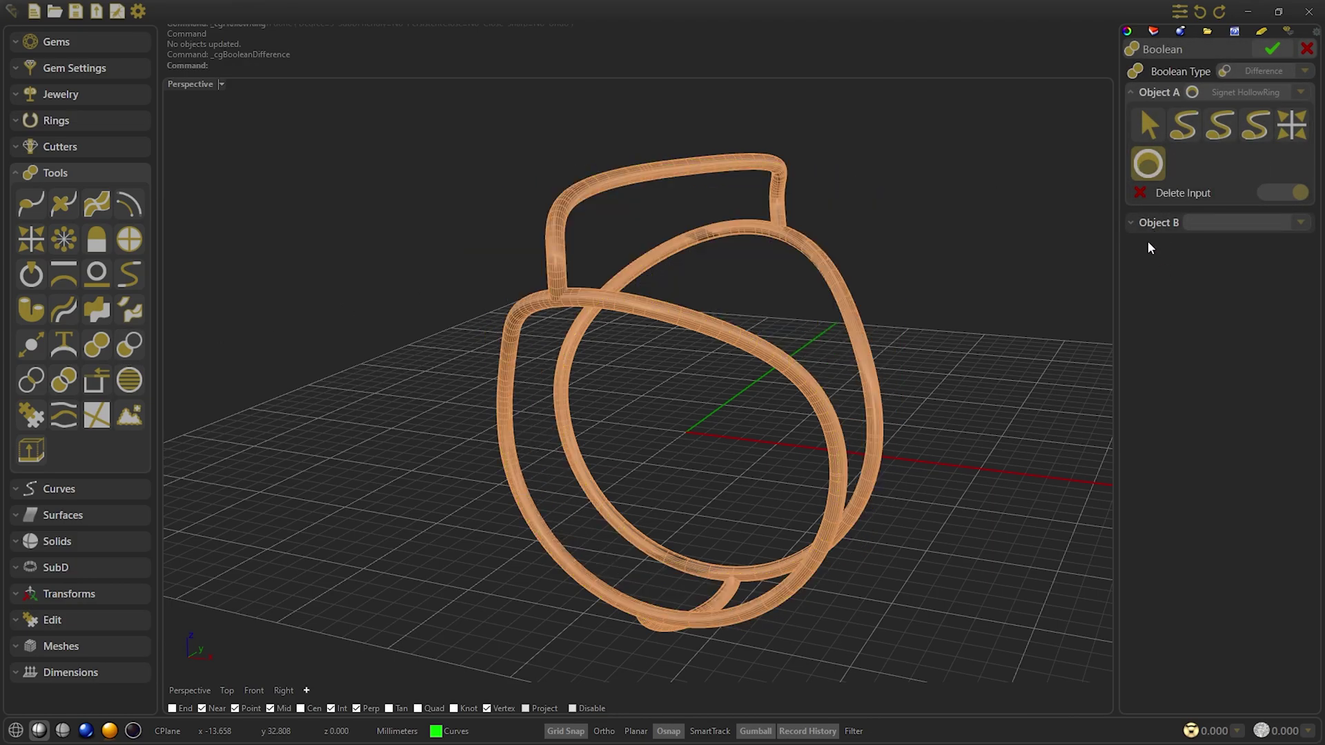
left_click(1159, 222)
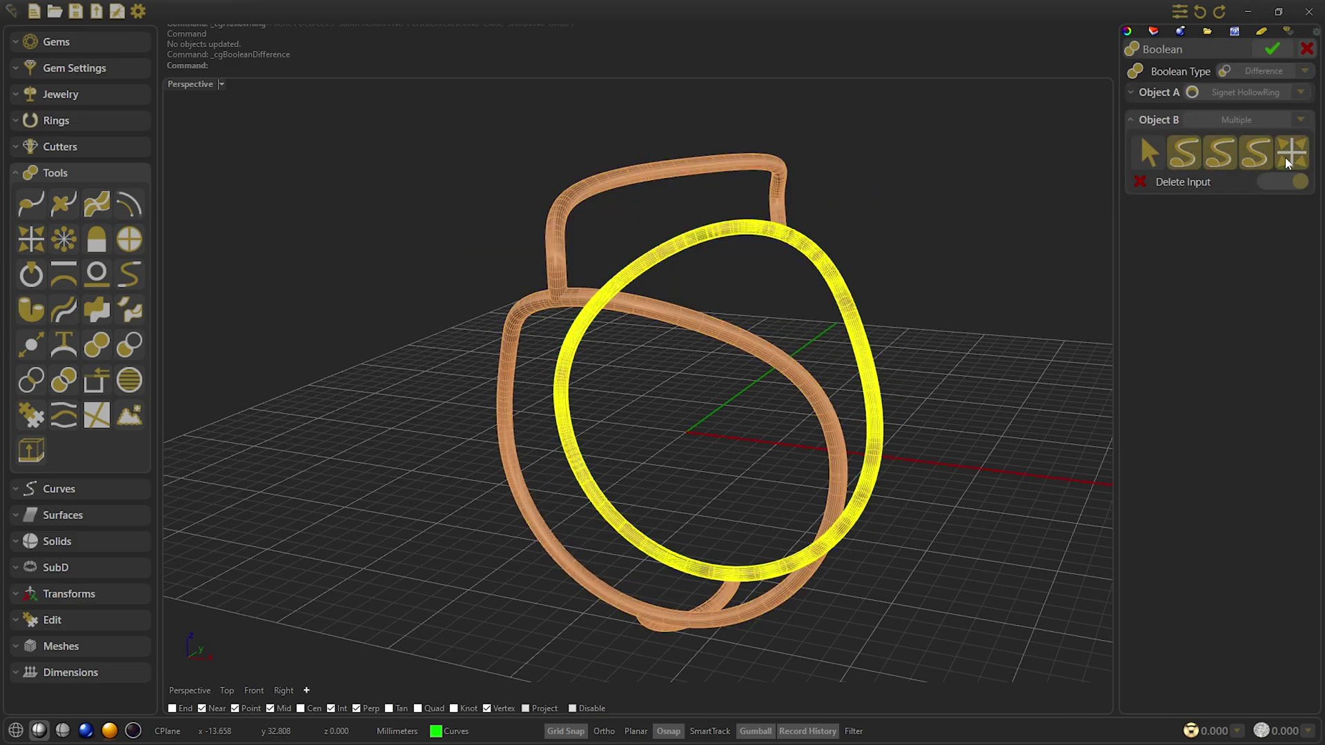
left_click(1287, 163)
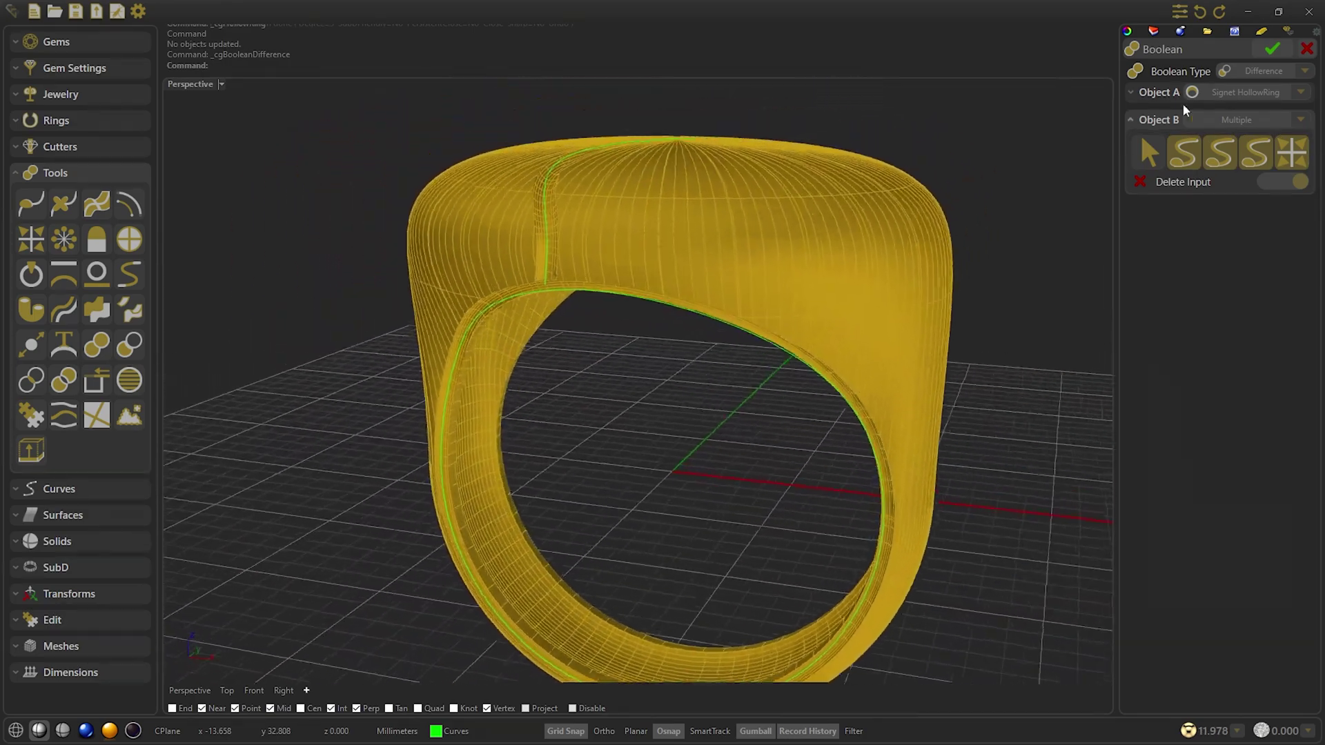
left_click(1270, 181)
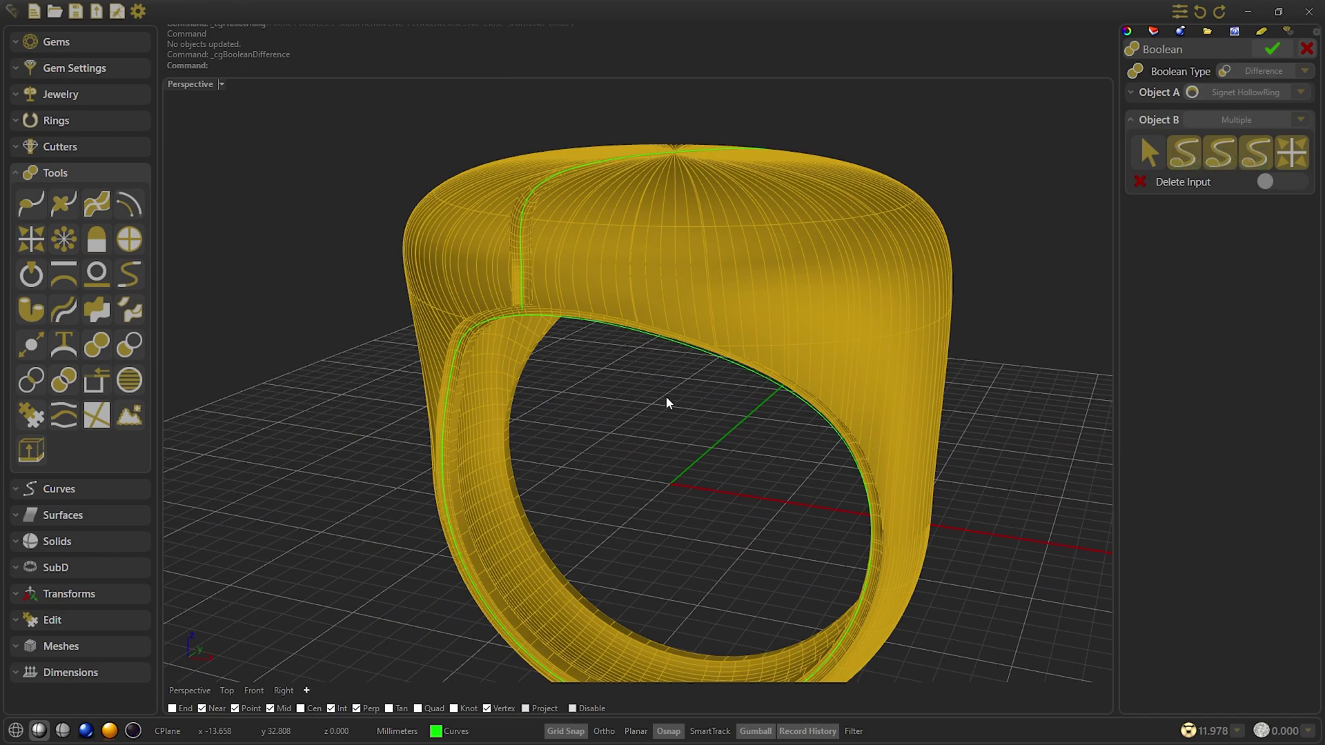
left_click(1271, 48)
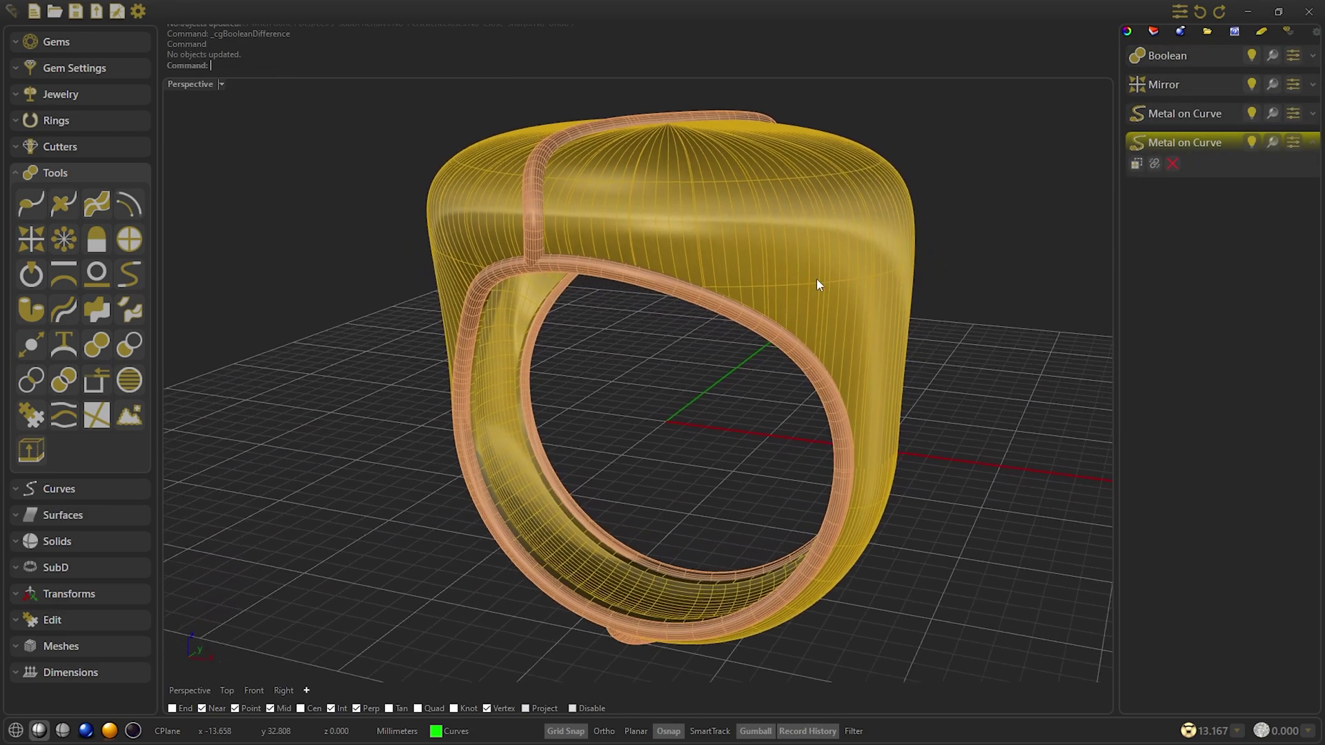
left_click(1312, 143)
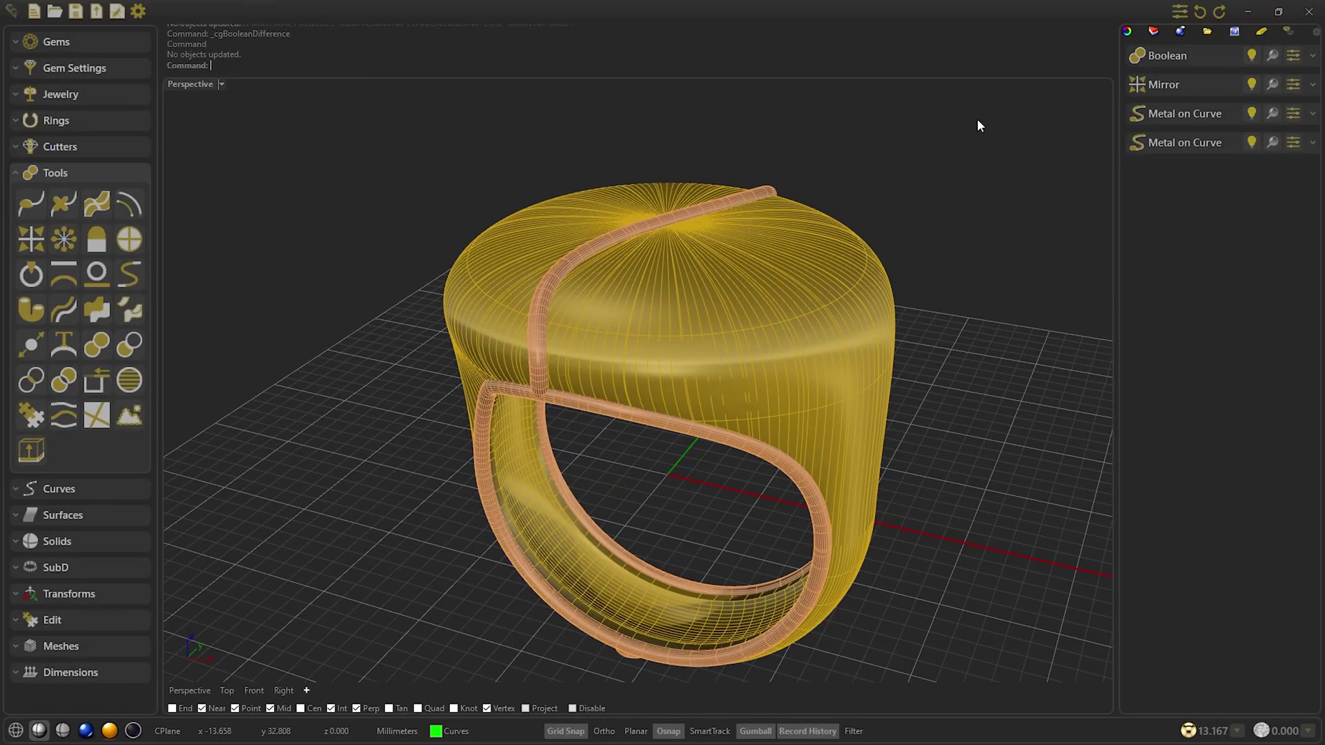
Place a 3.8 mm brilliant gem on the signet's top face, in front of the dividing line, and accept it.
left_click(93, 46)
left_click(32, 75)
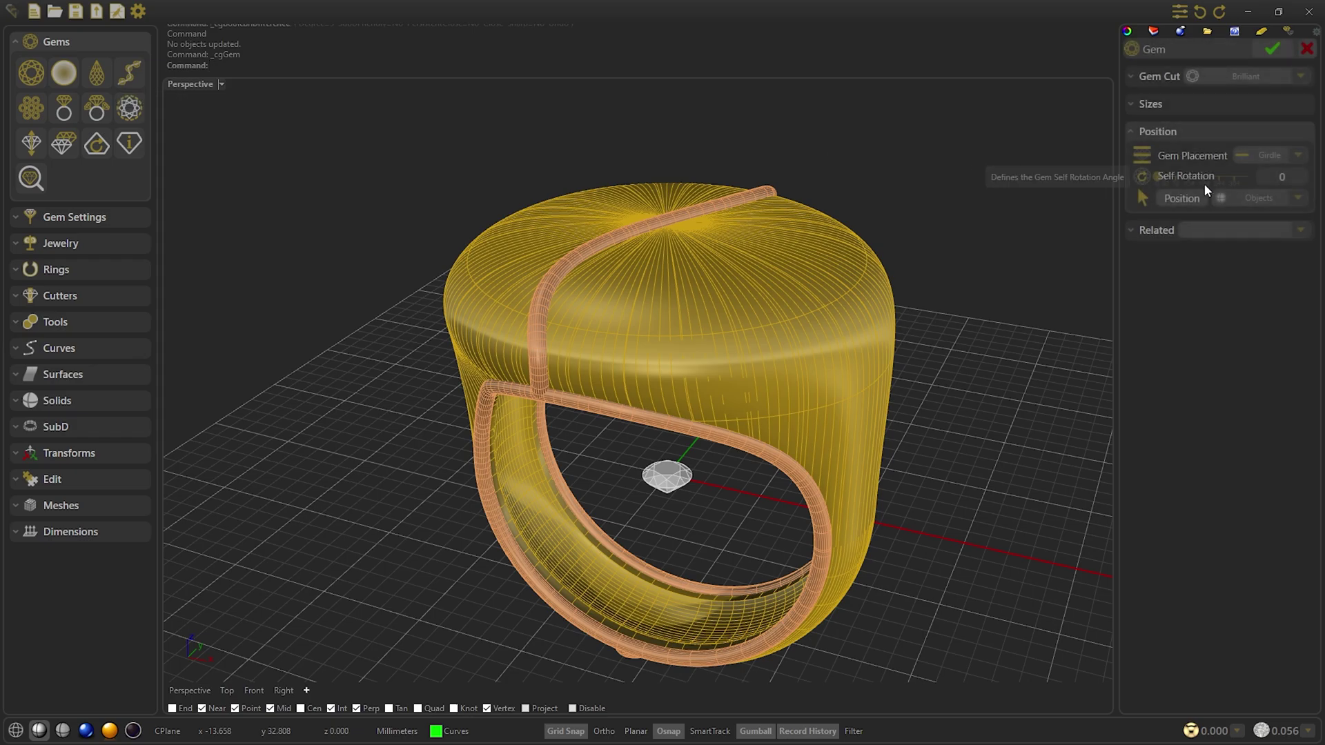
left_click(1184, 105)
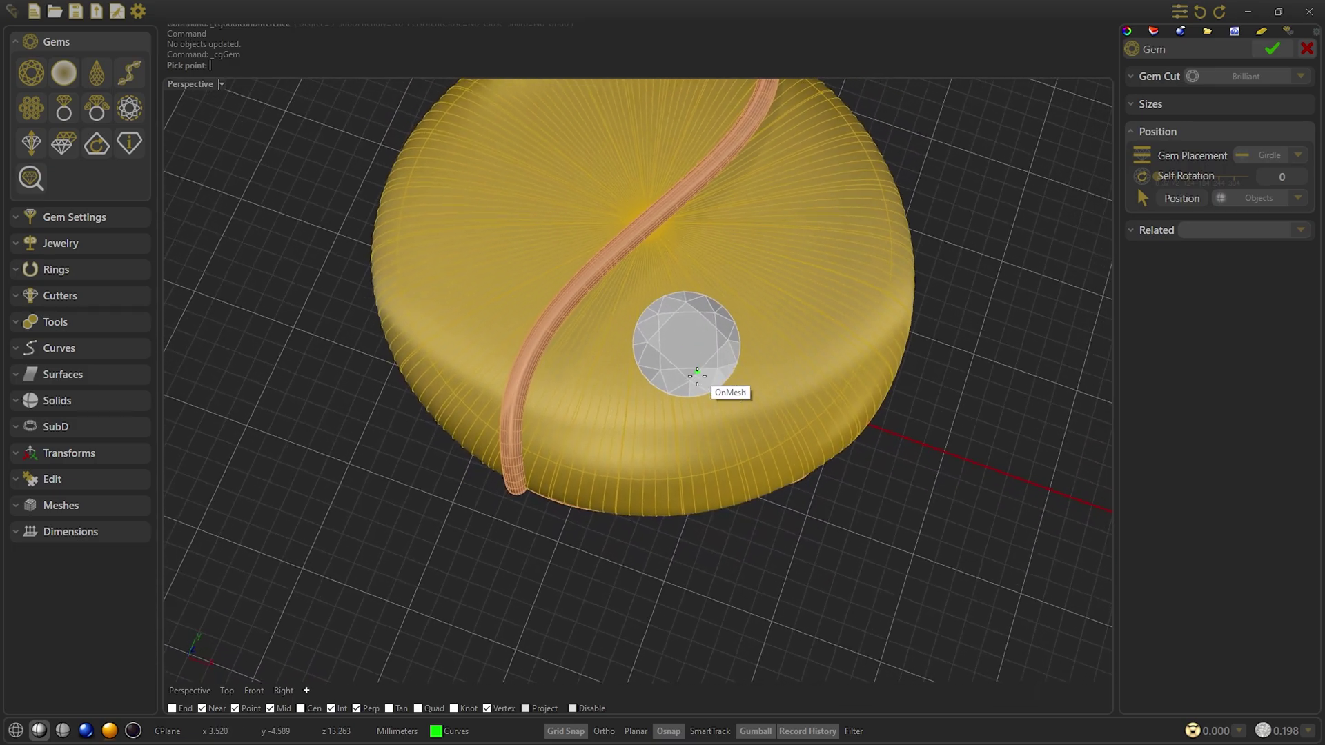
right_click_drag(697, 373, 670, 388)
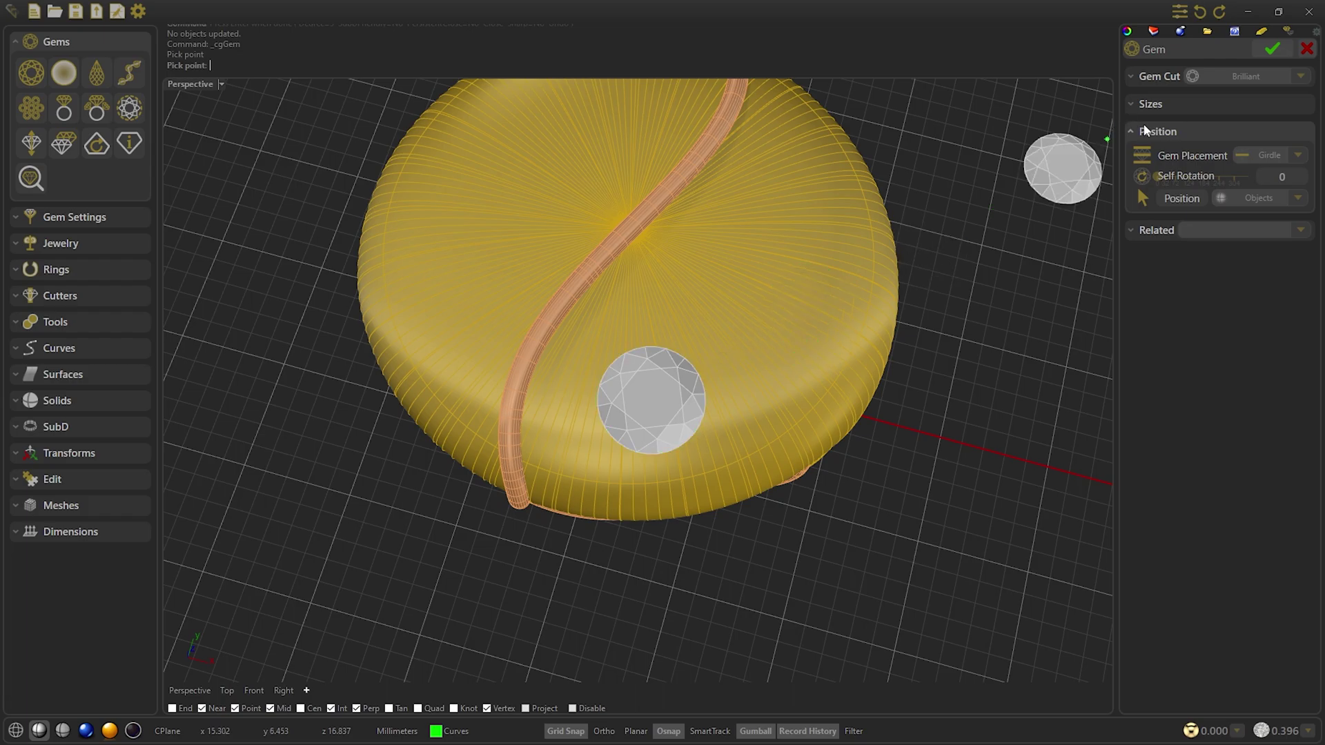
left_click(1270, 49)
right_click_drag(776, 435, 681, 420)
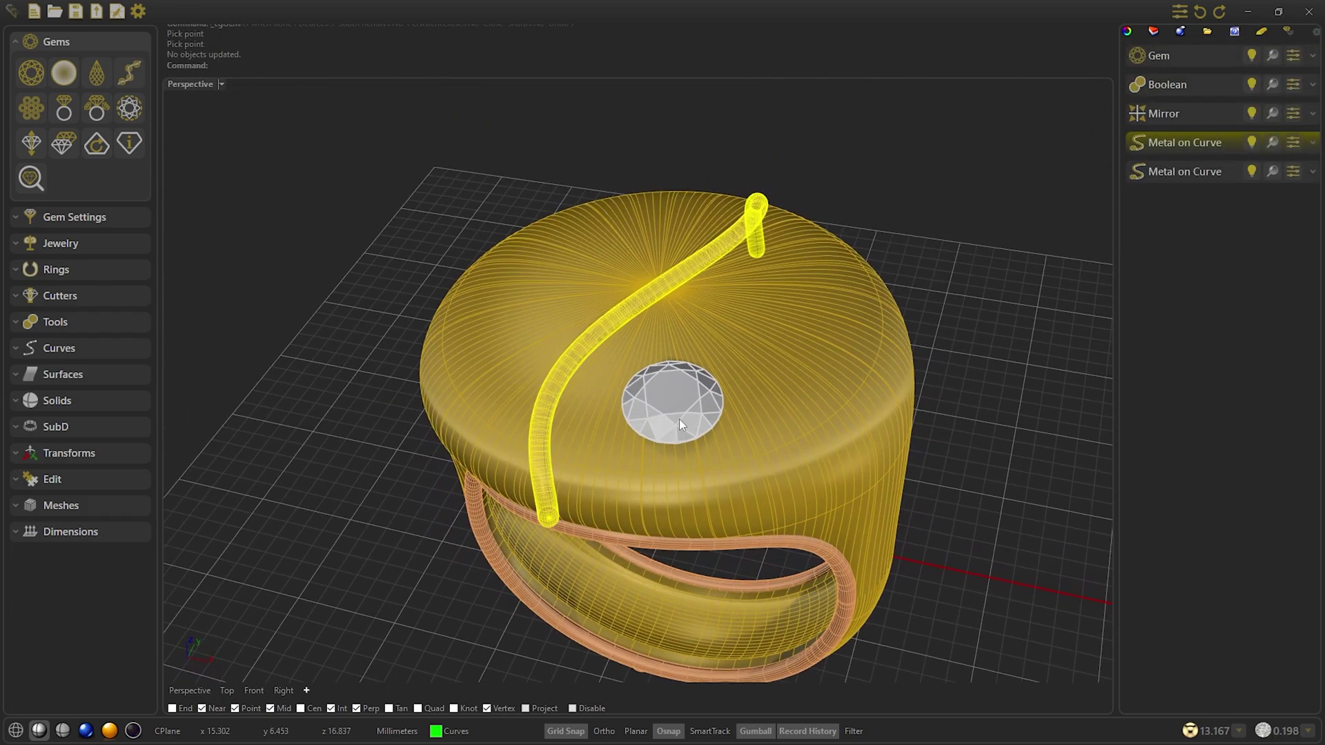
left_click(953, 297)
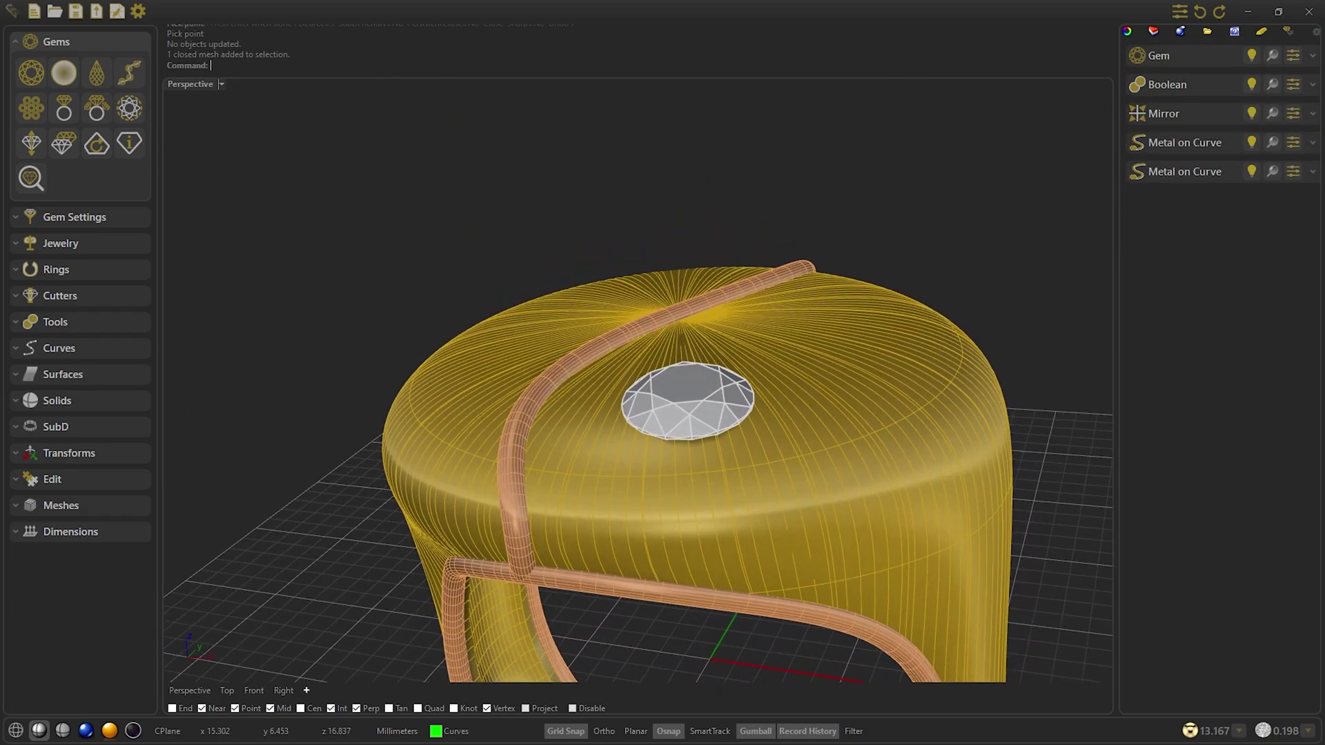
Mirror the gem diagonally to the opposite side of the dividing line.
left_click(691, 379)
left_click(60, 218)
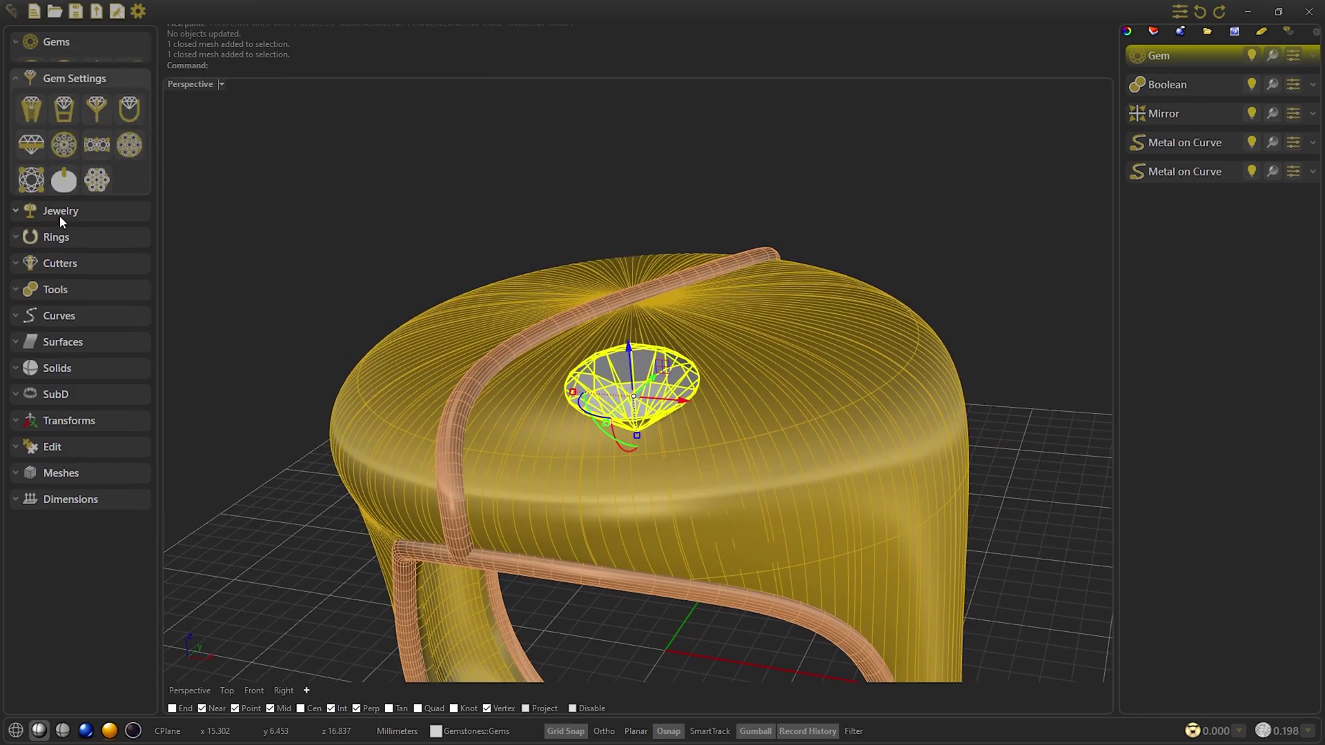
left_click(59, 286)
left_click(34, 245)
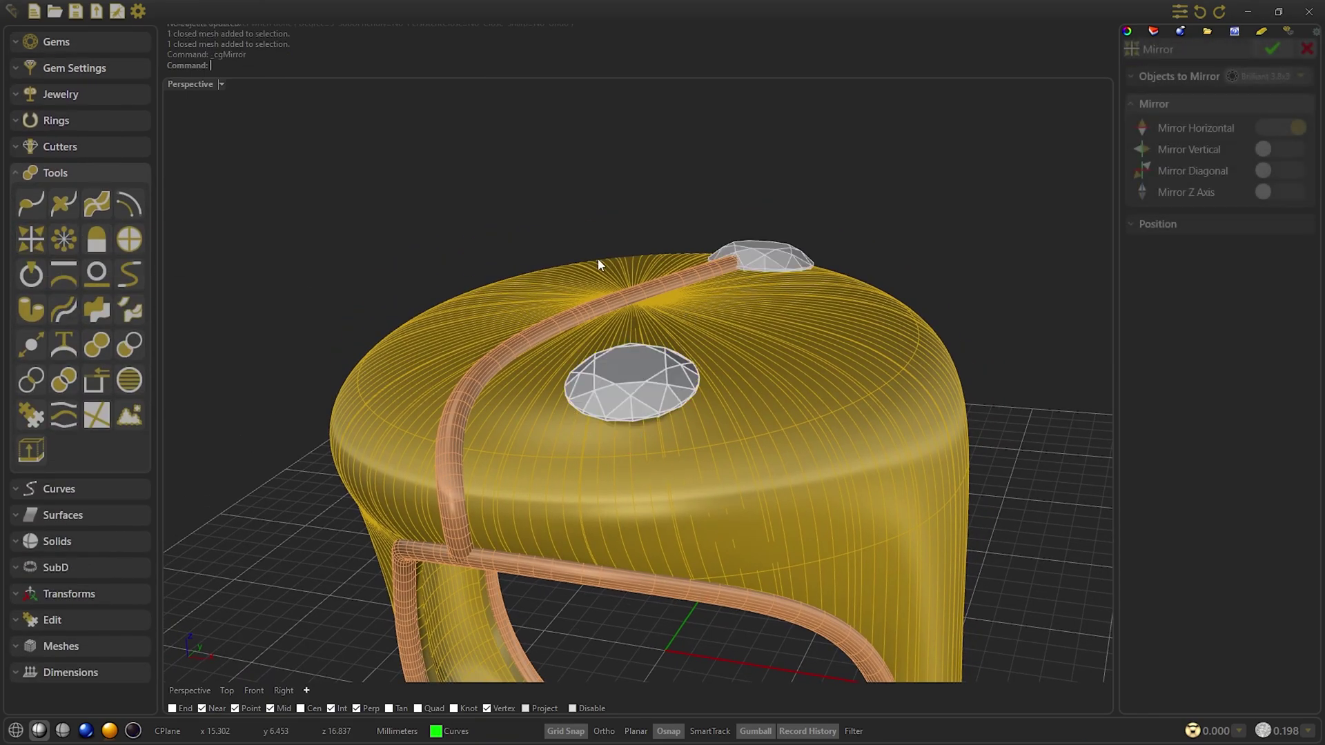
left_click(1272, 49)
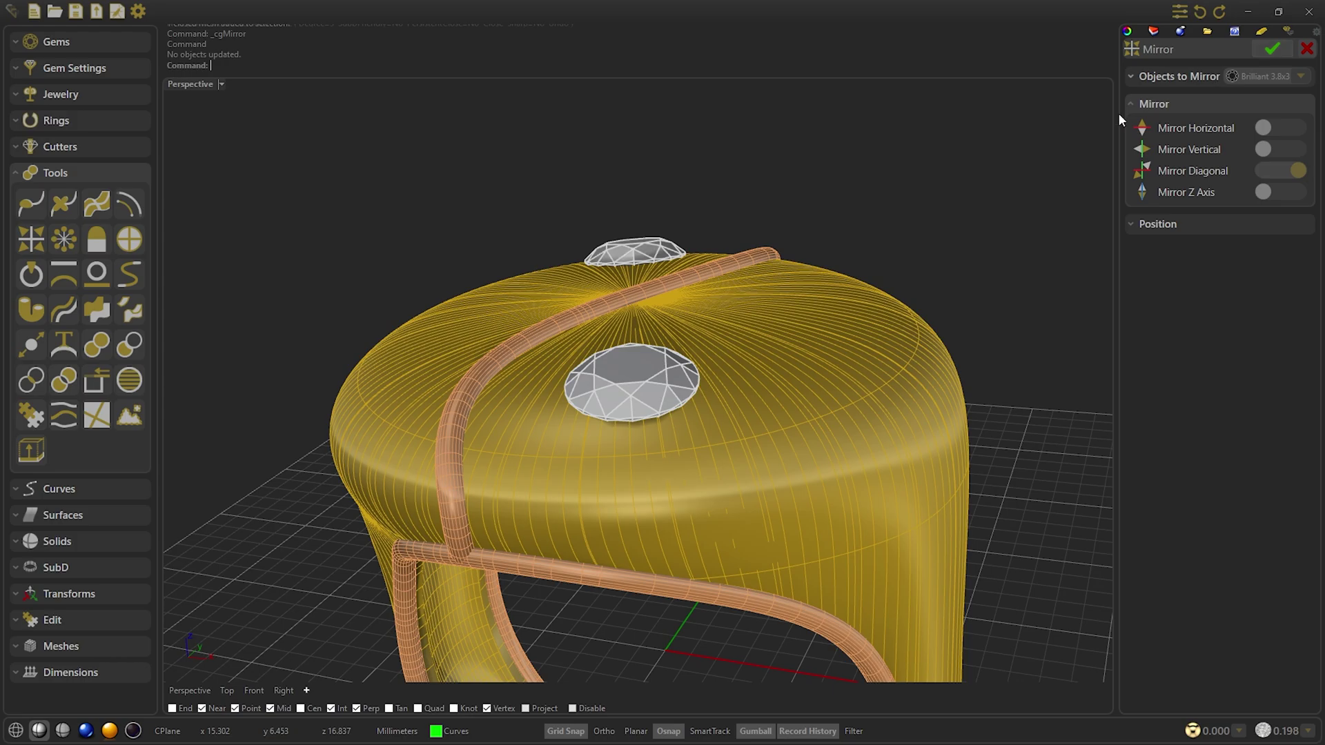
Create bezel settings around both the original and the mirrored gem.
left_click(42, 176)
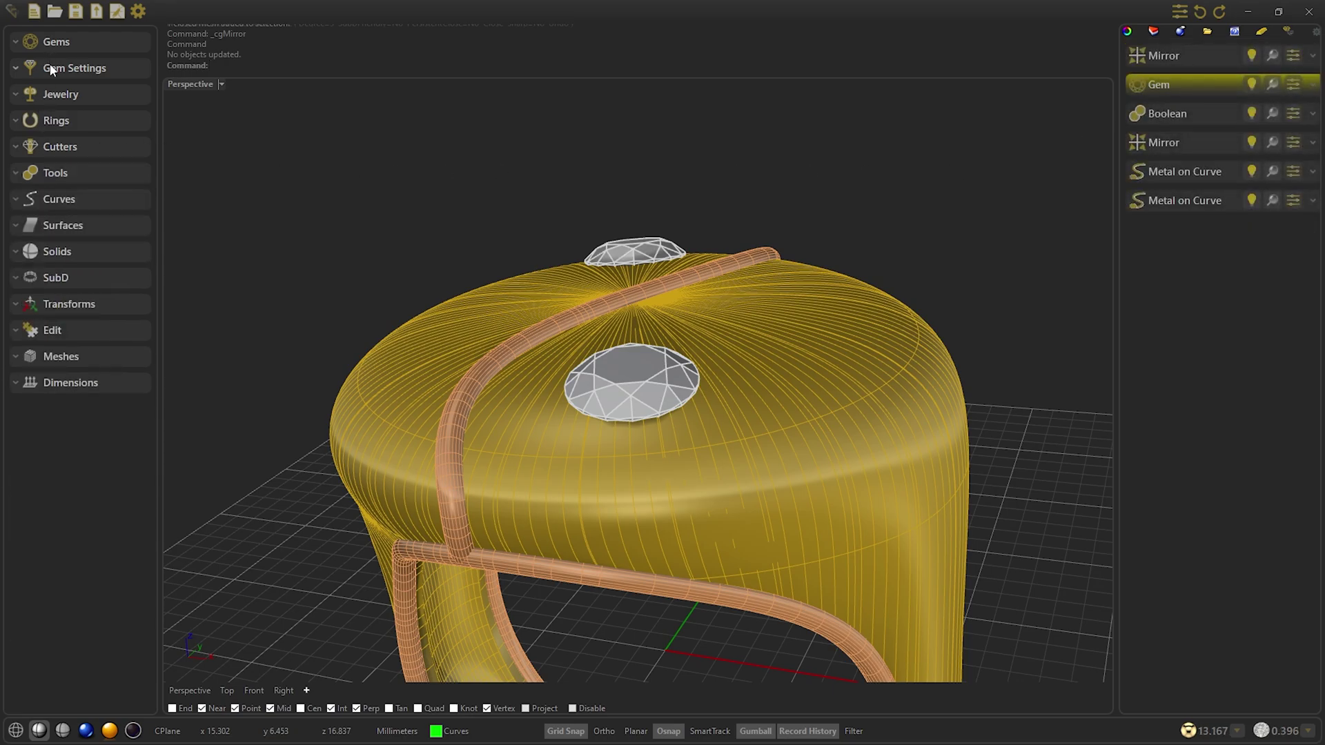
left_click(51, 69)
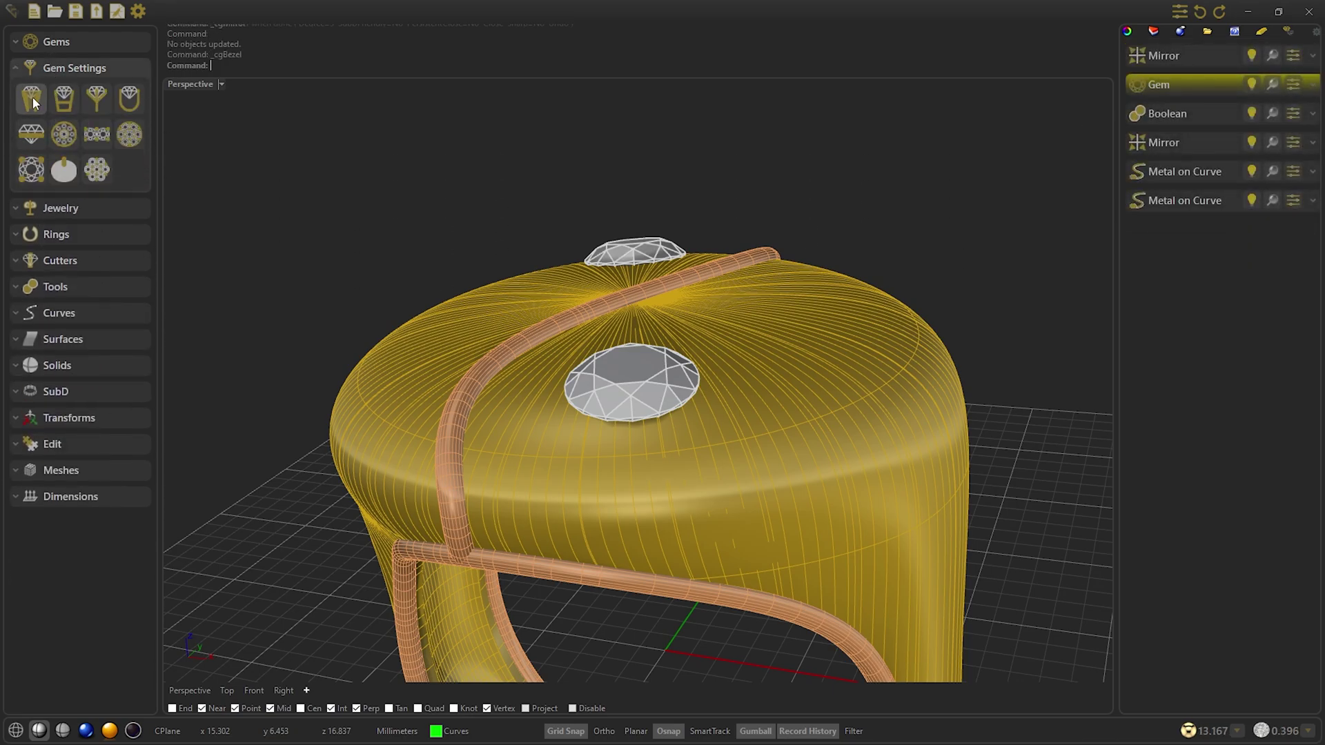
left_click(1186, 114)
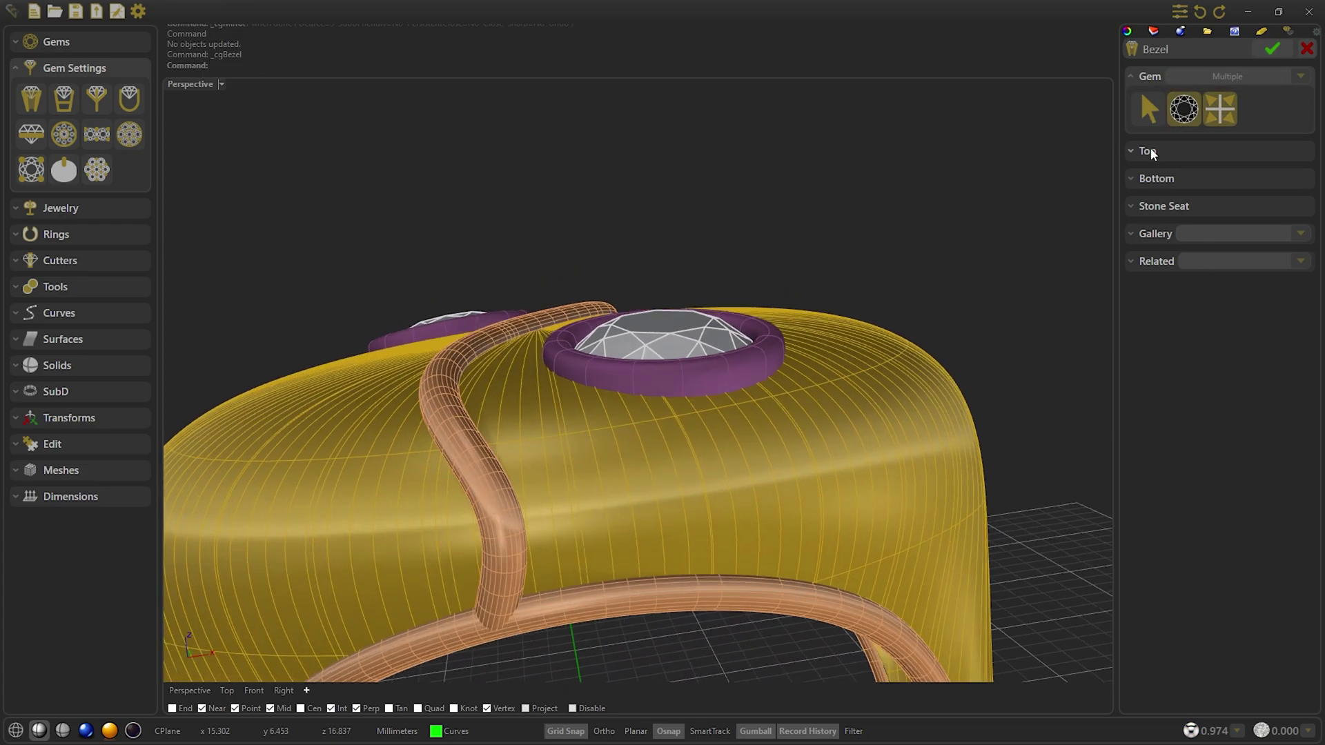
Set the bezels' bottom depth to 1.90 while in wireframe display, accept them and restore shaded display.
left_click(16, 730)
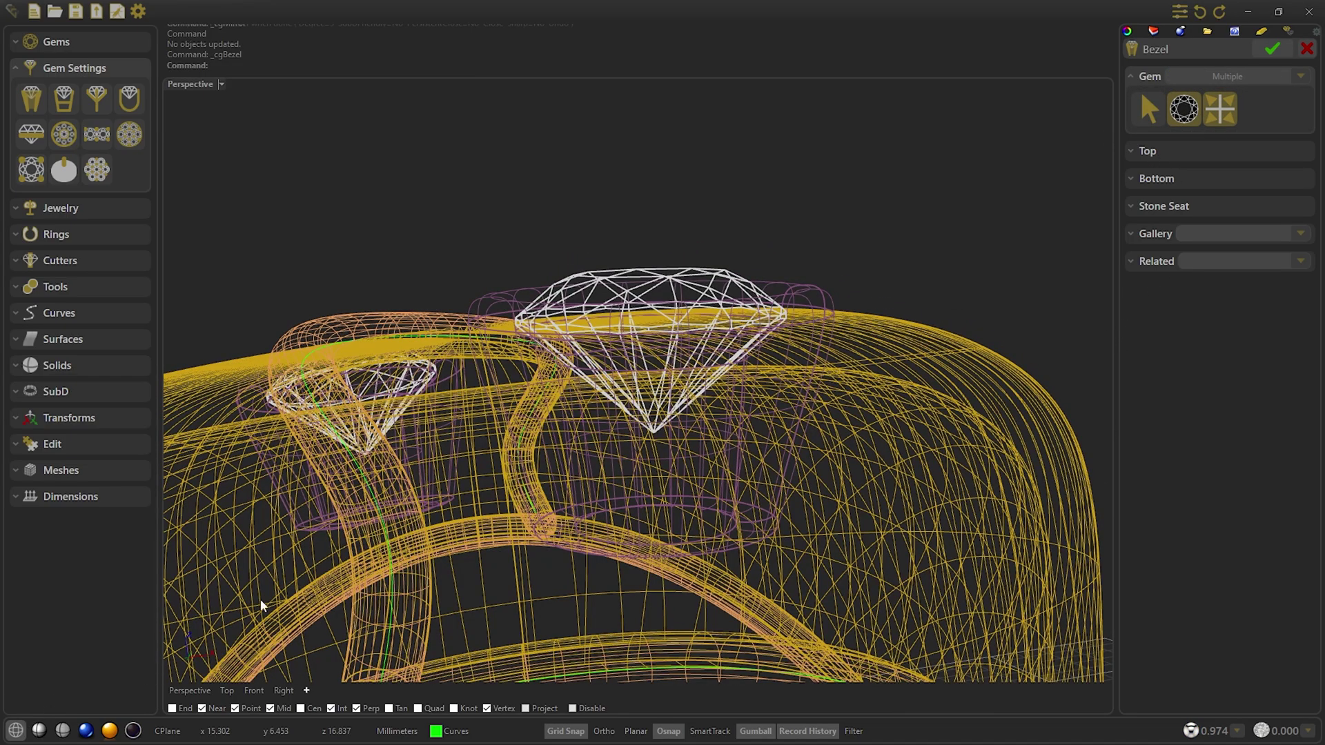
left_click(1197, 180)
left_click_drag(1175, 156, 1156, 159)
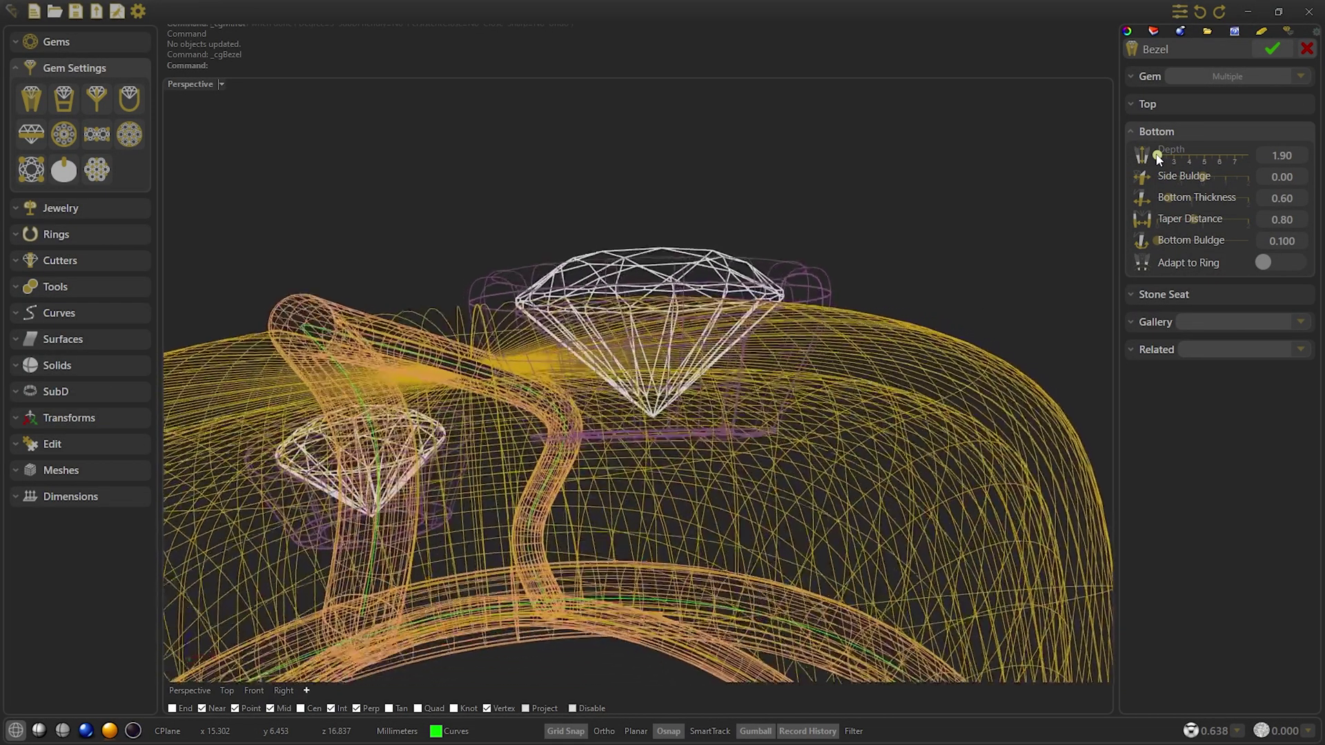
scroll(1204, 220, "up", 1)
scroll(1184, 158, "down", 1)
left_click(1176, 295)
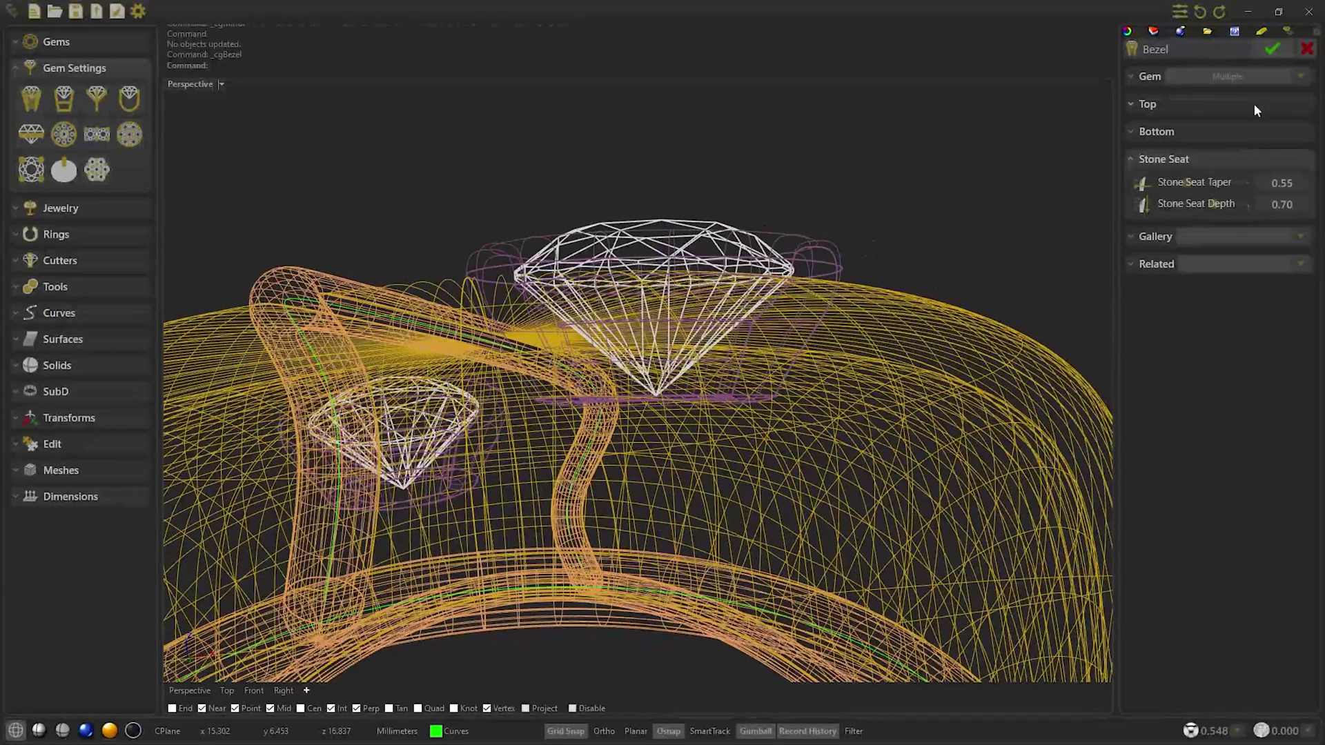
left_click(1272, 48)
left_click(38, 730)
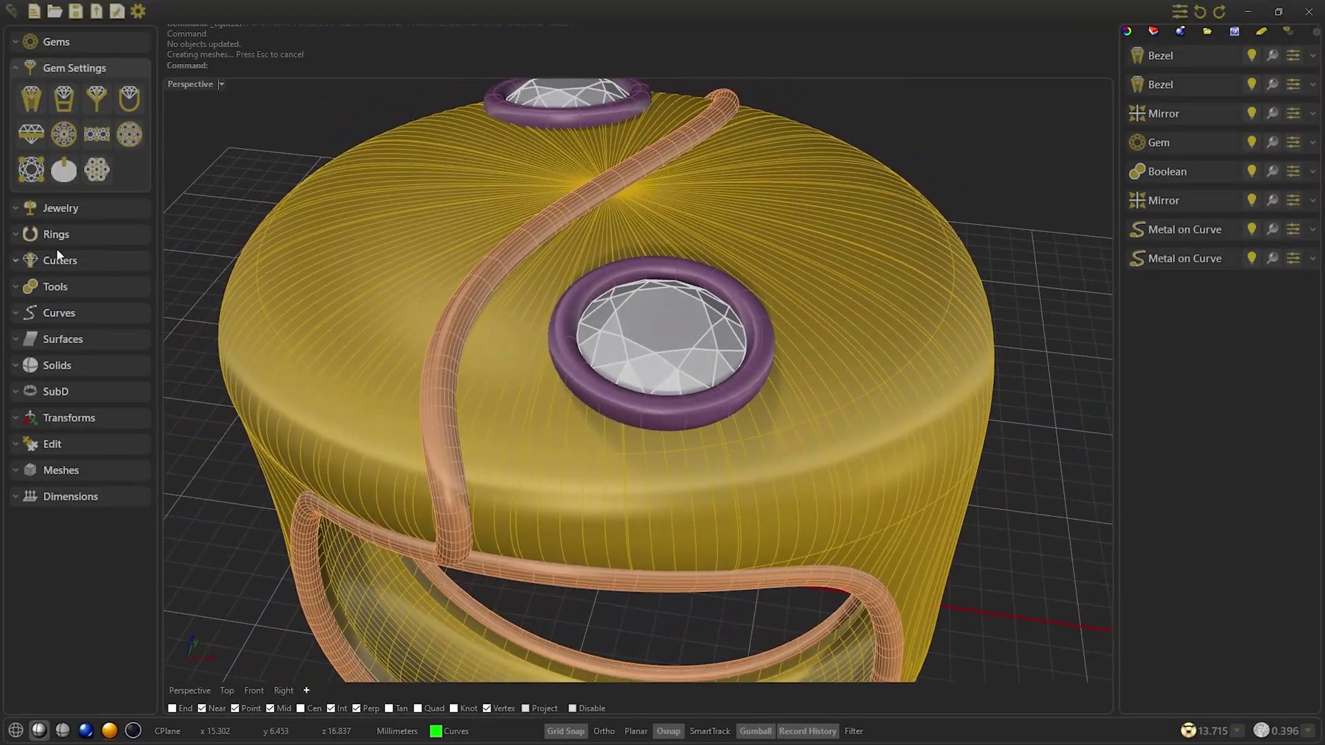
Create gem cutters for both gems with a Crown Taper of 0.00 and a Girdle Offset of 0.250.
left_click(58, 258)
left_click(33, 179)
left_click(1184, 110)
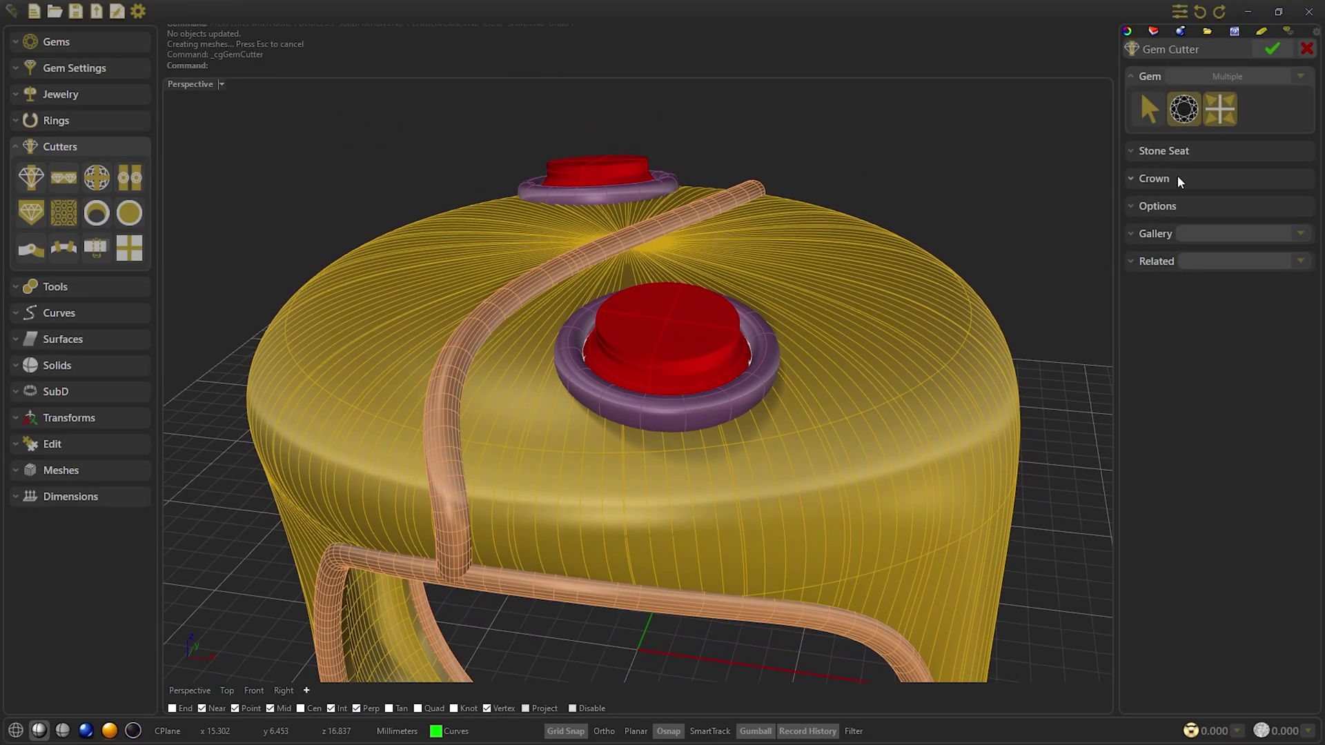
left_click(1178, 178)
left_click_drag(1177, 157, 1157, 156)
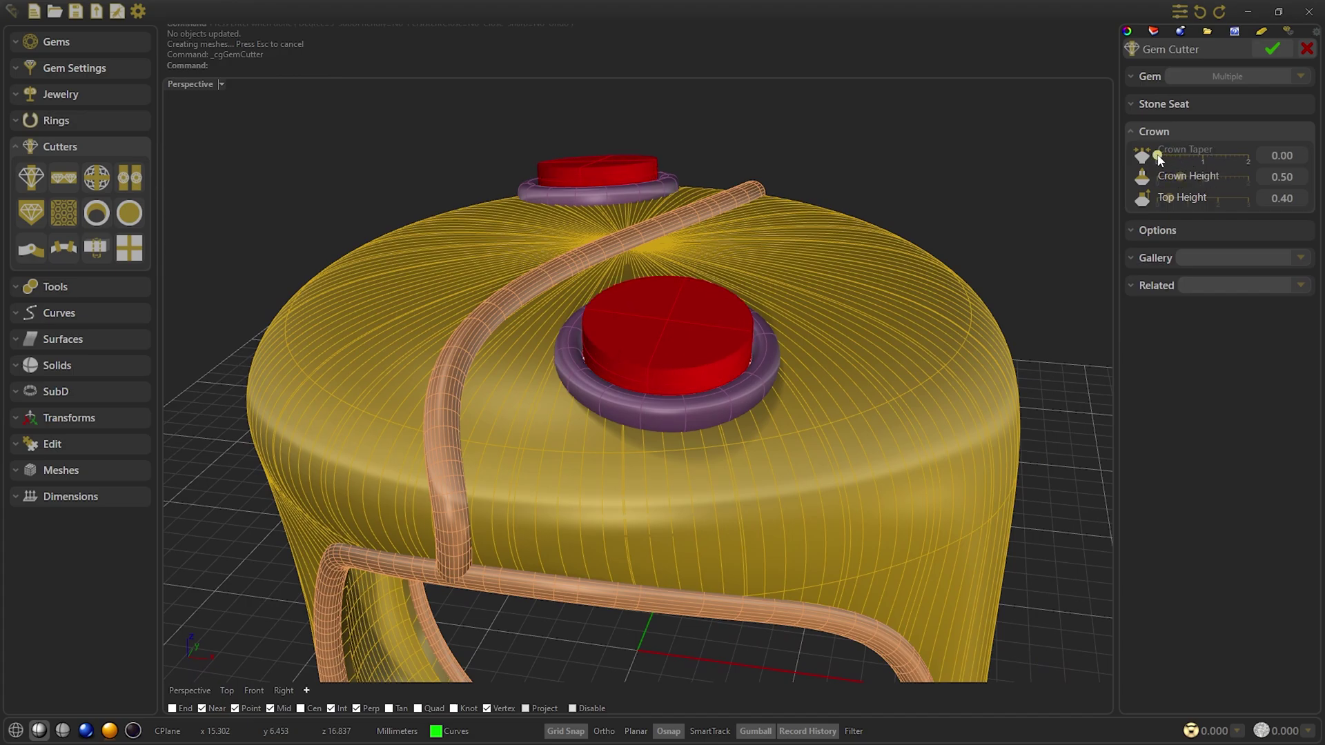
left_click(1177, 110)
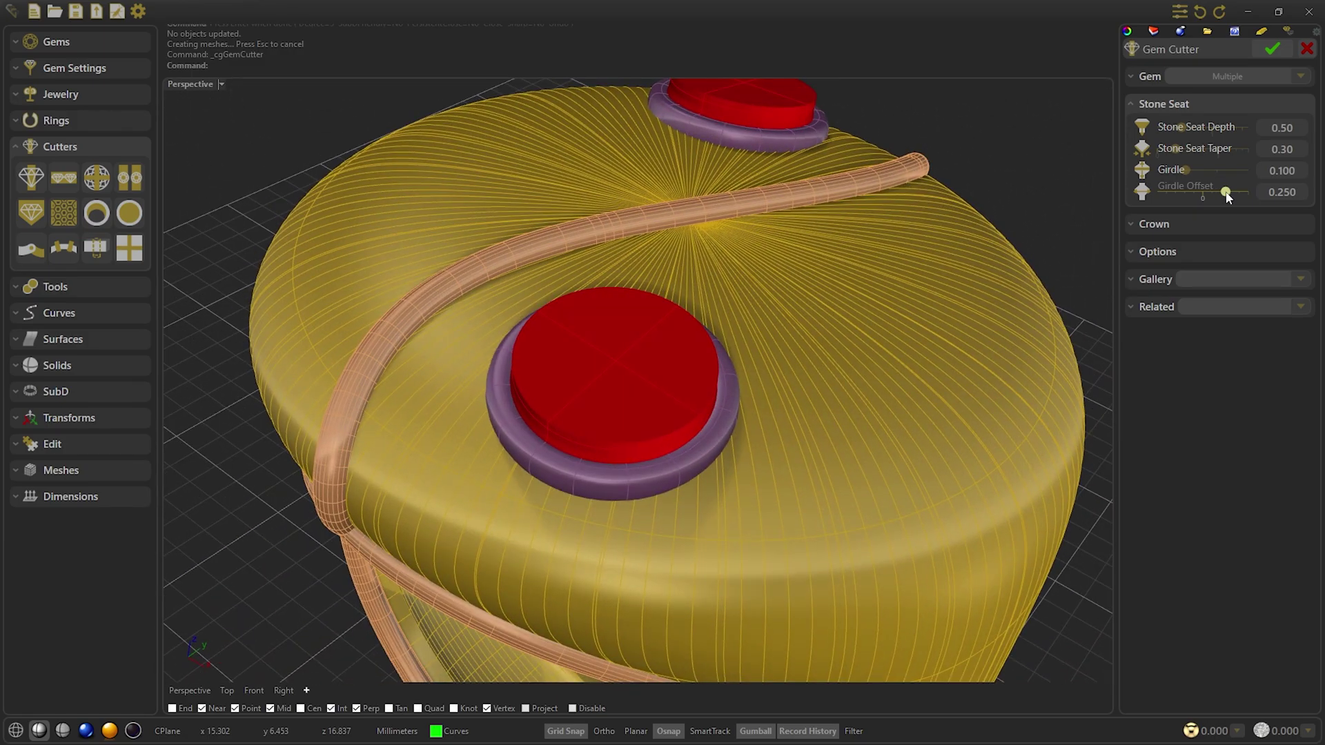
left_click(1272, 50)
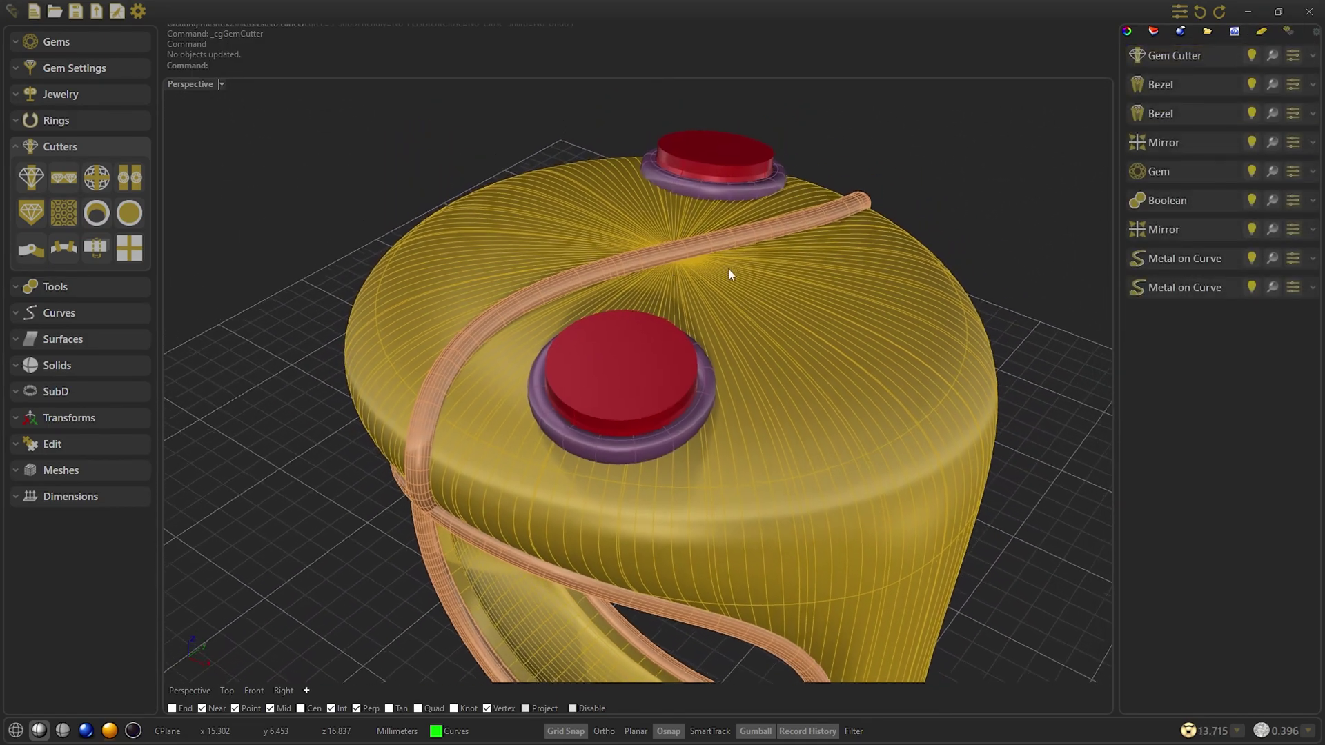
Subtract both bezels and the gem cutters from the signet body while keeping the inputs, and hide the Gem Cutter.
left_click(107, 283)
left_click(132, 349)
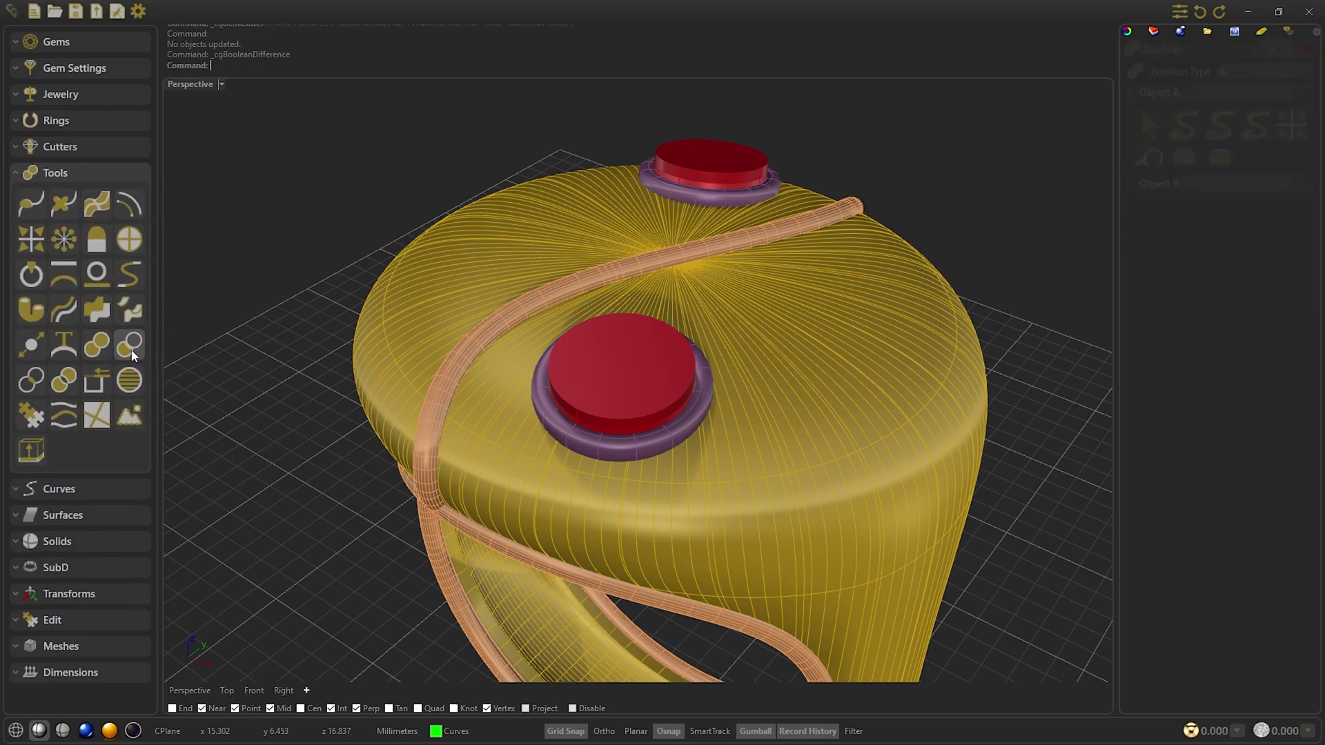
left_click(1149, 163)
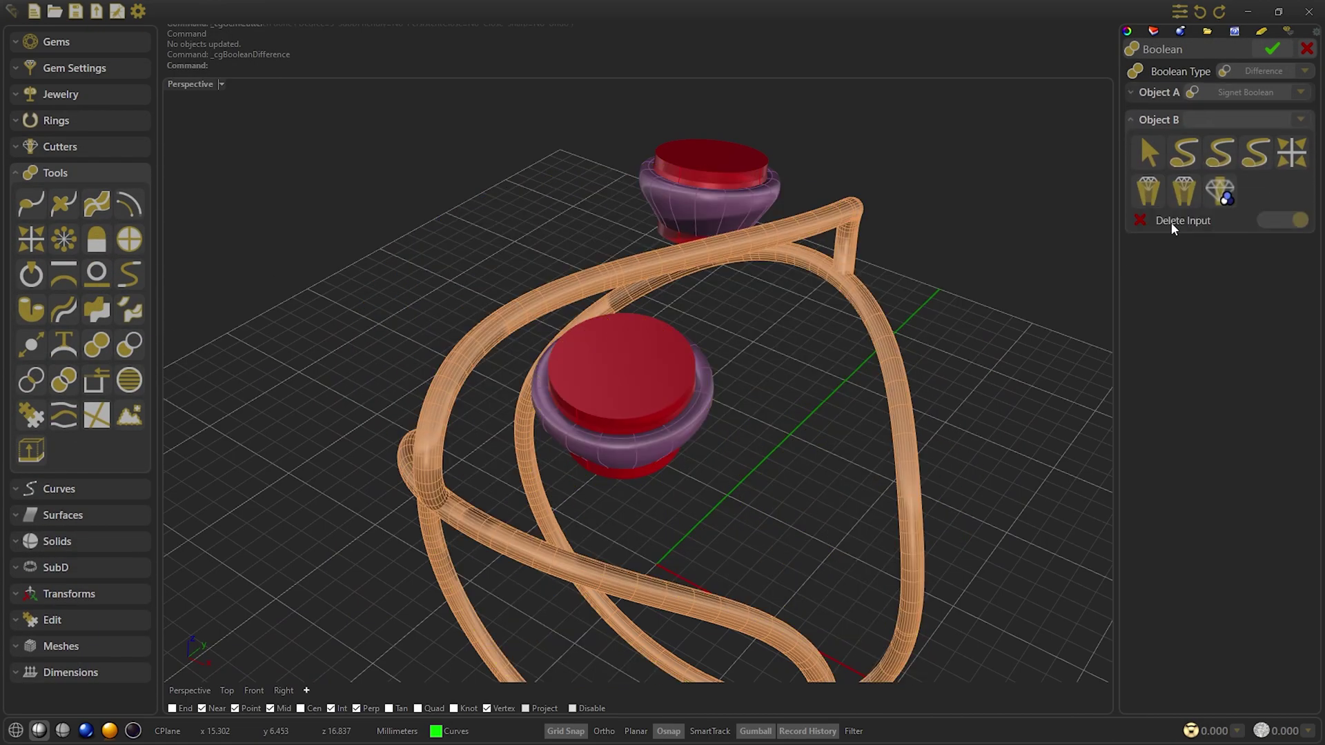
left_click(1232, 192)
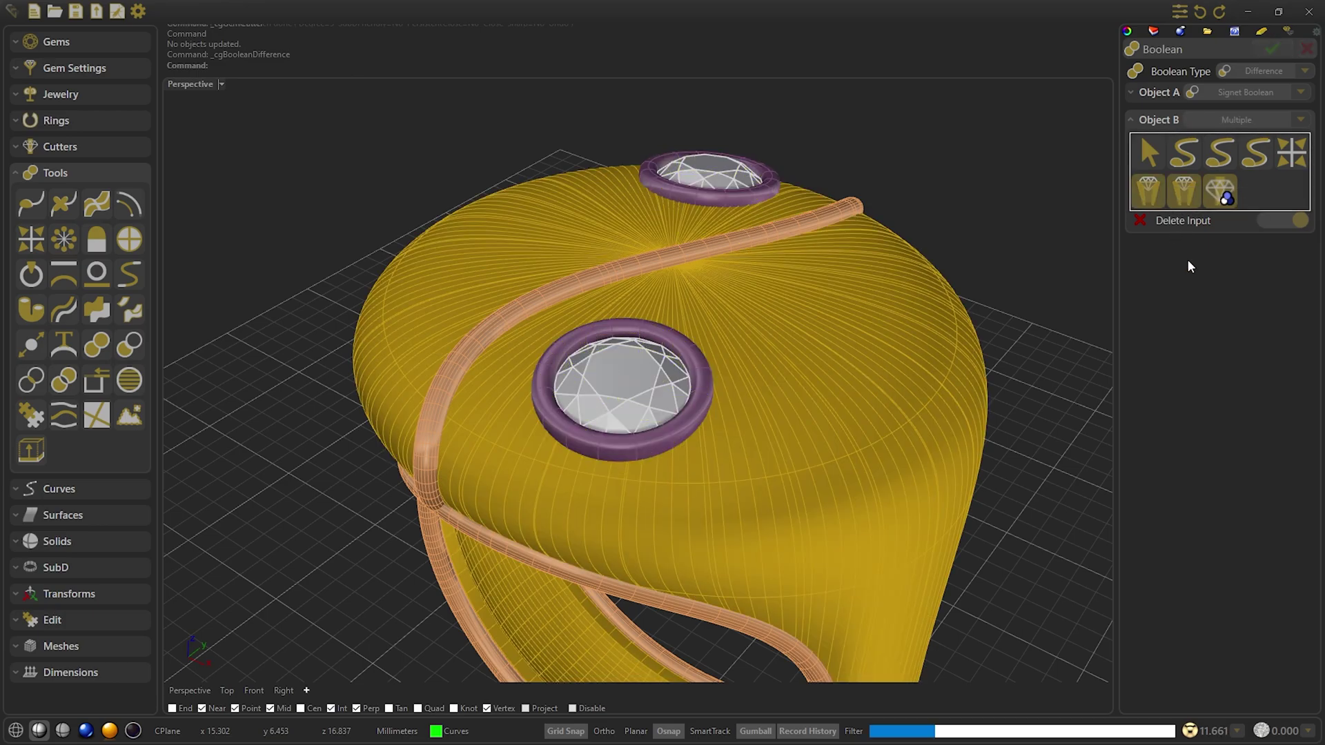
left_click(1284, 221)
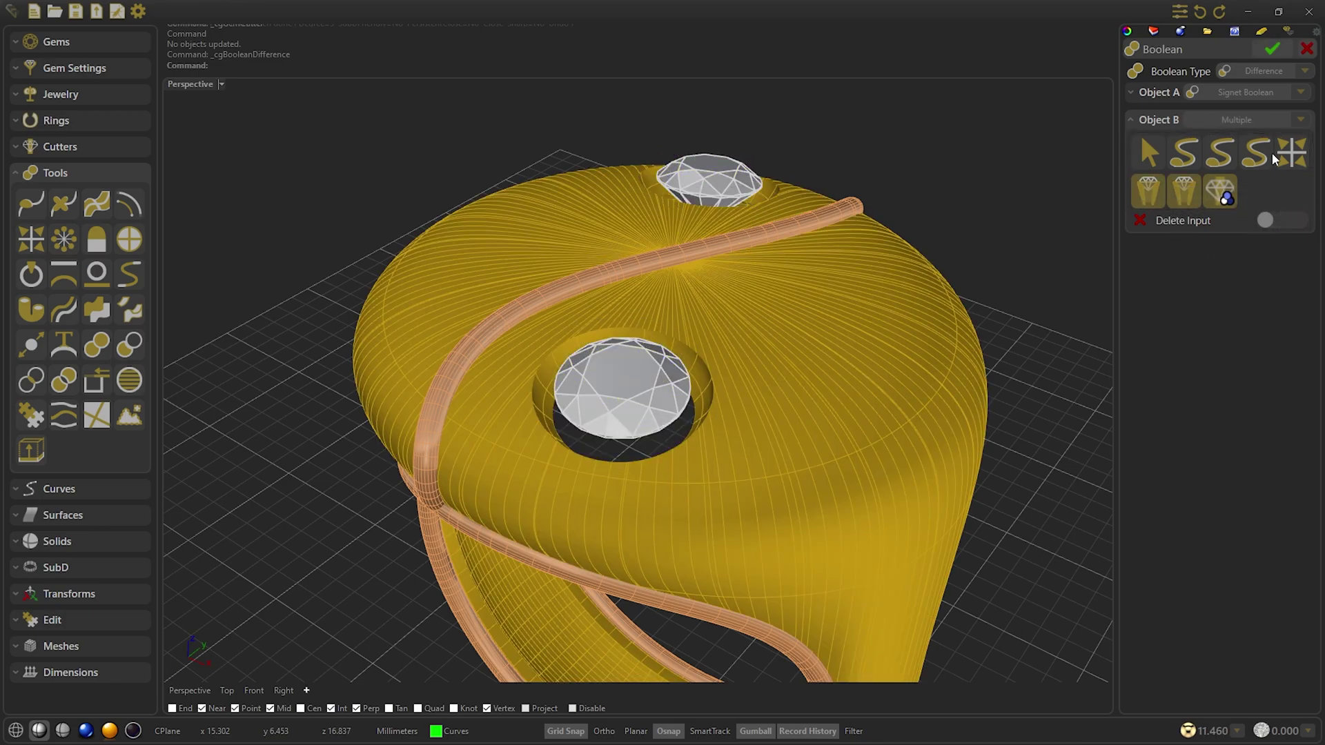
left_click(1269, 50)
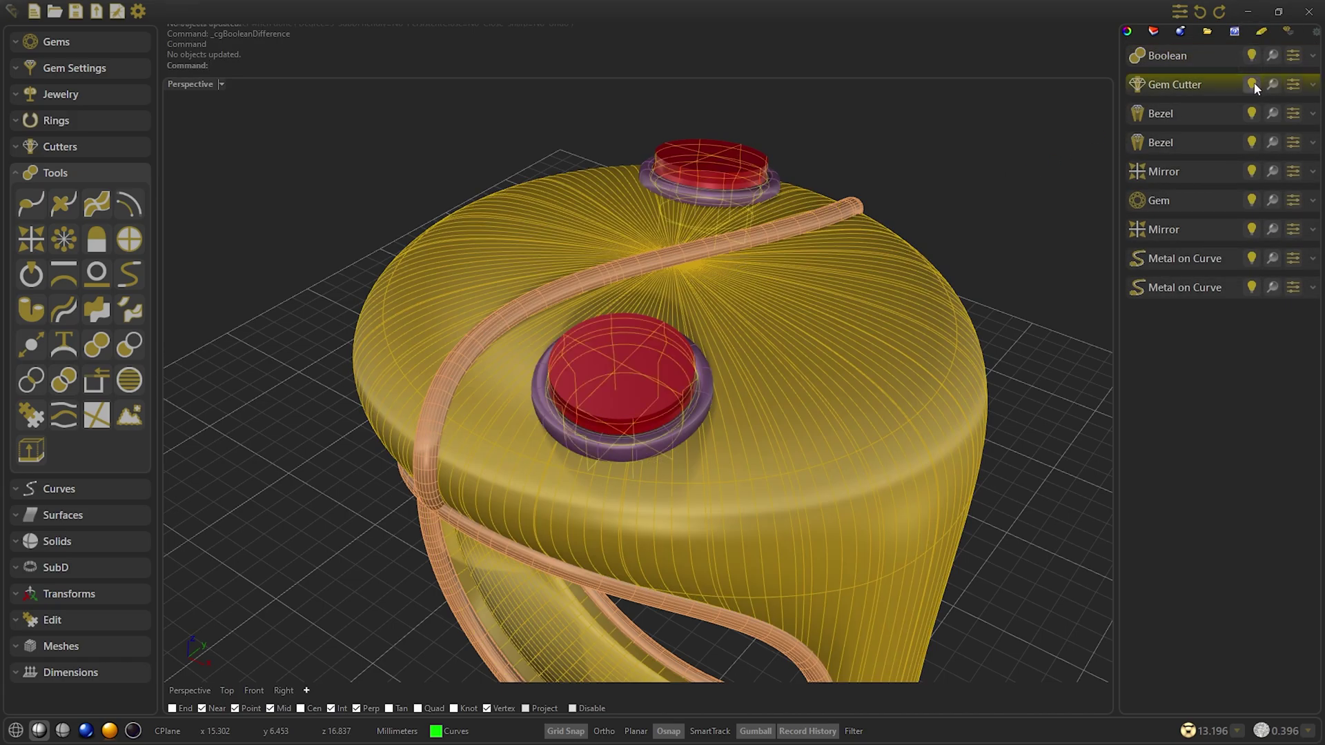
left_click(1252, 83)
Start a Pave on the signet body's side section and set the number of gems to 123.
right_click_drag(979, 155, 493, 219)
left_click(36, 114)
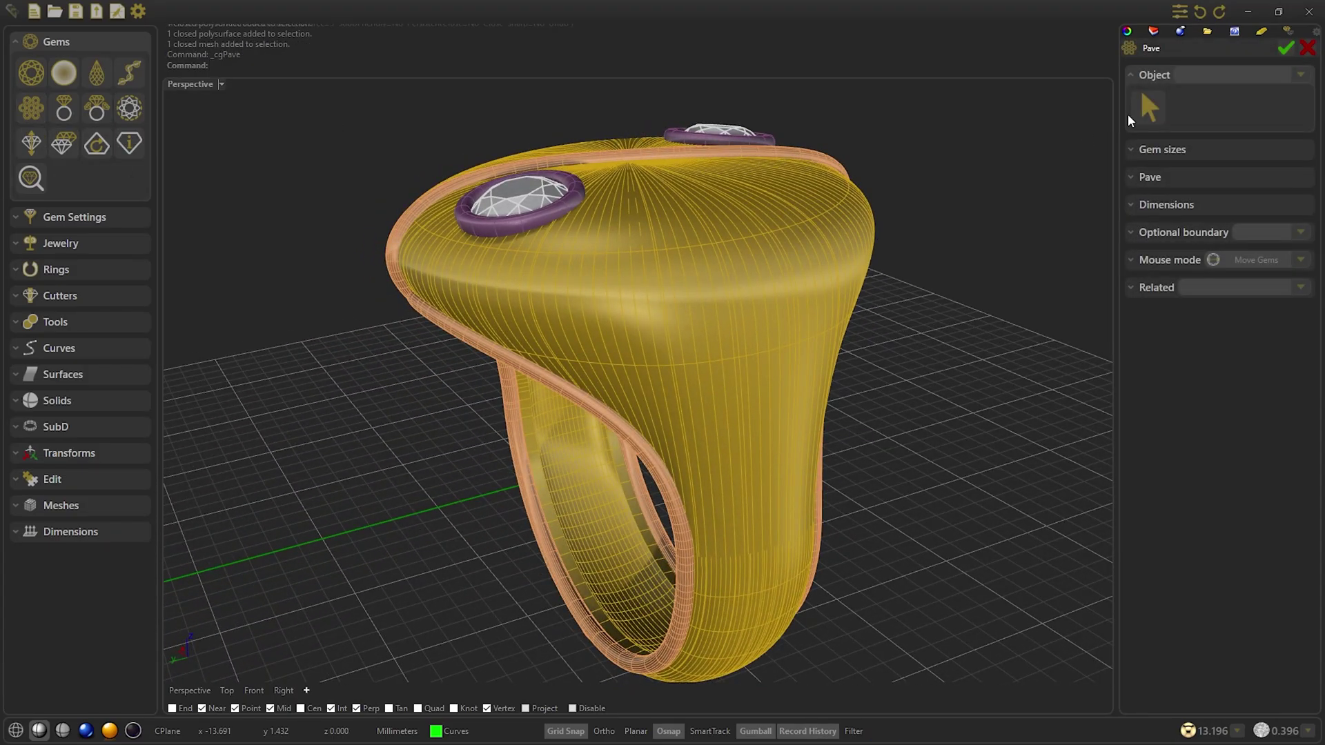
left_click(1144, 110)
left_click(636, 178)
right_click_drag(635, 178, 863, 194)
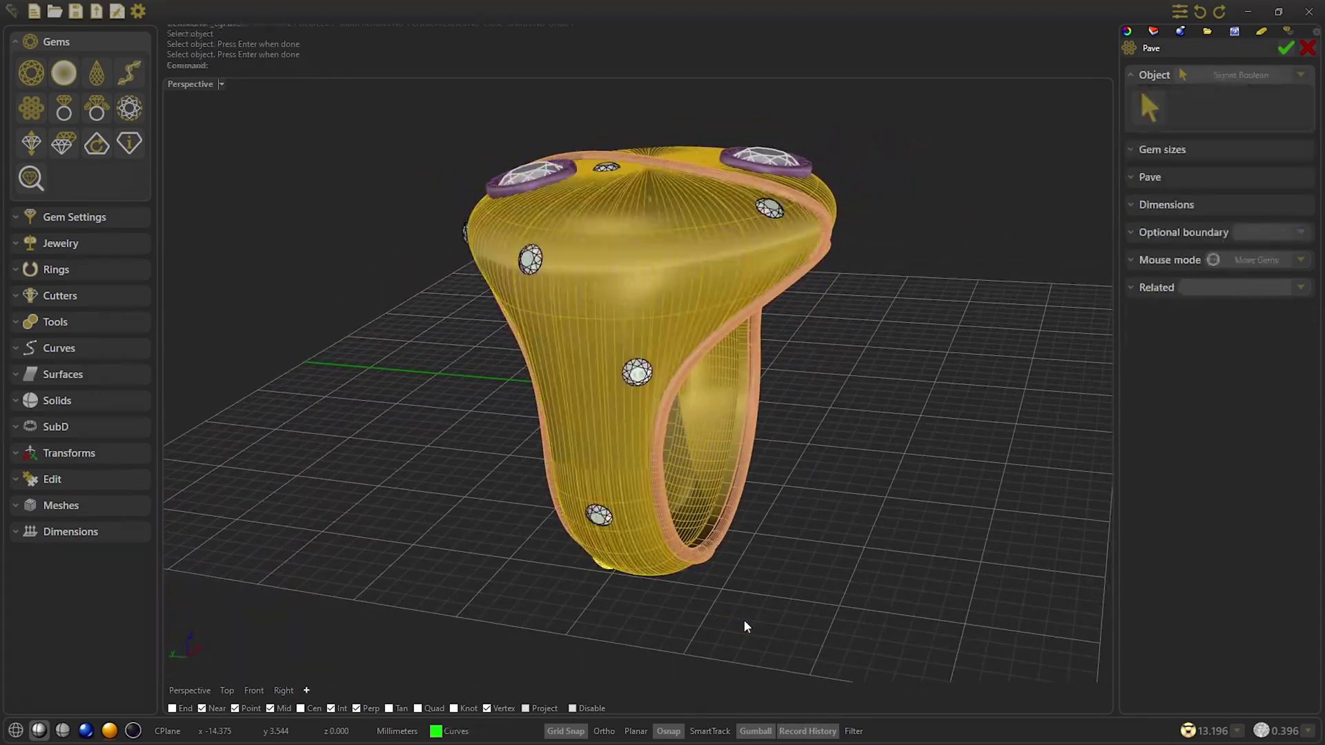
left_click(1192, 177)
left_click_drag(1163, 153, 1218, 154)
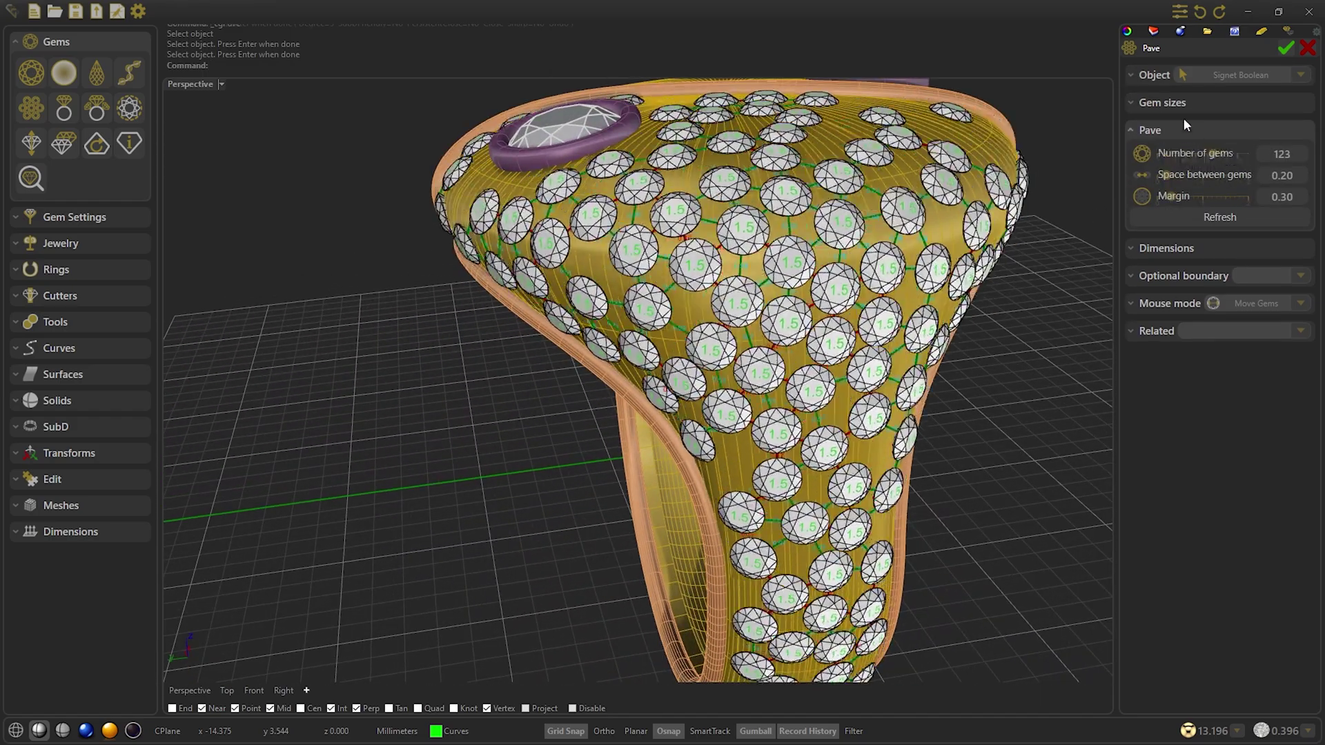
Set the pavé's maximum gem size to 1.2 and its minimum gem size to 1.3.
left_click(1190, 104)
left_click(1292, 126)
type("1.2")
left_click(1288, 147)
type("1.3")
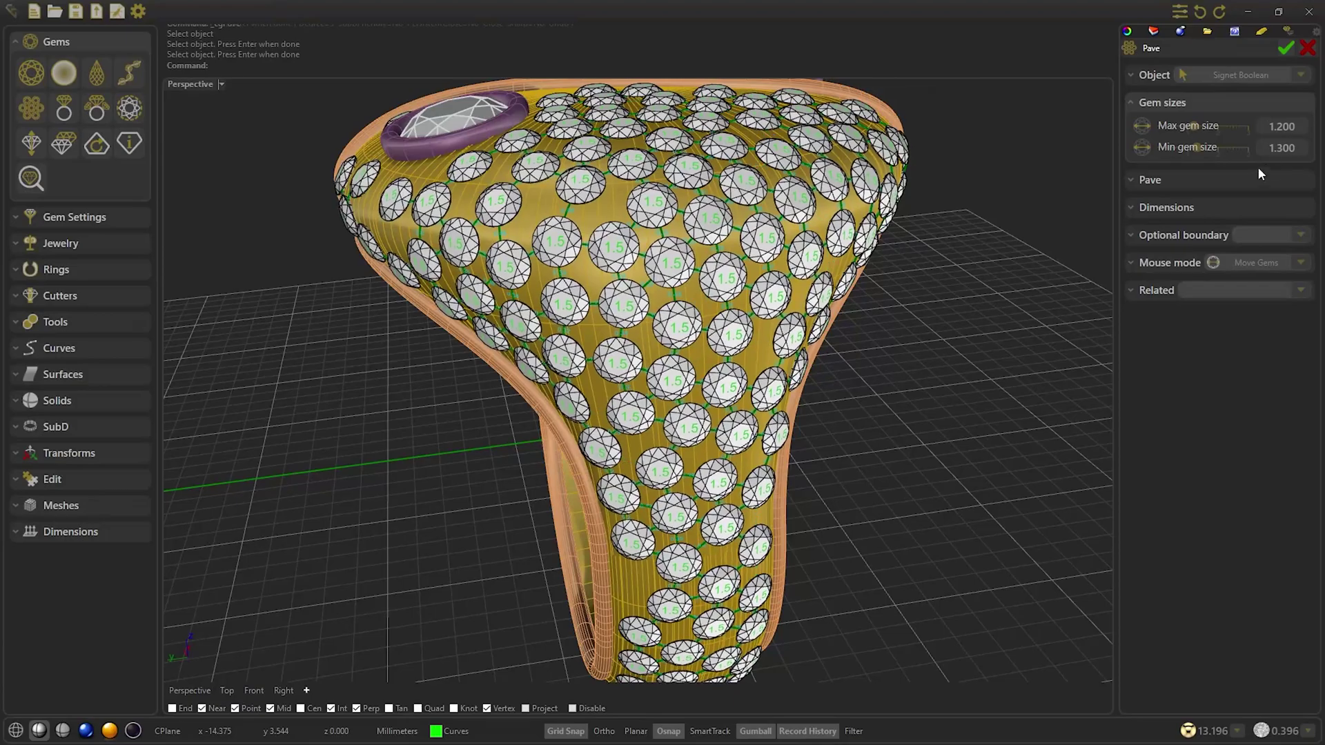
left_click(1194, 179)
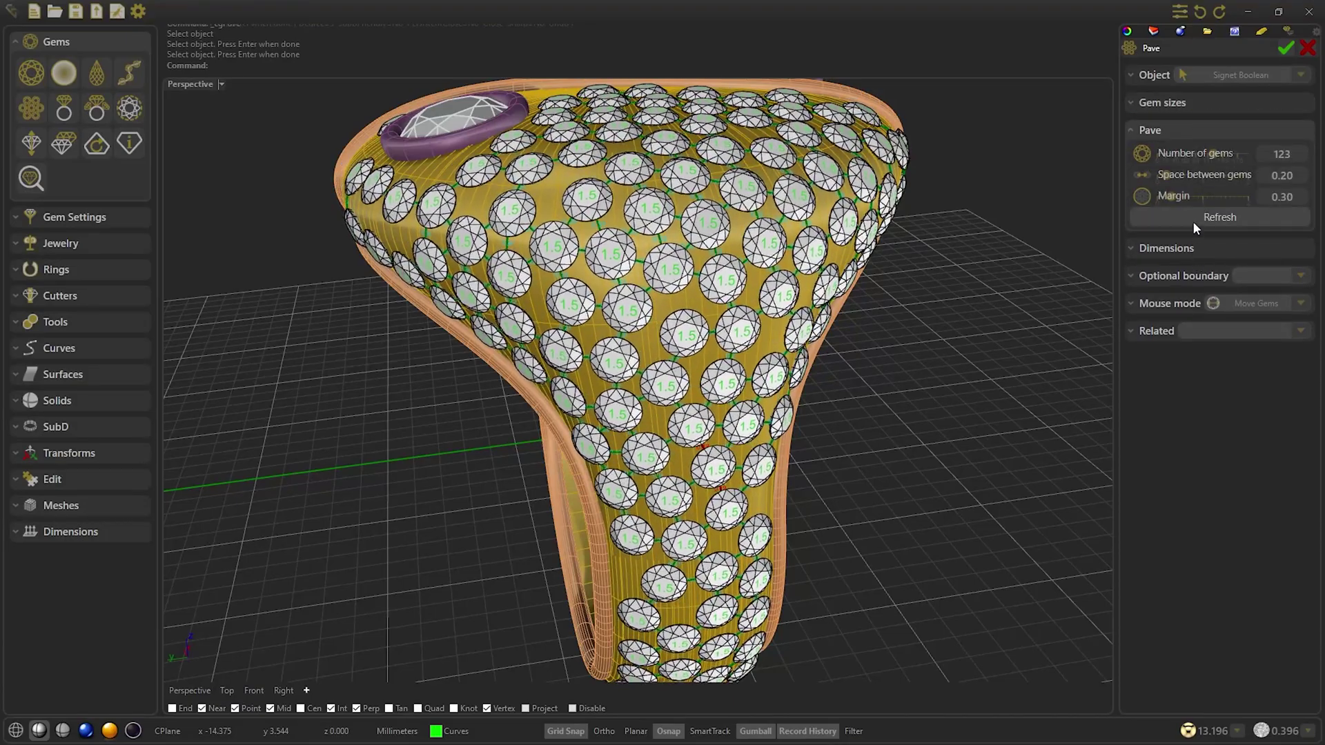
Refresh the pavé layout on the signet's side section and set the number of gems to 252.
left_click(1193, 222)
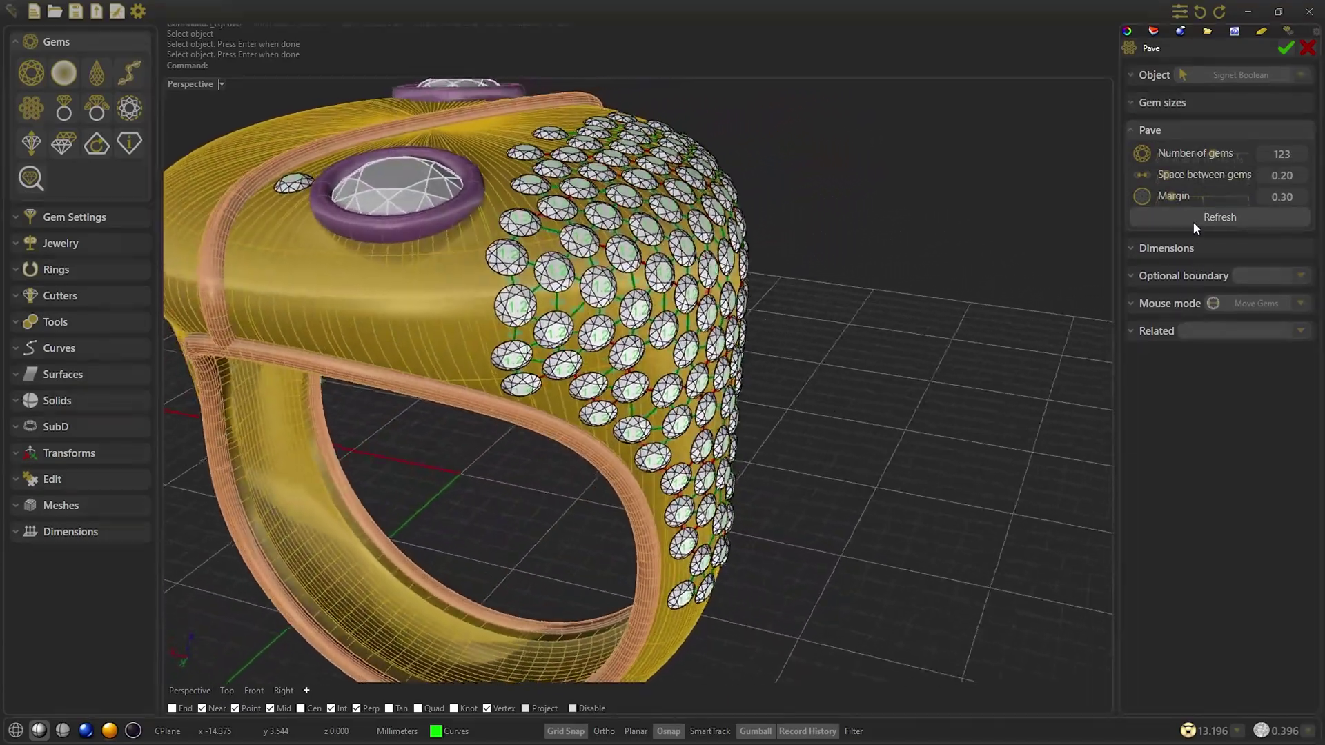
left_click_drag(1212, 153, 1259, 158)
left_click(1250, 157)
left_click(1255, 154)
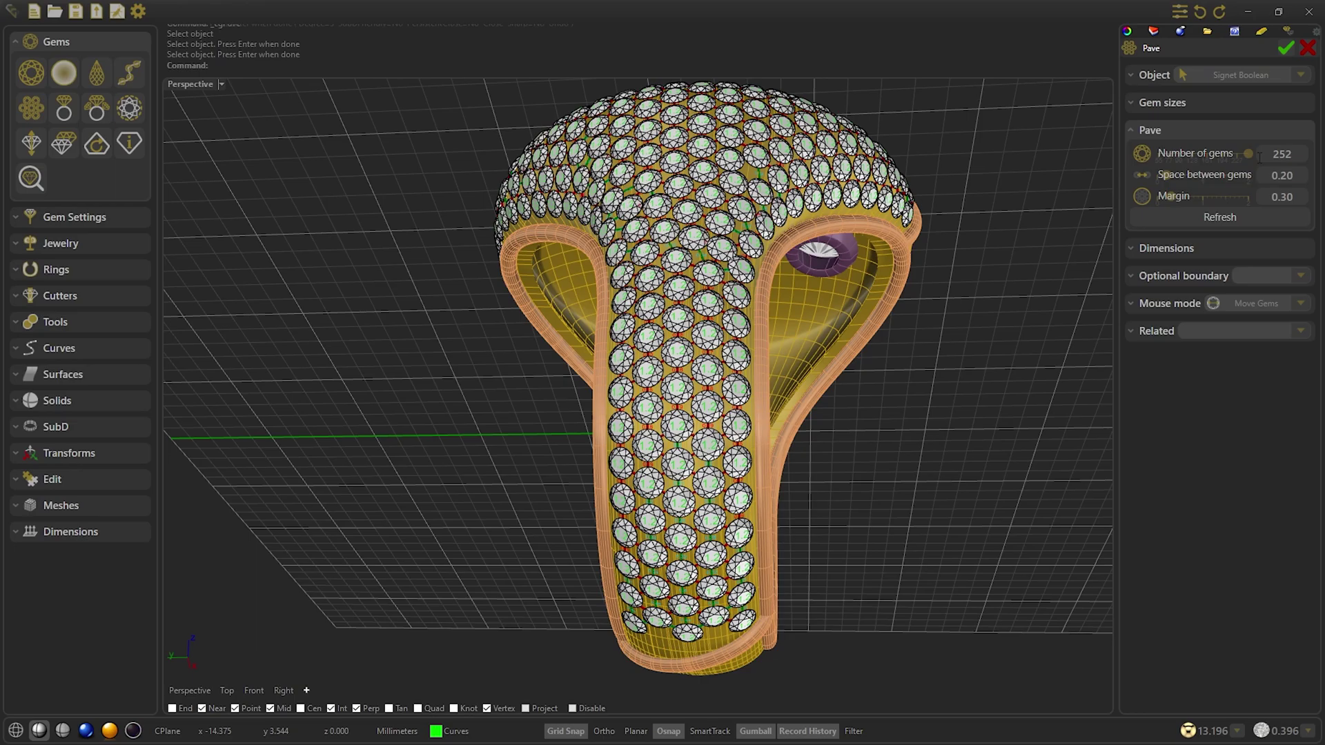
Add a 1.200 gem in the gap near the lower end of the pavé and set the pavé margin to 0.05.
left_click(1173, 304)
left_click(1184, 245)
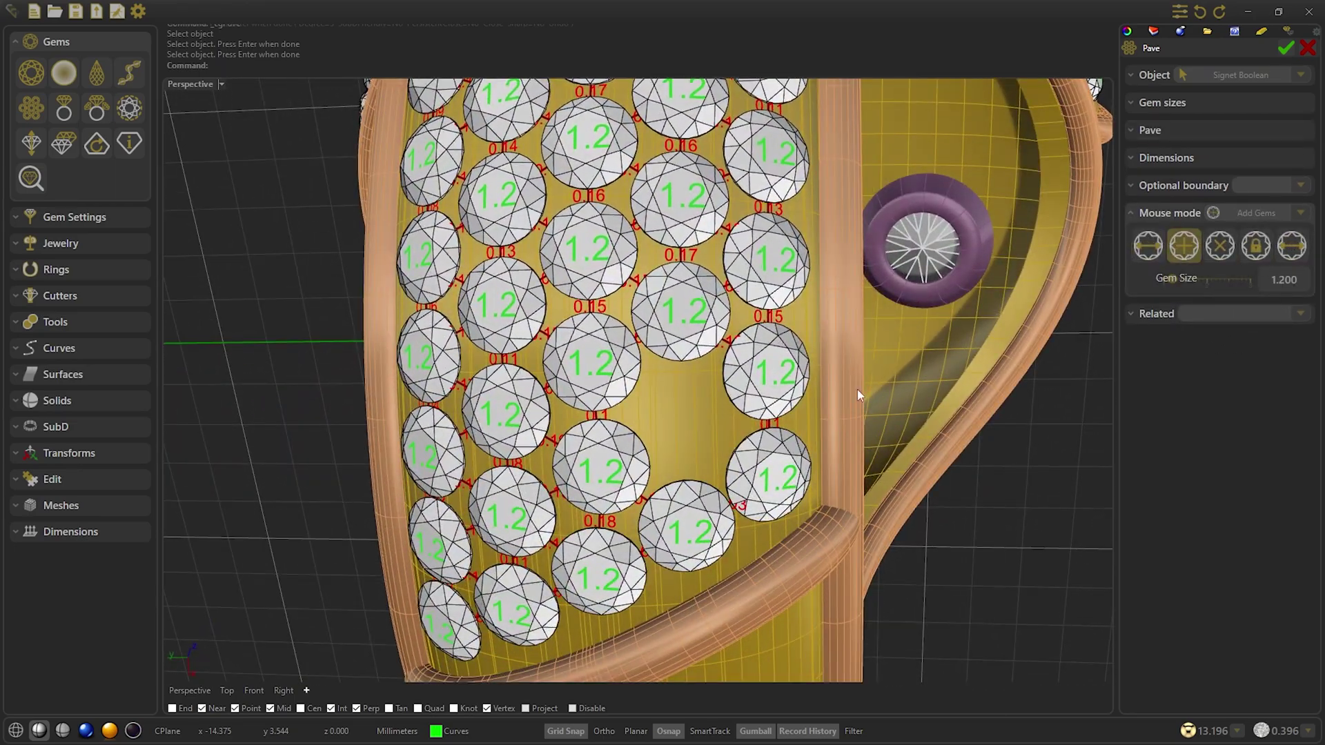
left_click(1195, 131)
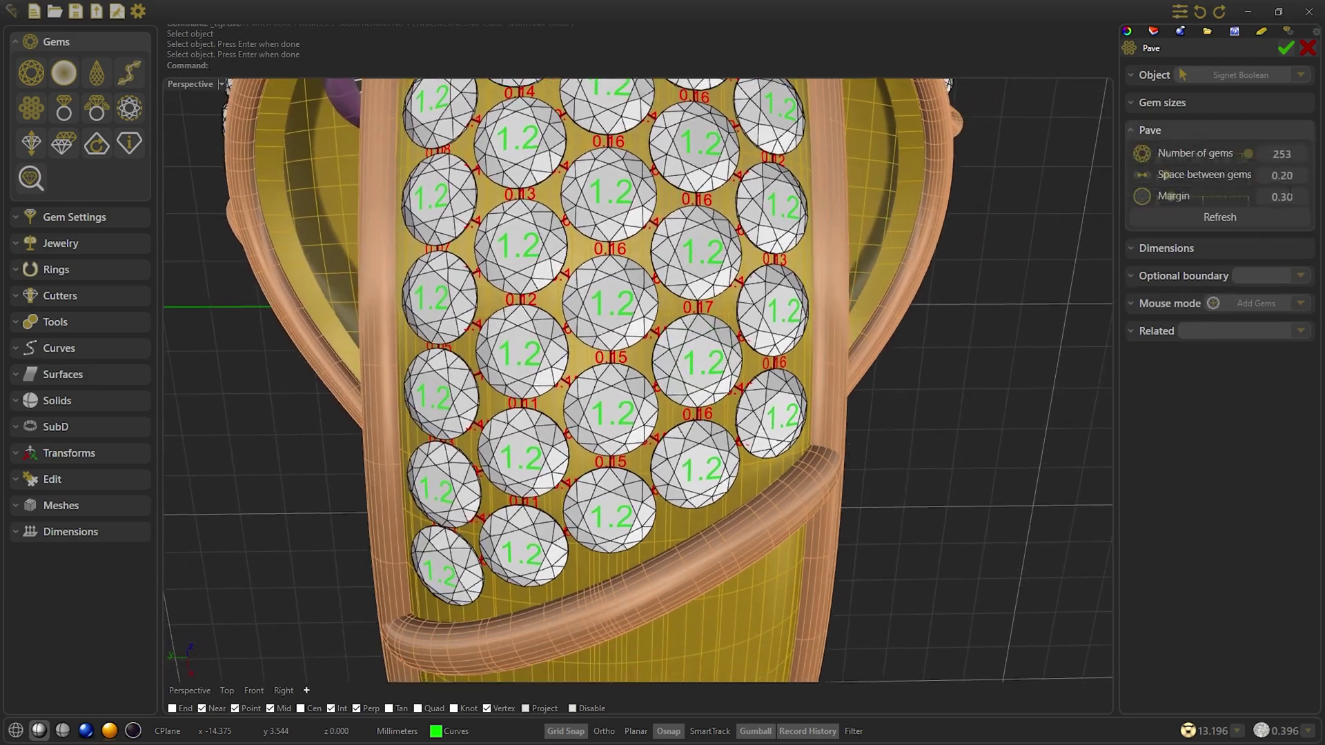
scroll(1289, 195, "down", 1)
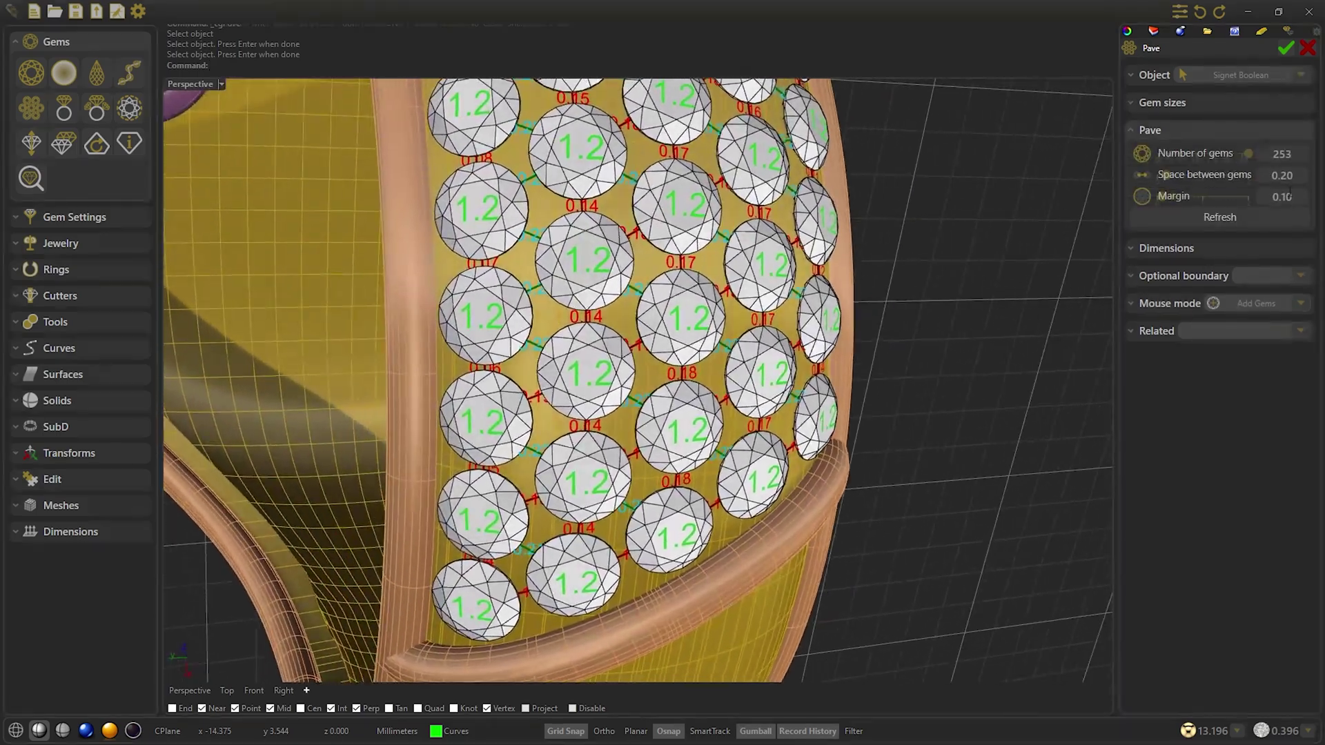
scroll(1222, 195, "down", 1)
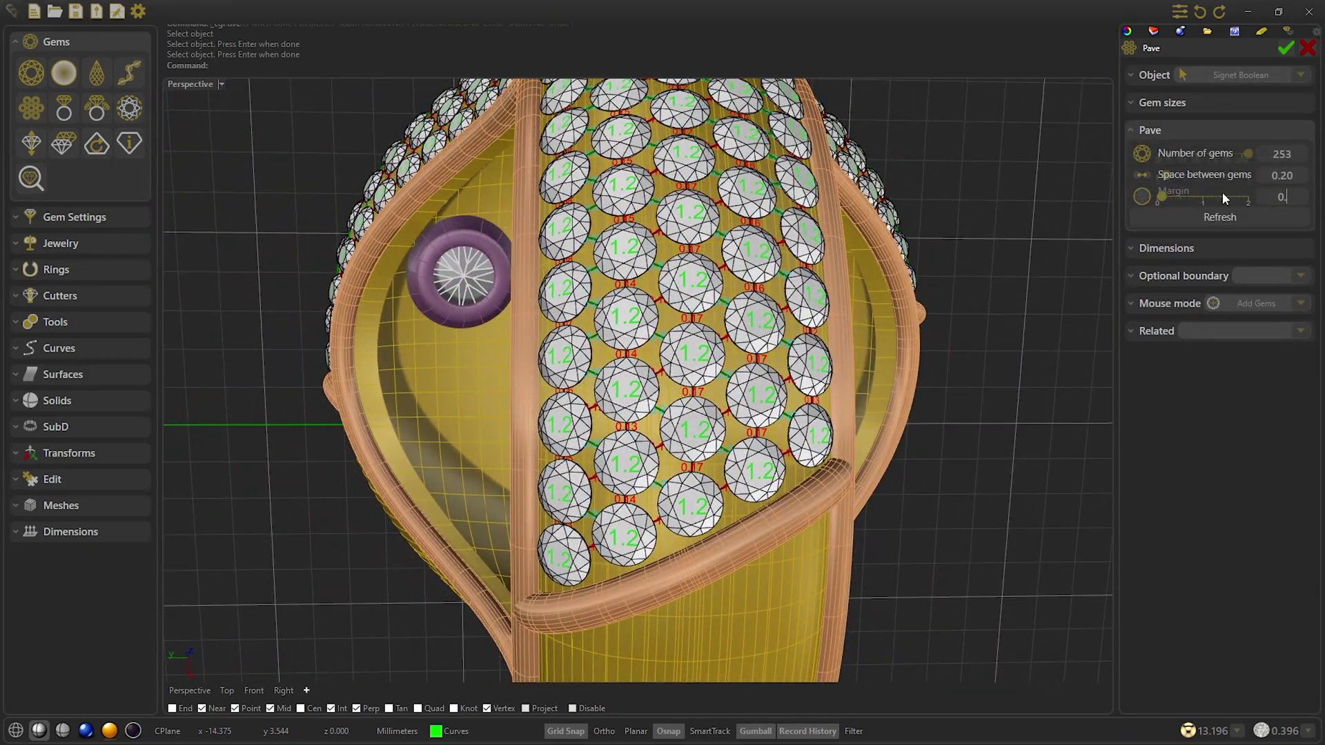
scroll(1223, 192, "up", 1)
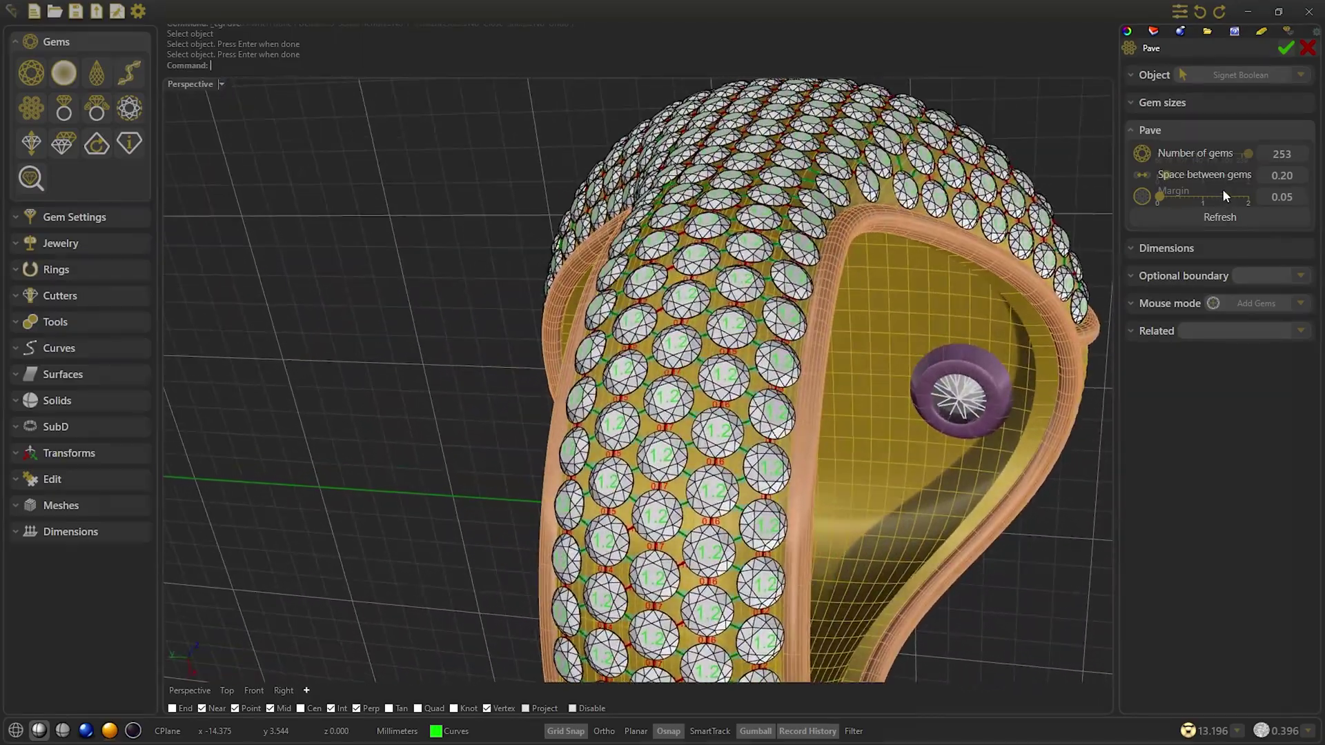
Lock the band of 1.2 gems across the shank and resize the gems just above it to 1.3 and 1.4.
left_click(1179, 302)
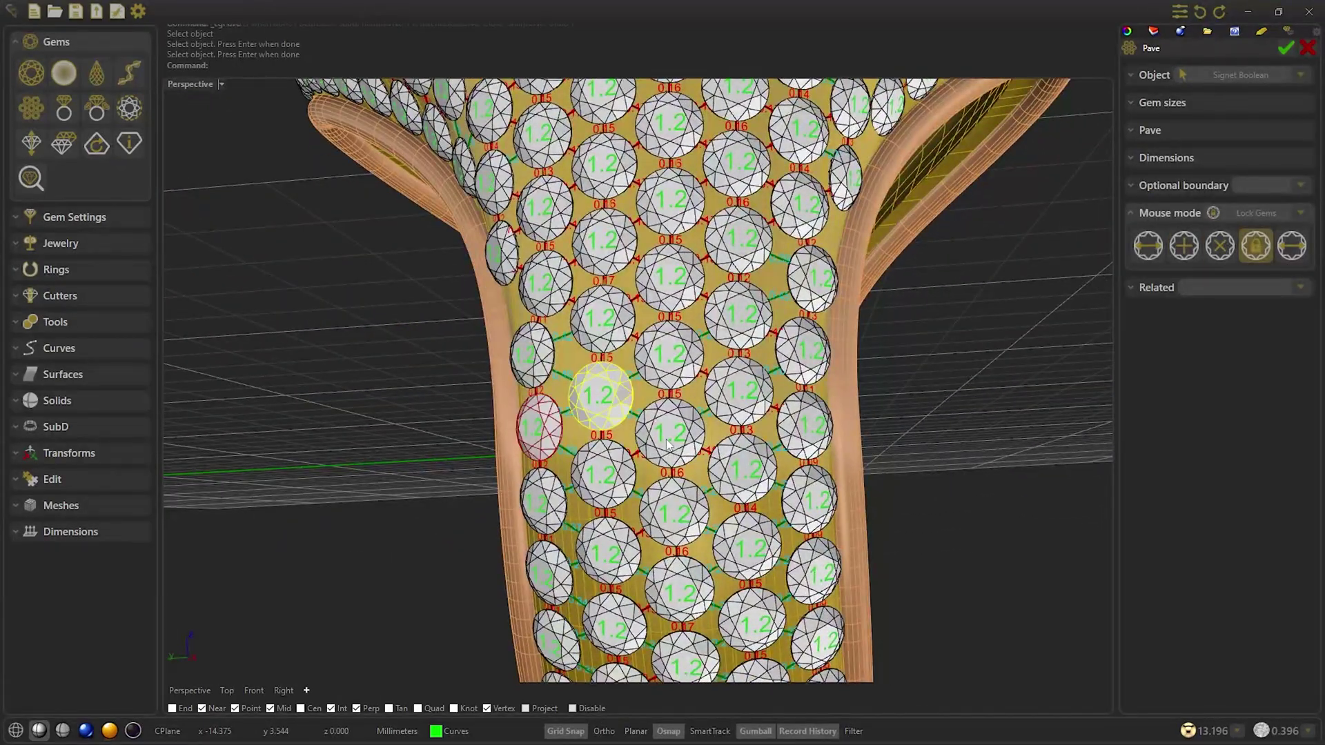
left_click_drag(666, 445, 805, 425)
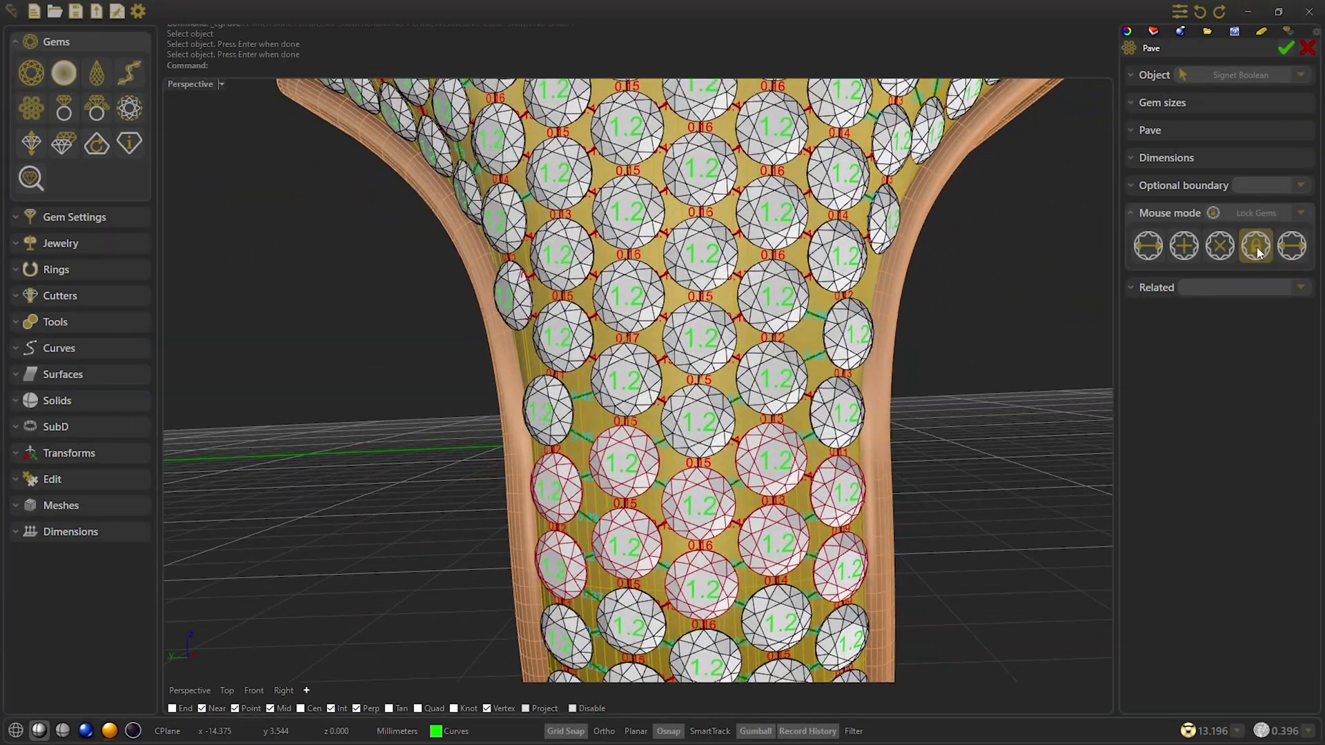
left_click(724, 444)
left_click(828, 414)
left_click(837, 399)
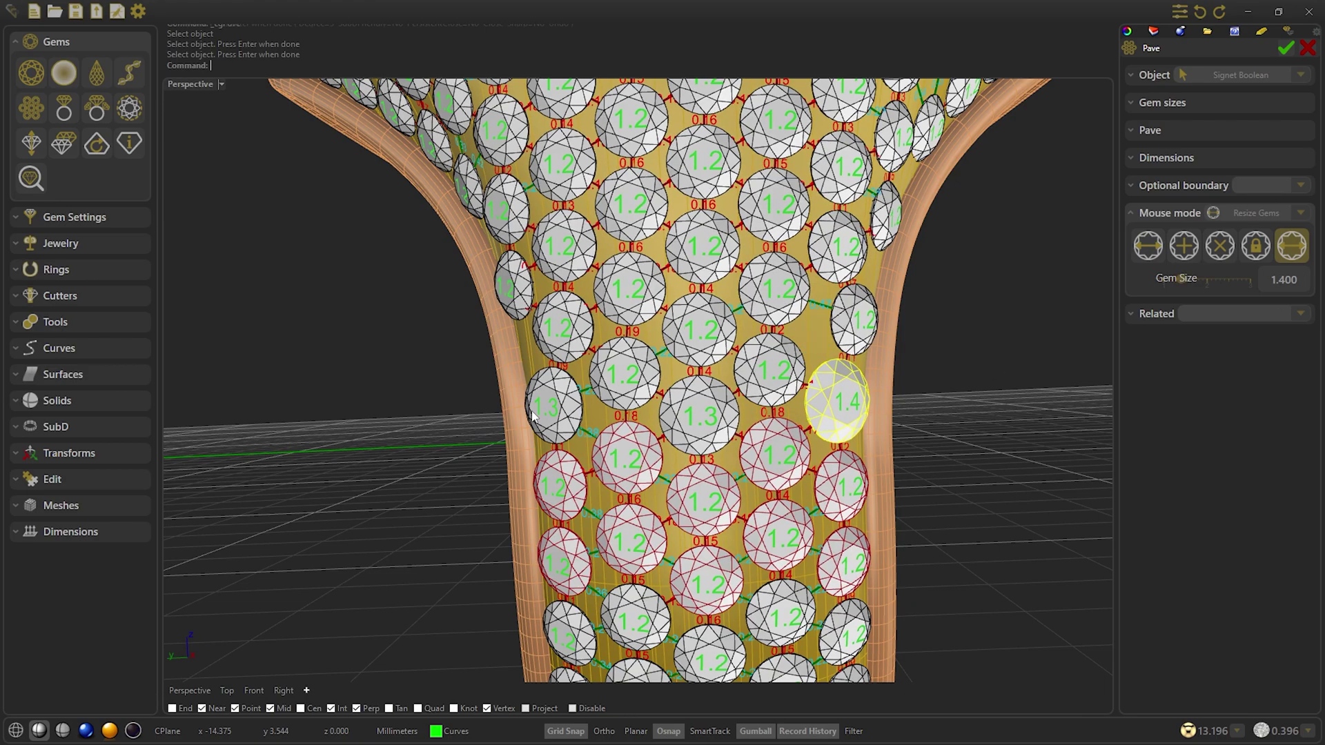
left_click(636, 379)
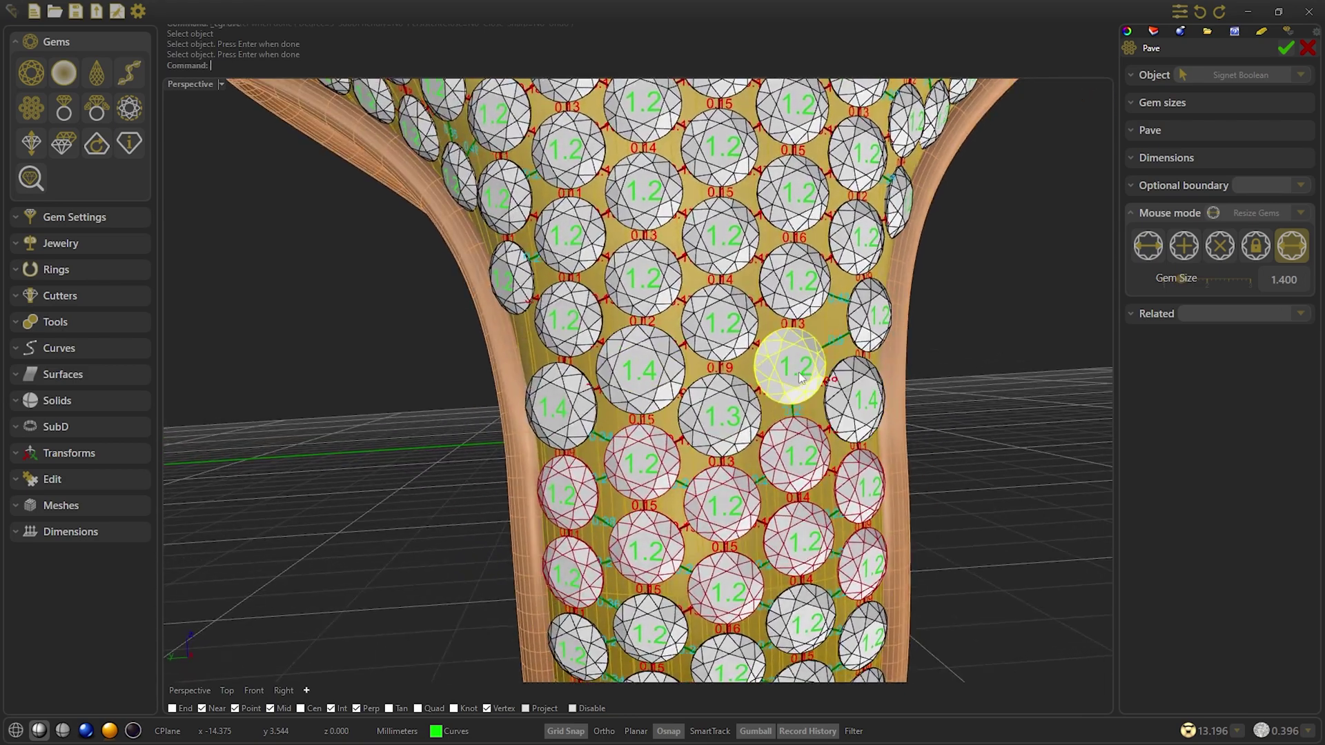
Lock the two inner 1.4 gems directly above the locked band on the shank.
left_click(1231, 256)
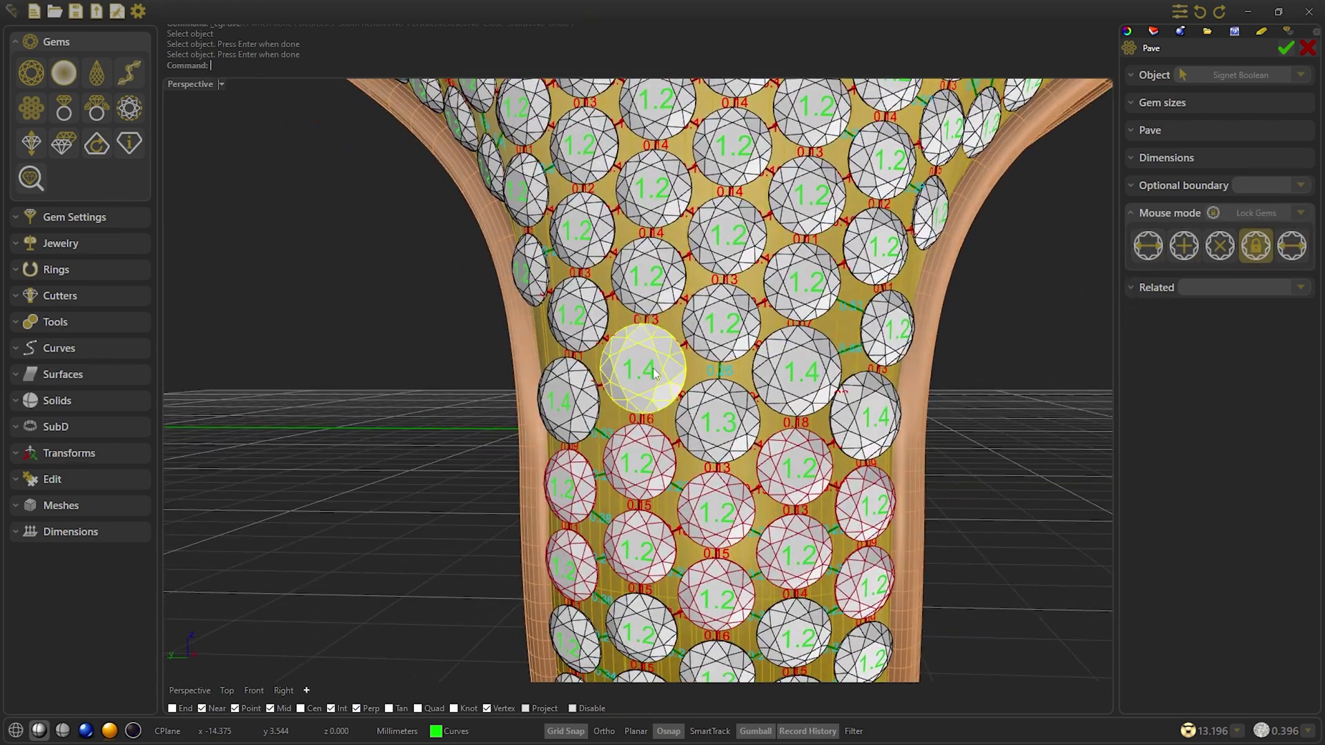
left_click_drag(789, 389, 798, 366)
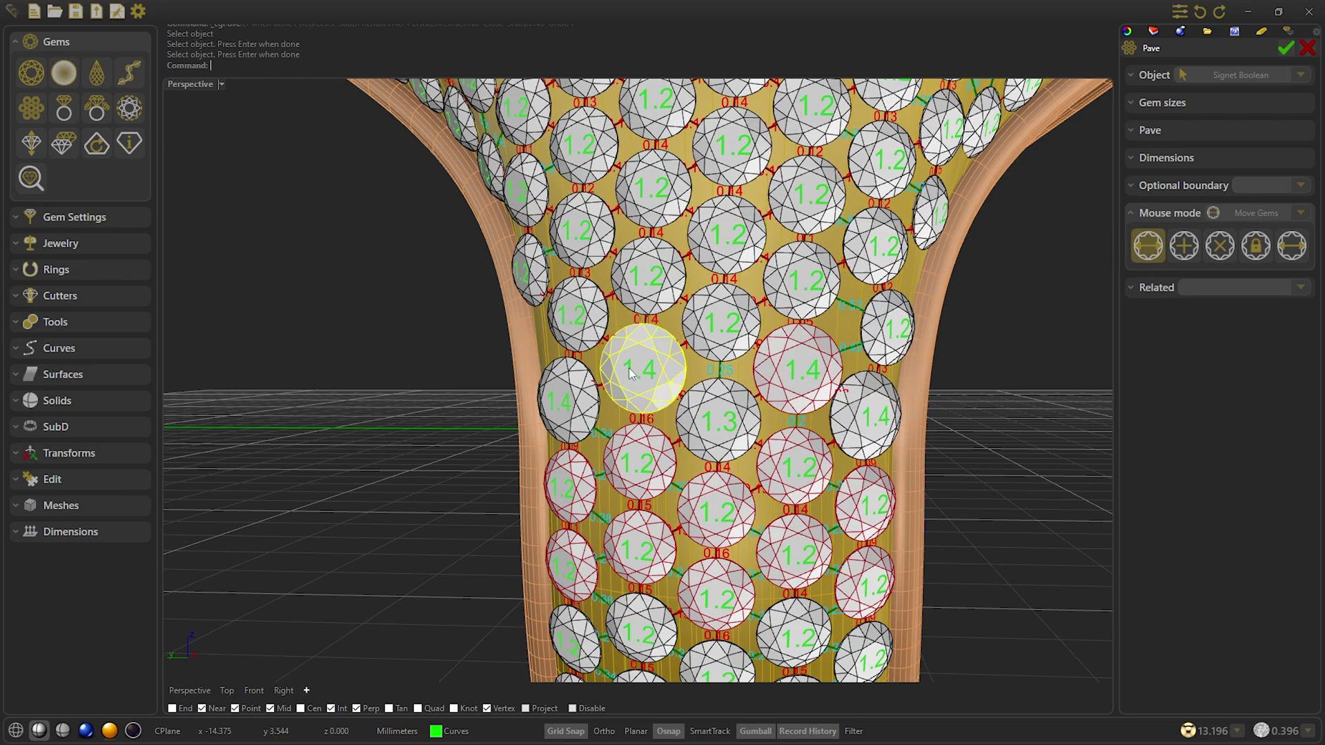
right_click_drag(666, 366, 600, 352)
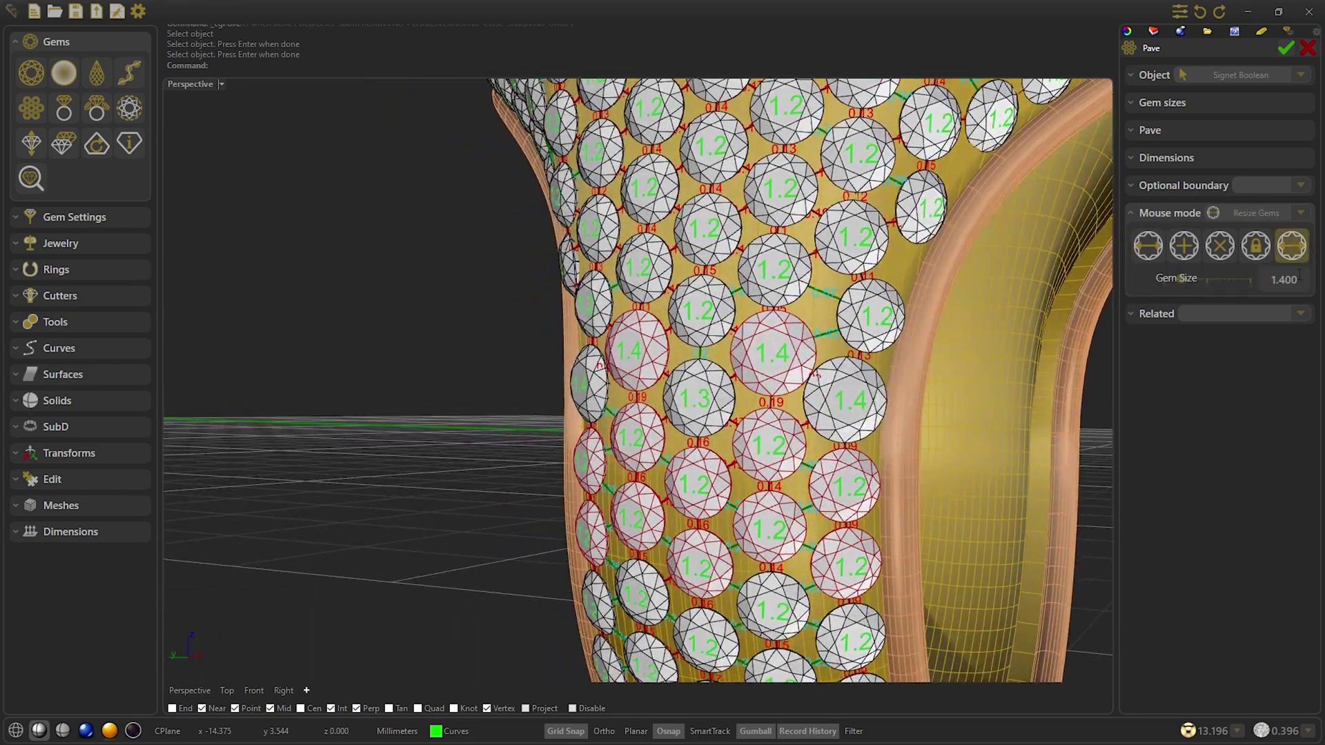
right_click_drag(848, 399, 890, 397)
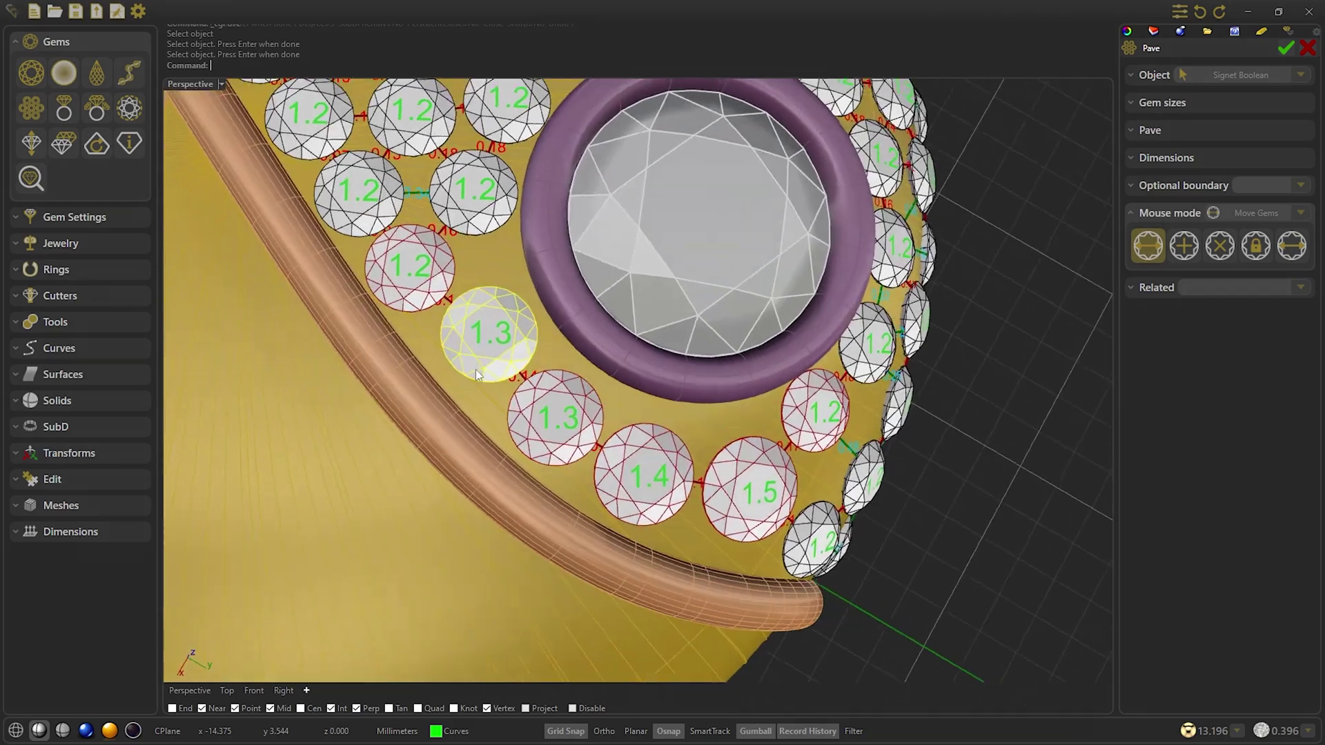
Resize the locked gems between the bezel and the S-shaped border to 1.4, 1.4, 1.5 and 1.6.
right_click_drag(475, 369, 542, 423)
left_click_drag(520, 454, 516, 446)
left_click(532, 457)
scroll(743, 421, "down", 5)
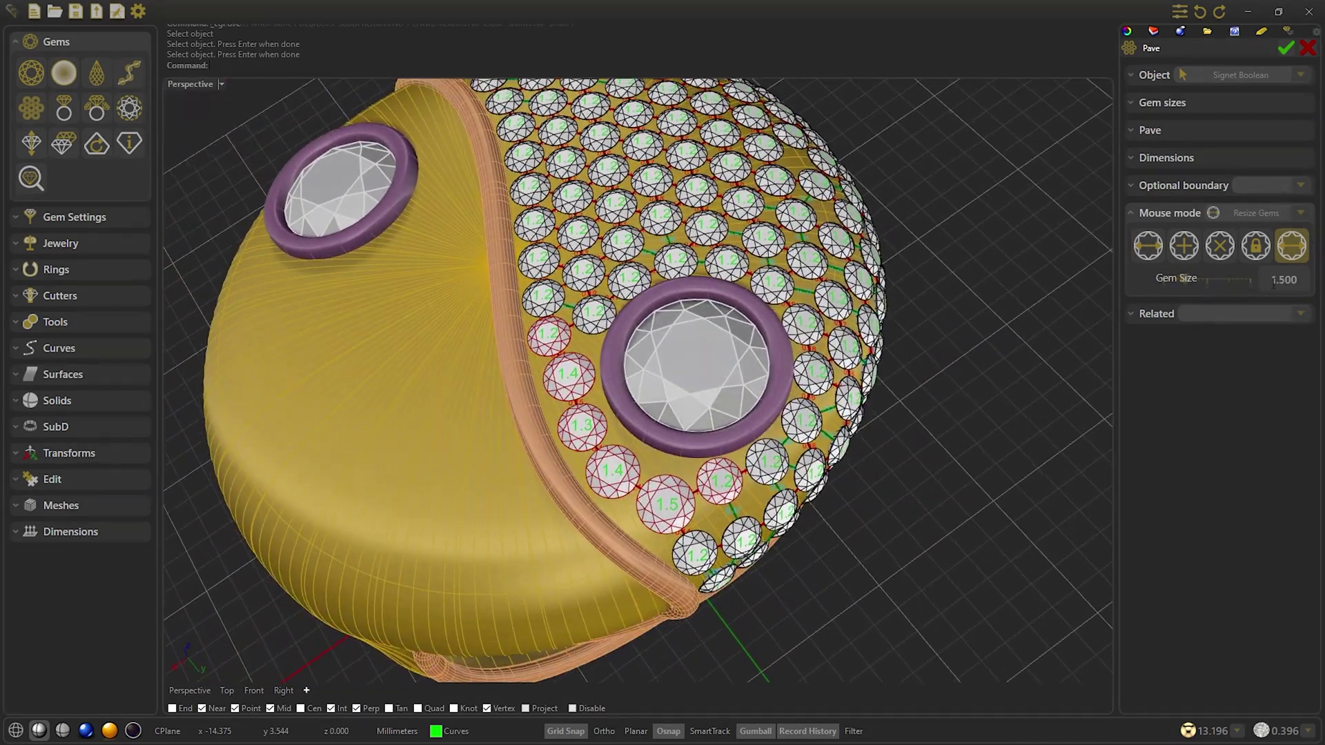
left_click(616, 473)
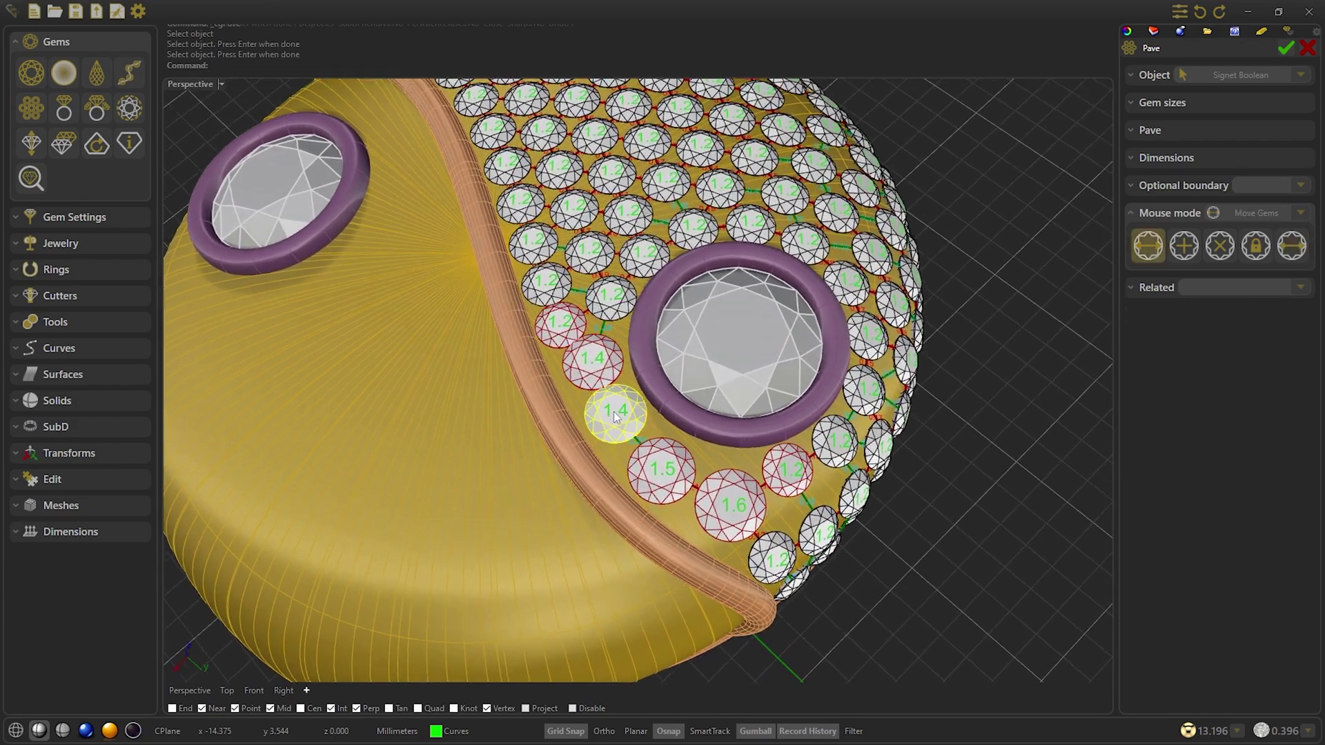
Shift the middle 1.4 gem along the S-shaped border and resize the locked 1.2 gem at the end of its row to 1.000.
left_click_drag(616, 416, 619, 426)
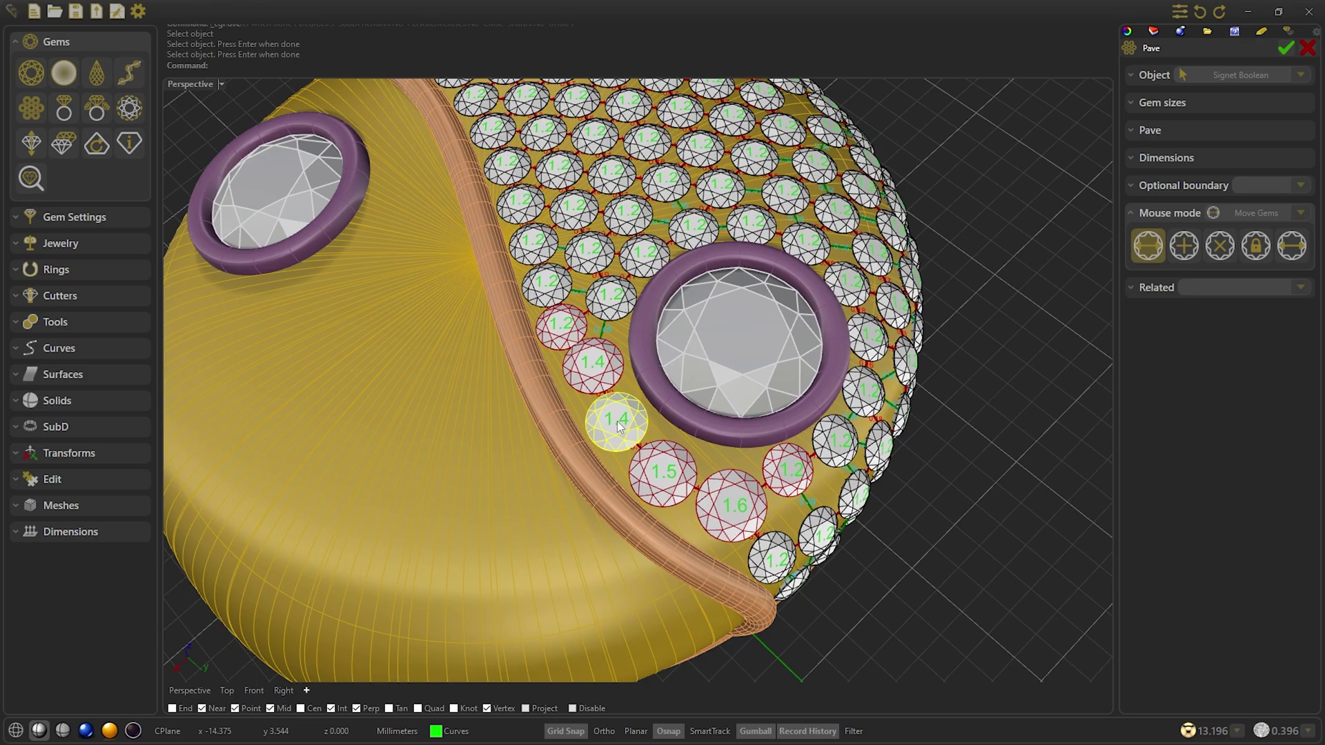
scroll(620, 425, "up", 2)
right_click_drag(822, 476, 822, 498)
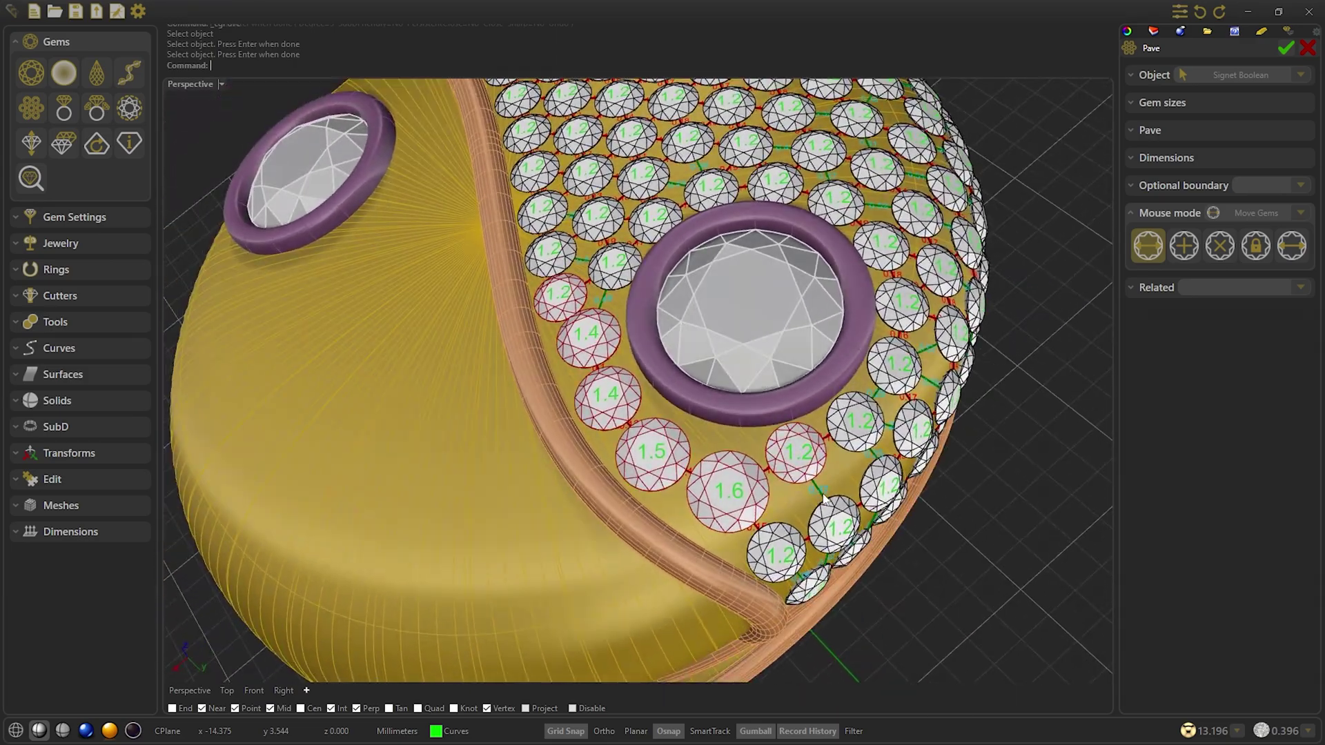
right_click_drag(608, 398, 665, 509)
scroll(600, 415, "up", 1)
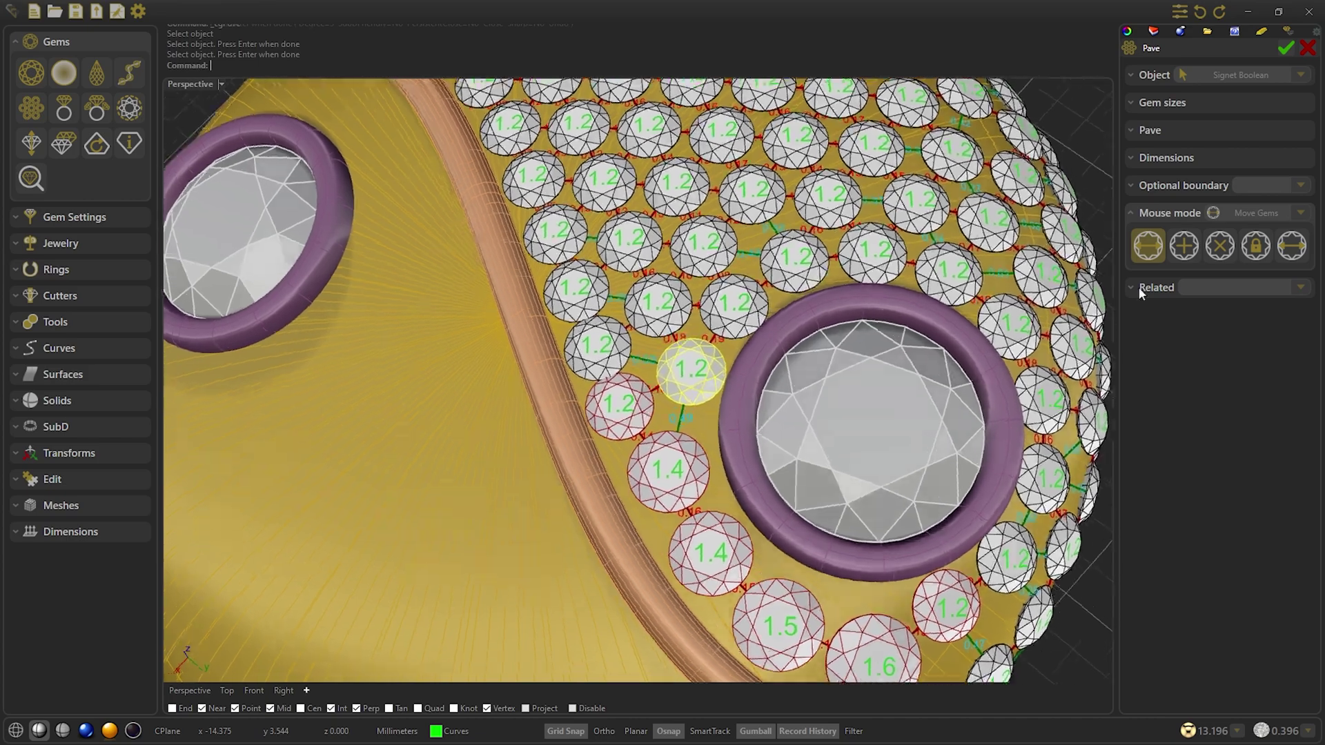
left_click(1291, 246)
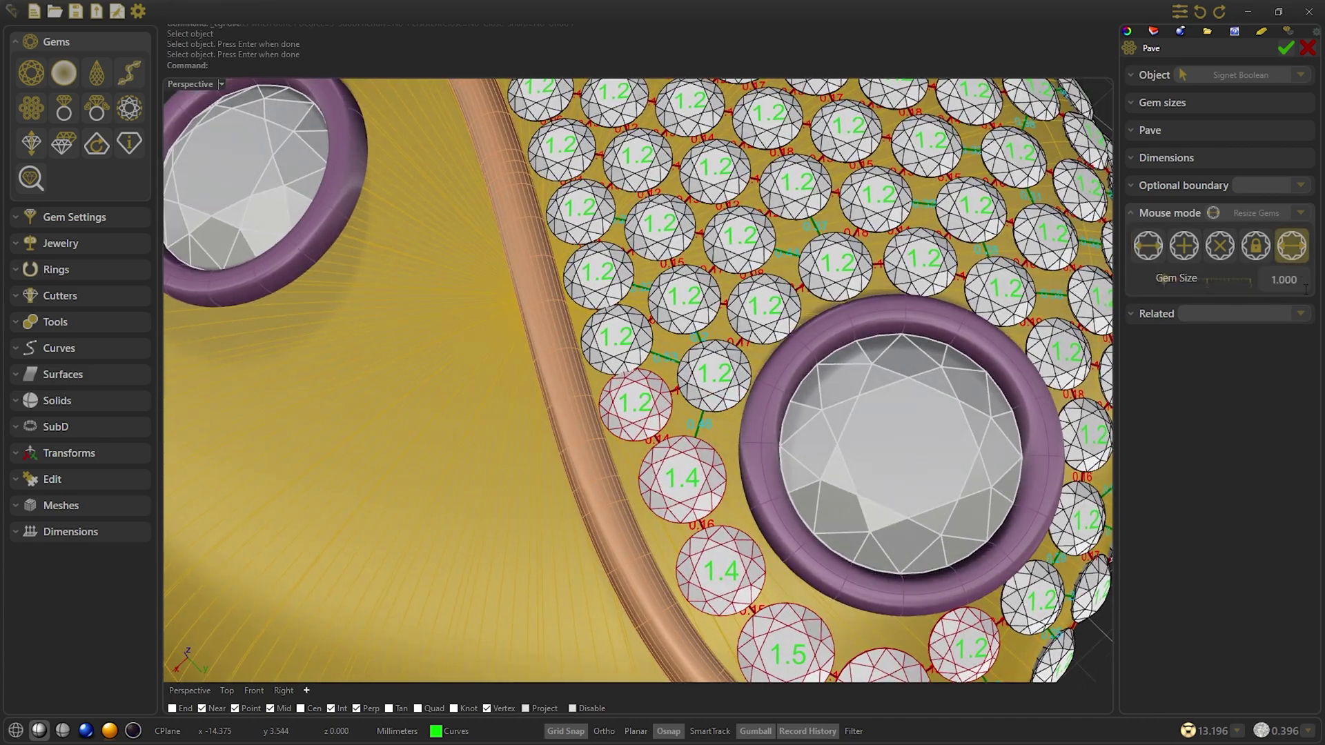
left_click(635, 404)
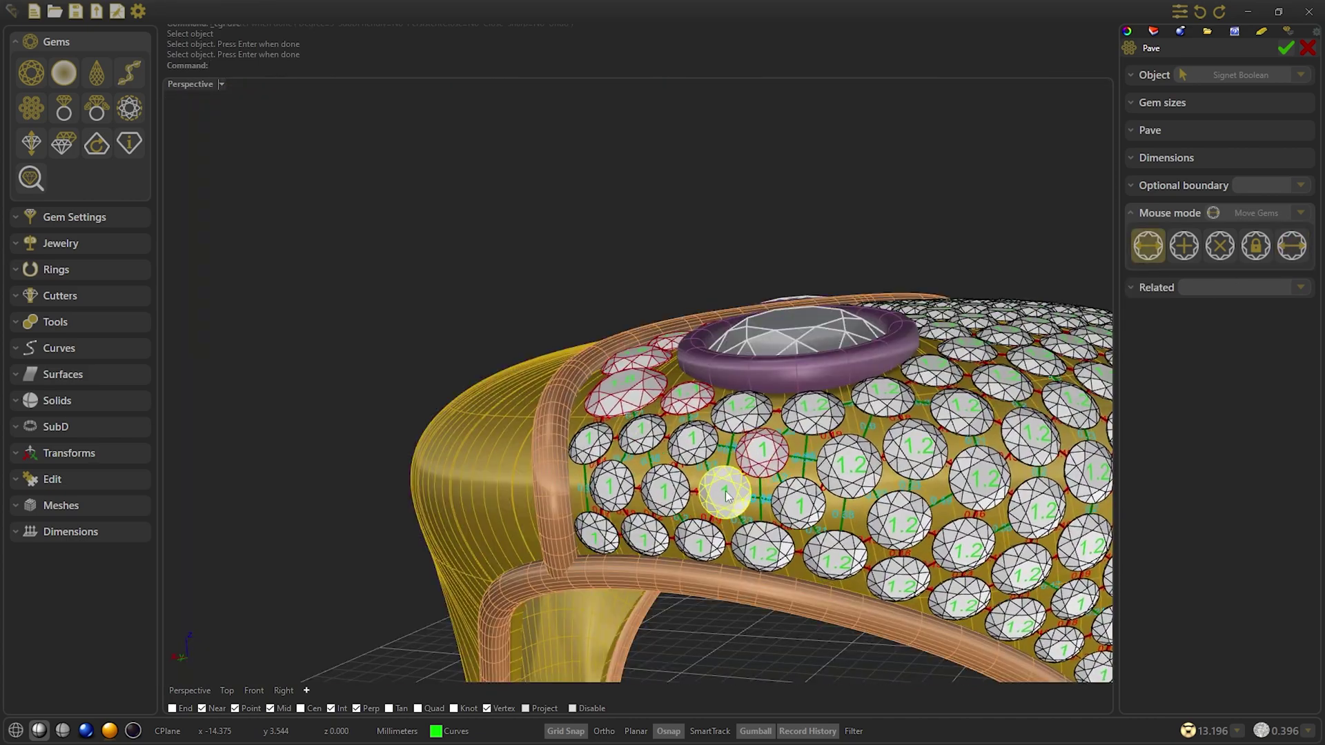
Reposition a size 1 gem on the side below the bezel and reduce the 1.2 gem next to the bezel to 1.000.
right_click_drag(721, 496, 835, 487)
left_click_drag(835, 487, 817, 487)
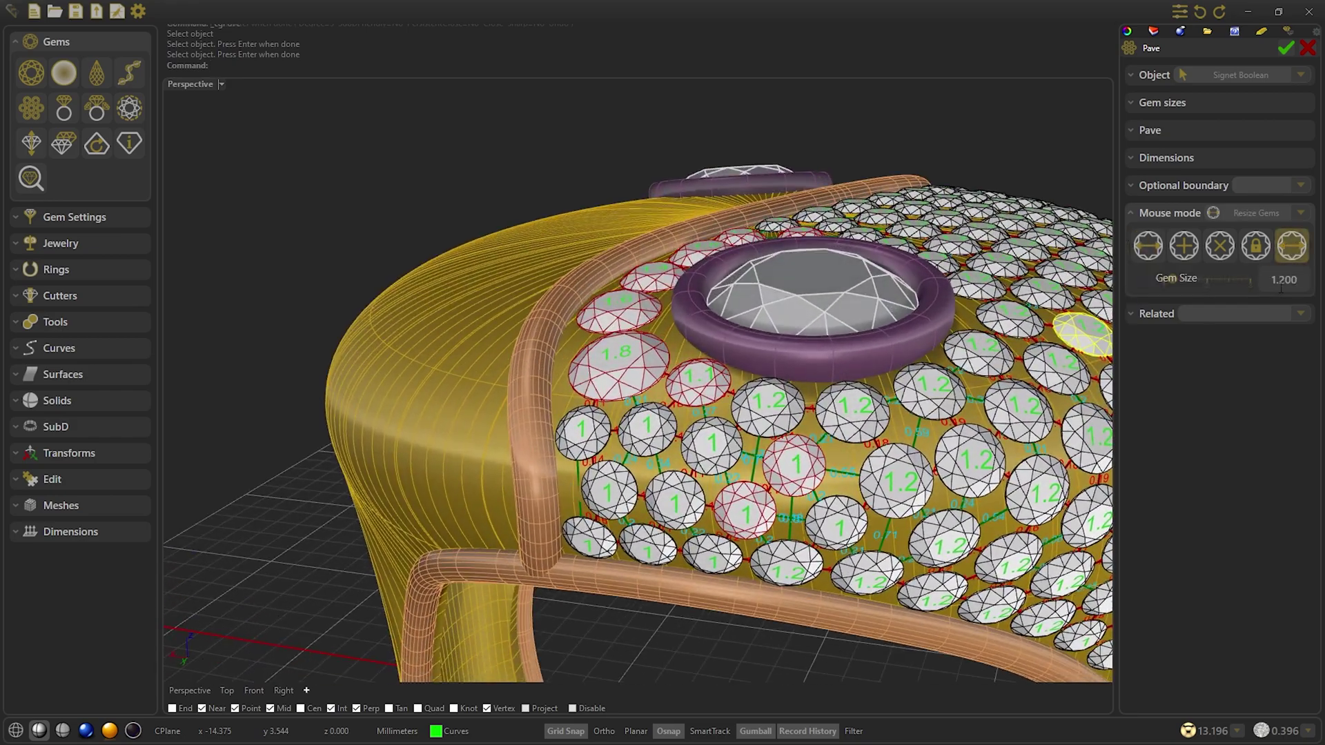
left_click(773, 412)
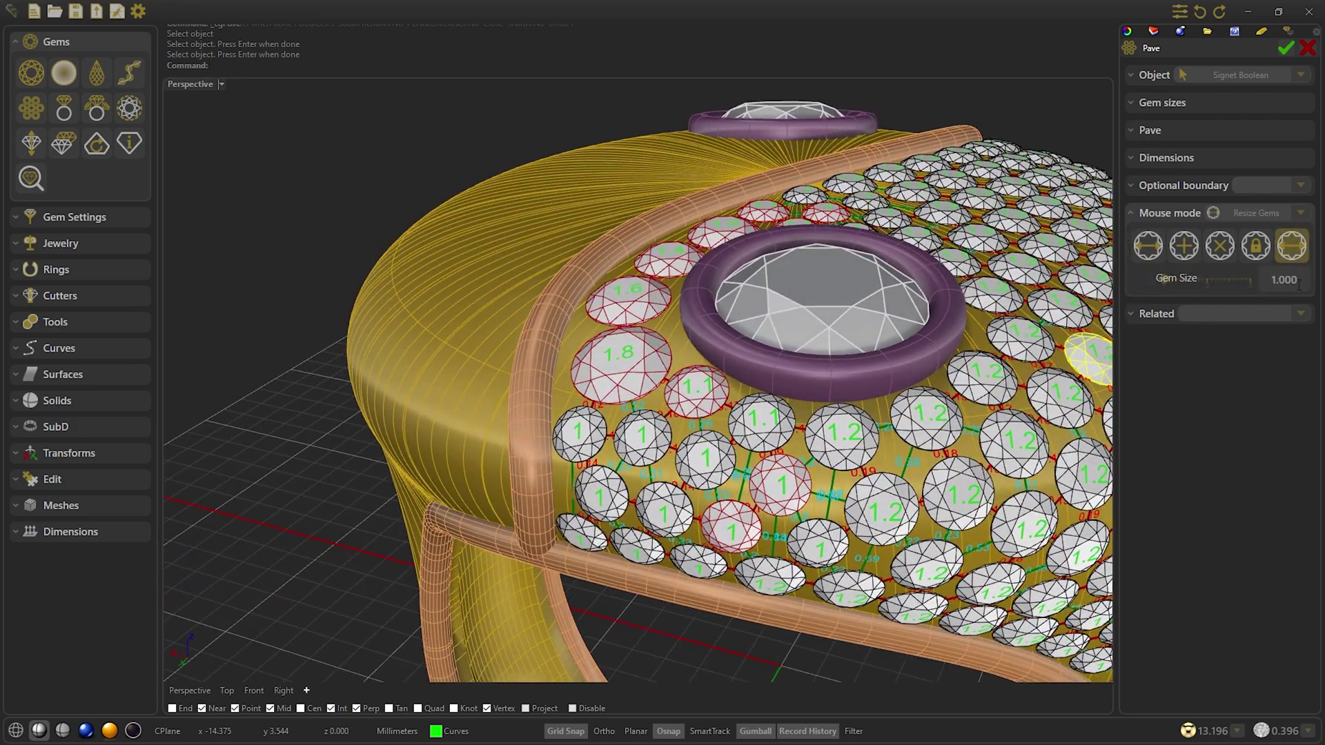
left_click(763, 418)
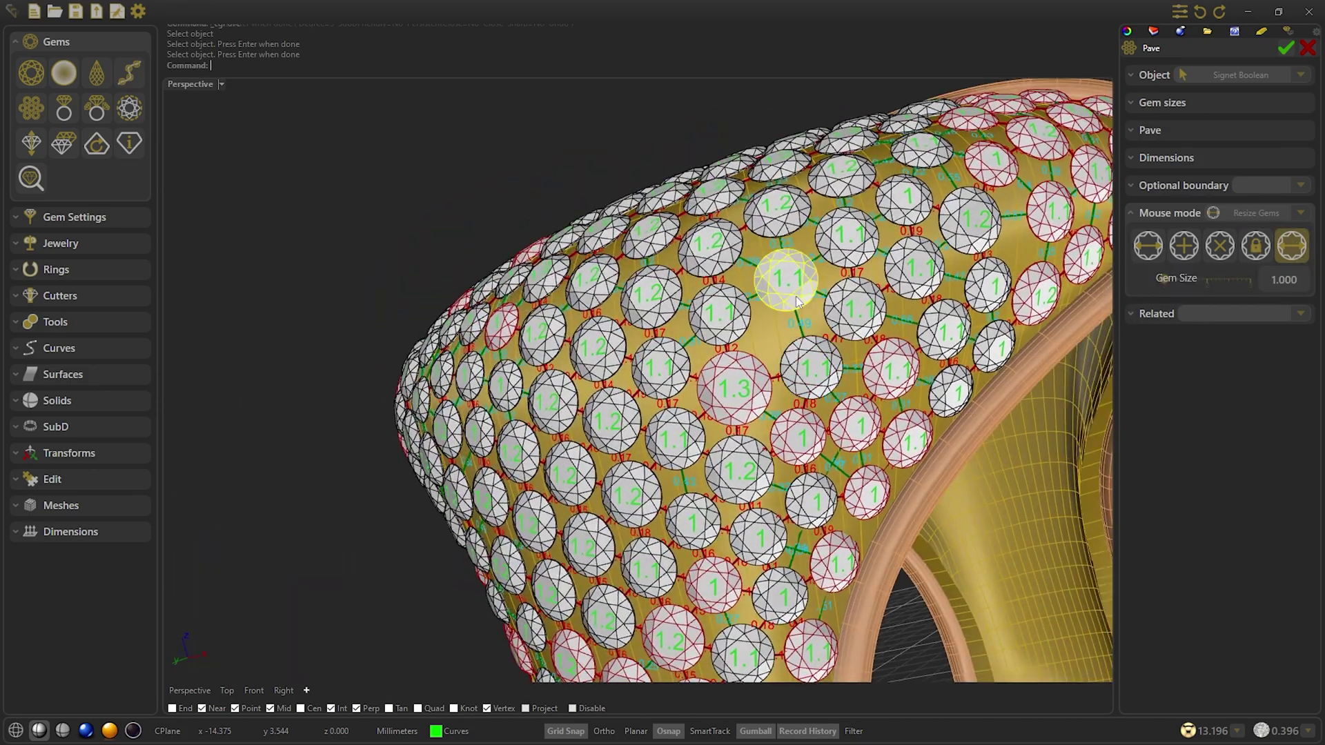
Add a 1.000 gem in the gap near the locked 1.3 gem, then lock and shift its neighbouring gems.
left_click(1192, 245)
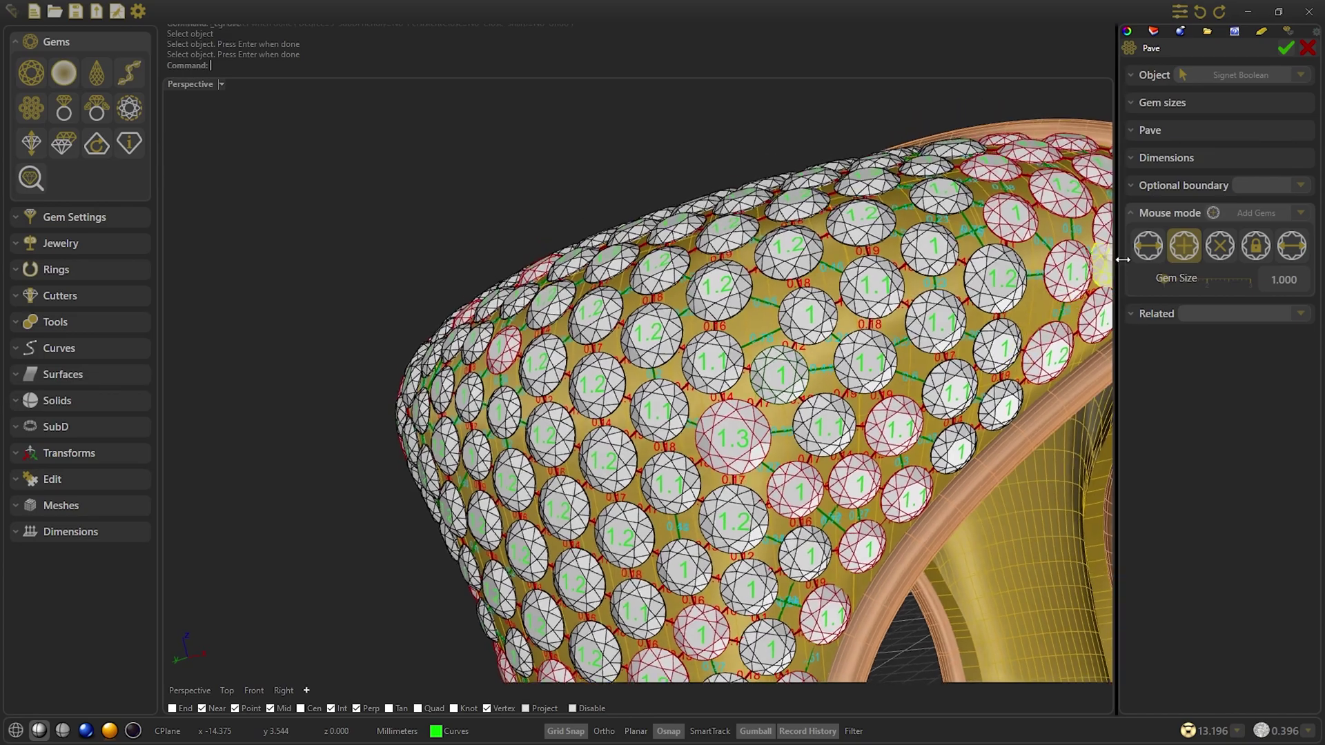
left_click(1147, 245)
left_click(1255, 245)
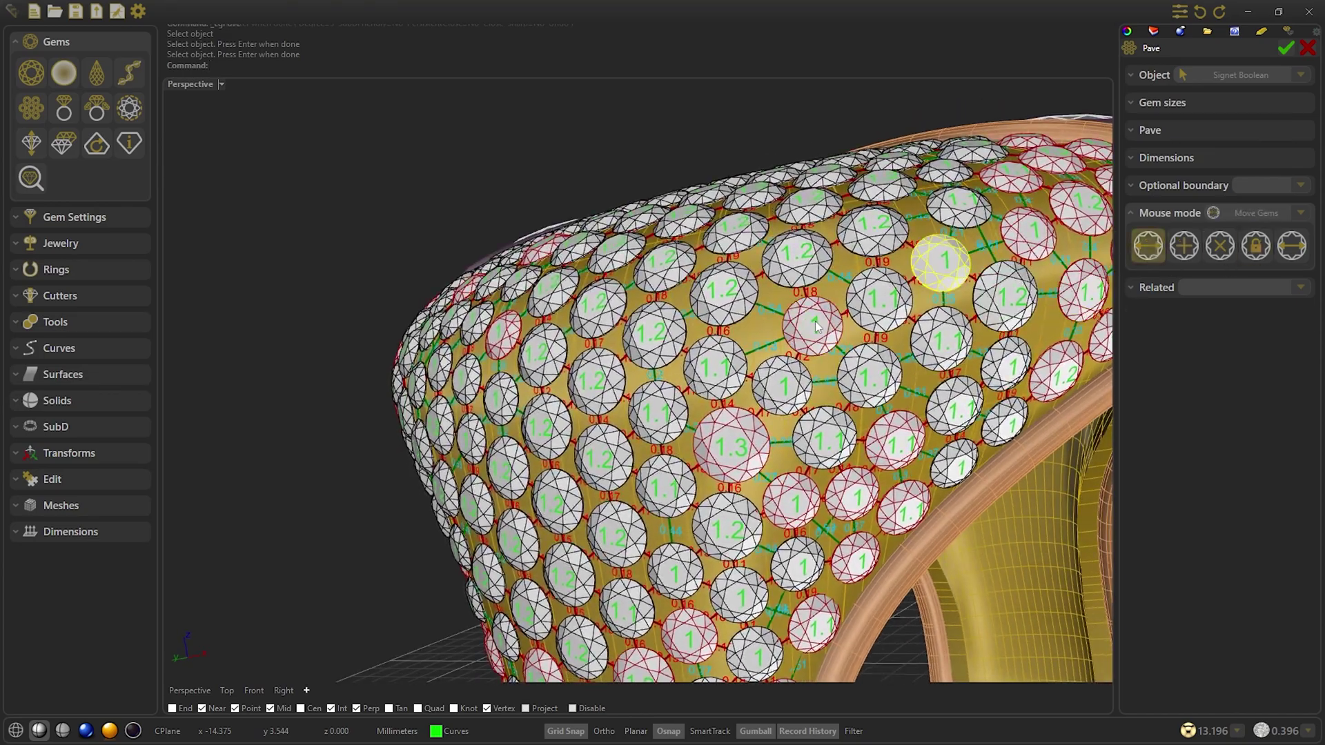
left_click_drag(816, 326, 788, 319)
left_click_drag(869, 377, 851, 367)
right_click_drag(851, 366, 800, 379)
Reposition, lock and resize gems along the signet's side edge toward the S-shaped border to even out their spacing.
left_click(920, 385)
left_click(969, 348)
right_click_drag(920, 366, 828, 365)
left_click(1291, 245)
key("Escape")
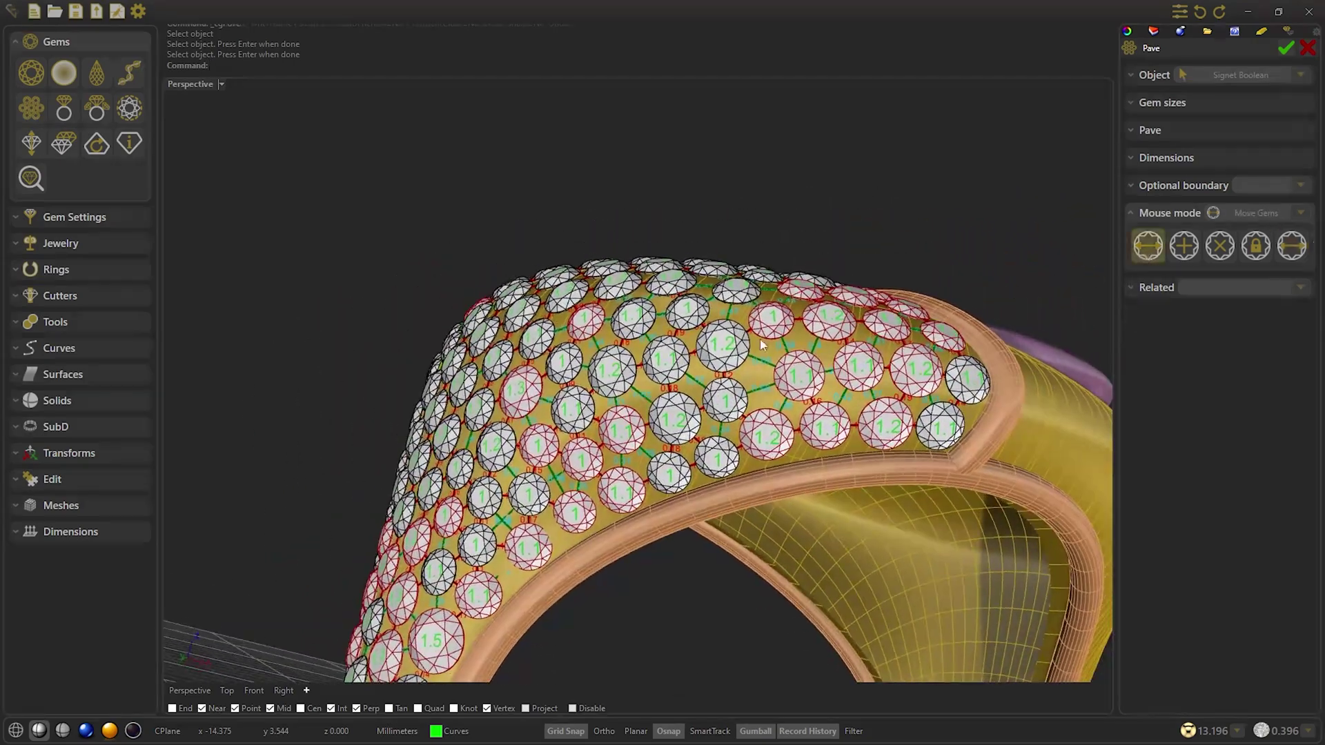
right_click_drag(757, 388, 803, 474)
left_click_drag(773, 428, 817, 503)
right_click_drag(817, 503, 759, 498)
key("l")
left_click(1291, 245)
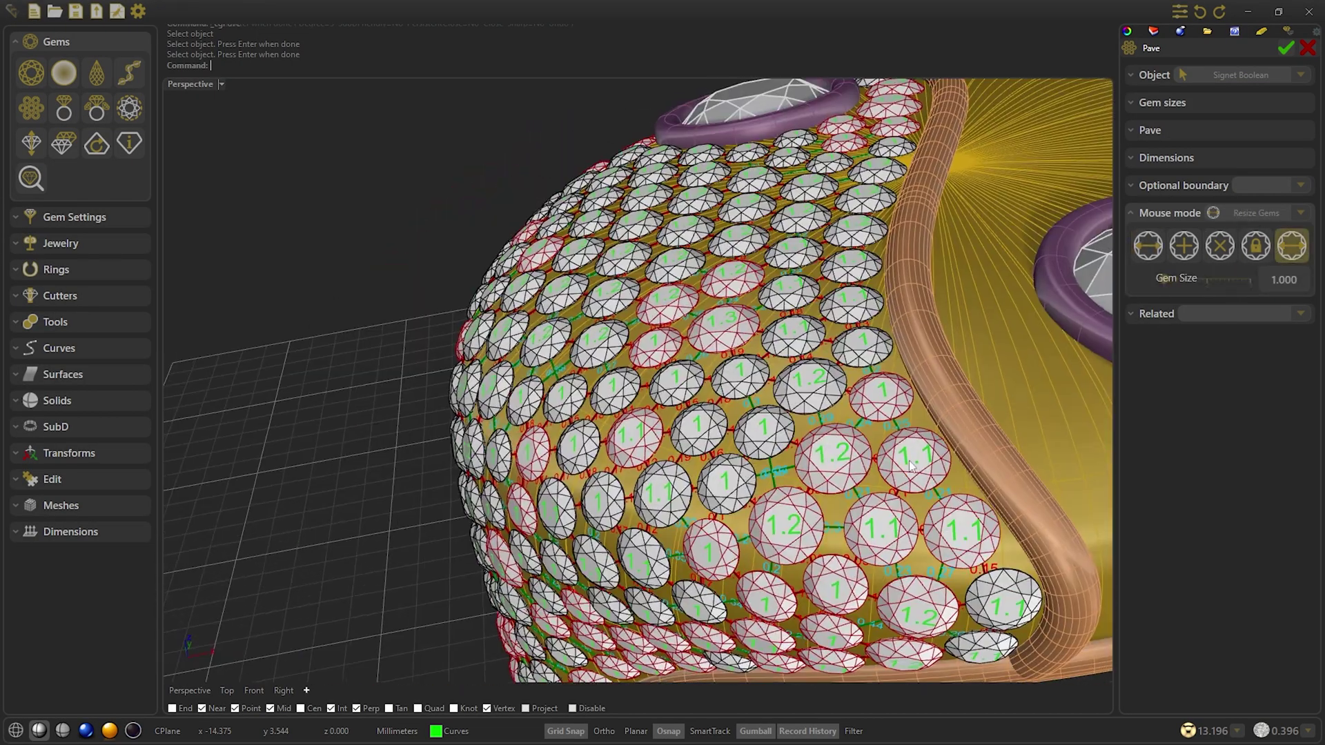
Accept the finished pavé on the signet's side section.
right_click_drag(965, 311, 970, 351)
left_click(1148, 246)
right_click_drag(1051, 338, 1104, 110)
scroll(1008, 503, "down", 4)
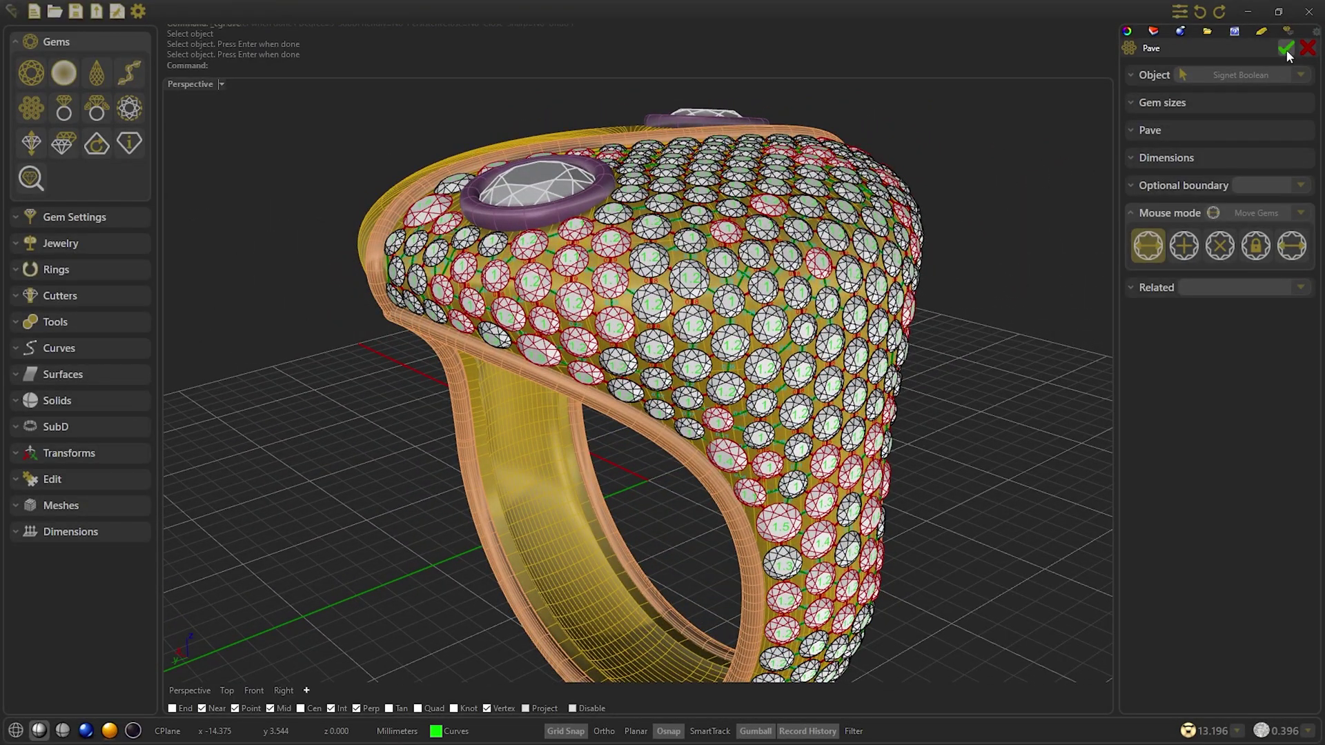
left_click(1287, 48)
key("Escape")
right_click_drag(1104, 186, 807, 328)
scroll(1053, 221, "down", 3)
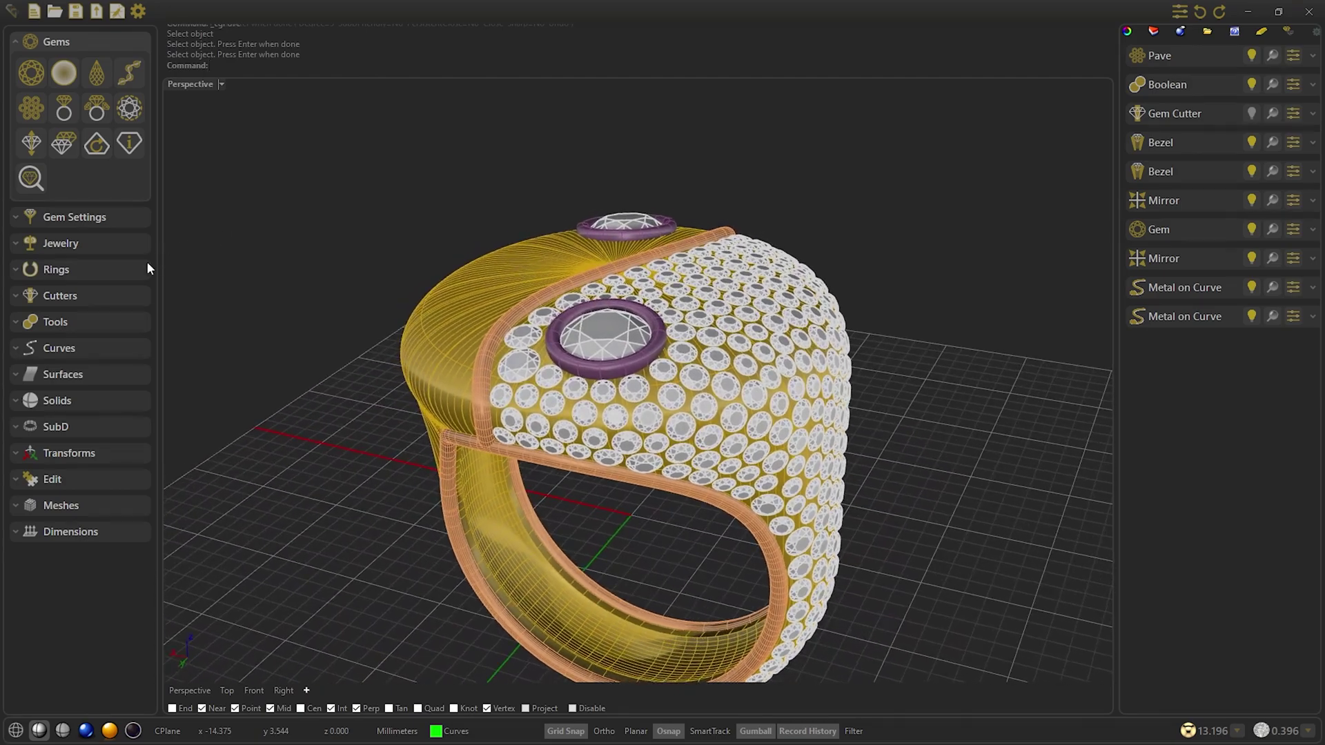
Create gem cutters for all gems of the side pavé with a cutter depth of 0.30.
left_click(69, 295)
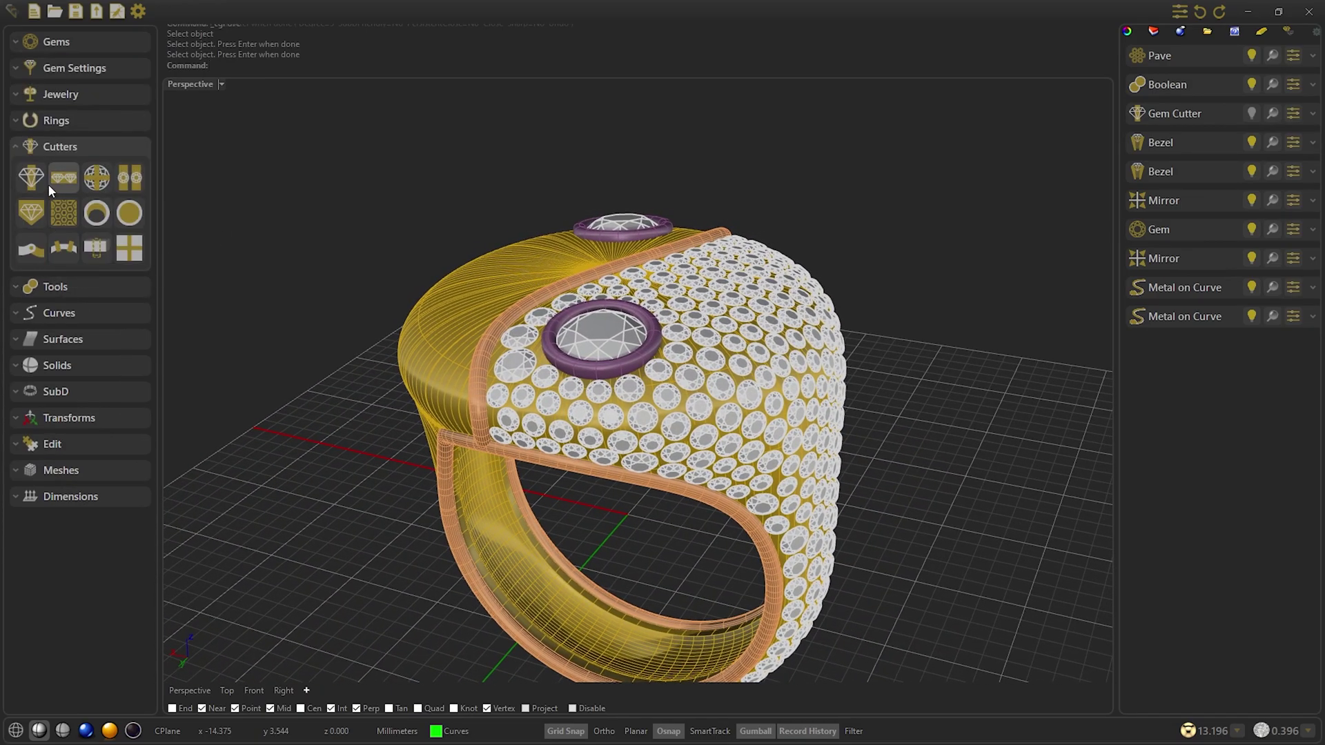
left_click(34, 177)
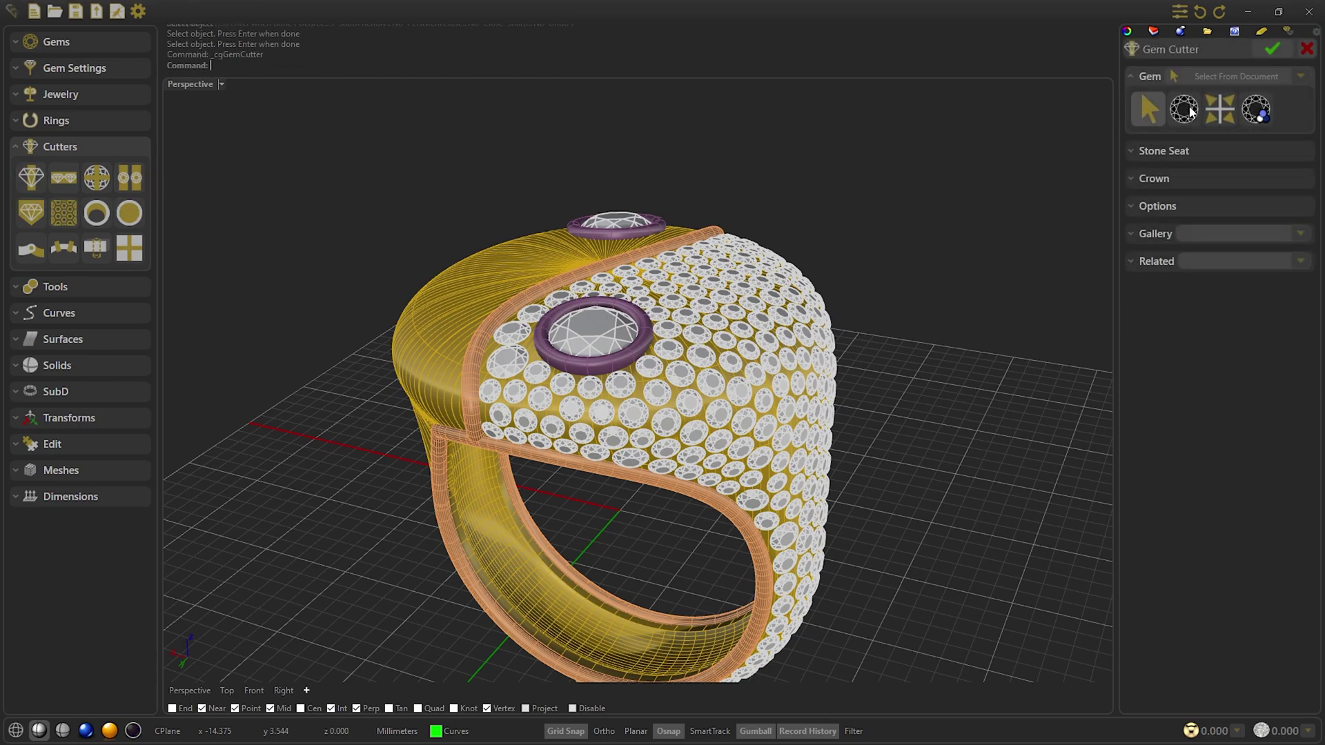
left_click(1250, 111)
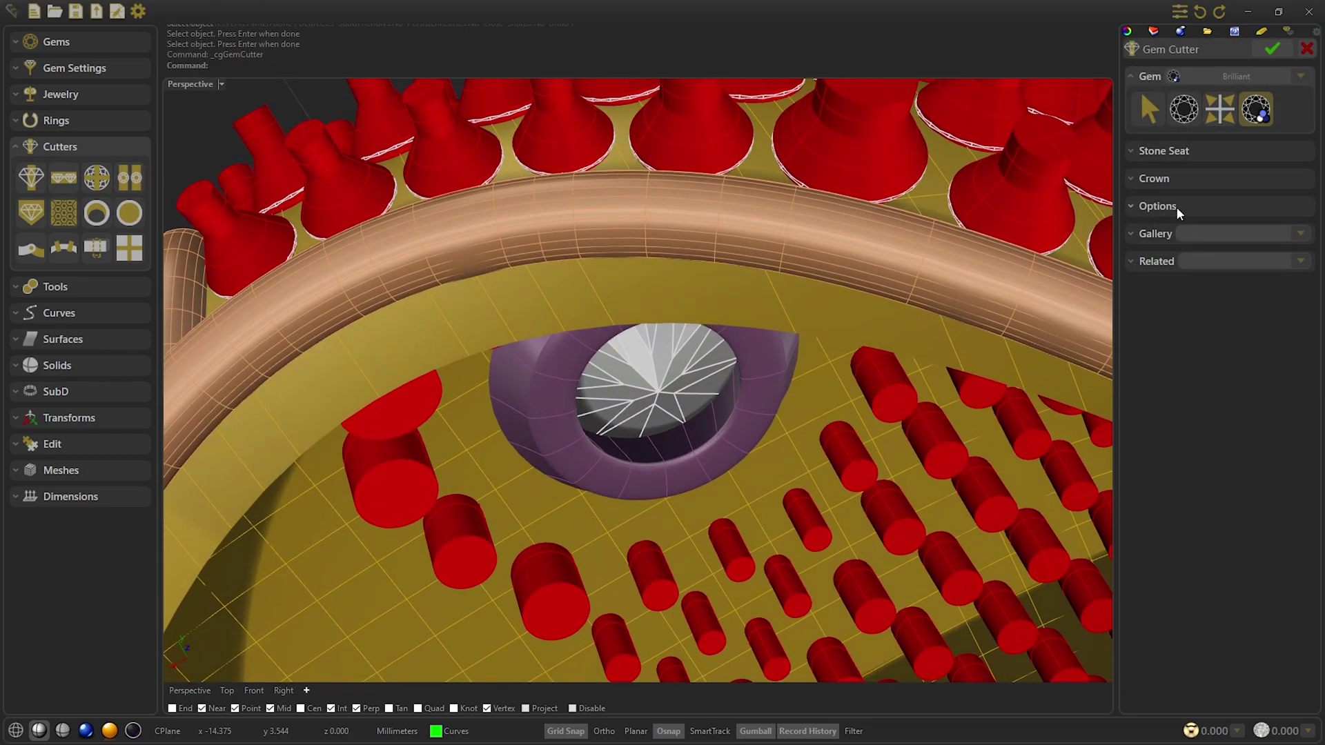
left_click(1177, 206)
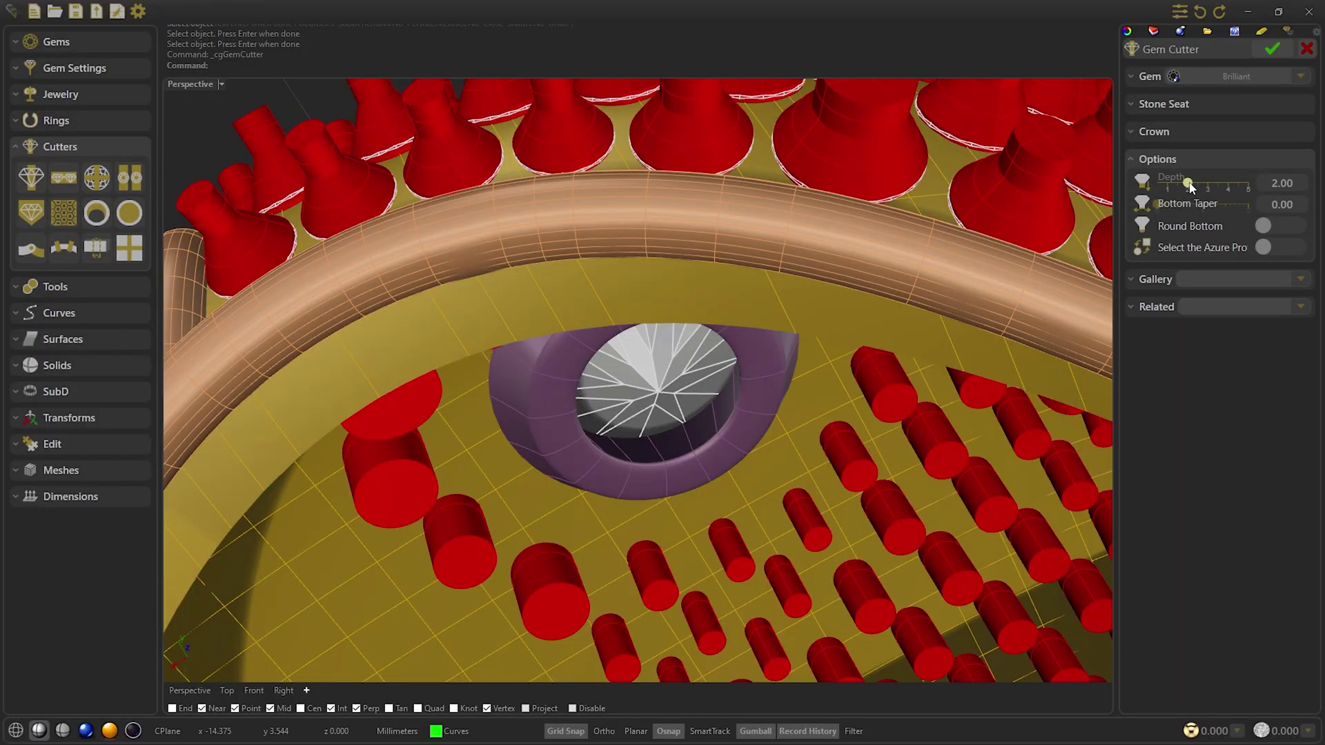
left_click(1154, 184)
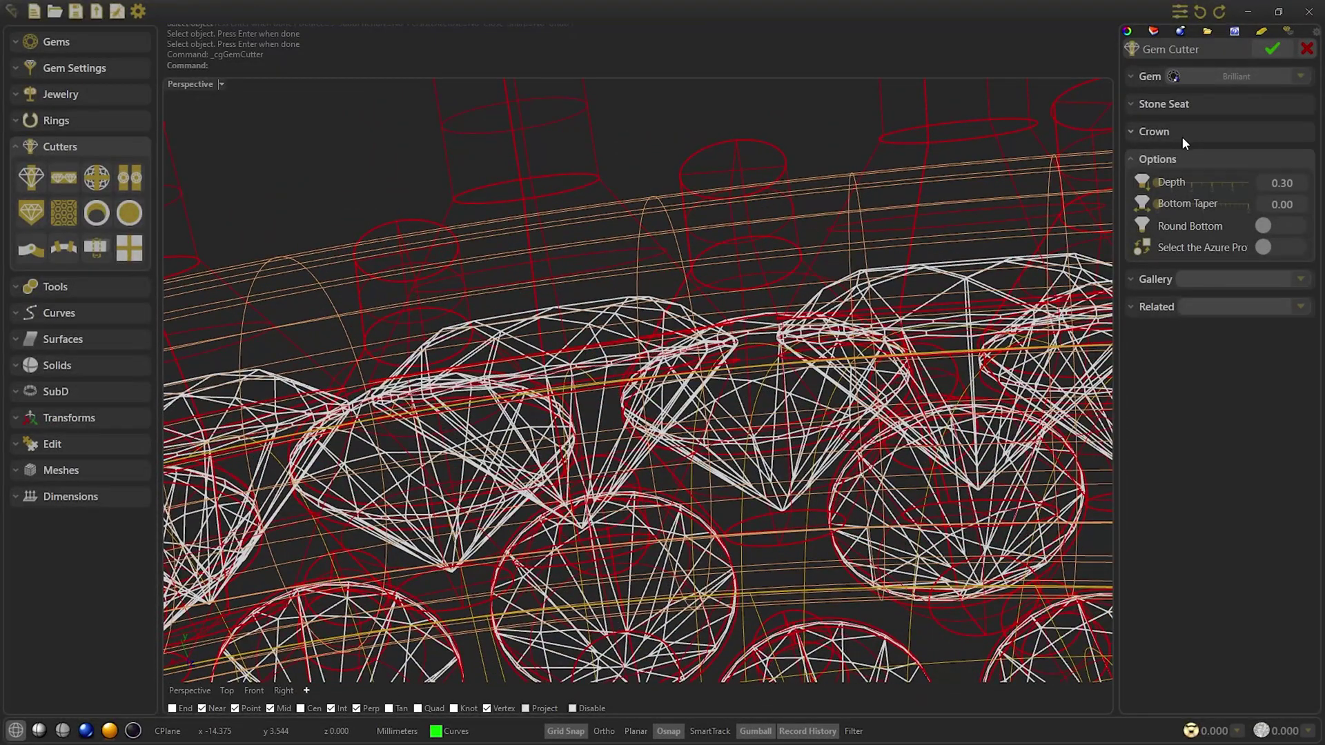
Set the gem cutters' stone seat depth to 0.40 and stone seat taper to 0.40.
left_click(1185, 120)
left_click(1185, 112)
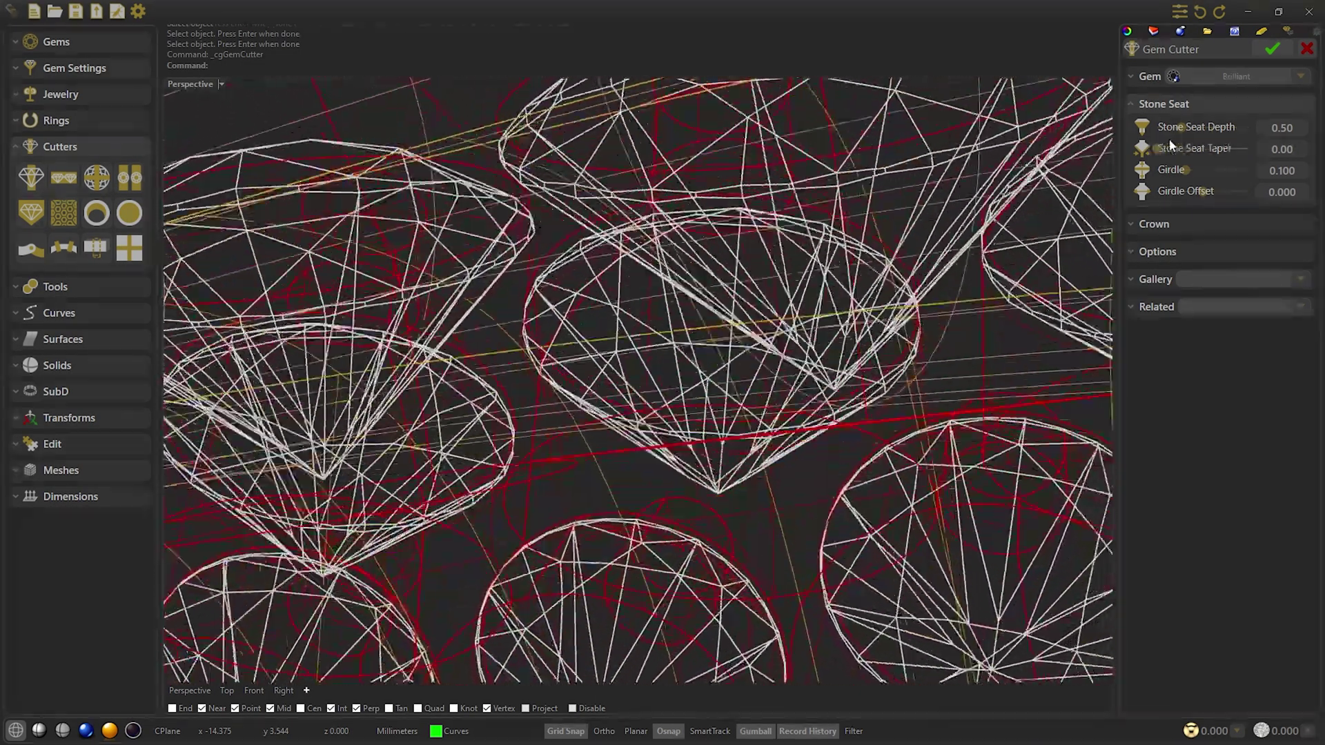
left_click_drag(1157, 152, 1188, 154)
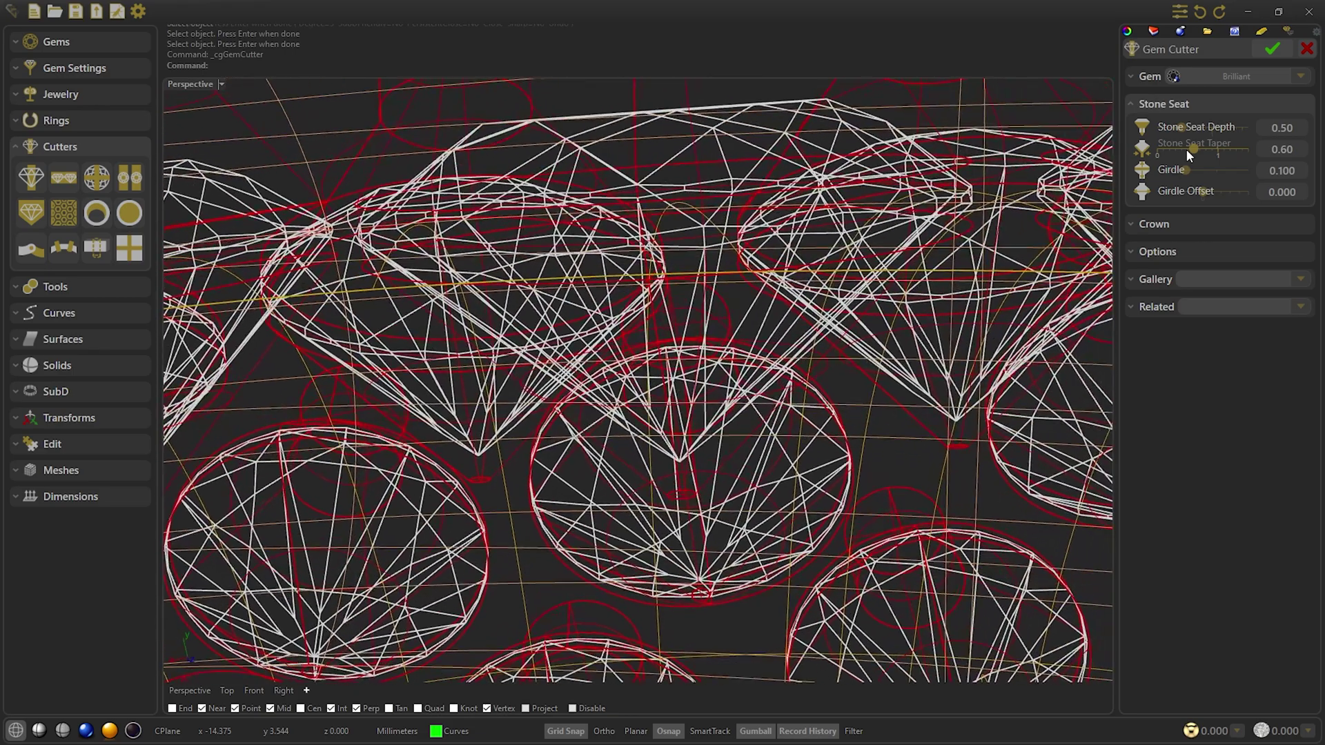
scroll(1190, 125, "down", 1)
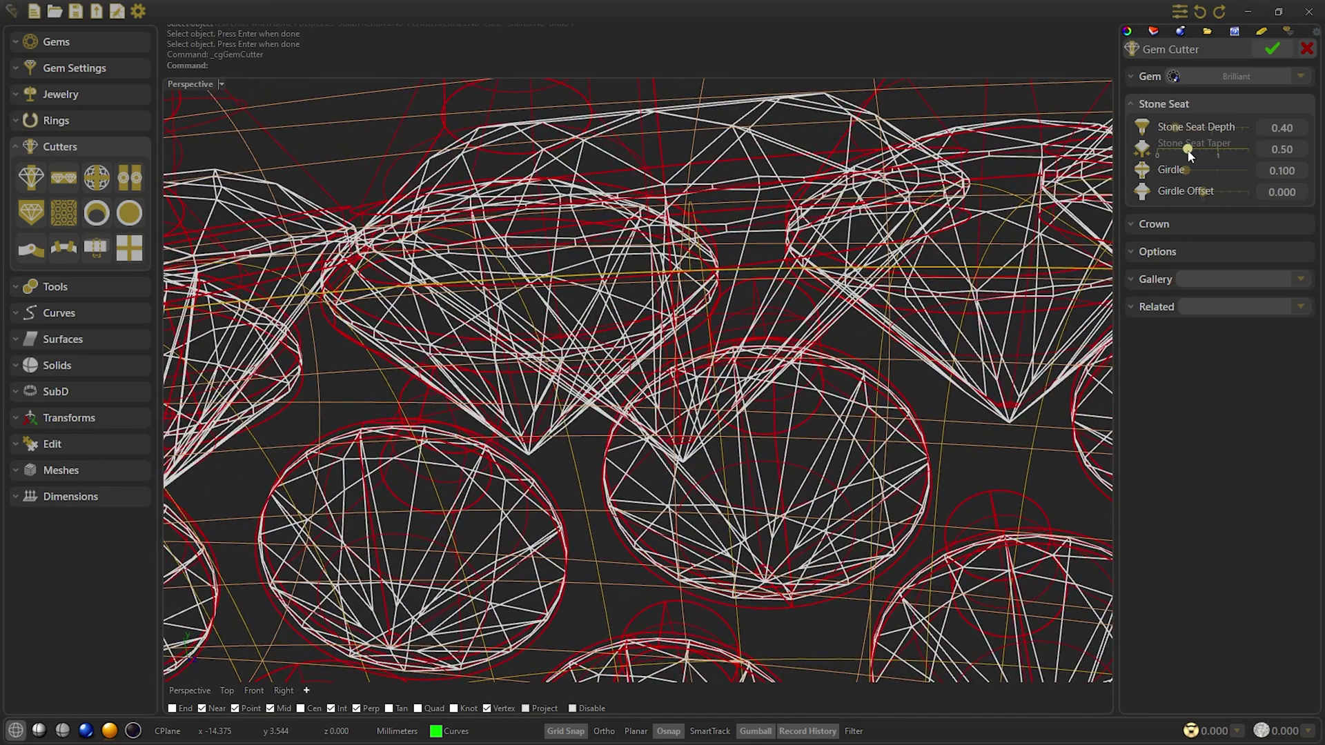
scroll(1183, 151, "down", 2)
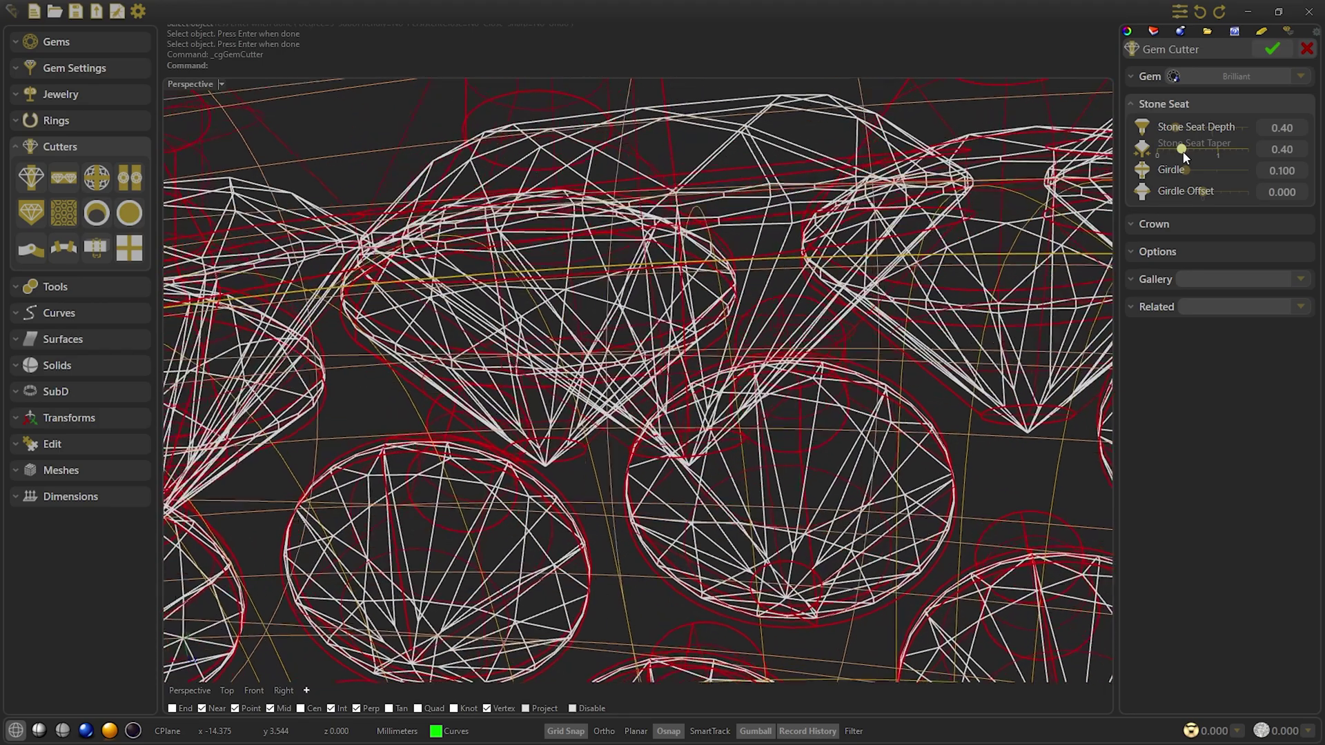
Set the gem cutter depth to 0.50, accept the cutters and return the view to shaded display.
left_click(1166, 223)
left_click(1166, 236)
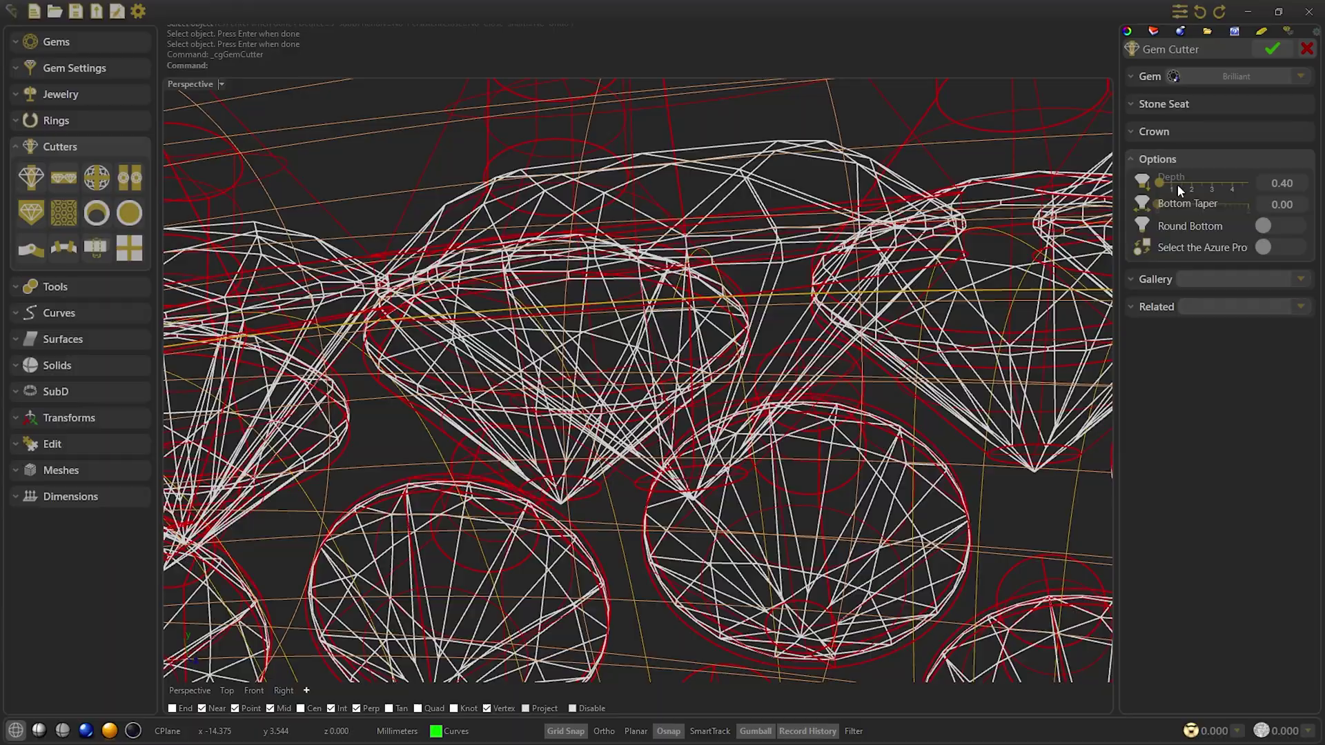
left_click(1177, 185)
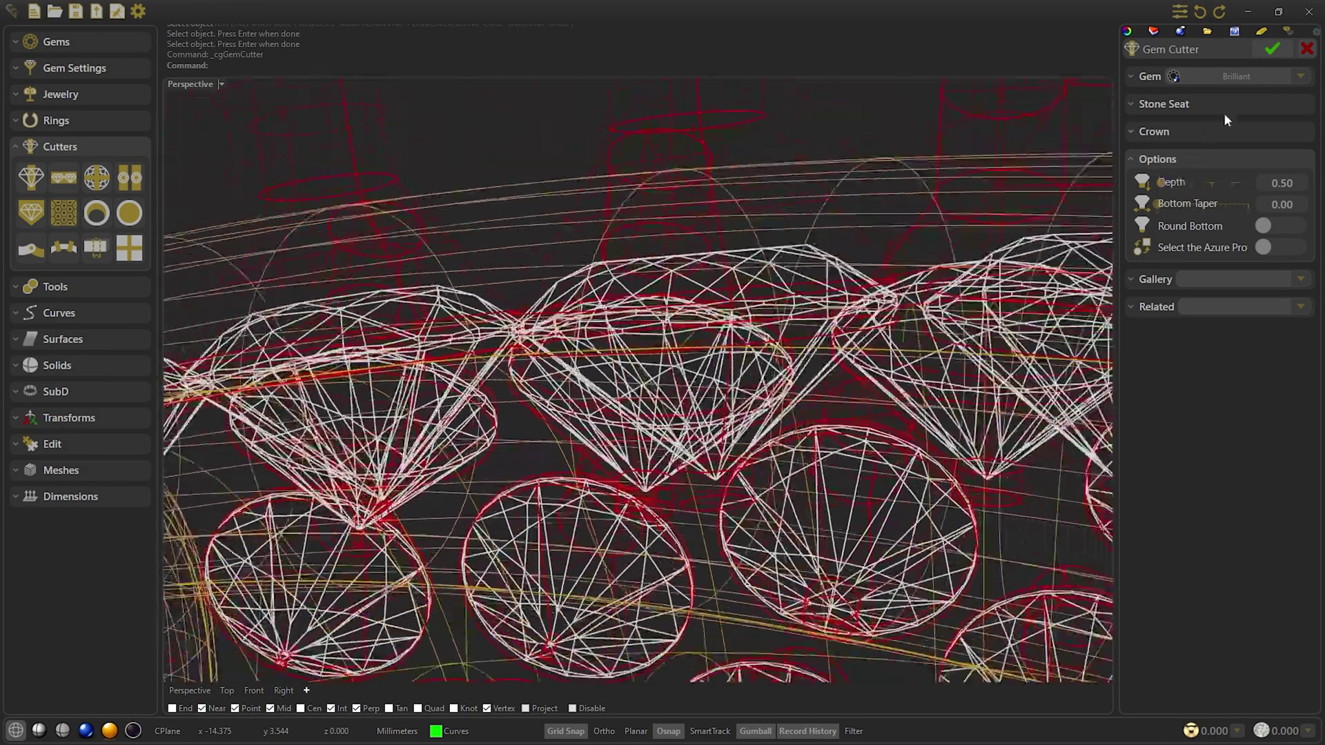
left_click(1273, 48)
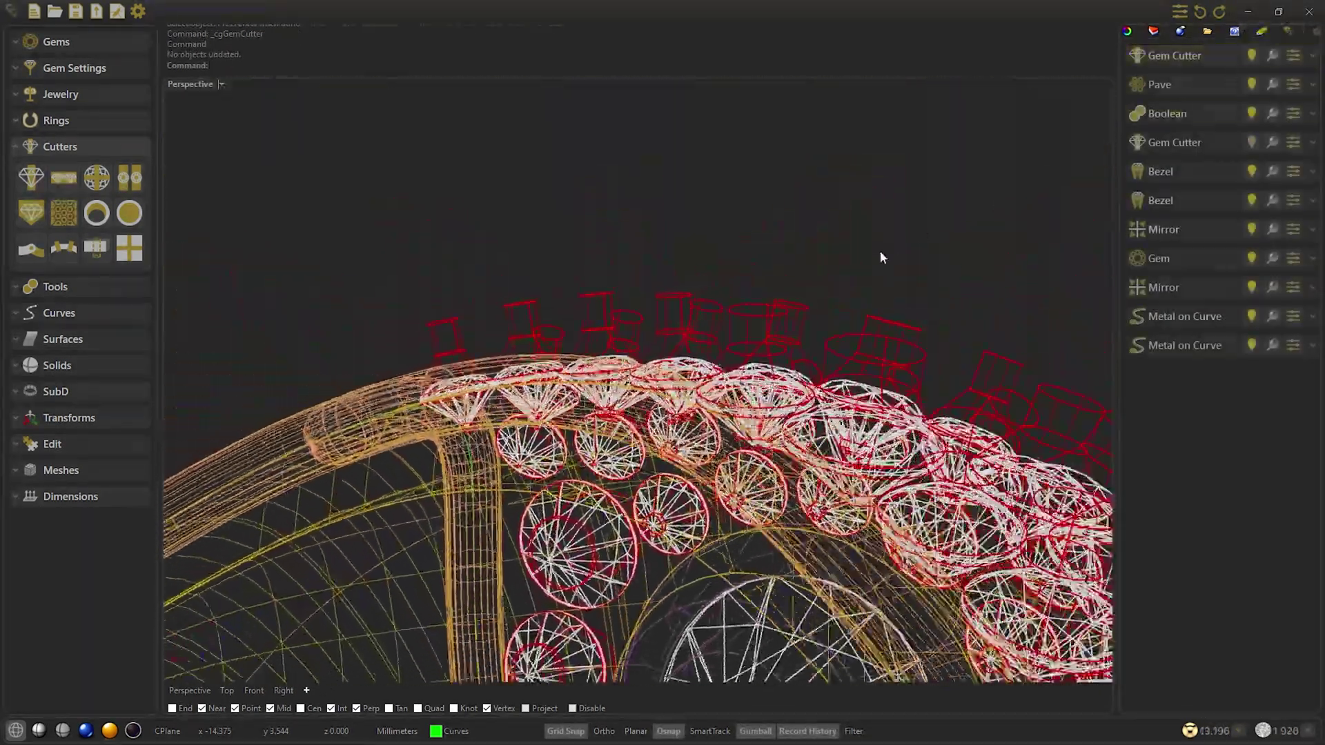
right_click_drag(880, 251, 908, 255)
left_click(40, 729)
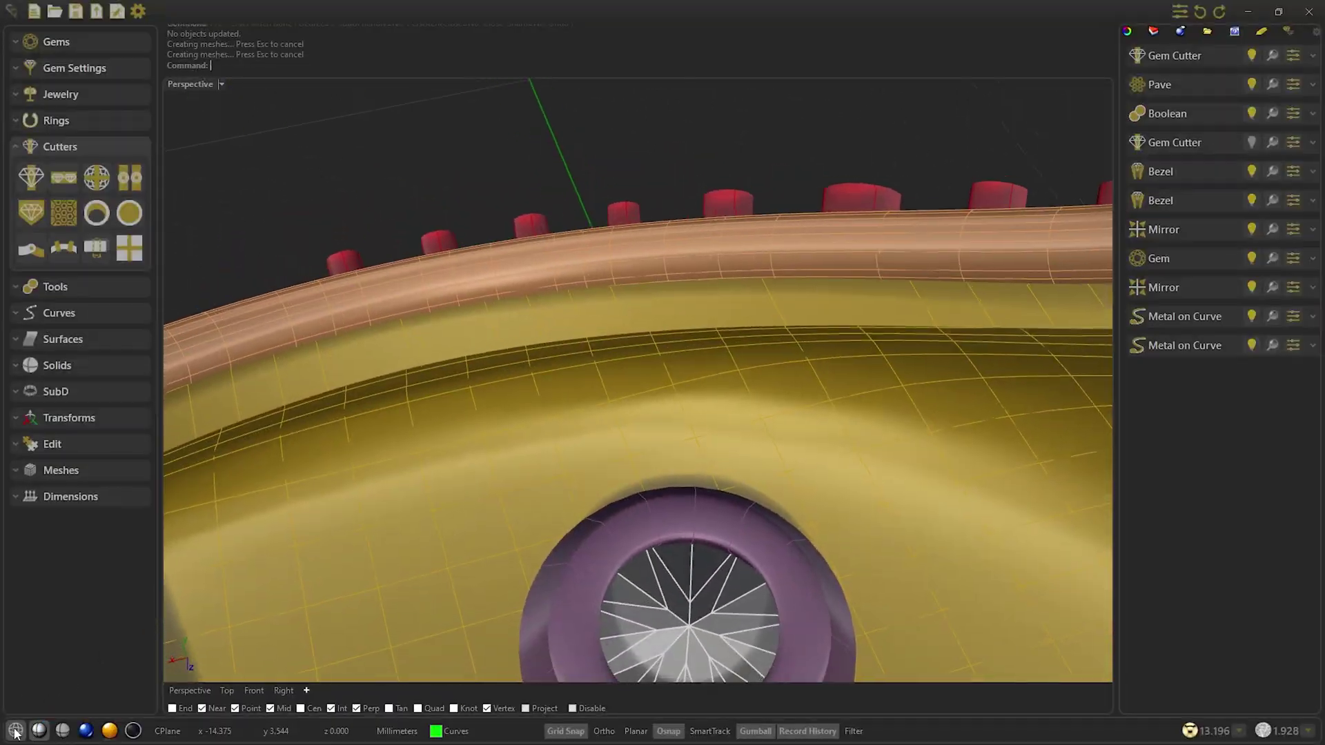
left_click(15, 731)
left_click(39, 730)
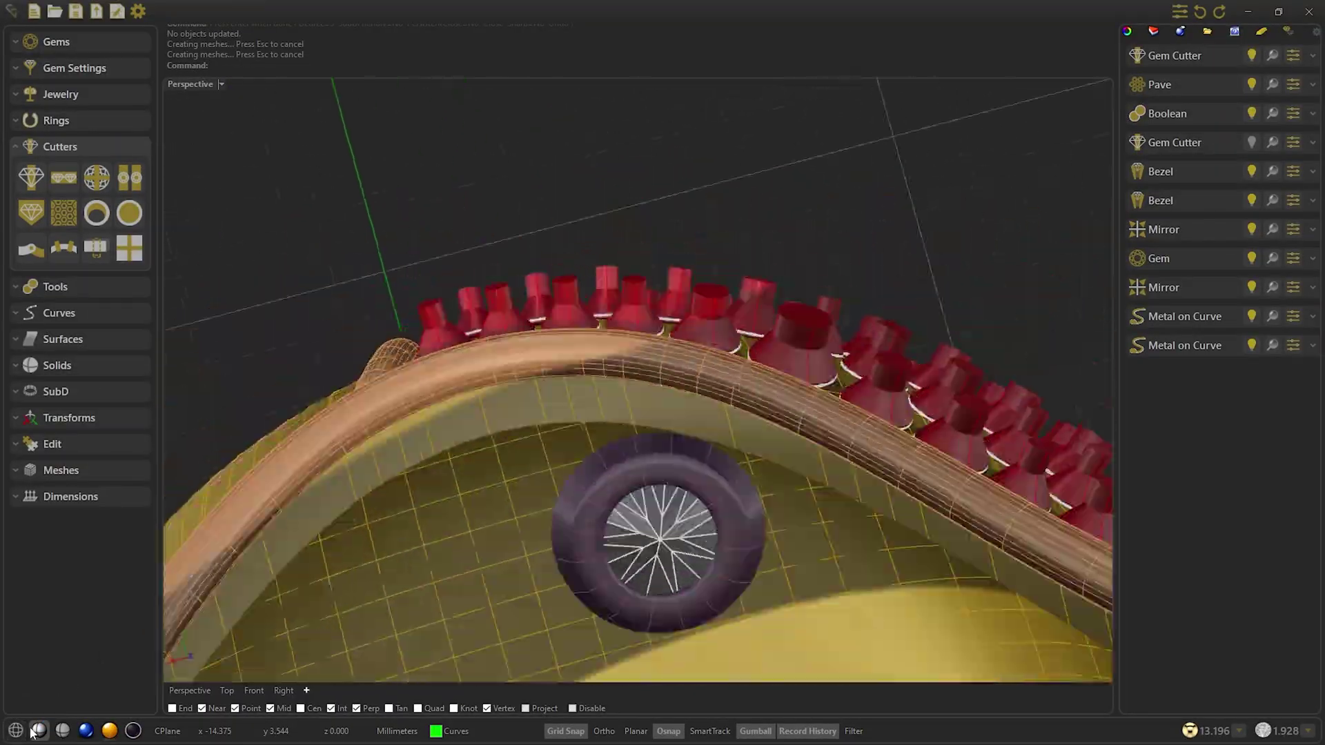
Mirror the side pavé gems diagonally onto the other half of the signet.
right_click_drag(257, 594, 705, 416)
left_click(1166, 83)
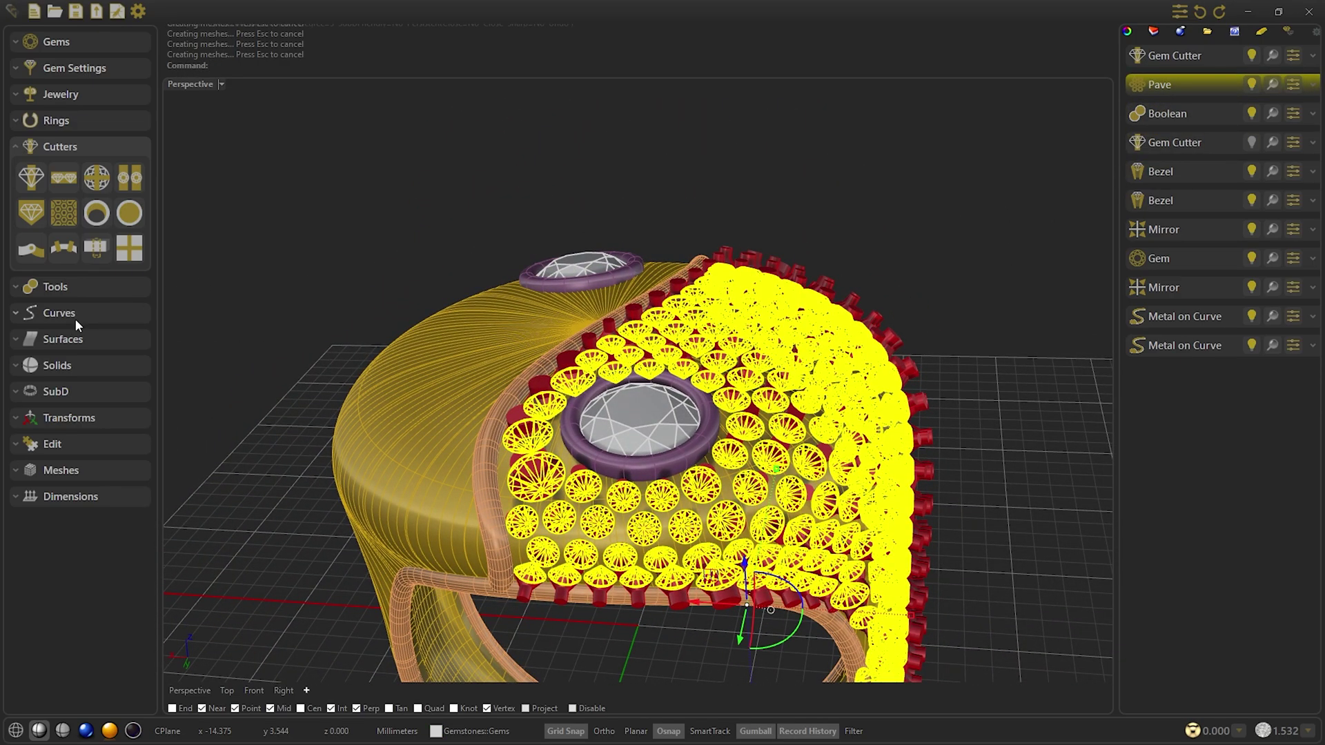
left_click(58, 287)
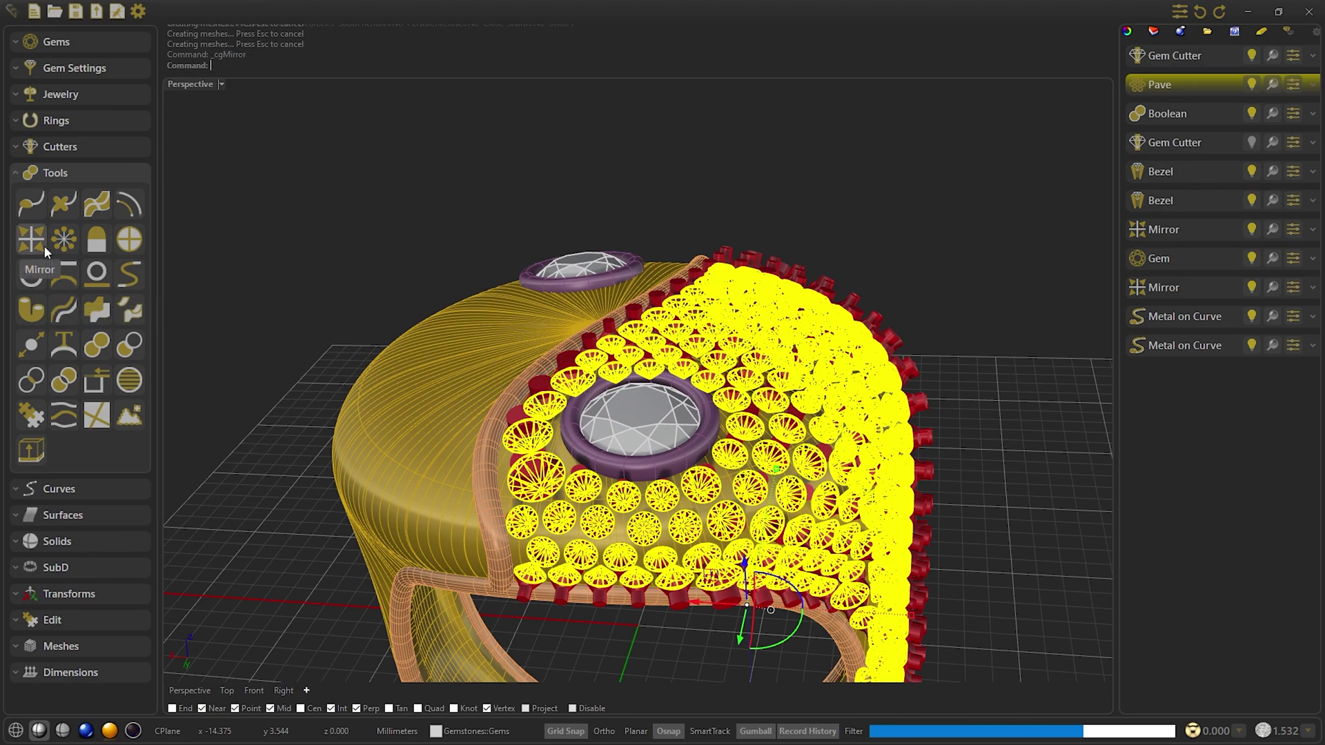
left_click(44, 246)
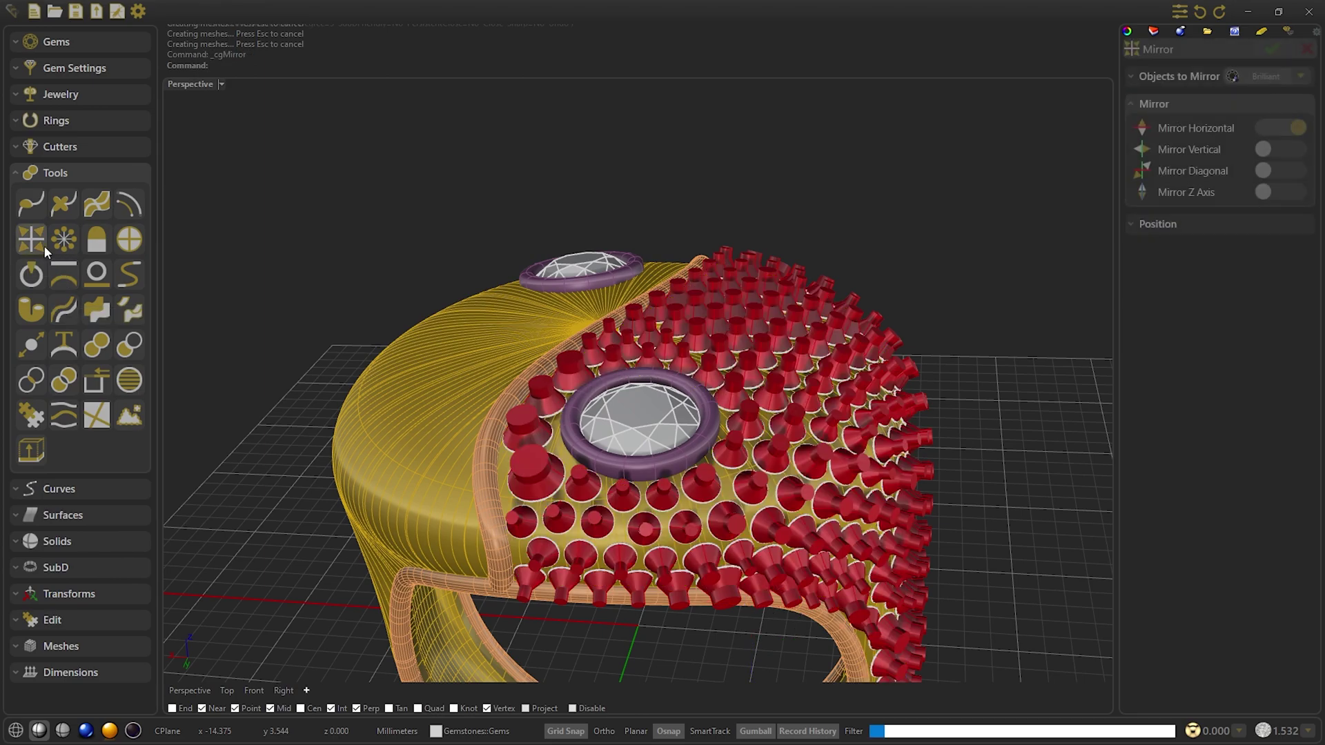
left_click(1280, 168)
left_click(1270, 49)
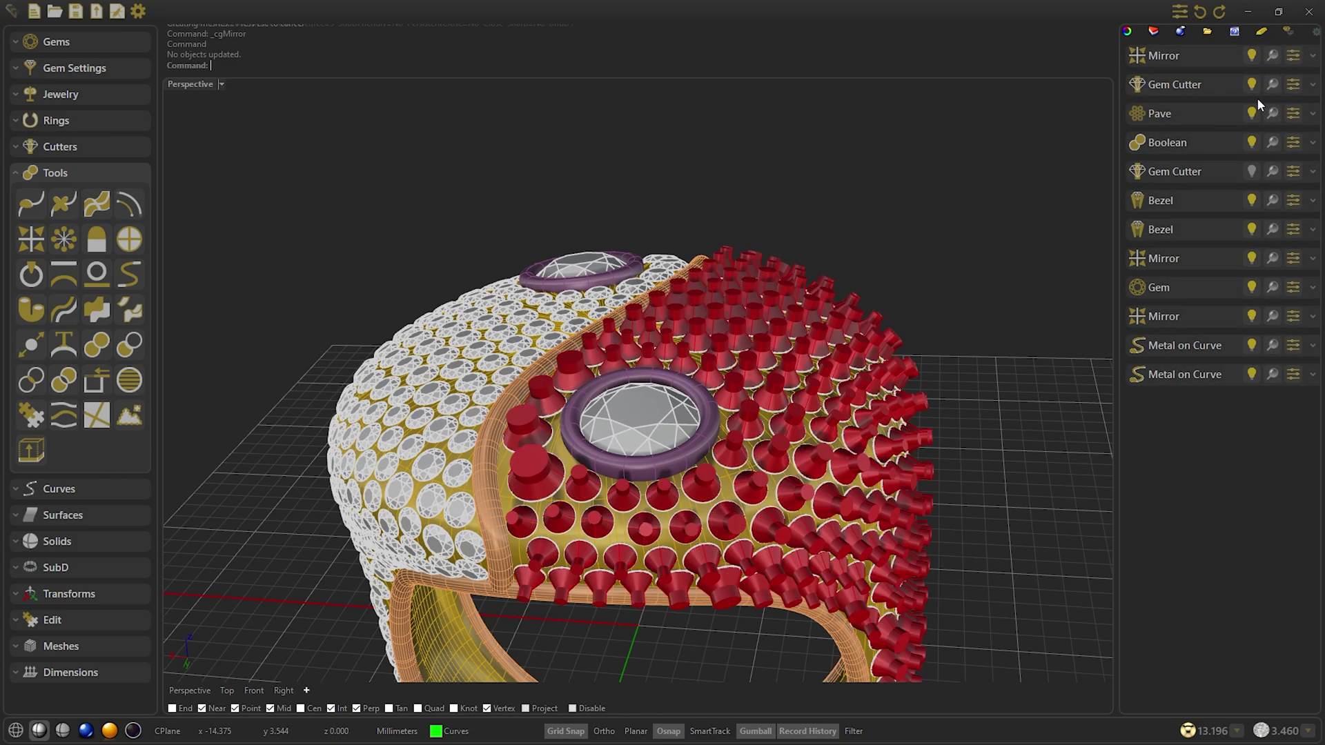
Mirror the pavé's gem cutters diagonally to match the gems on the other half of the signet.
left_click(1176, 87)
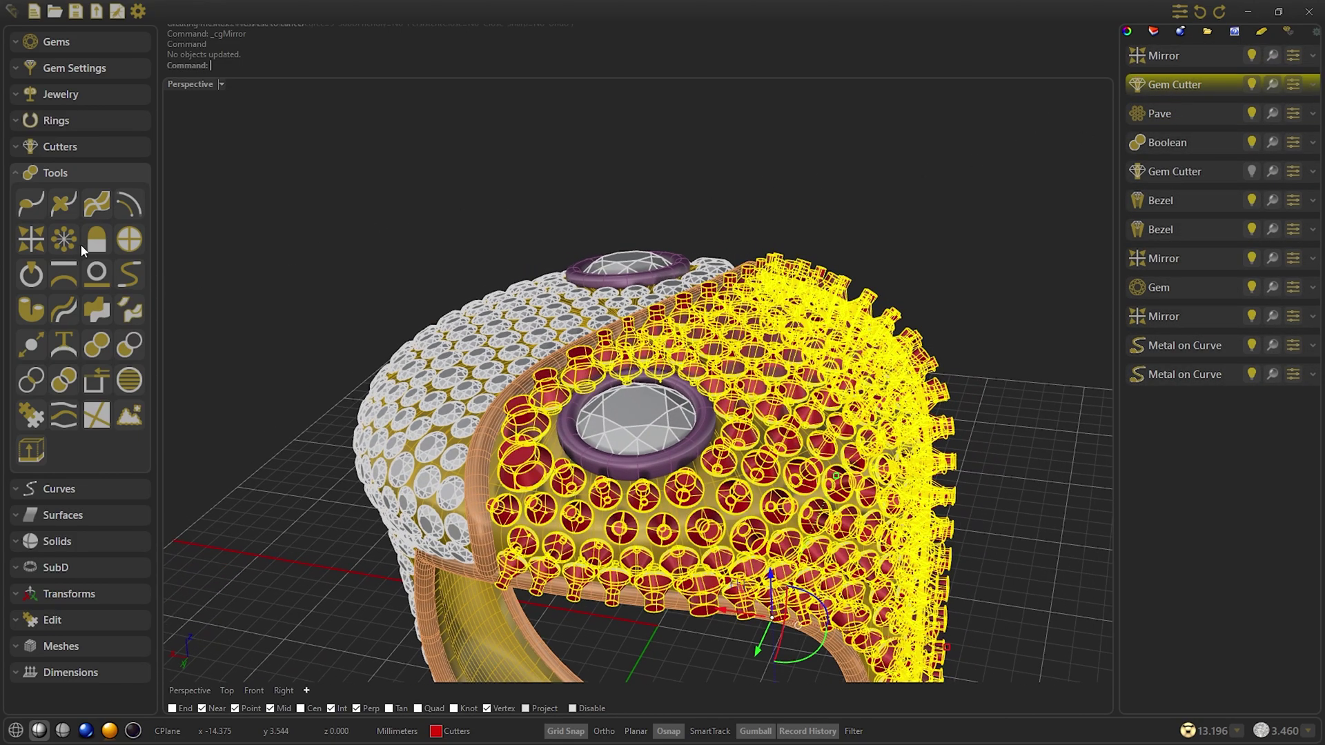
left_click(42, 234)
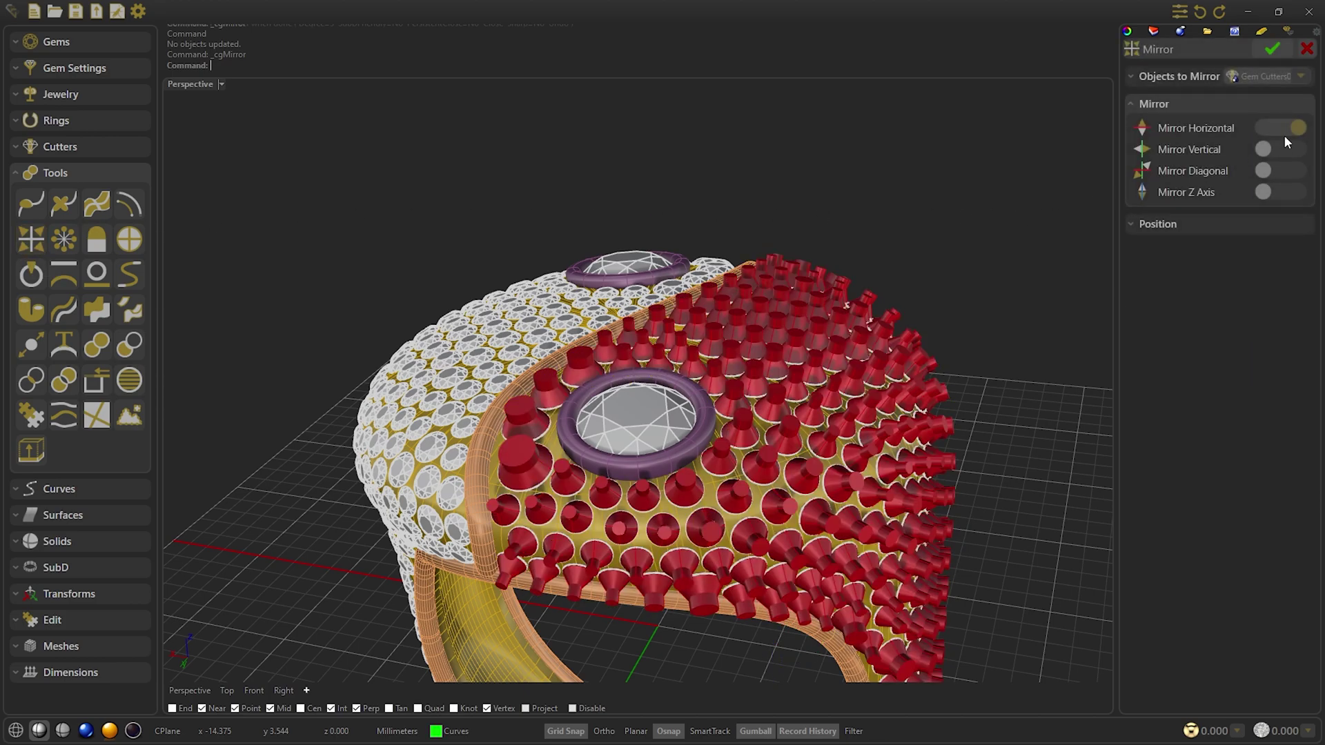
left_click(1278, 171)
left_click(1274, 48)
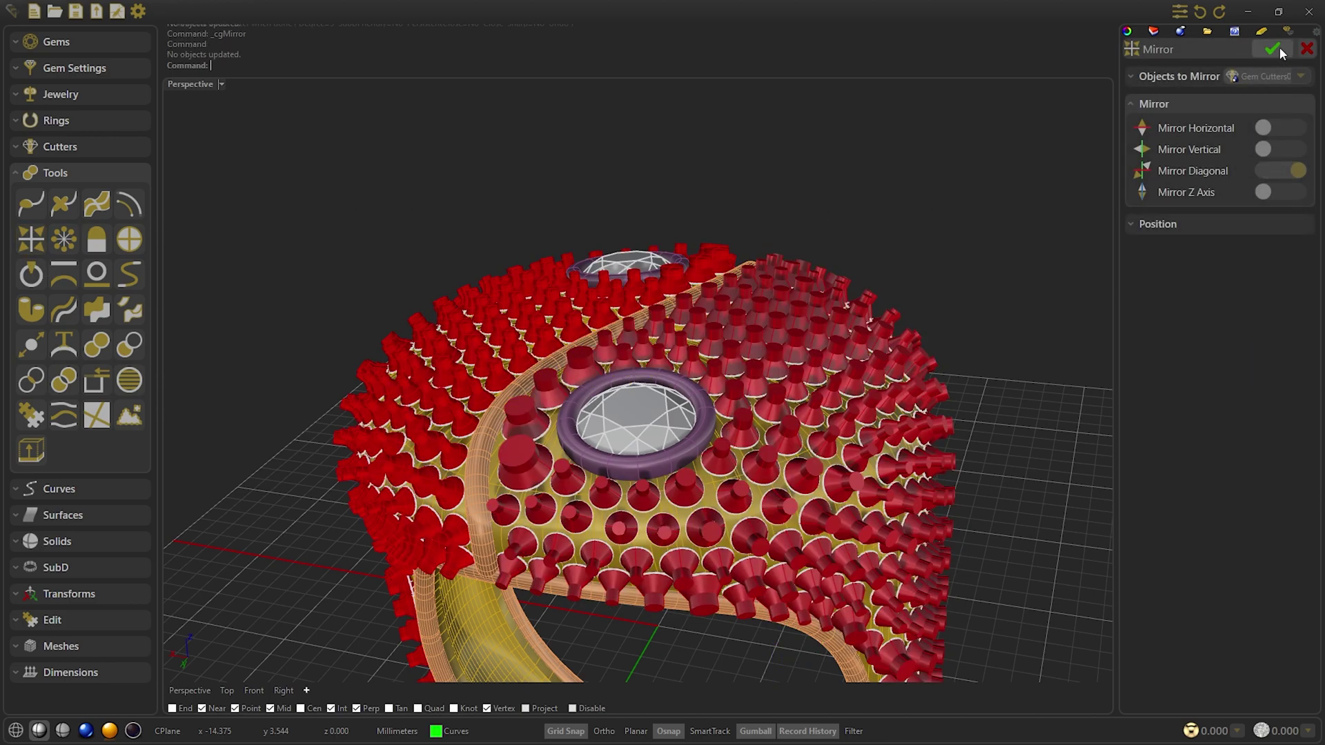
right_click_drag(918, 181, 920, 241)
Create azure cutters from the gems of both pavé halves on the signet's inner surface and accept them.
right_click_drag(337, 262, 64, 354)
left_click(55, 146)
left_click(56, 219)
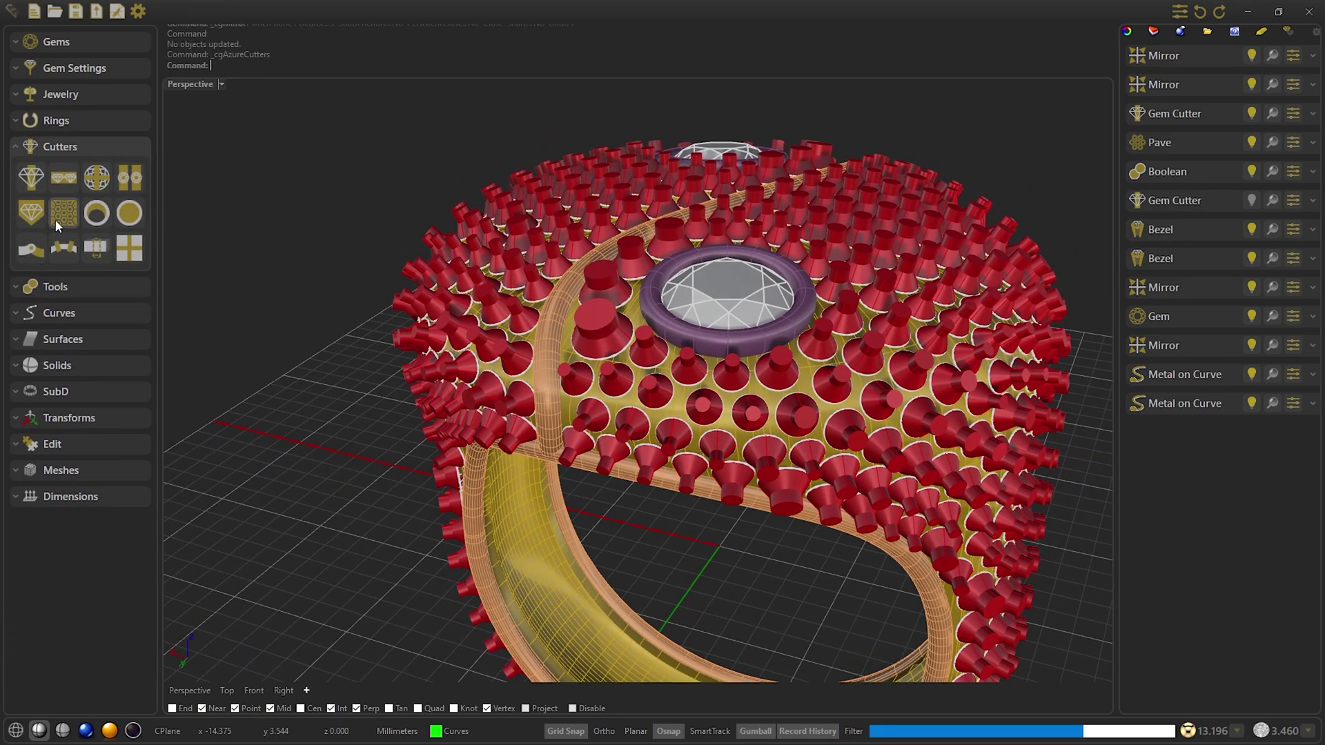
left_click(1254, 110)
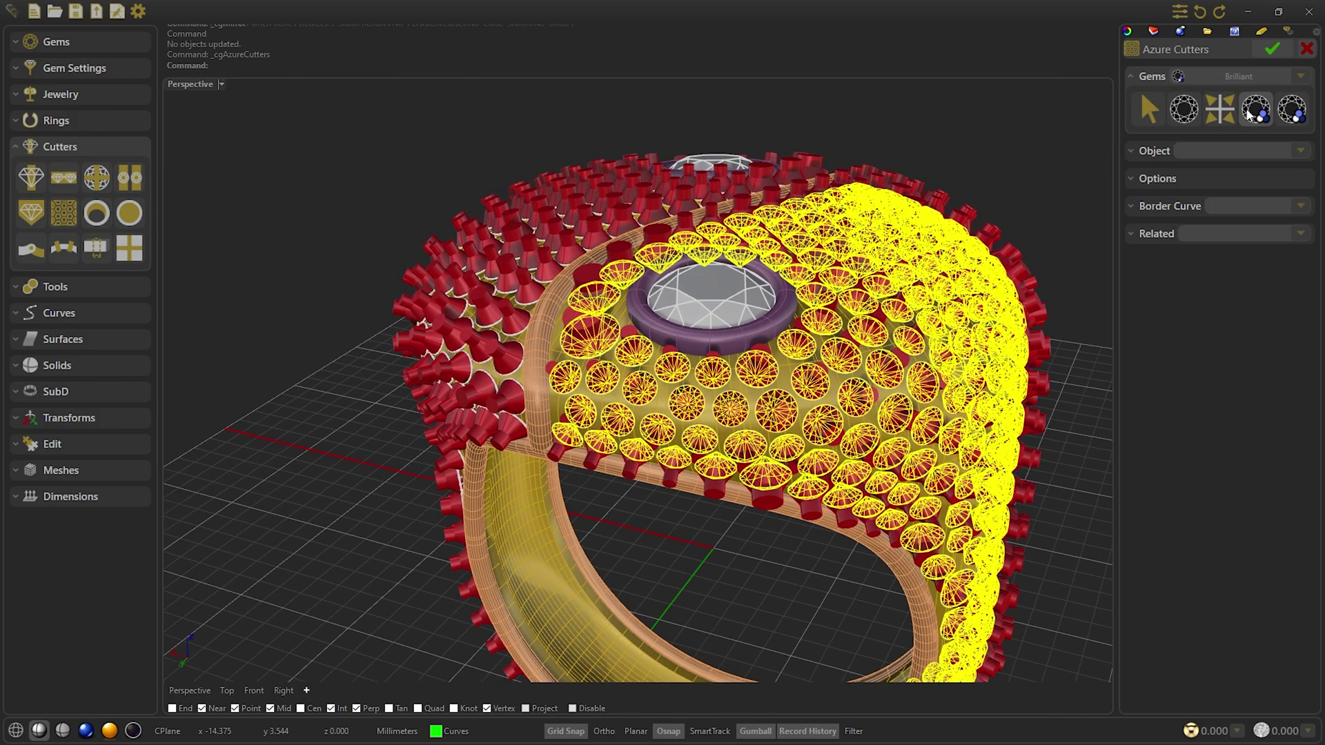
left_click(1288, 110)
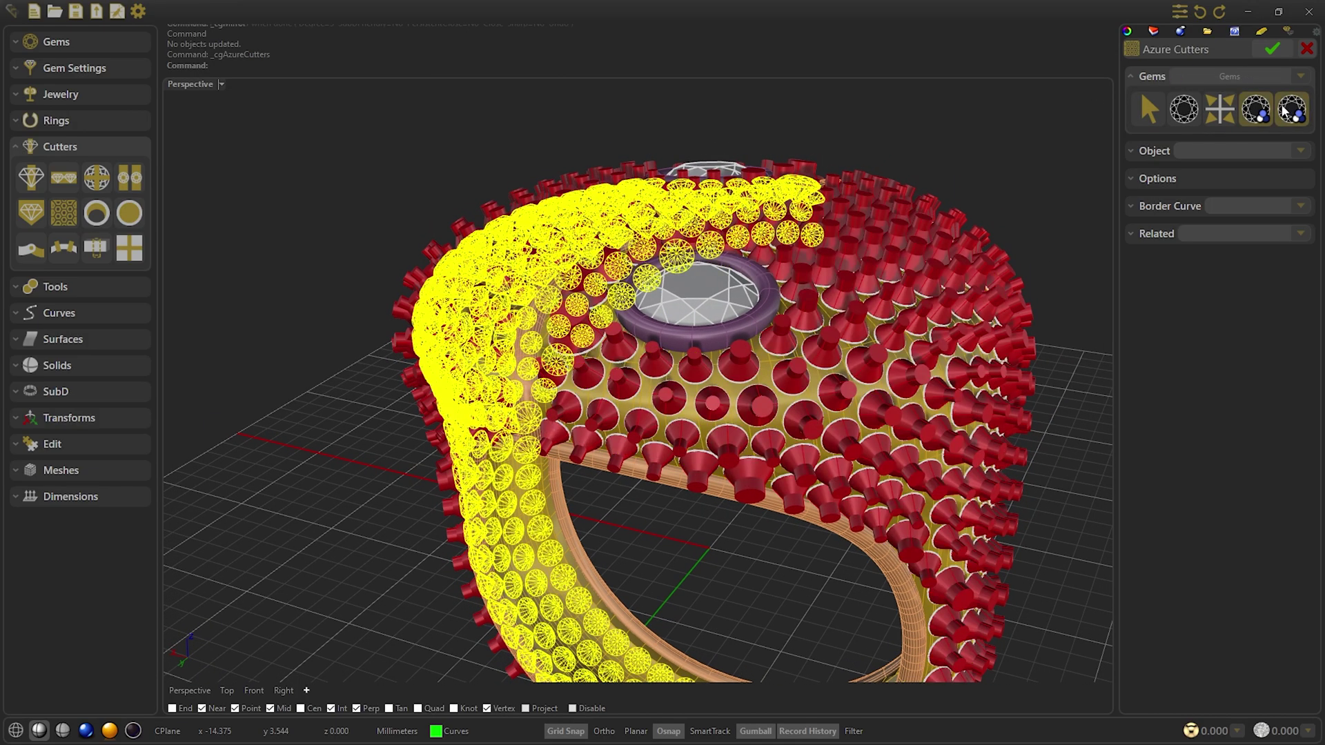
left_click(1139, 152)
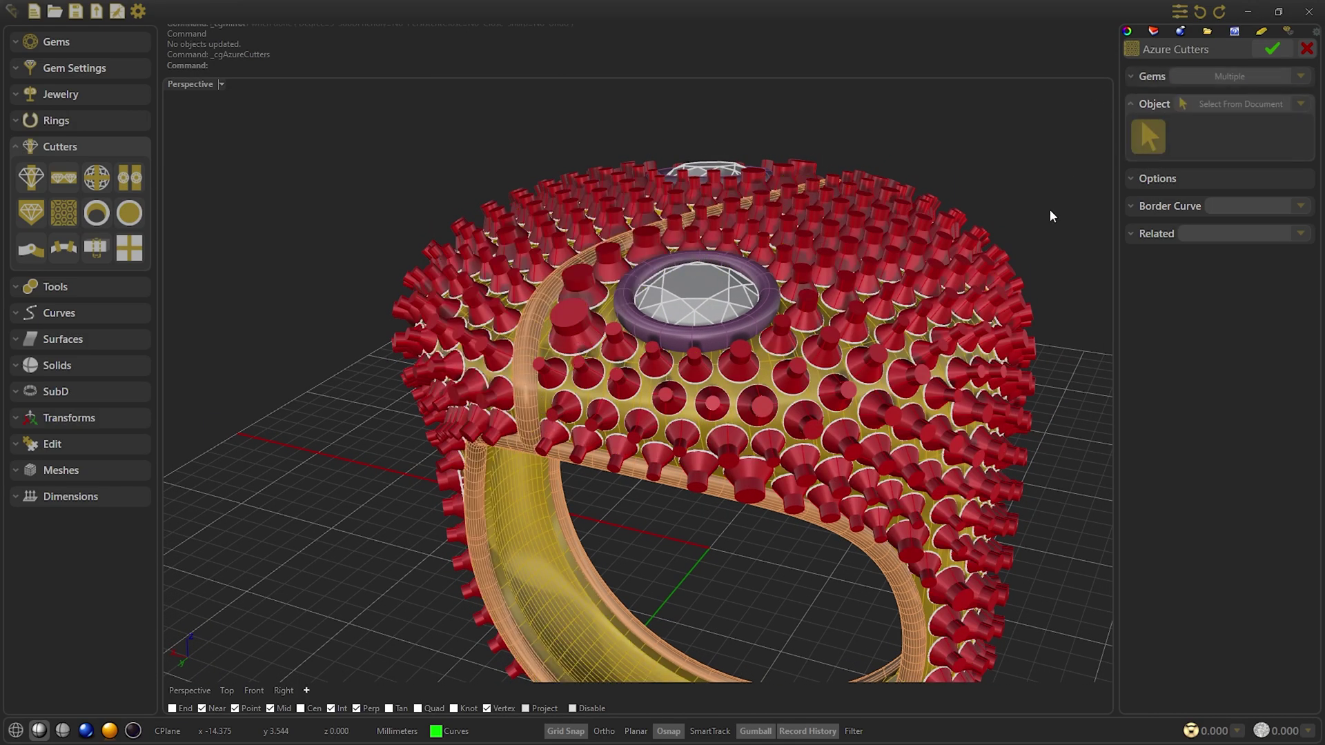
left_click(525, 522)
key("Return")
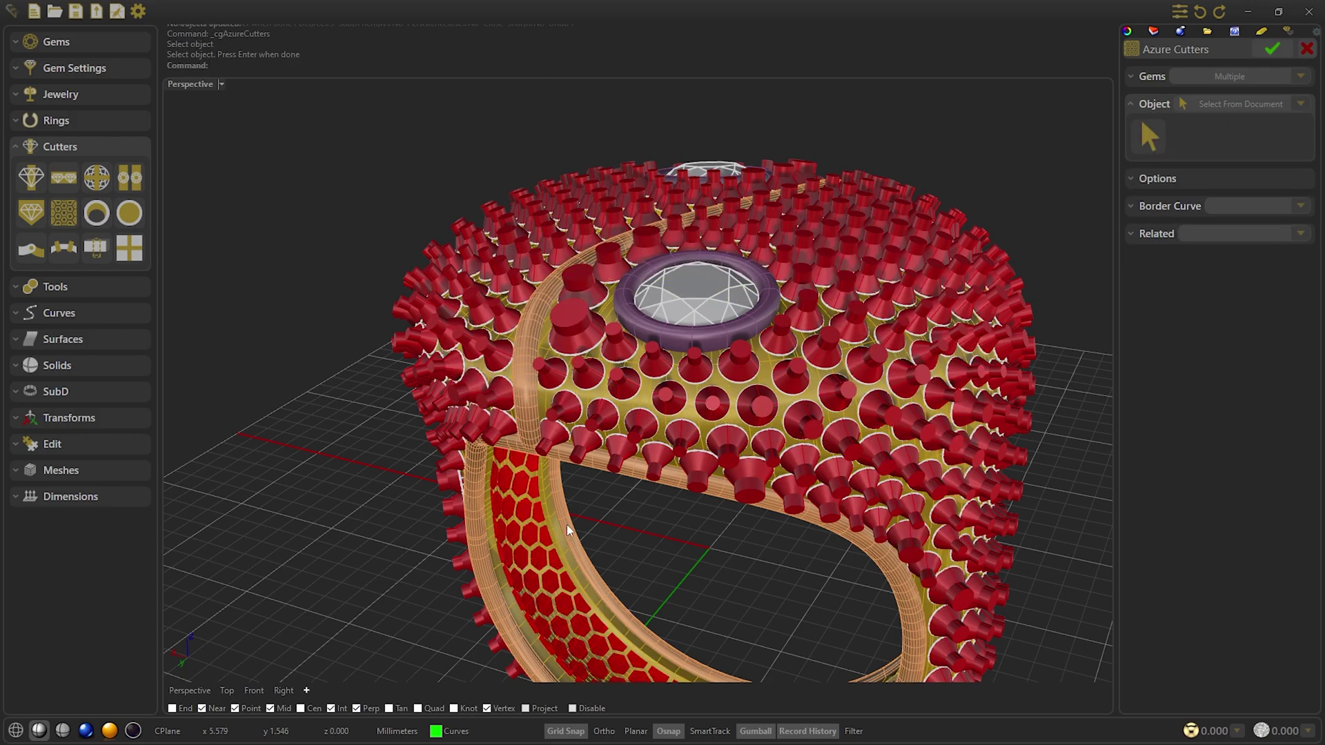
left_click(1270, 54)
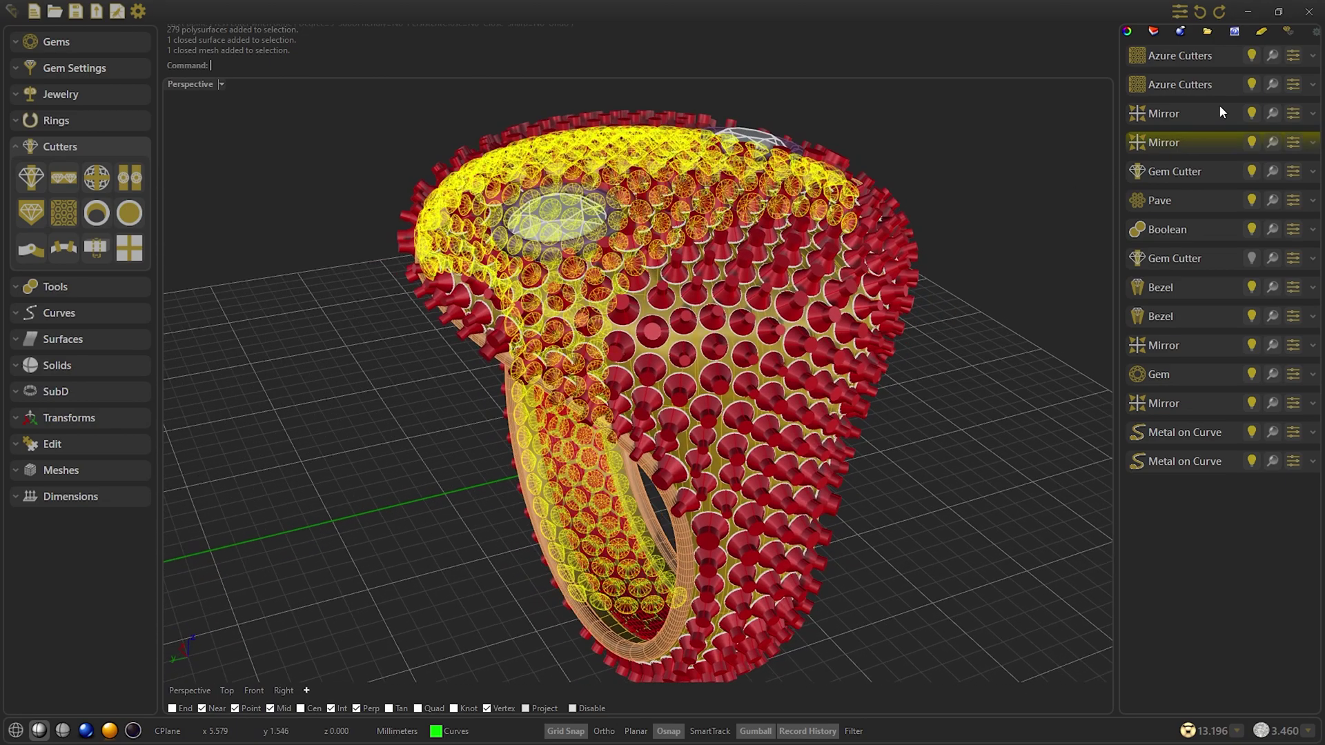
Hide the azure cutters, the pavé's gem cutters and their mirrored copy, leaving the gems shown.
left_click(1251, 84)
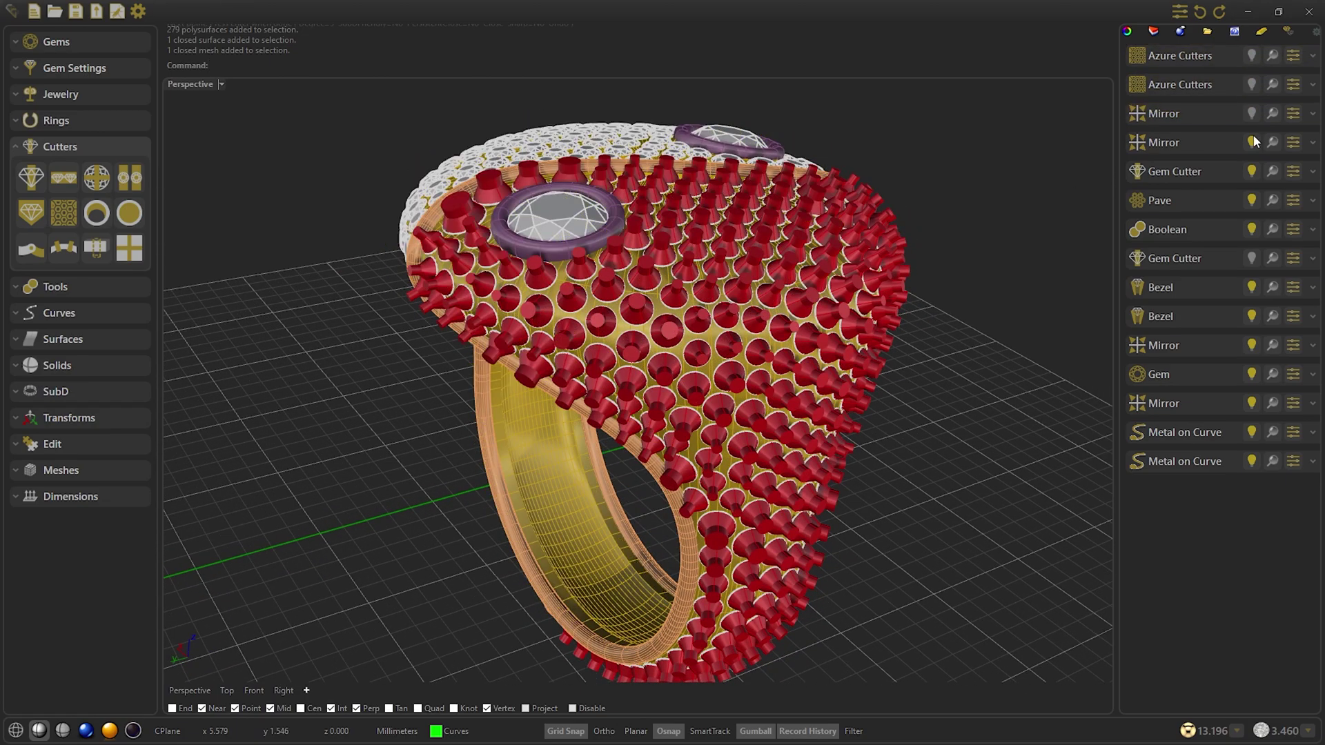
left_click(1252, 171)
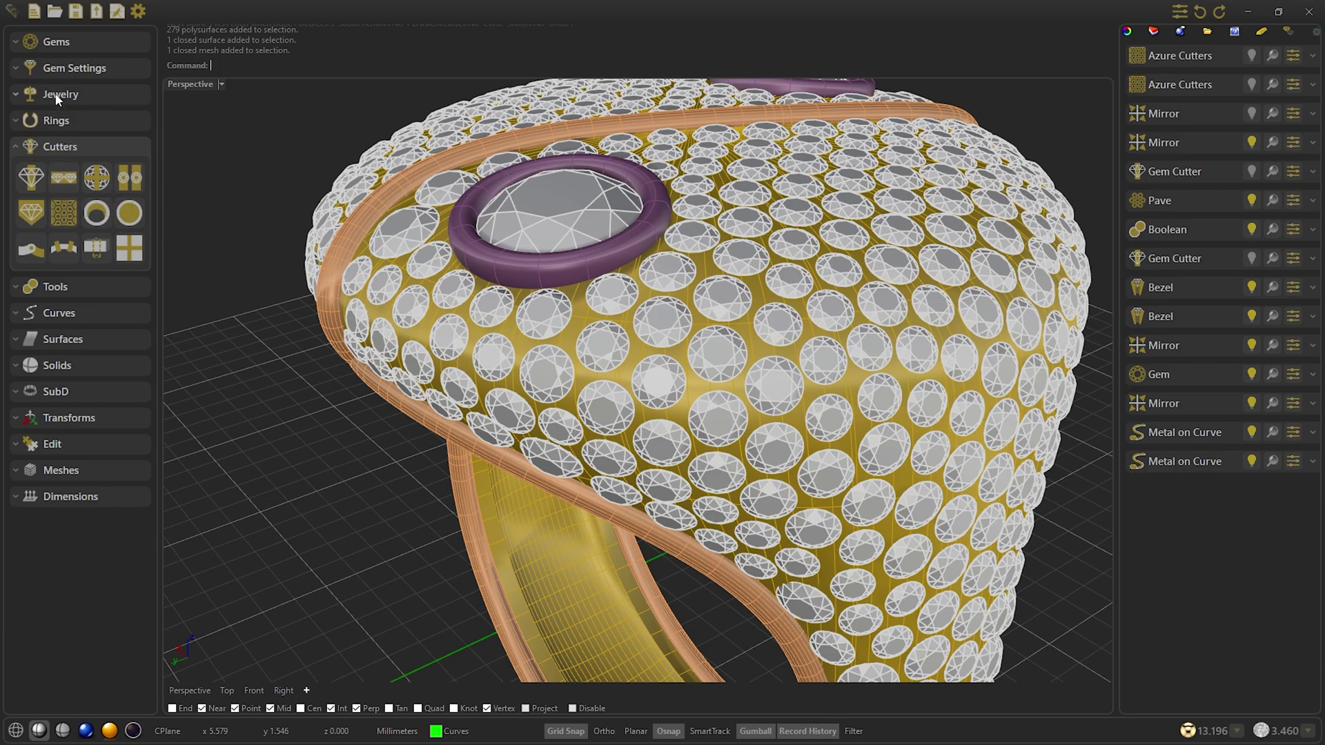
Generate pave prongs between the original side pavé's gems, using the signet boolean as the object.
left_click(59, 73)
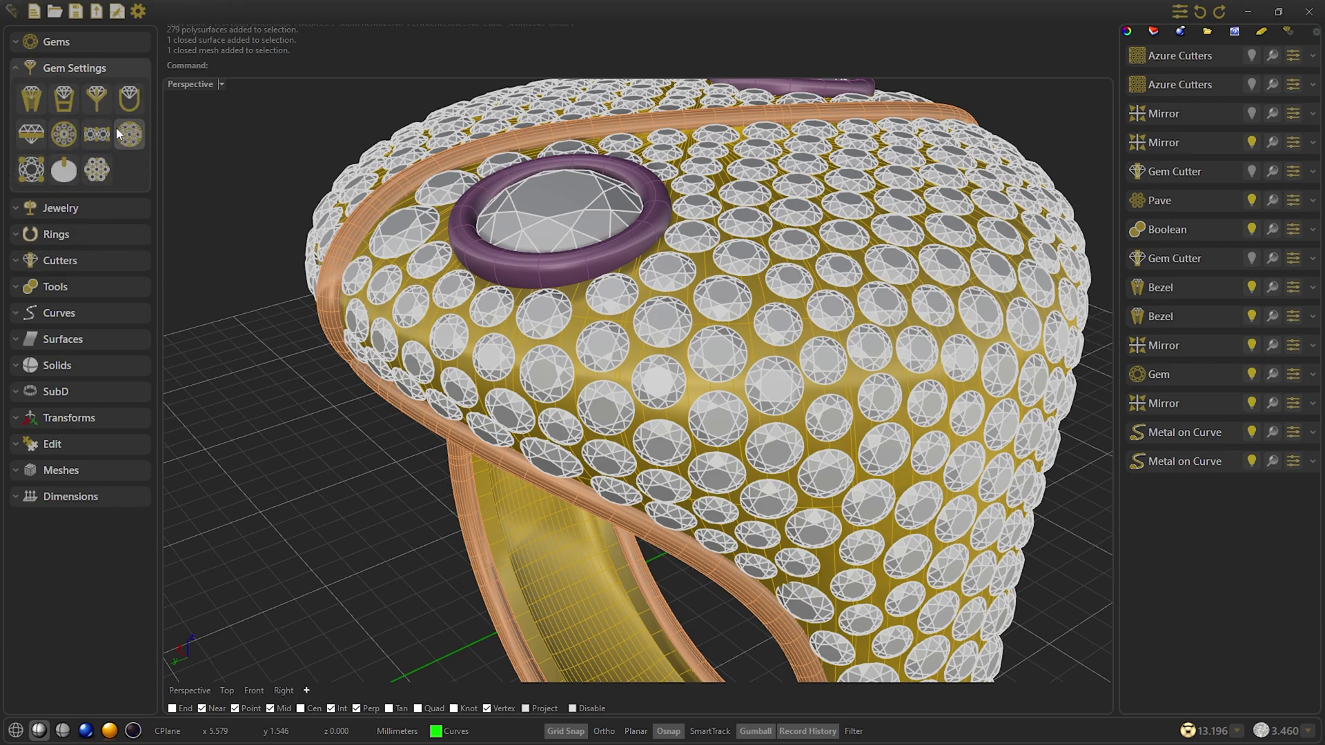
left_click(128, 136)
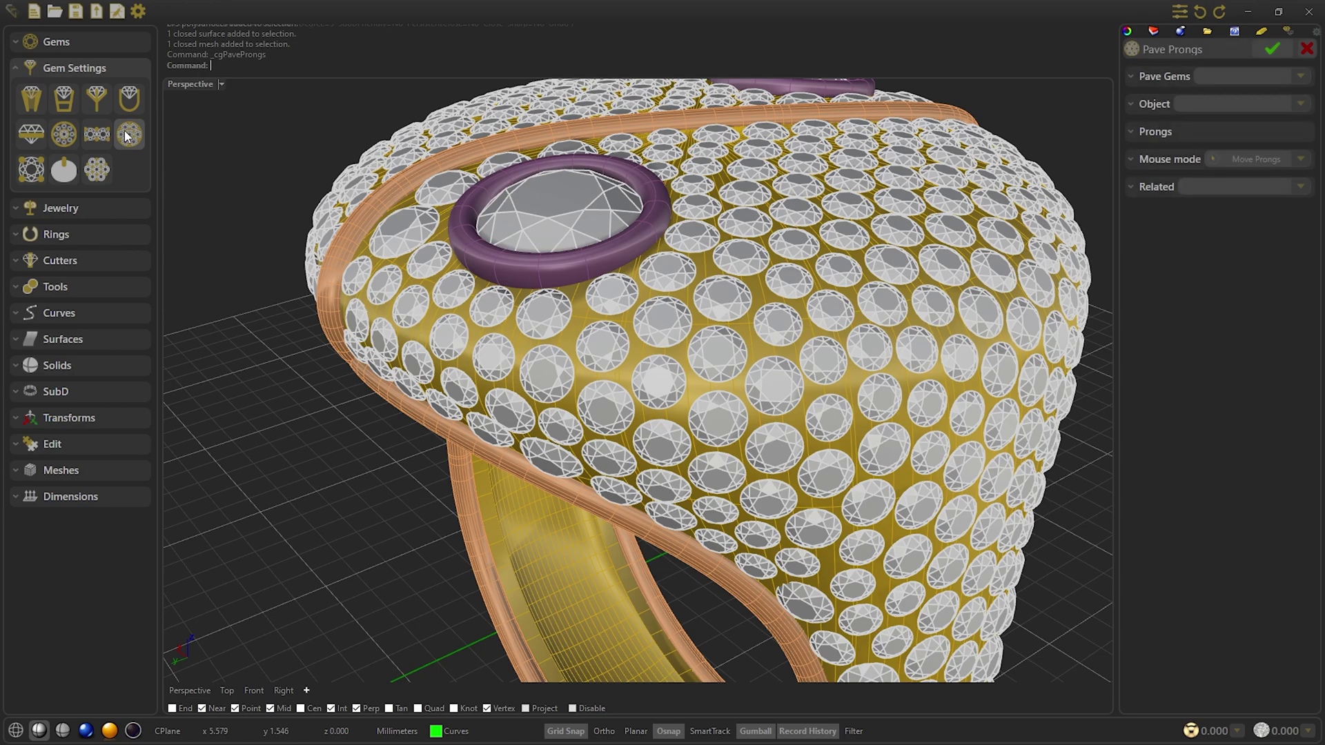
left_click(1132, 76)
left_click(1257, 112)
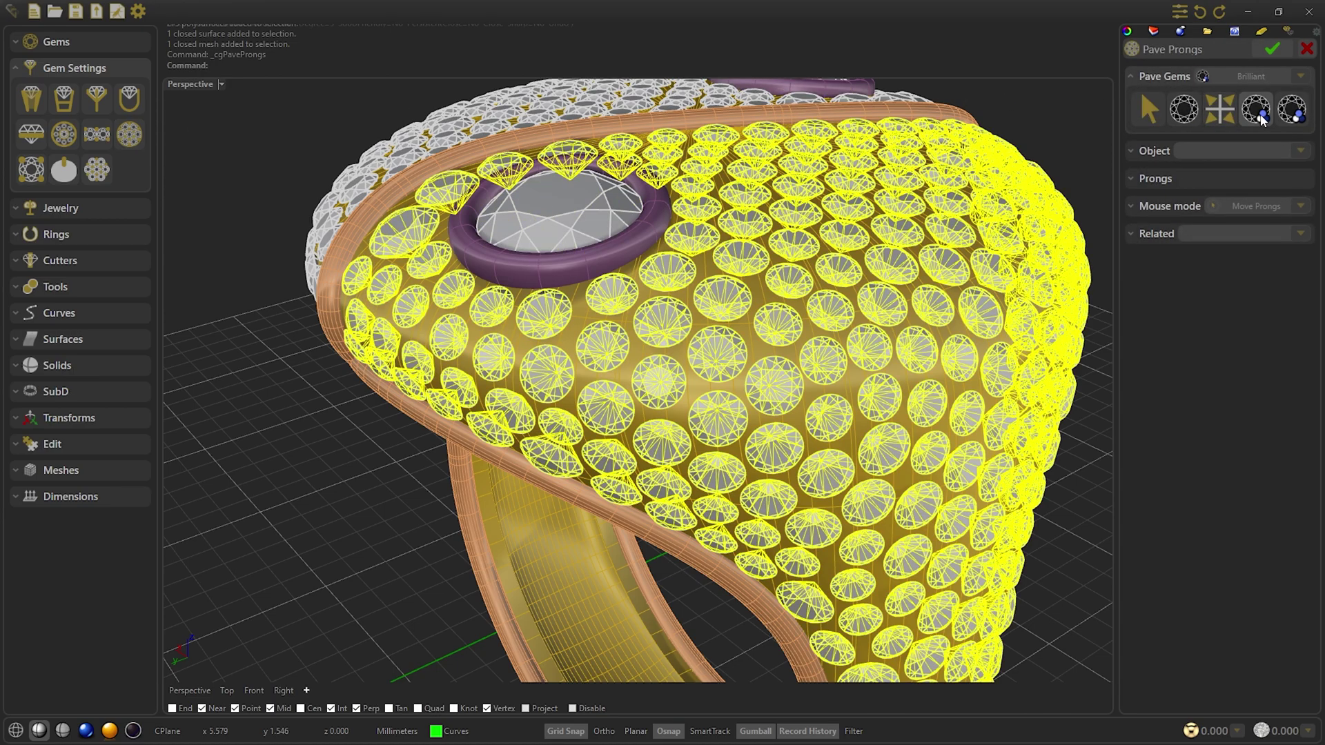
left_click(1257, 112)
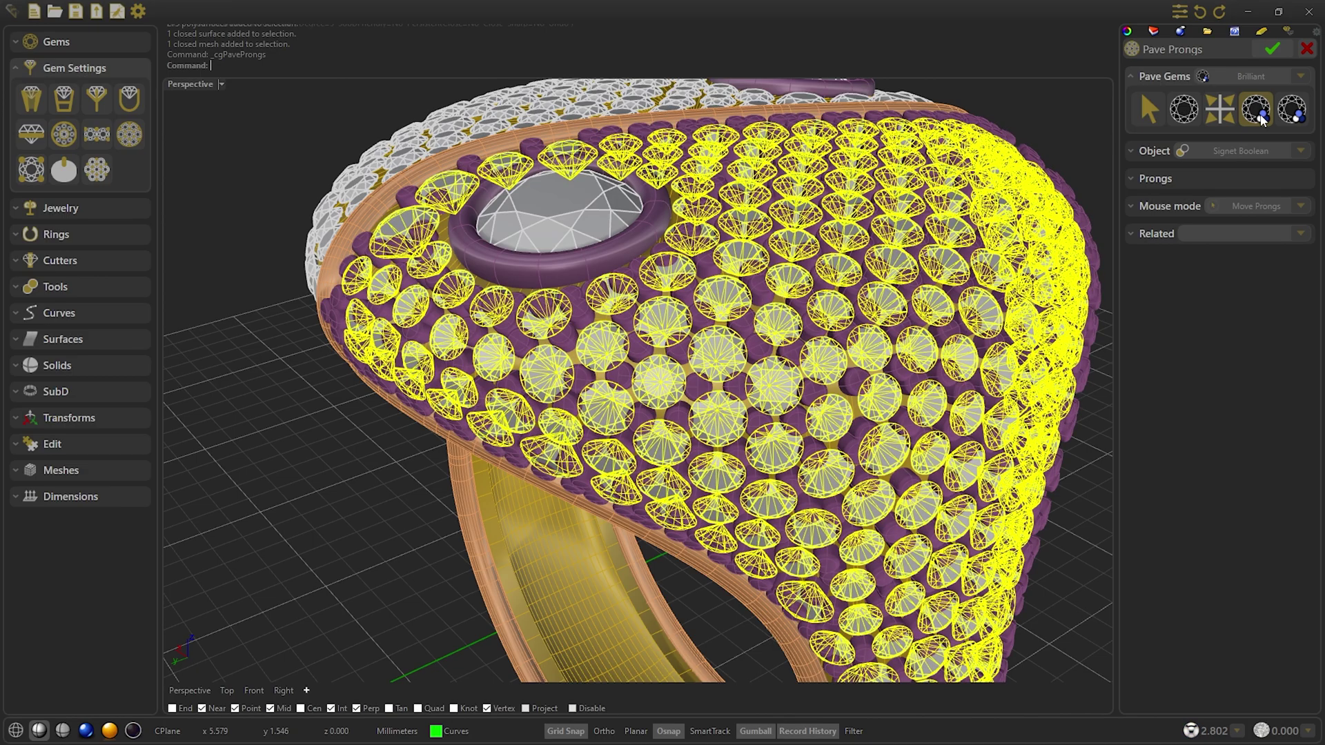
Set the pave prongs' margin to 0.20 and their height to 0.15.
right_click_drag(955, 356, 877, 325)
left_click(1170, 180)
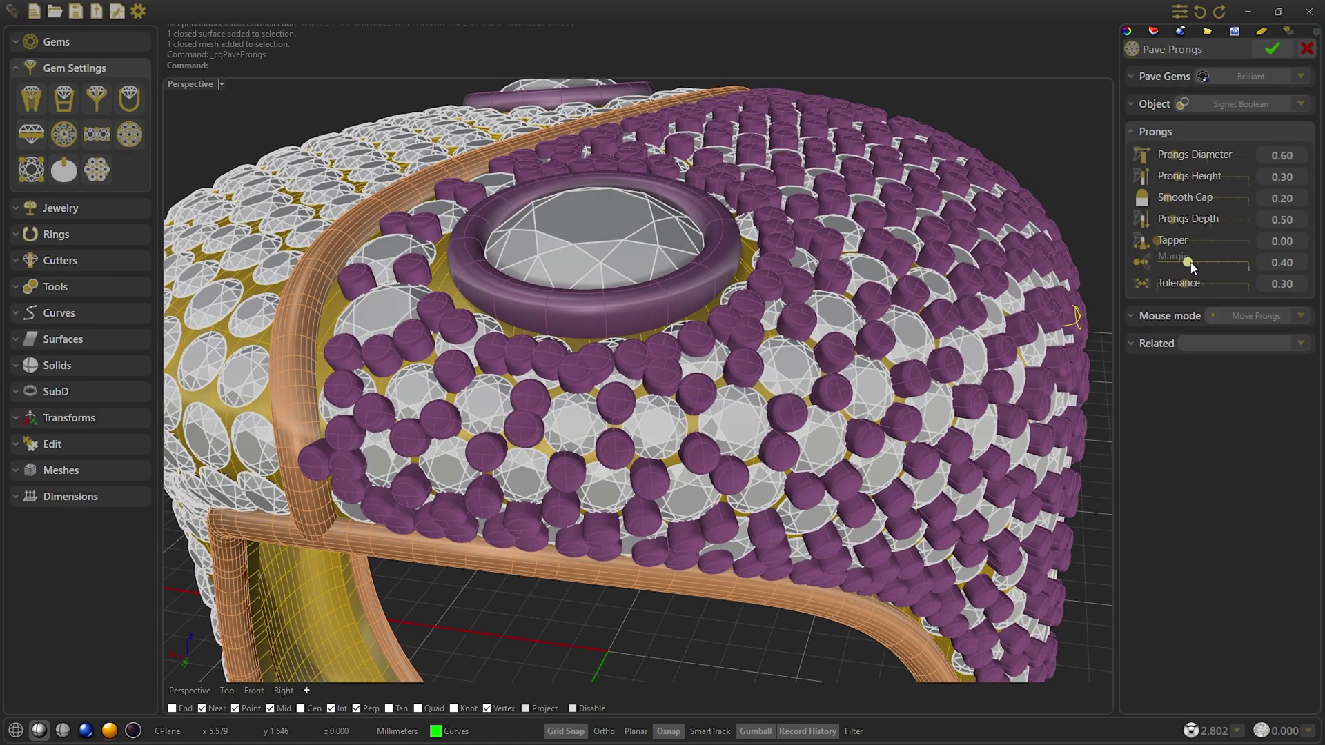
left_click(1188, 263)
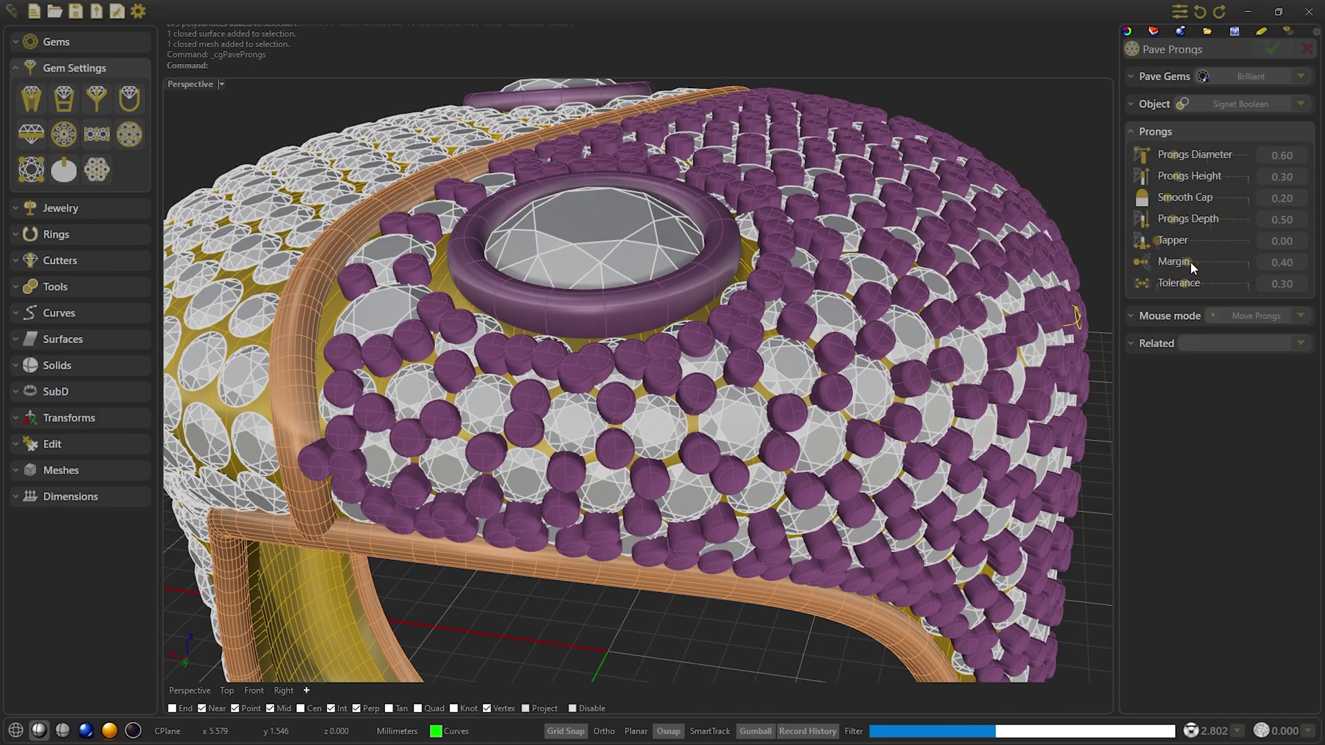
left_click_drag(1175, 269, 1171, 271)
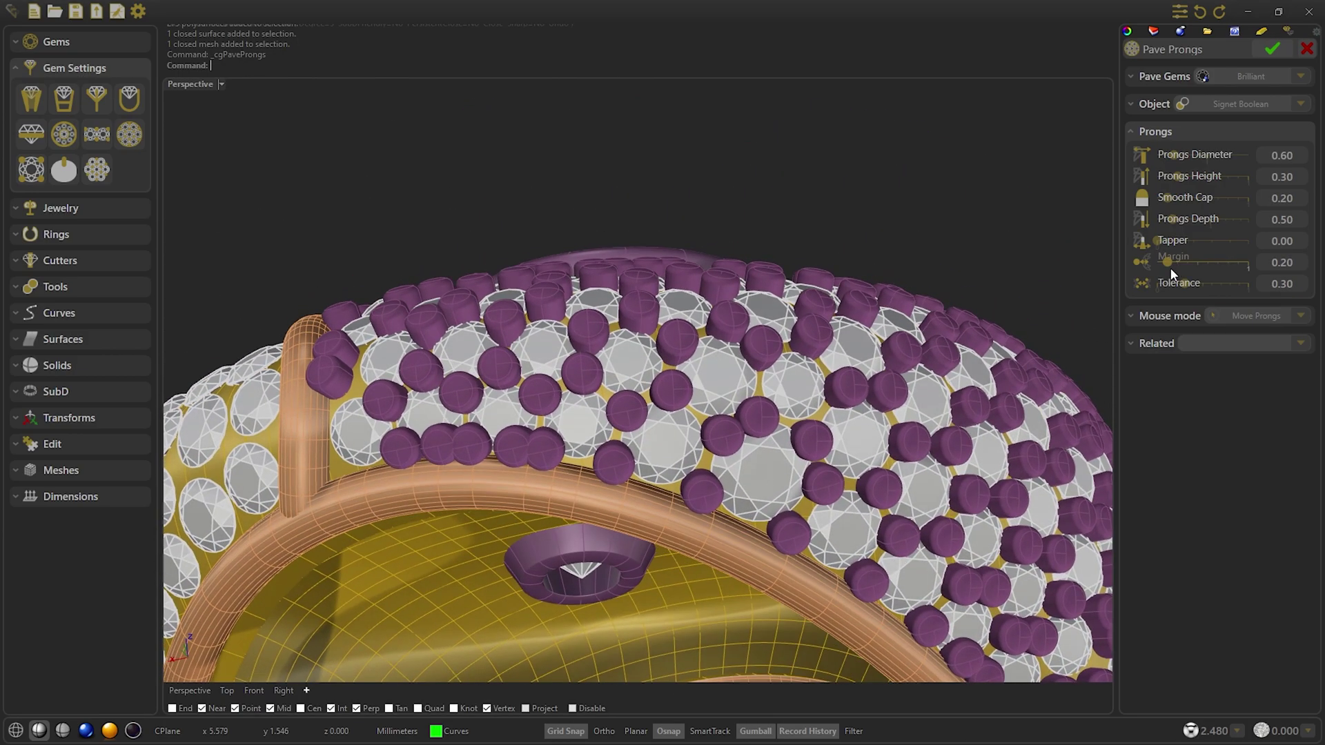
left_click(1266, 178)
type("0.15")
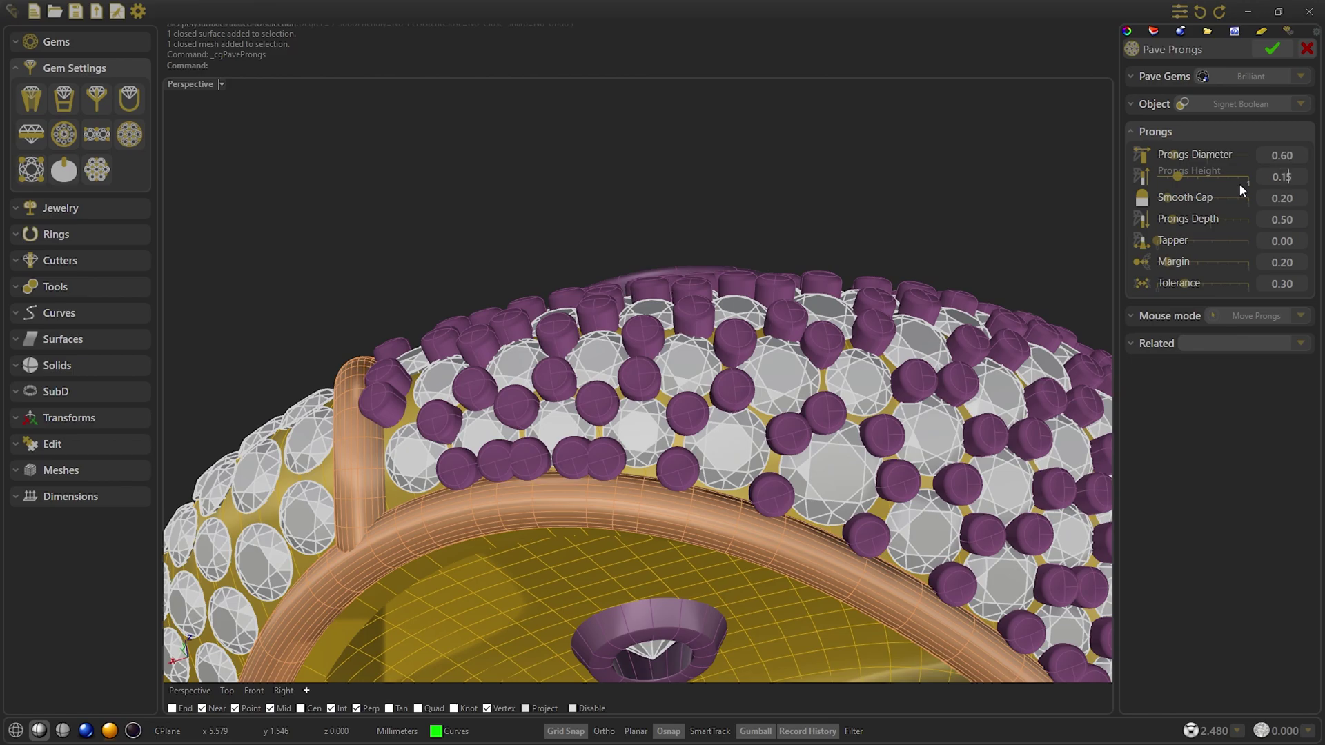
key("Return")
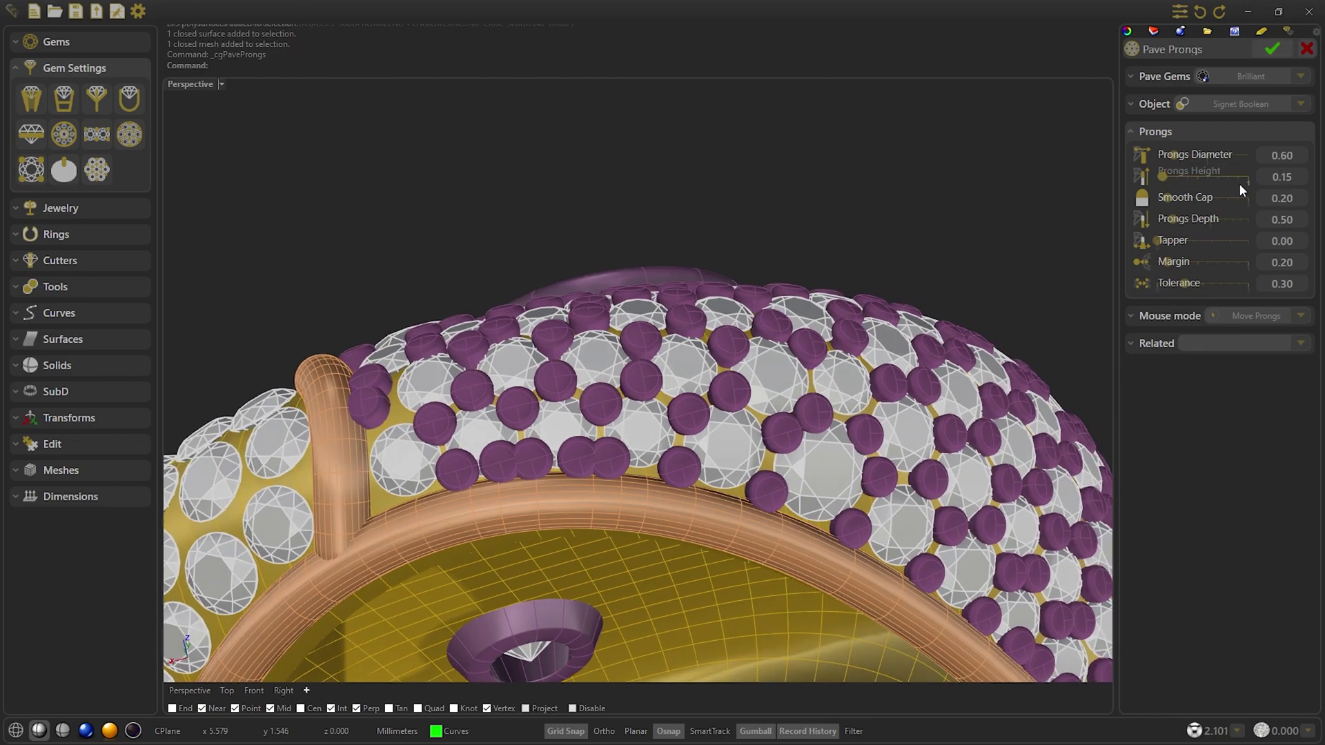
Add a 0.50 mm prong between the two gems bordering the S-shaped rail near the bezel.
left_click(1149, 312)
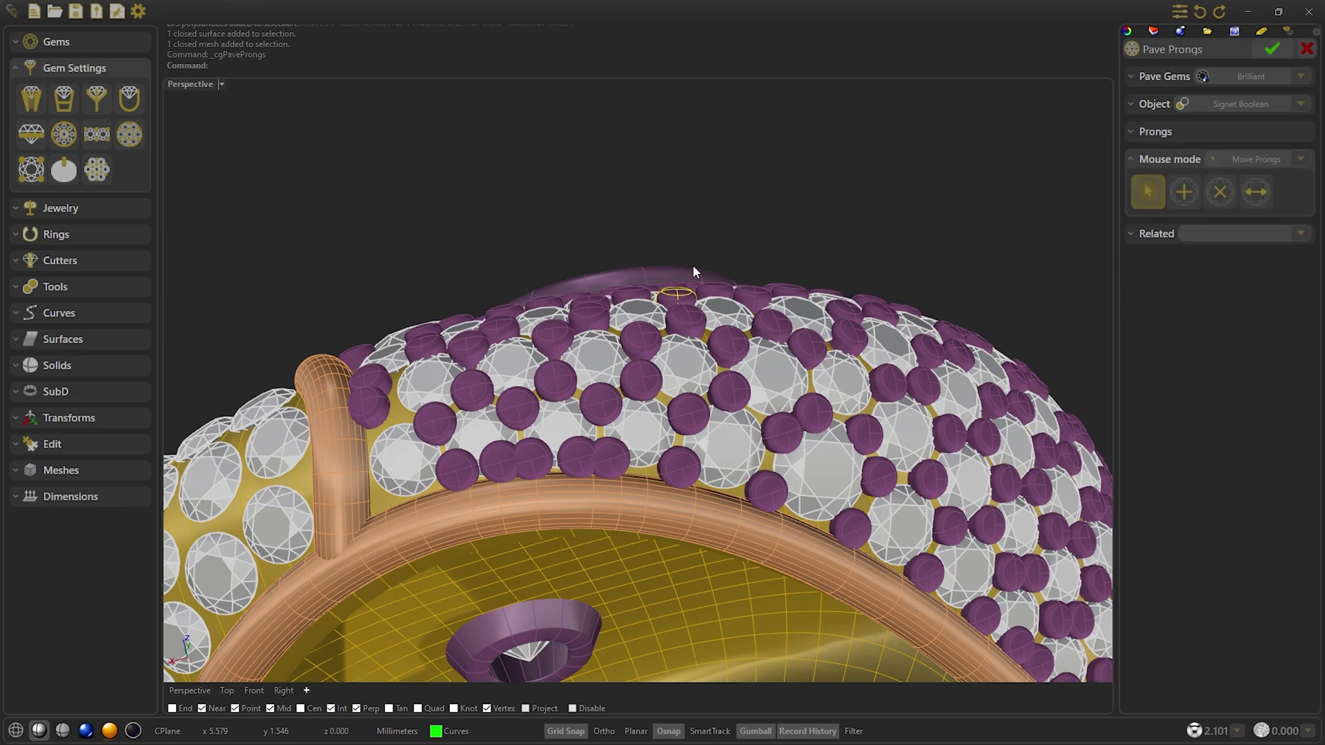
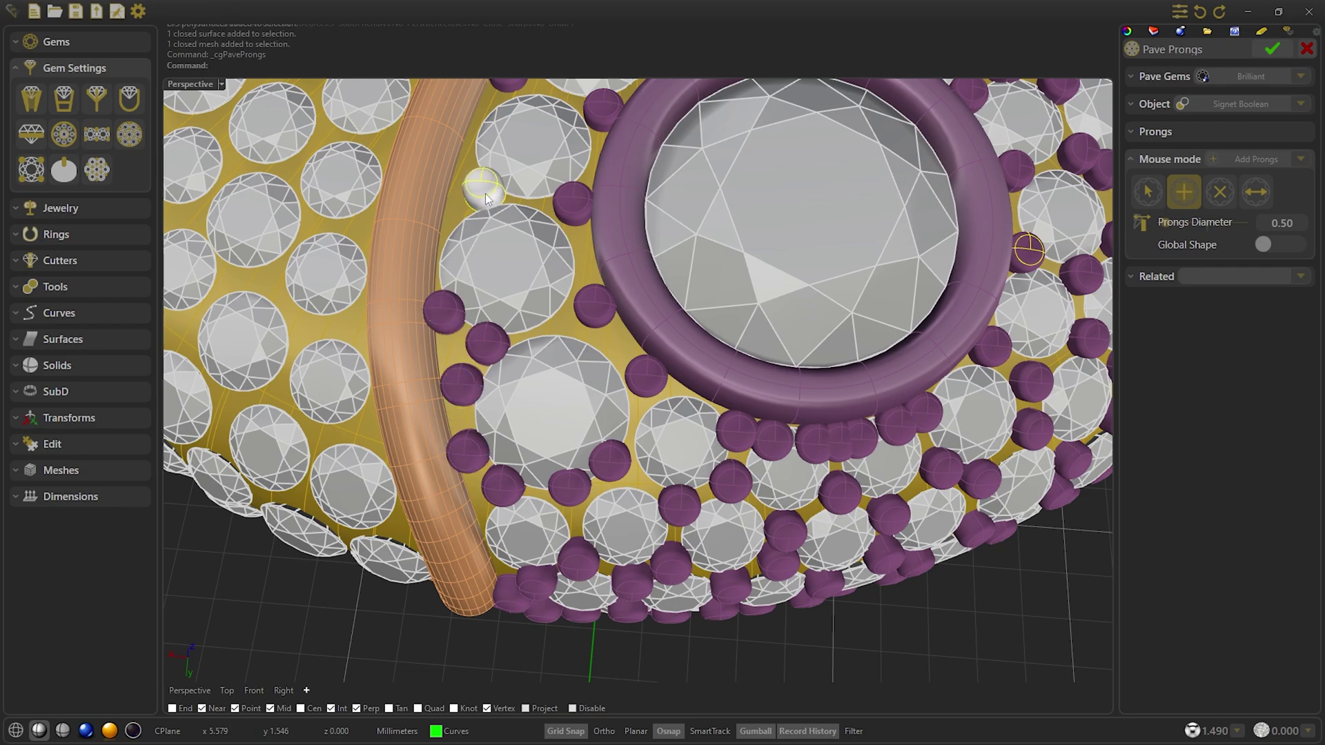
left_click(486, 194)
right_click_drag(673, 186, 579, 335)
left_click(1140, 193)
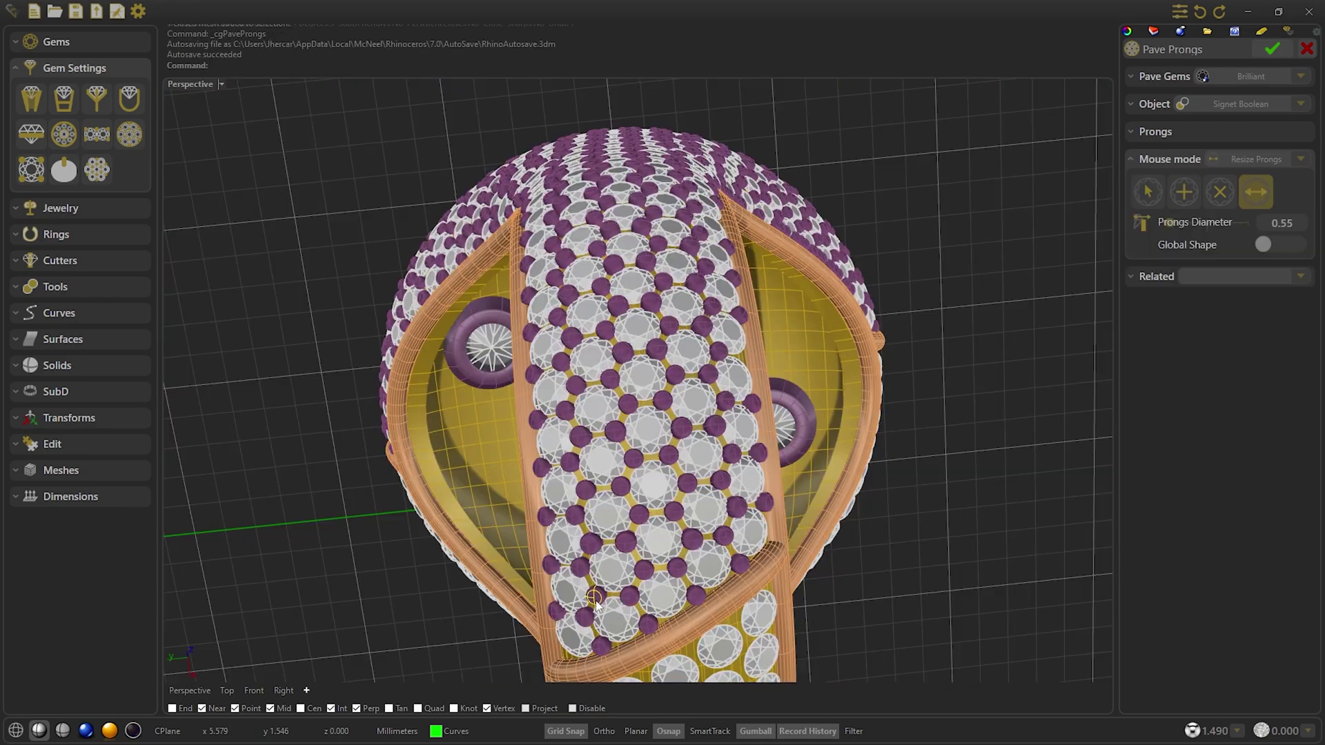
Add 0.50 mm prongs to the unsupported gems along the shank section of the side pavé.
left_click(1184, 192)
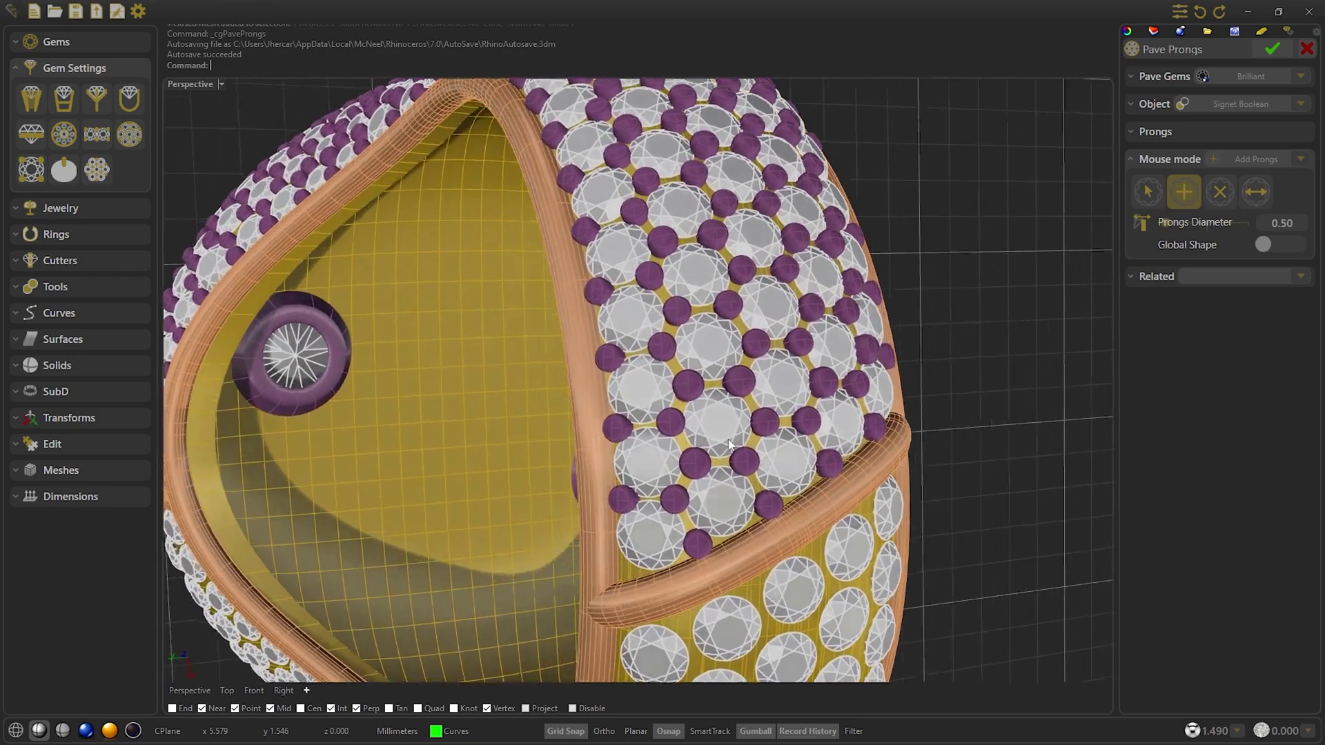
right_click_drag(730, 445, 843, 456)
left_click(844, 455)
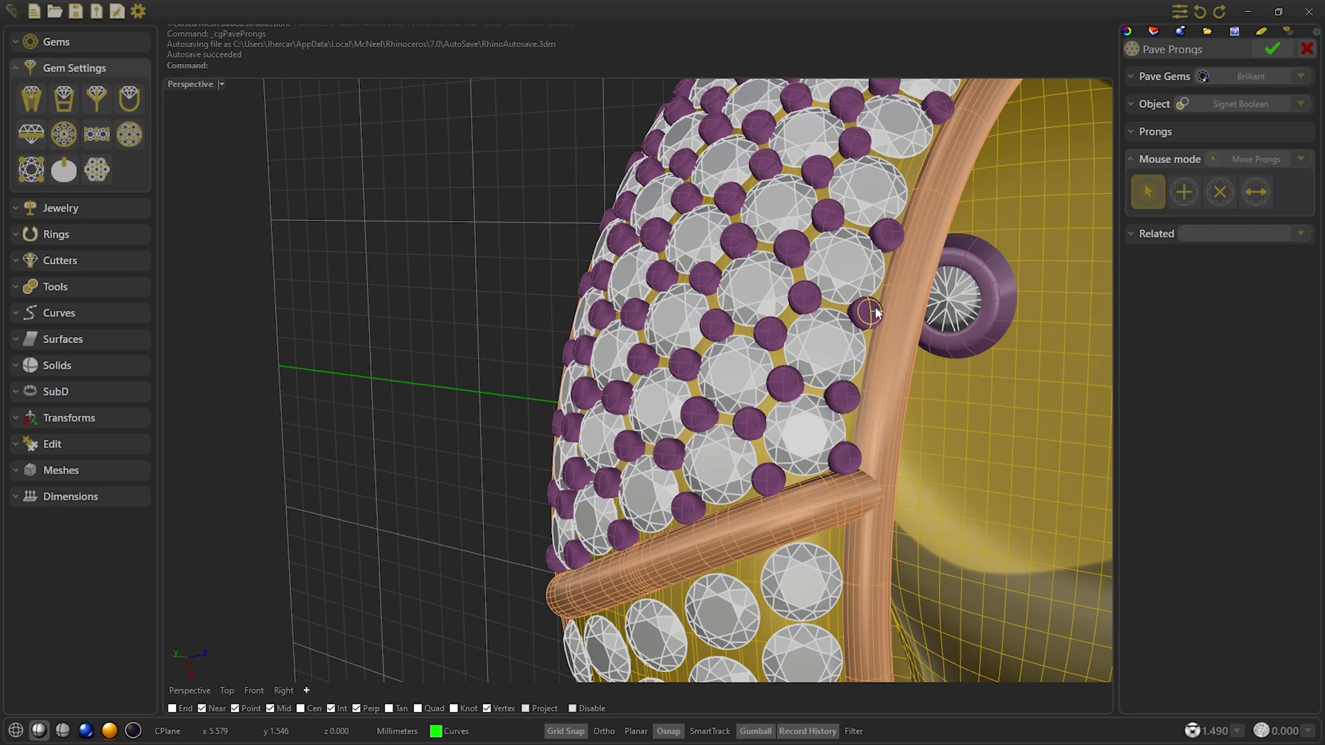
right_click_drag(875, 312, 1104, 245)
left_click(1183, 193)
left_click(818, 295)
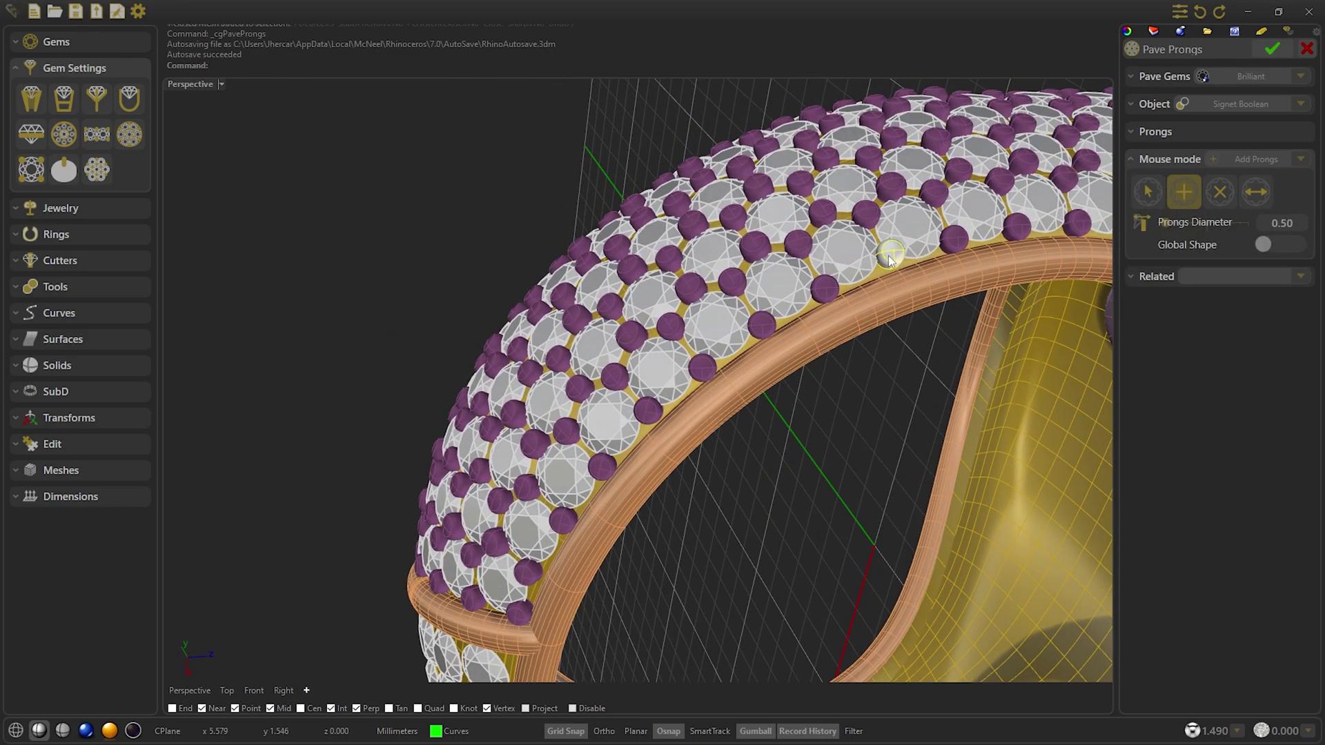
Delete a crowded prong beside the finger-opening border and add a 0.60 mm prong between the neighbouring gems.
right_click_drag(890, 254, 1097, 262)
left_click(1218, 192)
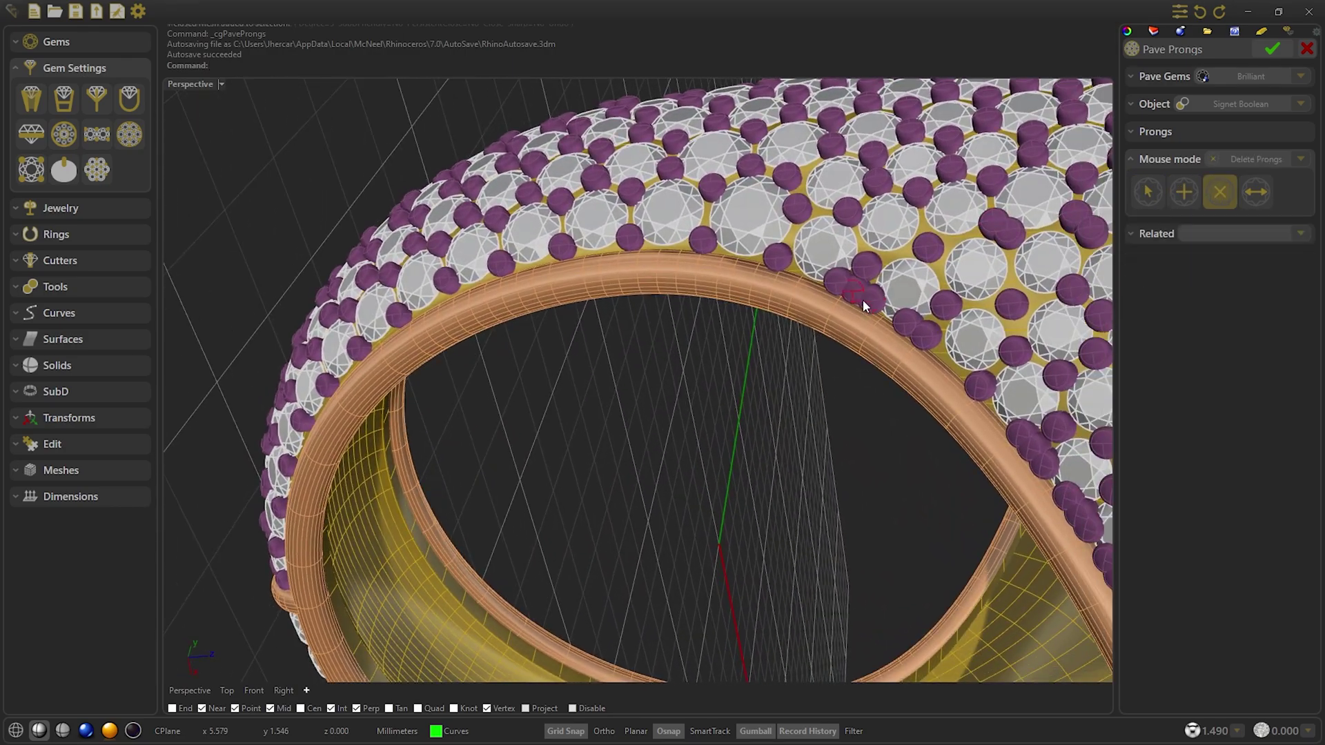
left_click(863, 299)
left_click(1184, 193)
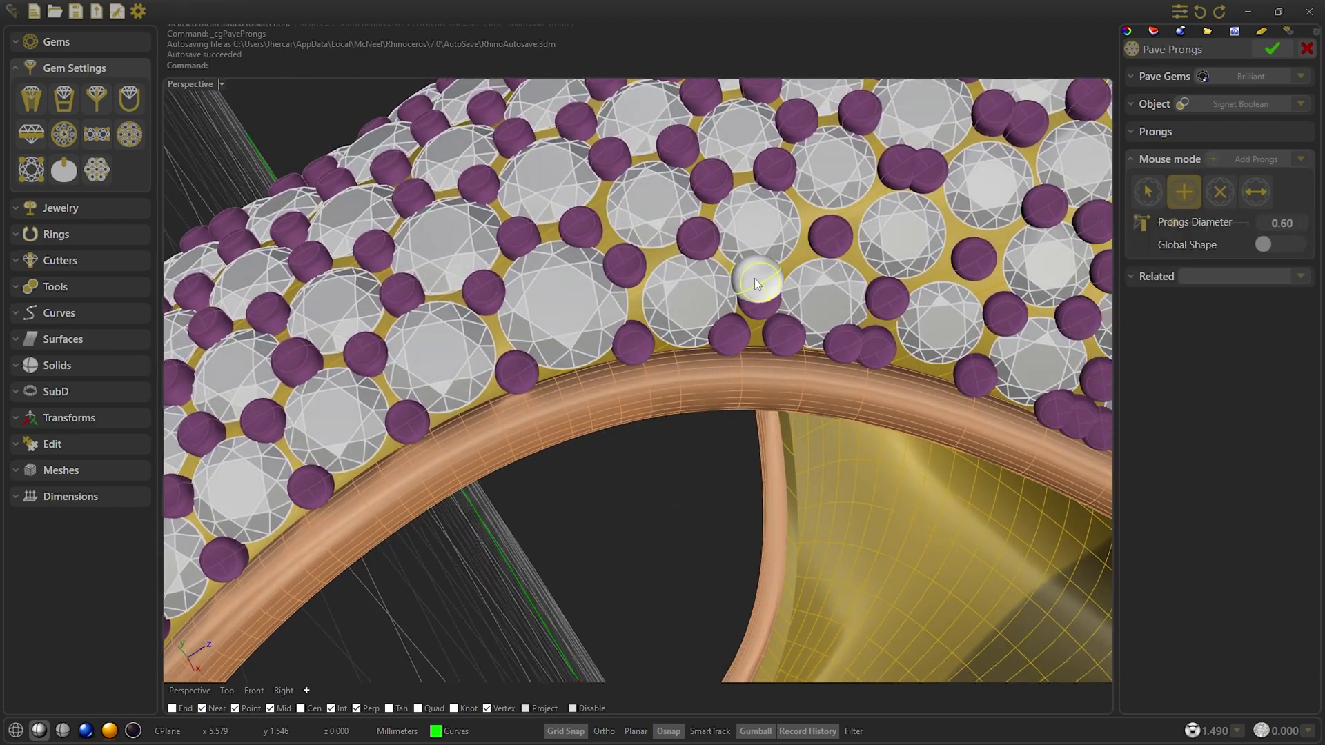
left_click(760, 283)
key("ctrl")
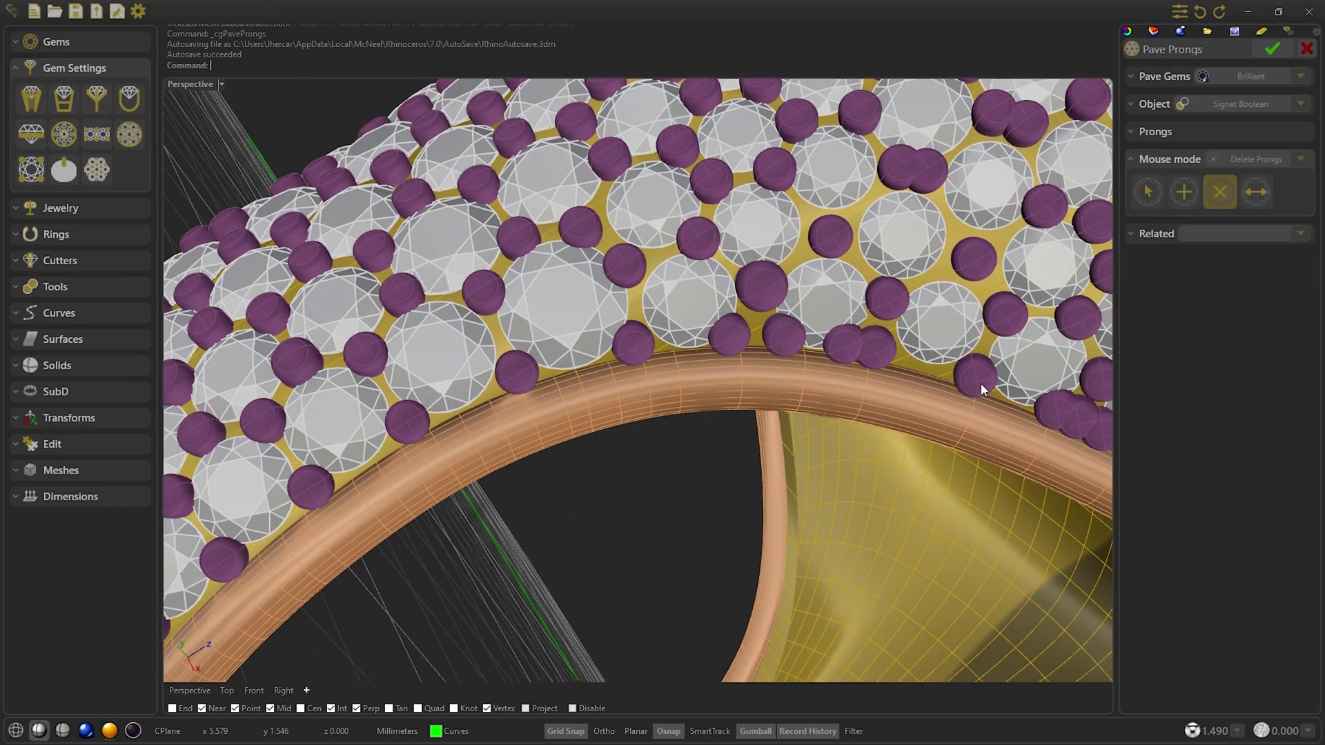
Remove the misplaced prong from the gap above the finger-opening border and add 0.50 mm prongs against the surrounding gems.
right_click_drag(830, 238, 722, 295)
left_click(722, 294)
key("ctrl")
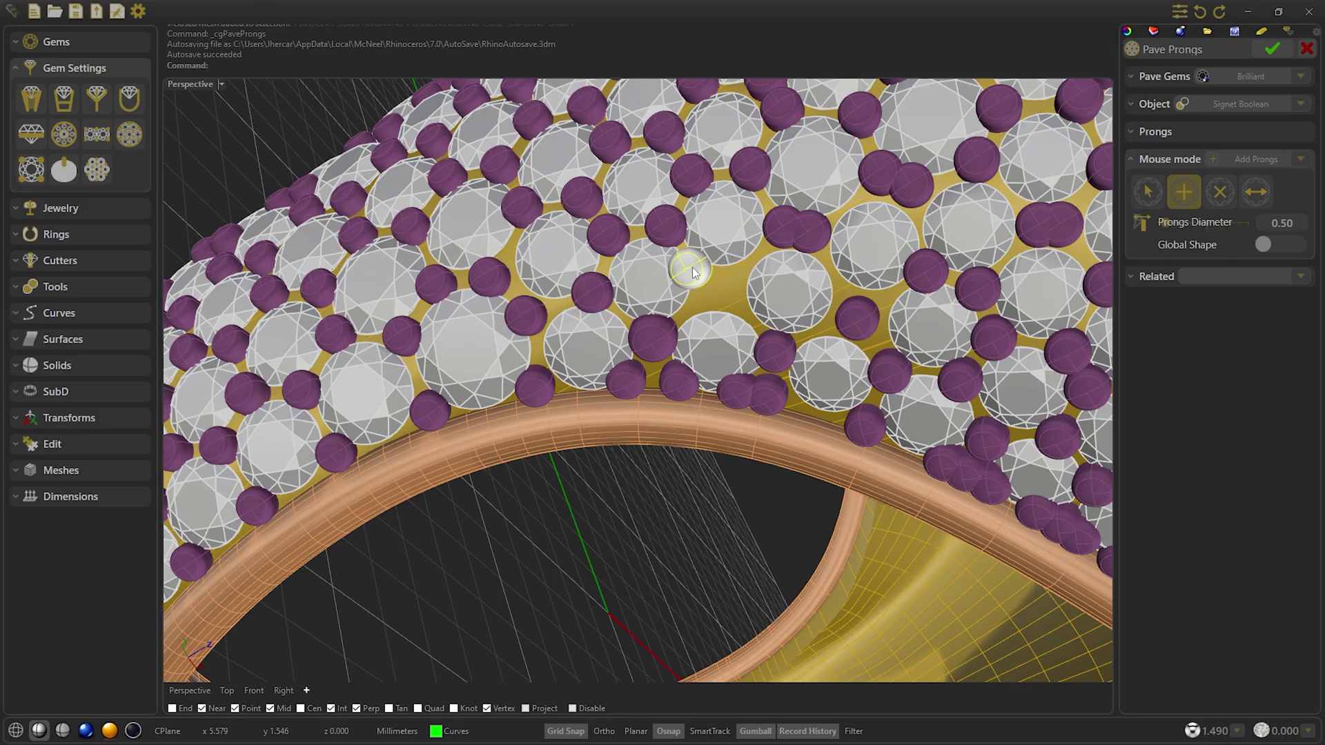
left_click(692, 267)
left_click(740, 306)
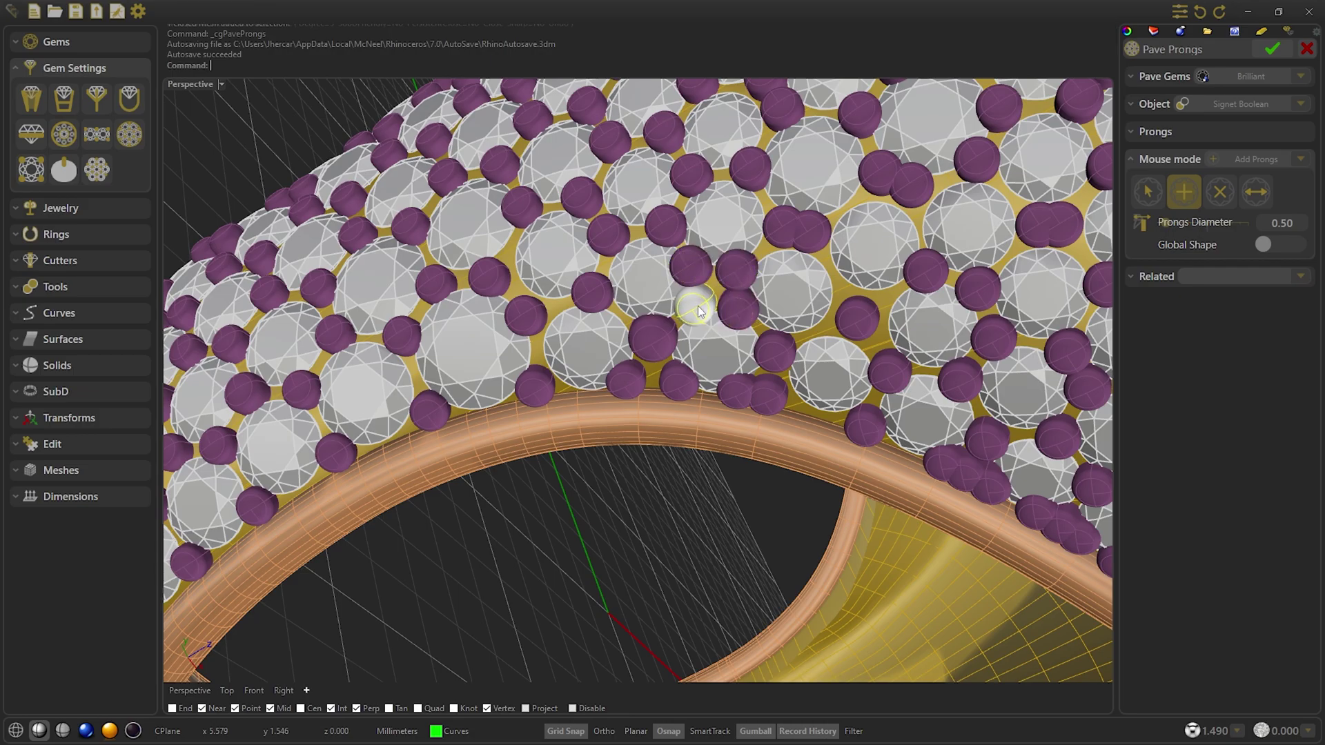
left_click(697, 305)
Add 0.40 mm prongs in the narrow gaps between the round bezel and its surrounding pavé gems.
right_click_drag(698, 305, 759, 458)
key("ctrl")
key("ctrl")
key("ctrl")
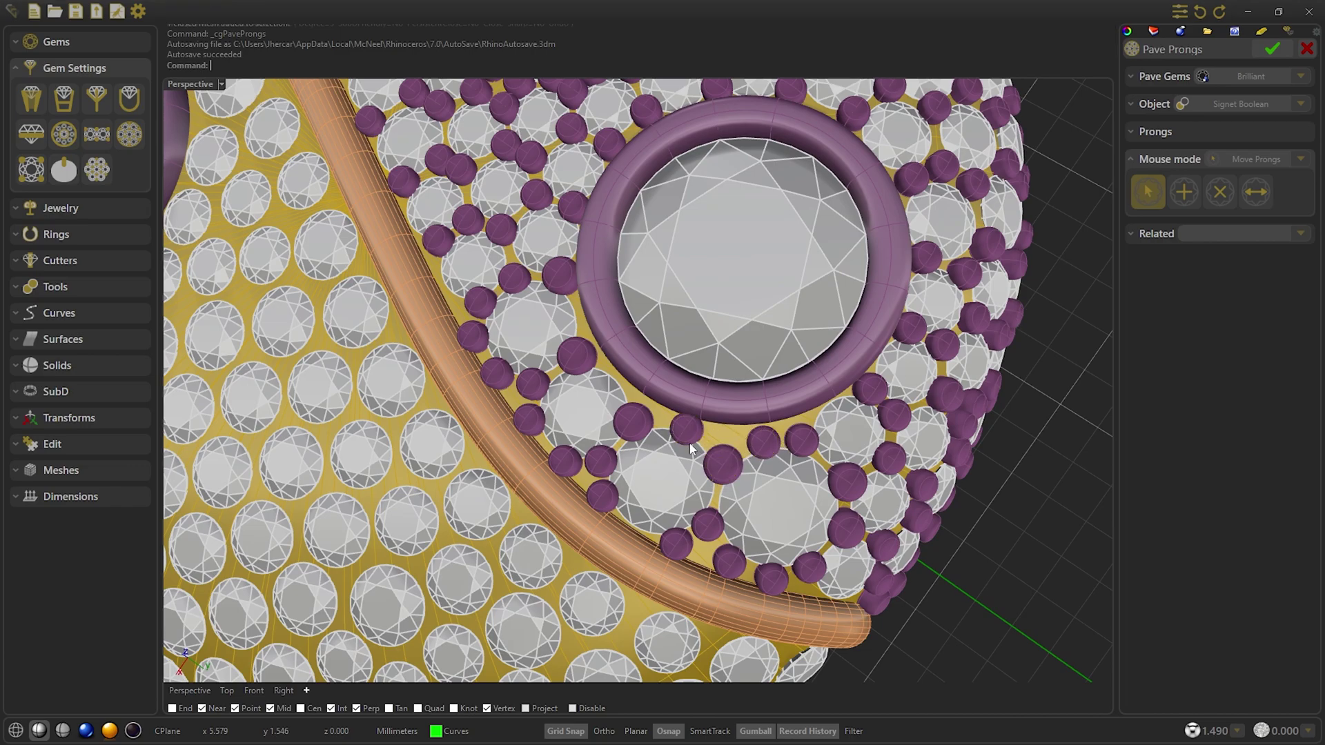
right_click_drag(758, 449, 747, 429)
left_click(1195, 194)
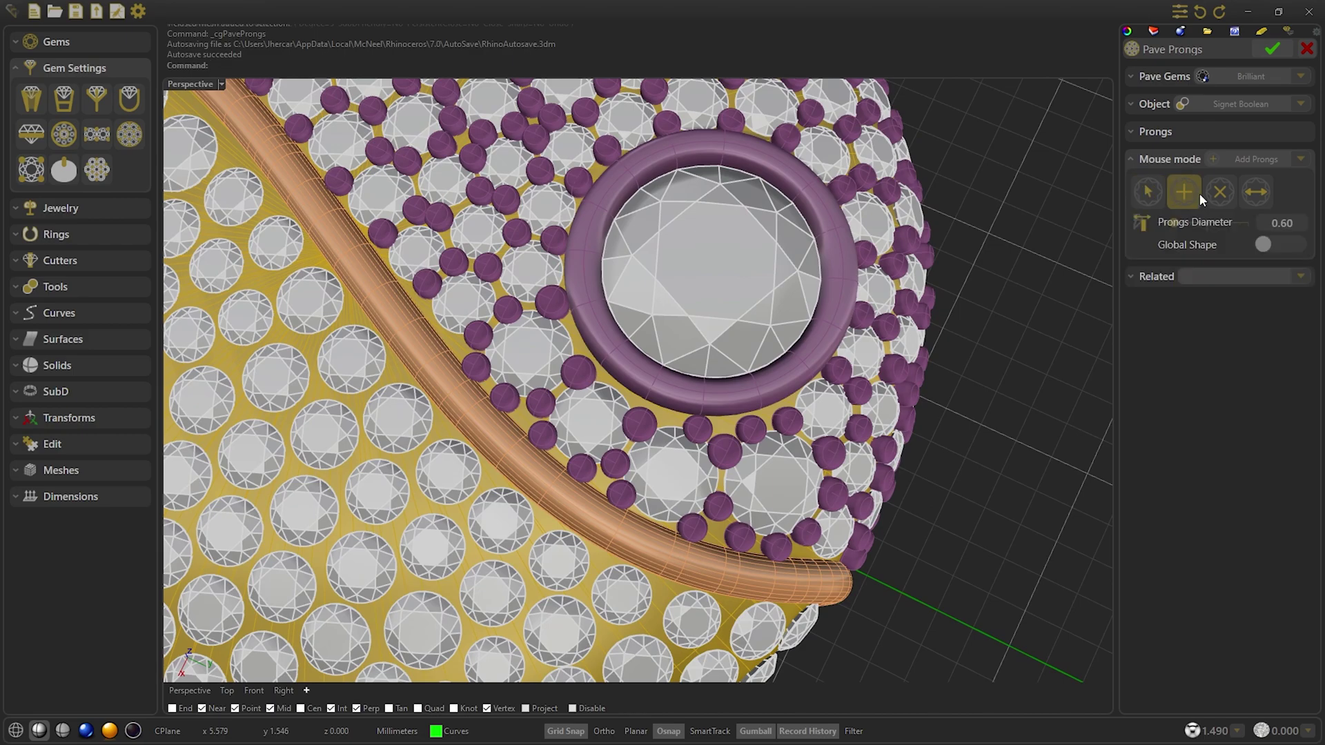
scroll(493, 404, "up", 2)
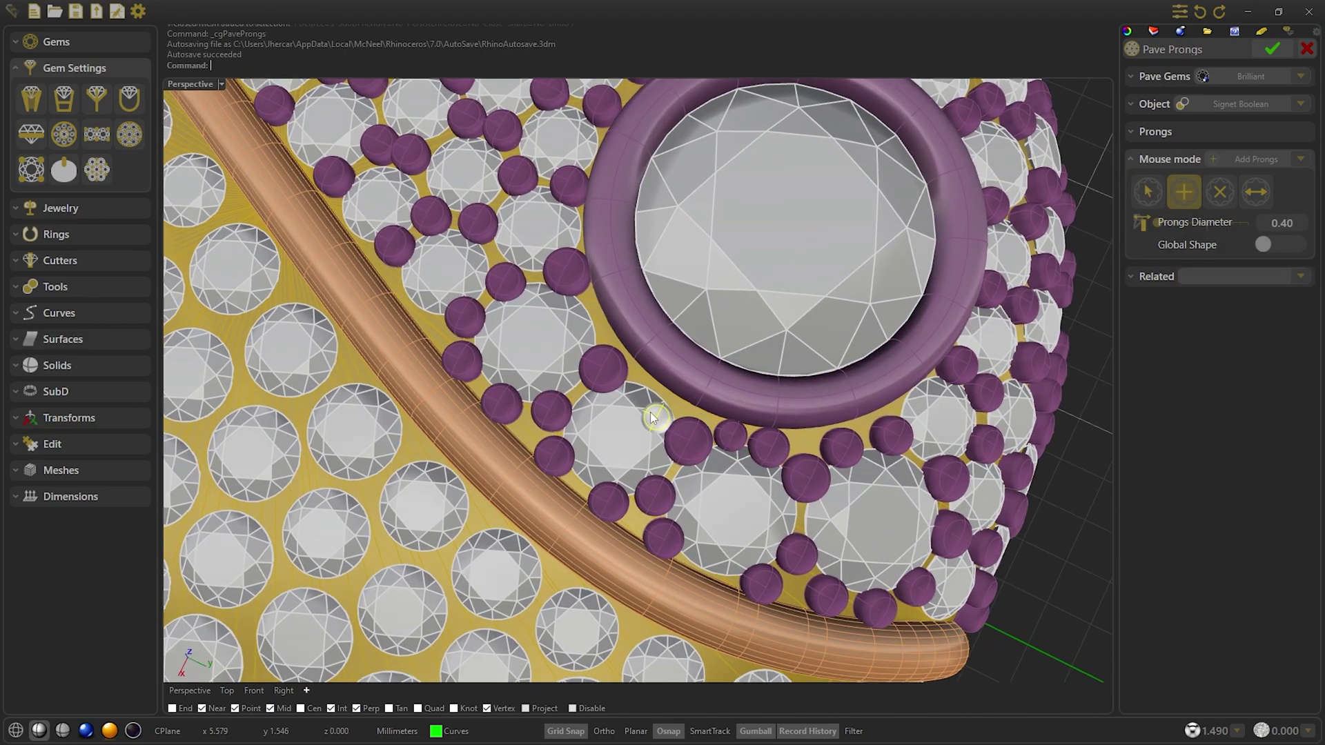
left_click(673, 406)
left_click(595, 320)
left_click(803, 440)
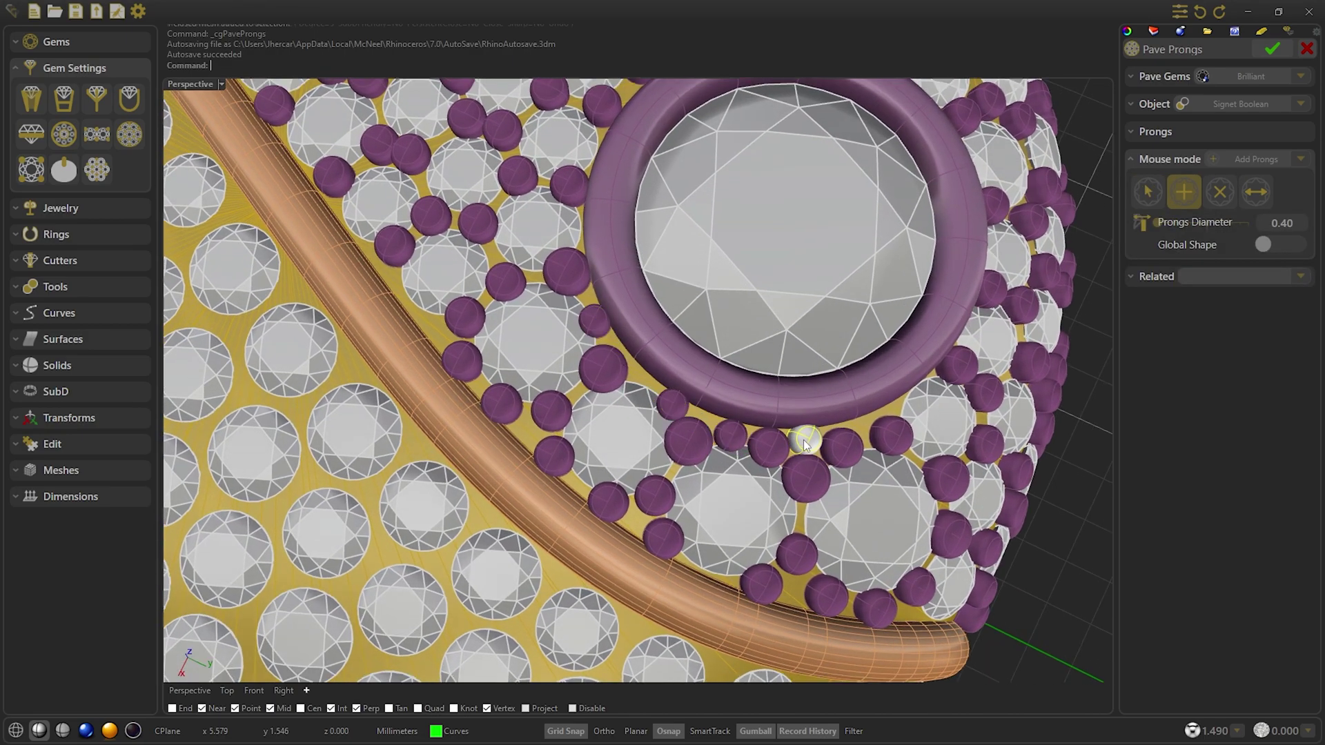
right_click_drag(803, 440, 777, 455)
left_click(778, 456)
Preview the ring in a rendered display mode and accept the pave prongs.
right_click(968, 342)
right_click_drag(967, 333, 770, 418)
scroll(778, 402, "down", 5)
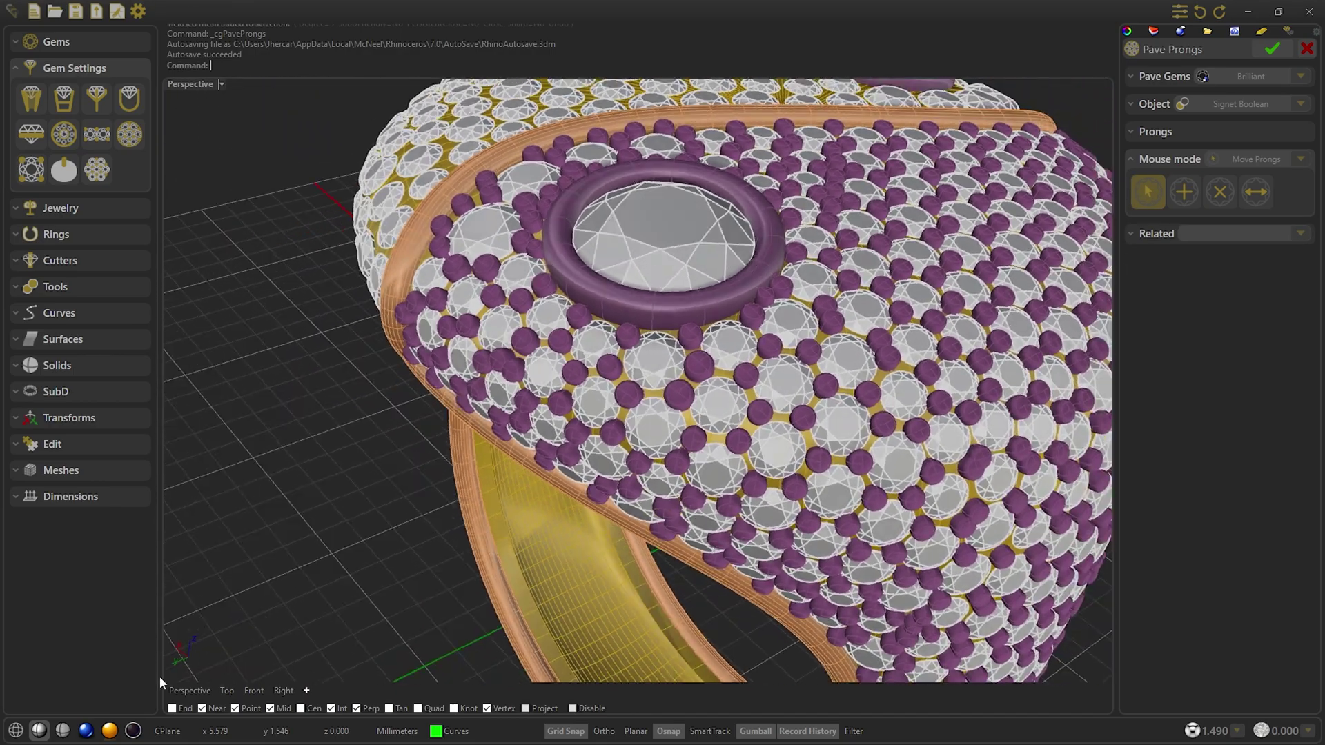
left_click(133, 730)
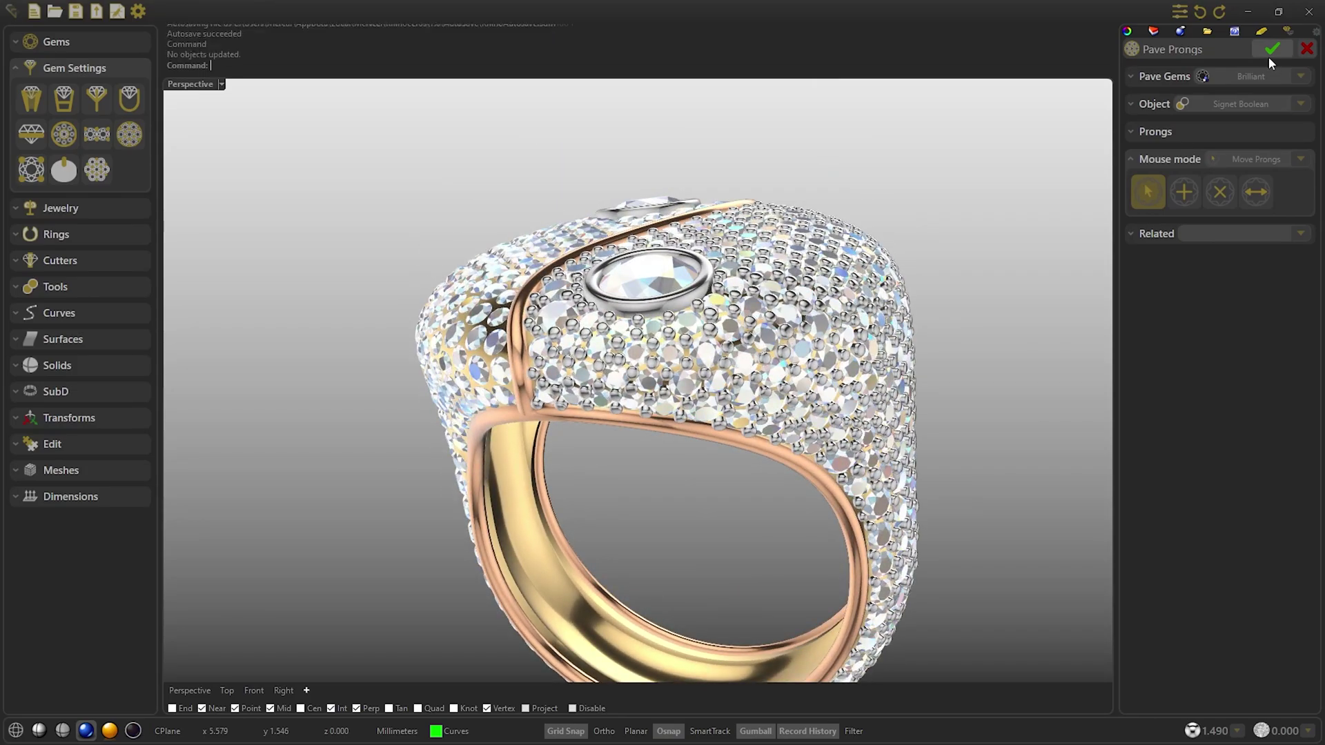
left_click(1271, 51)
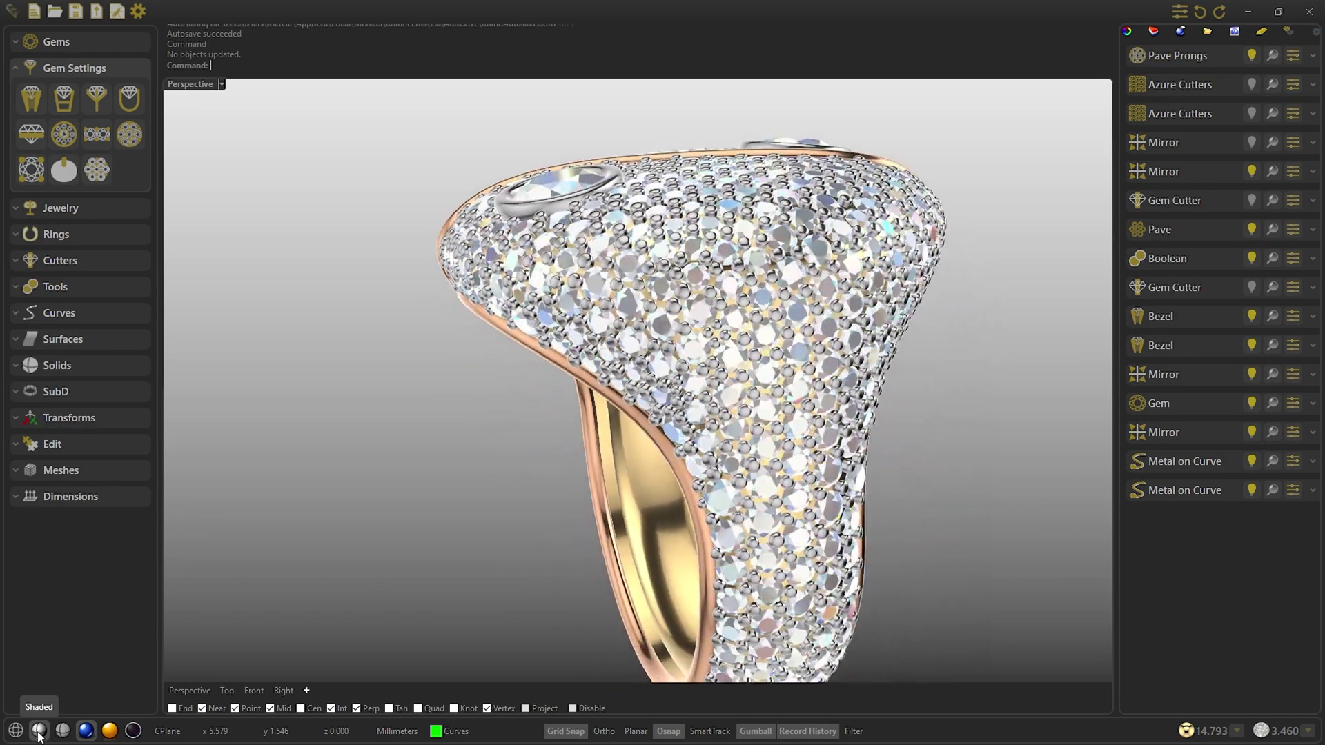
Return to the shaded display and mirror the pave prongs diagonally only, onto the other half of the signet.
left_click(39, 732)
left_click(1174, 55)
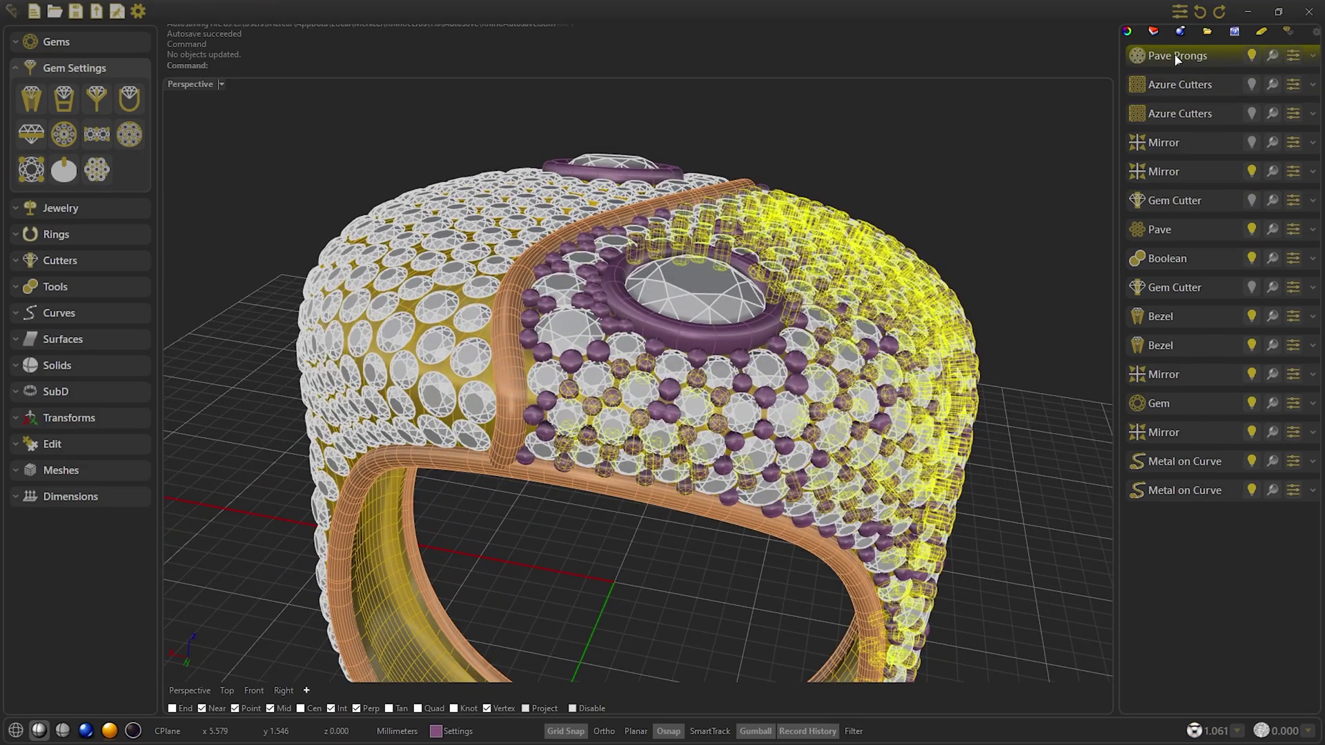
right_click_drag(662, 276, 627, 292)
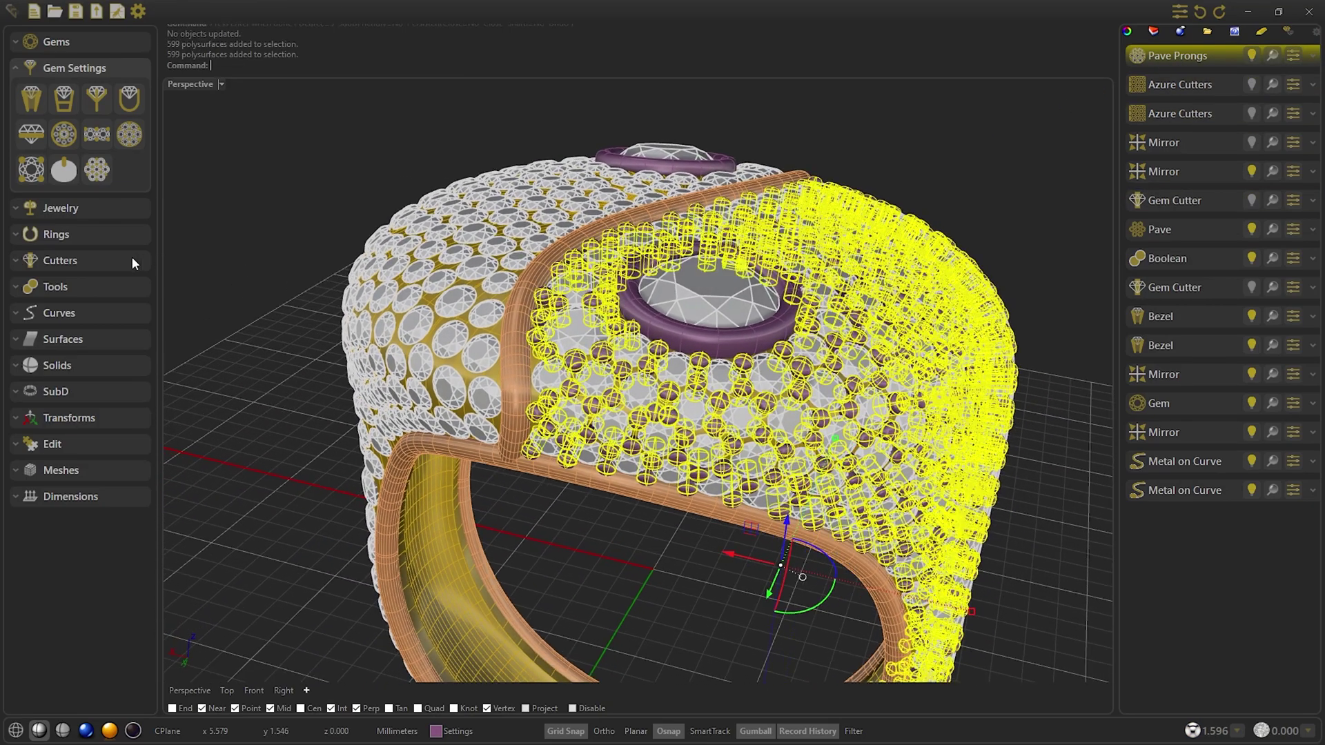
left_click(43, 288)
left_click(36, 240)
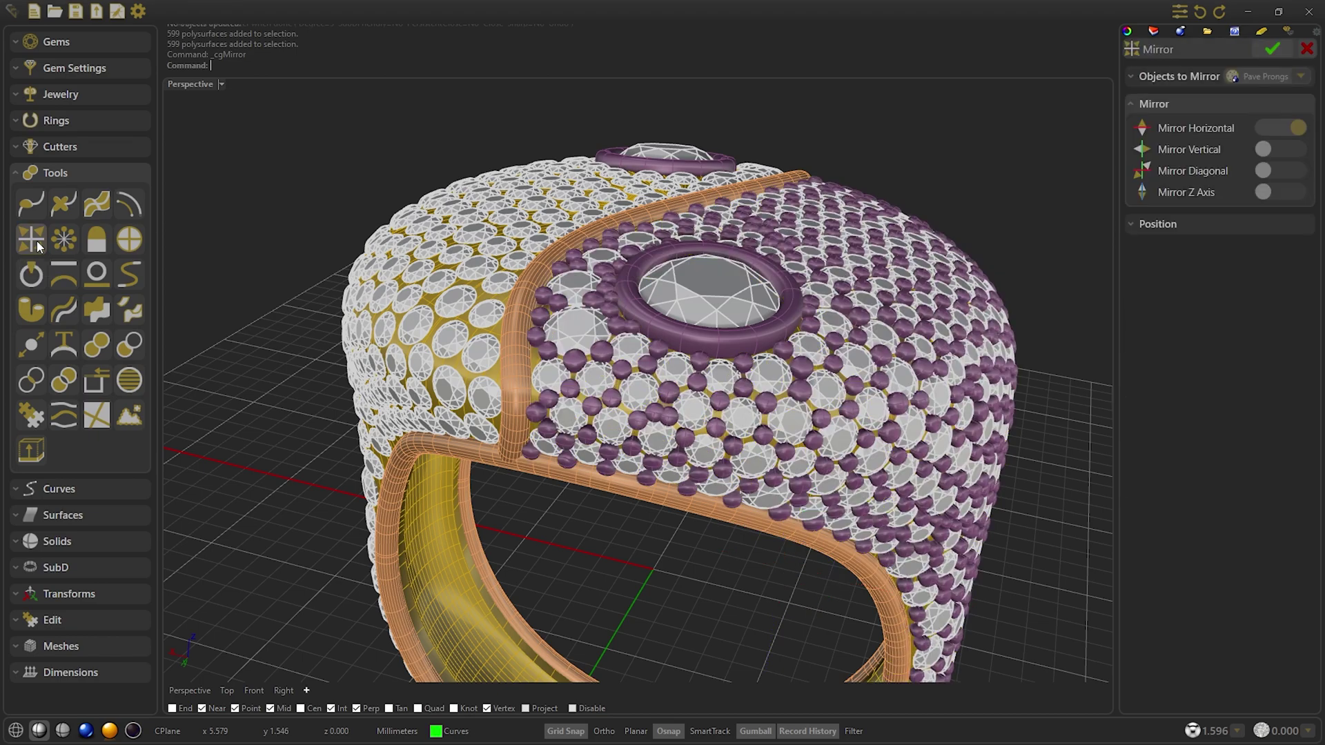
left_click(1277, 129)
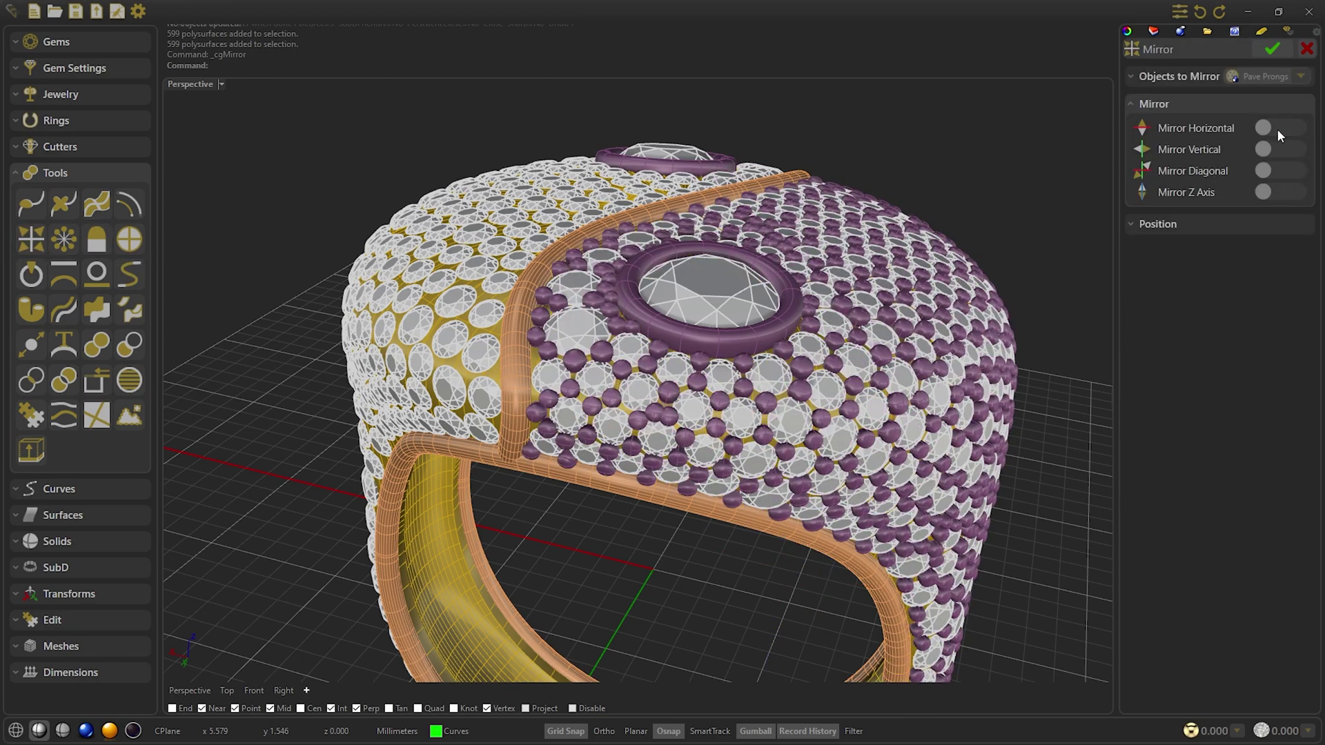
left_click(1278, 166)
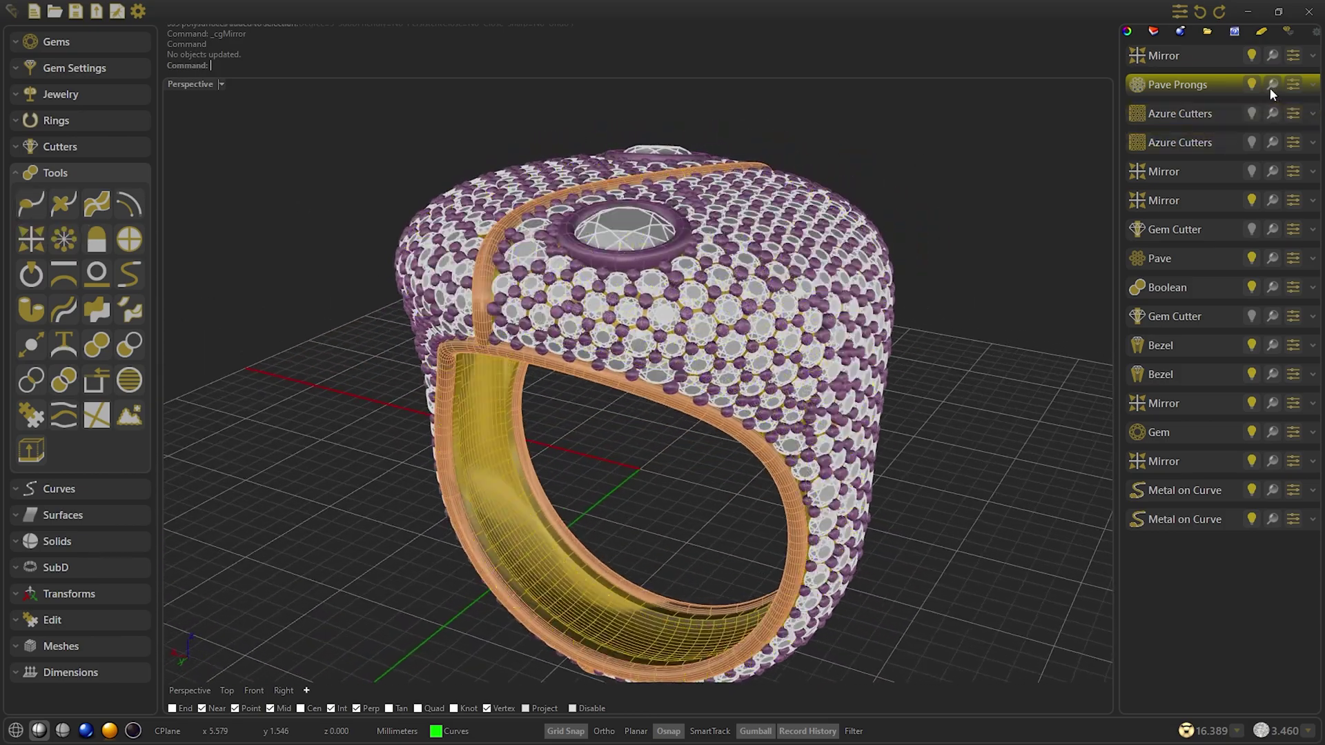
Show both sets of azure cutters, the pavé's gem cutters and their mirrored copy.
left_click(1251, 113)
left_click(1251, 142)
left_click(1251, 171)
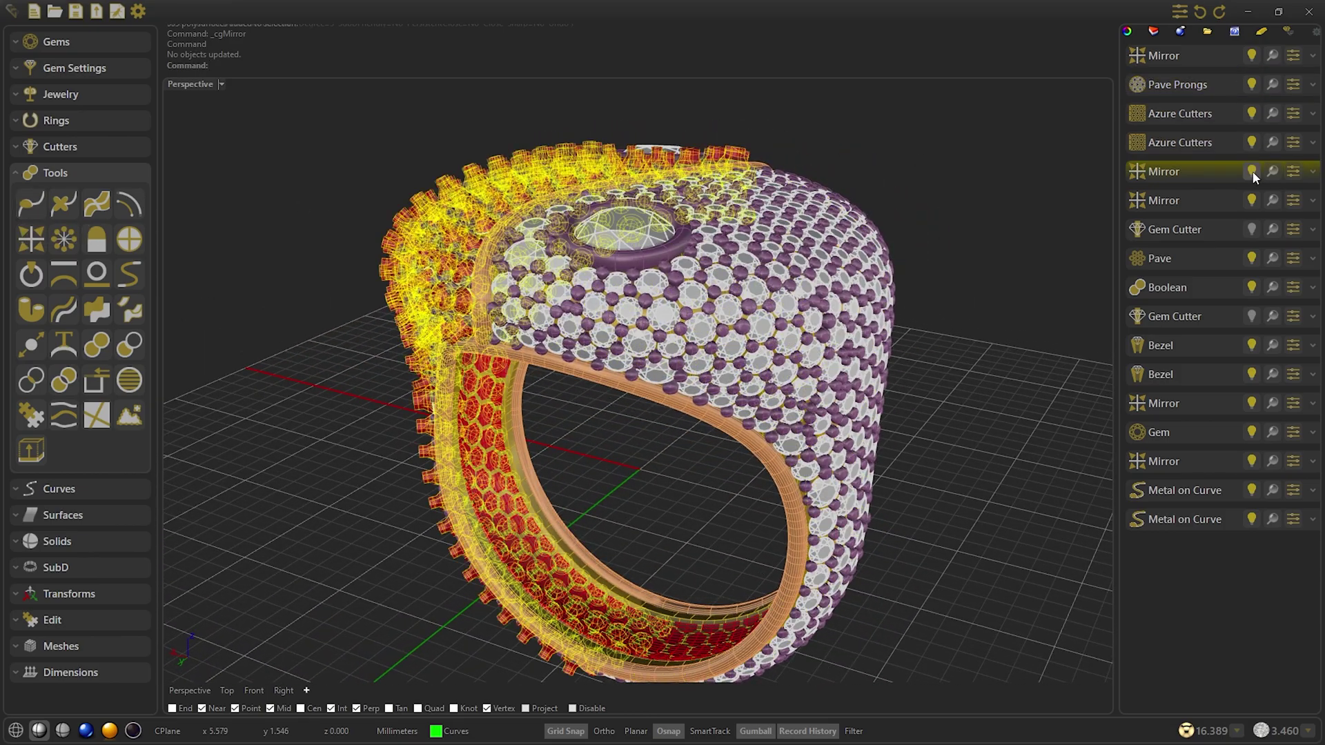
left_click(1251, 229)
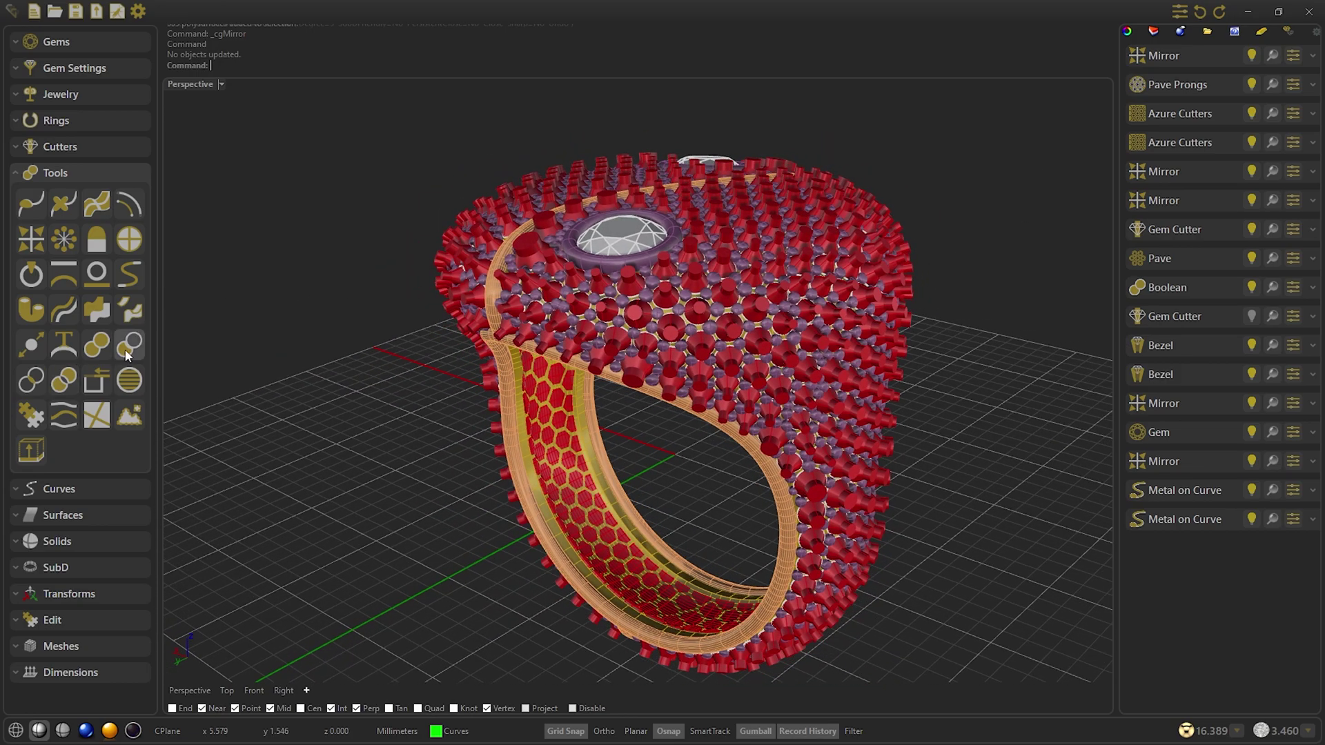
Subtract the azure cutters from the signet boolean with Boolean Difference, deleting the inputs, and accept the result.
left_click(67, 380)
left_click(1219, 163)
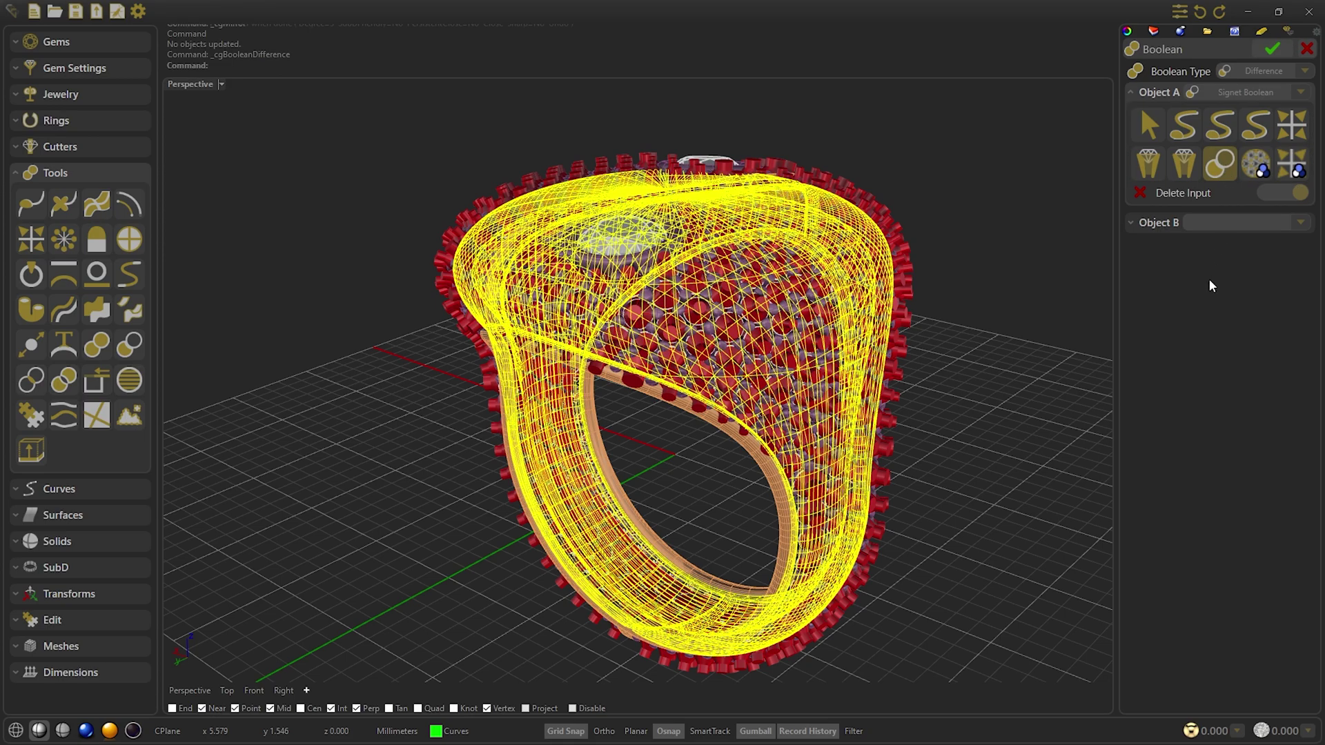
left_click(1161, 223)
left_click(1286, 203)
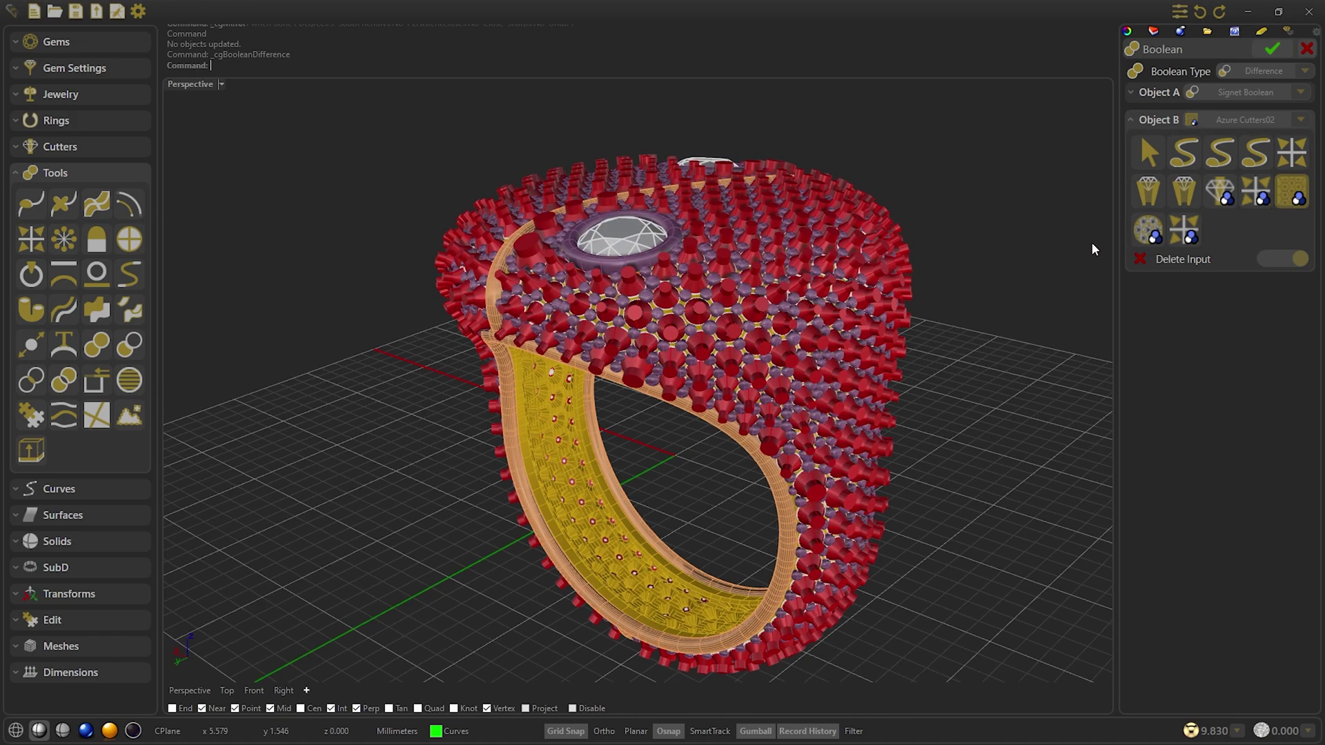
right_click_drag(1092, 249, 1092, 249)
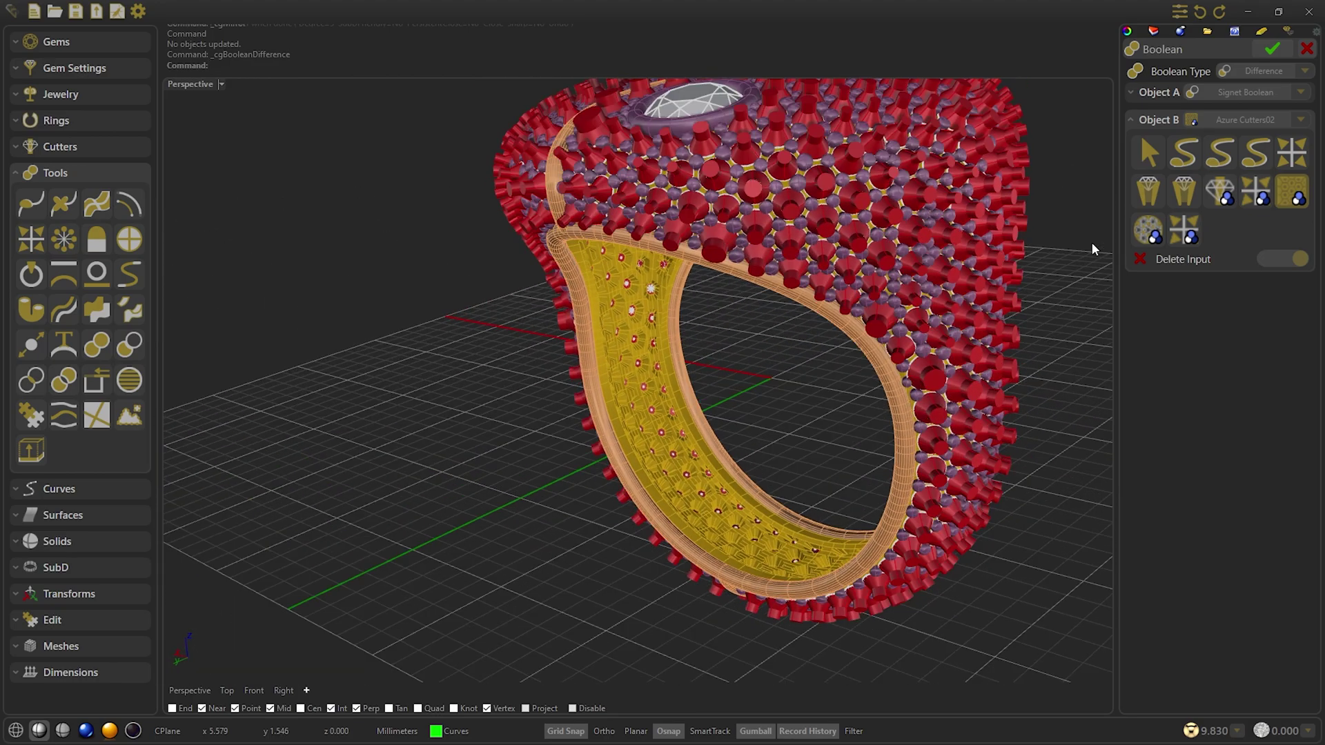
left_click(1271, 48)
Subtract both sets of pavé gem cutters from the perforated signet body with the solids Boolean Difference, keeping the input objects.
left_click(70, 250)
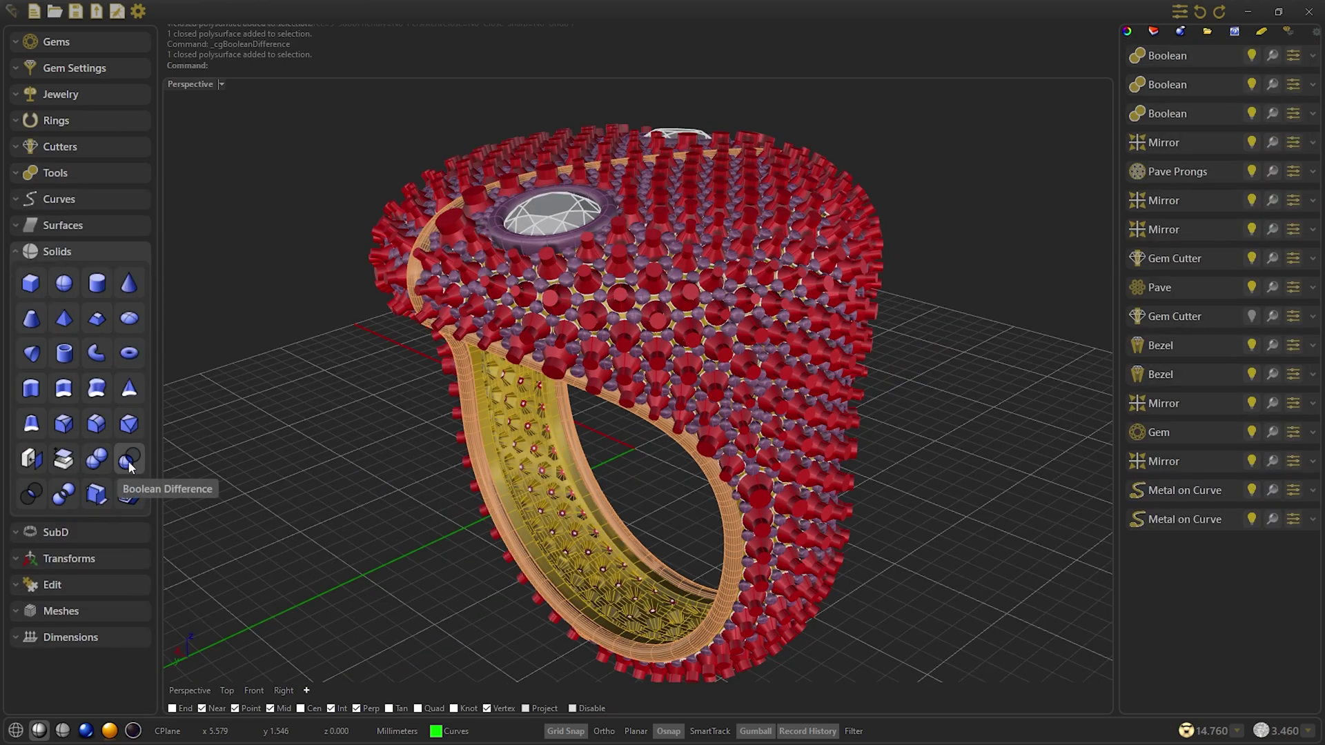
left_click(129, 461)
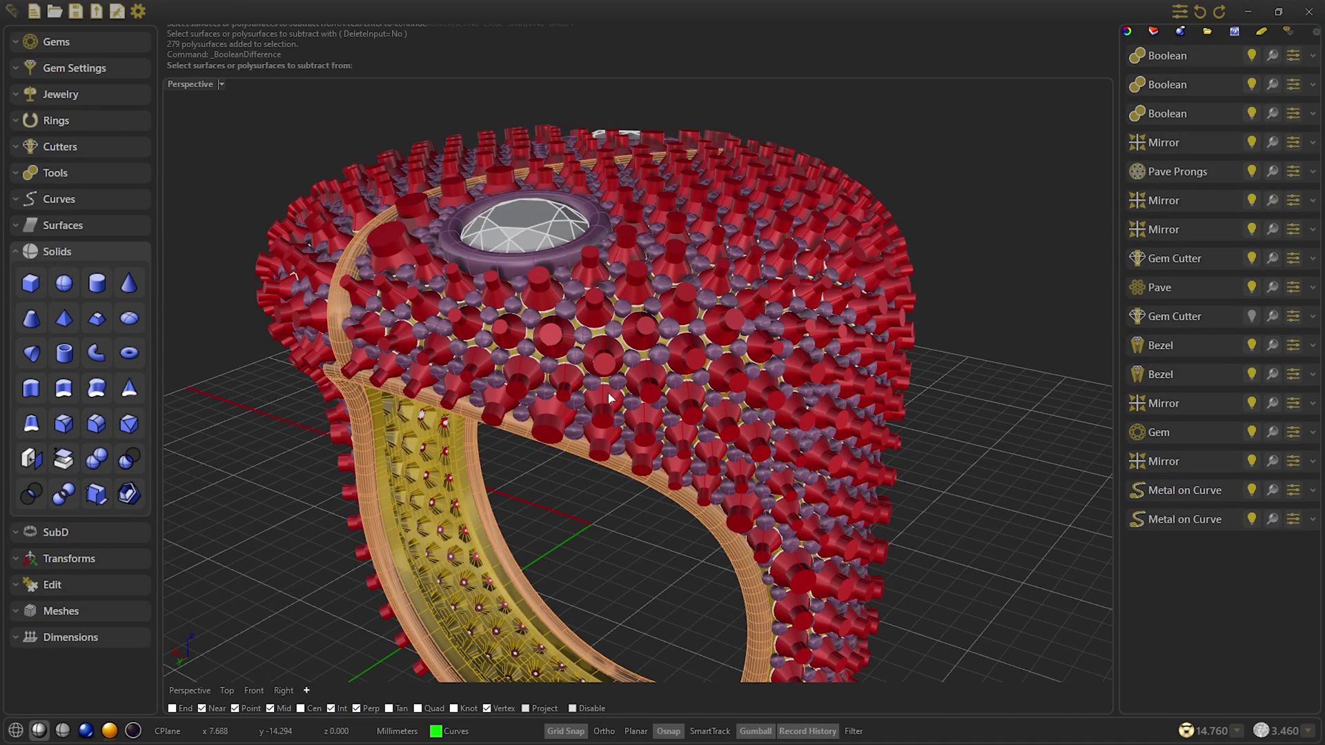
left_click(387, 483)
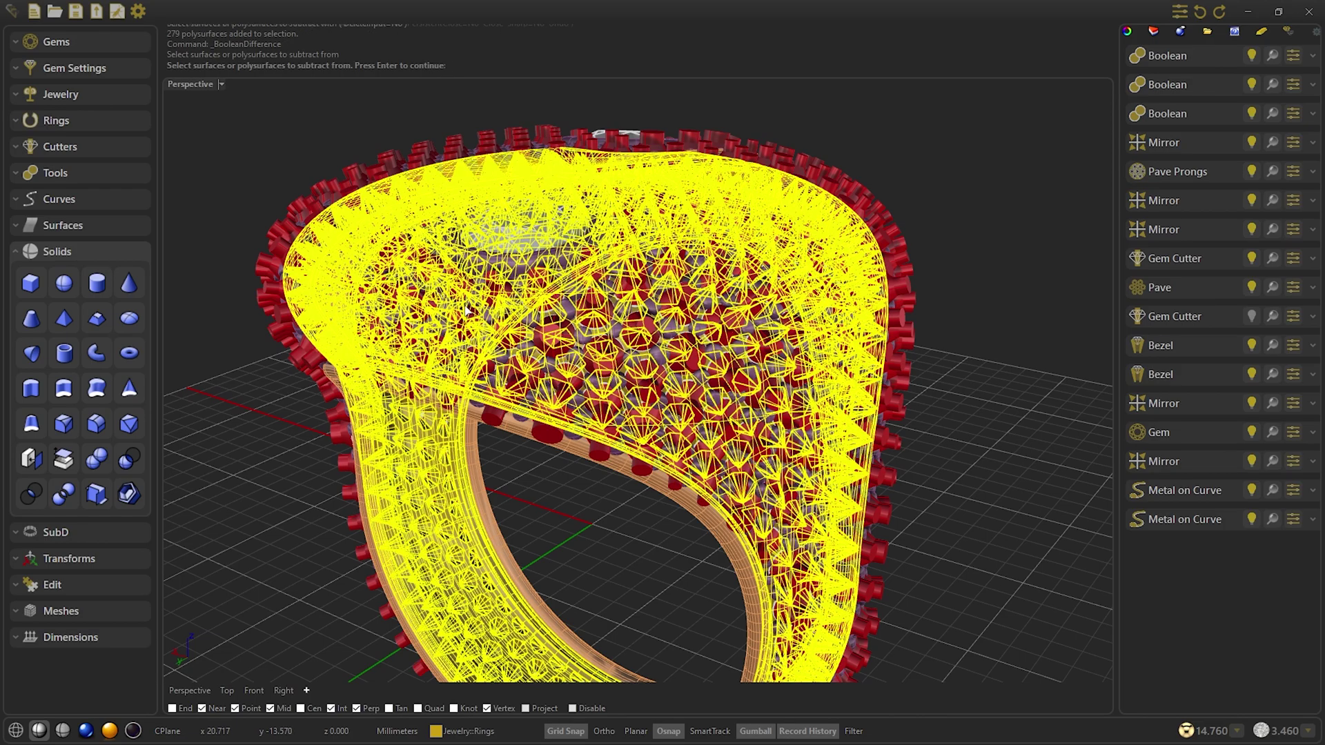
key("Return")
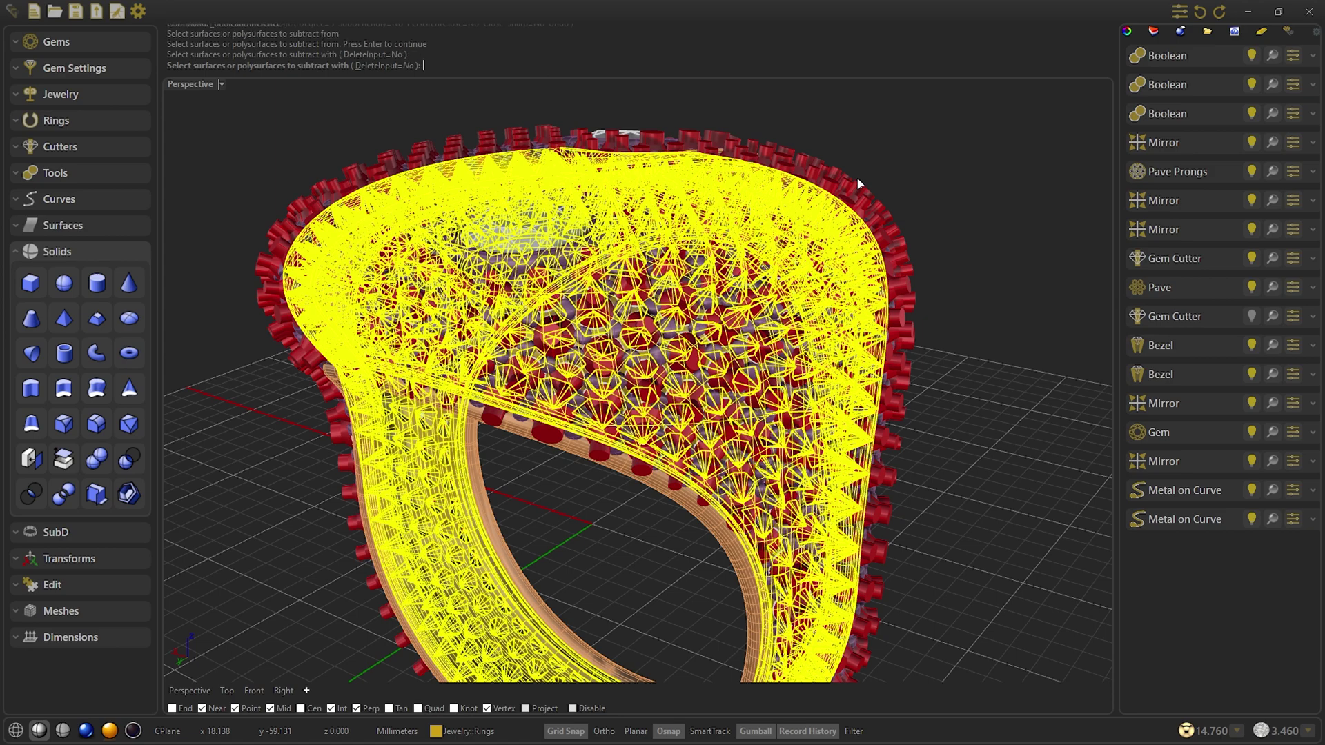
left_click(853, 185)
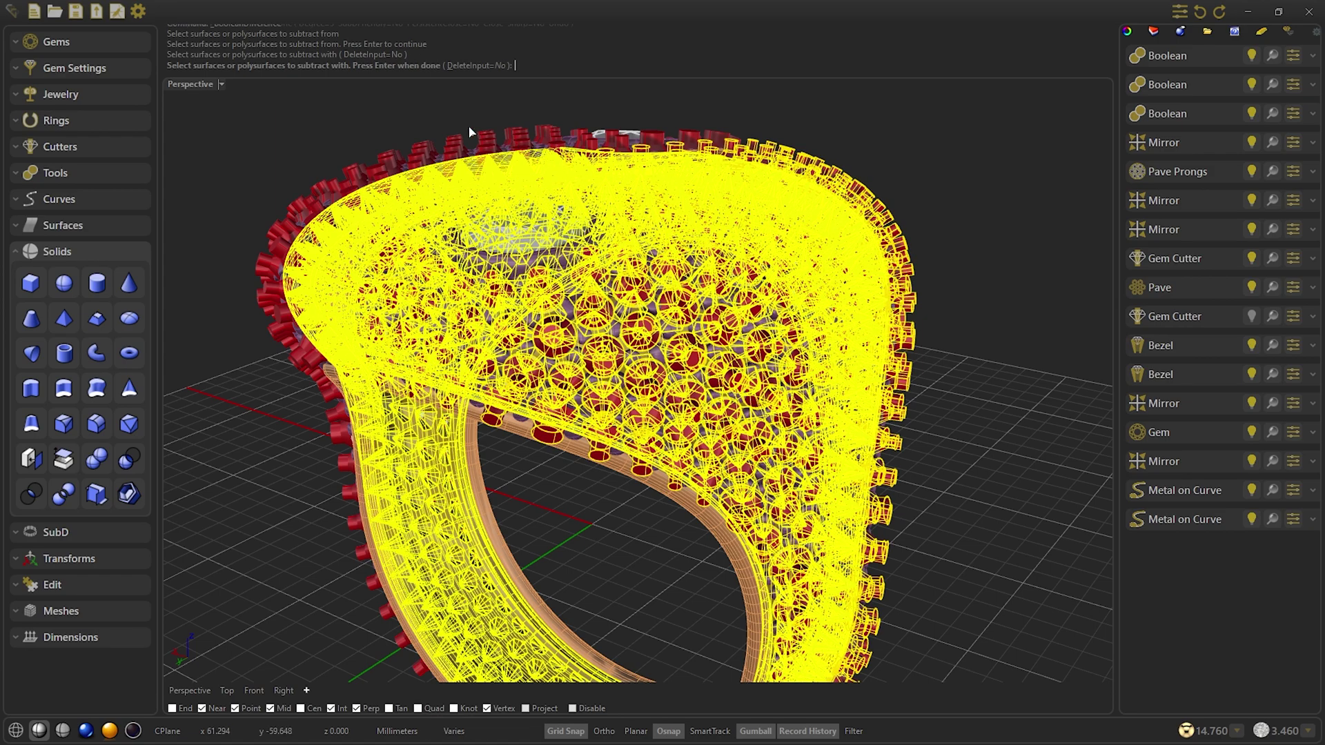
left_click(487, 140)
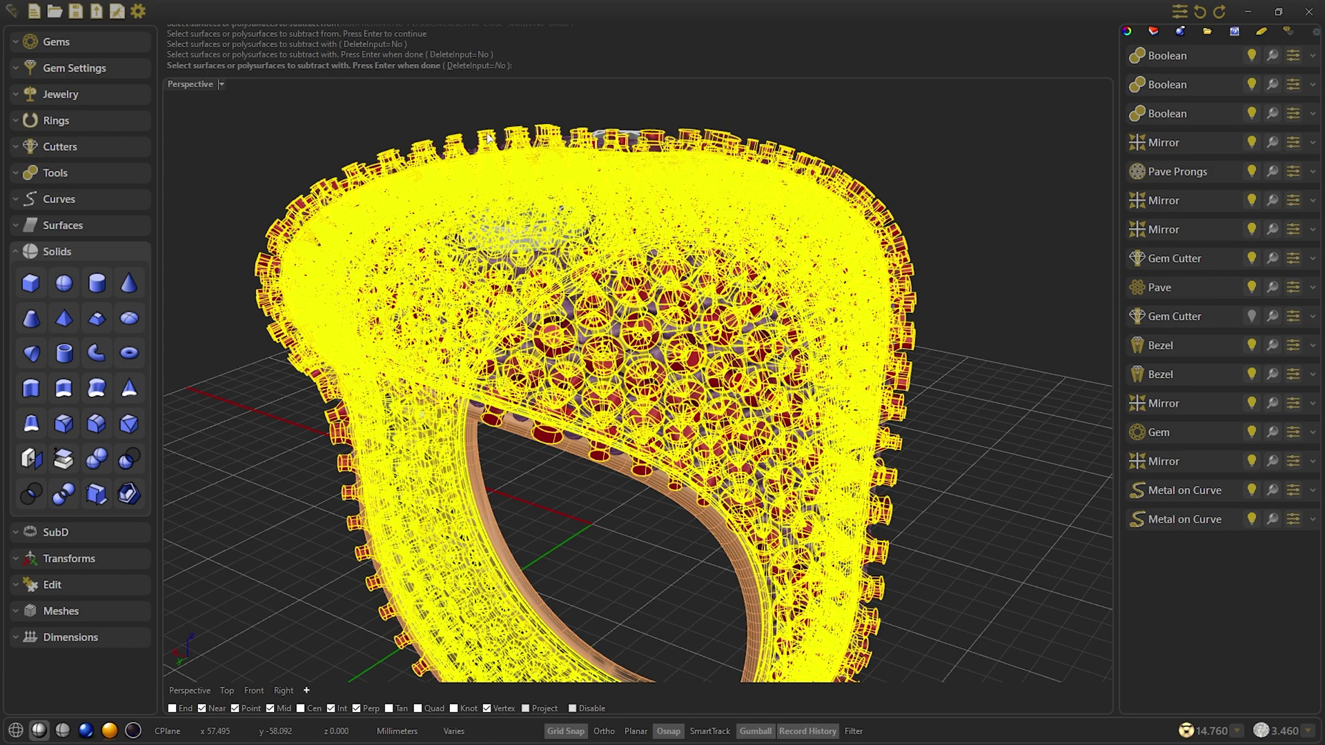
key("Return")
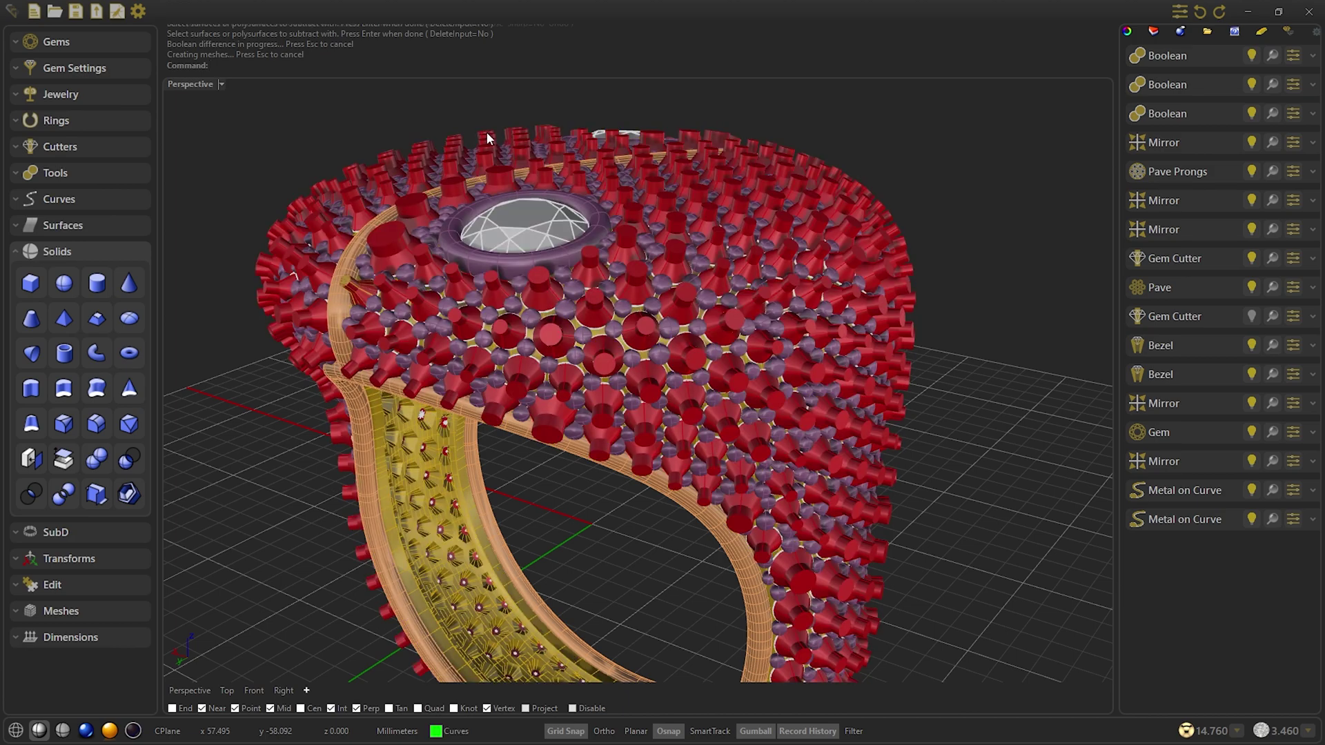
Hide the pavé's gem cutters and their mirrored copy, and inspect the cut ring in the reflective metal display mode.
scroll(710, 396, "up", 1)
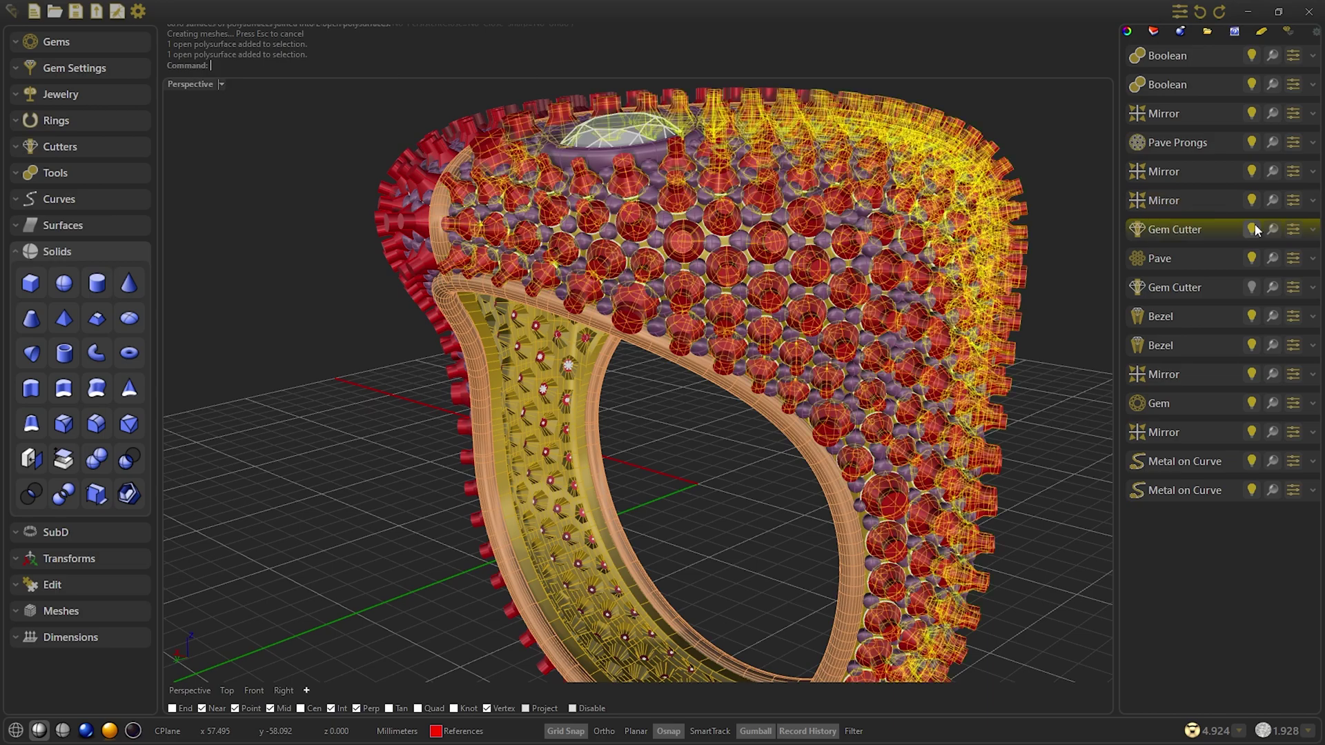
left_click(1254, 225)
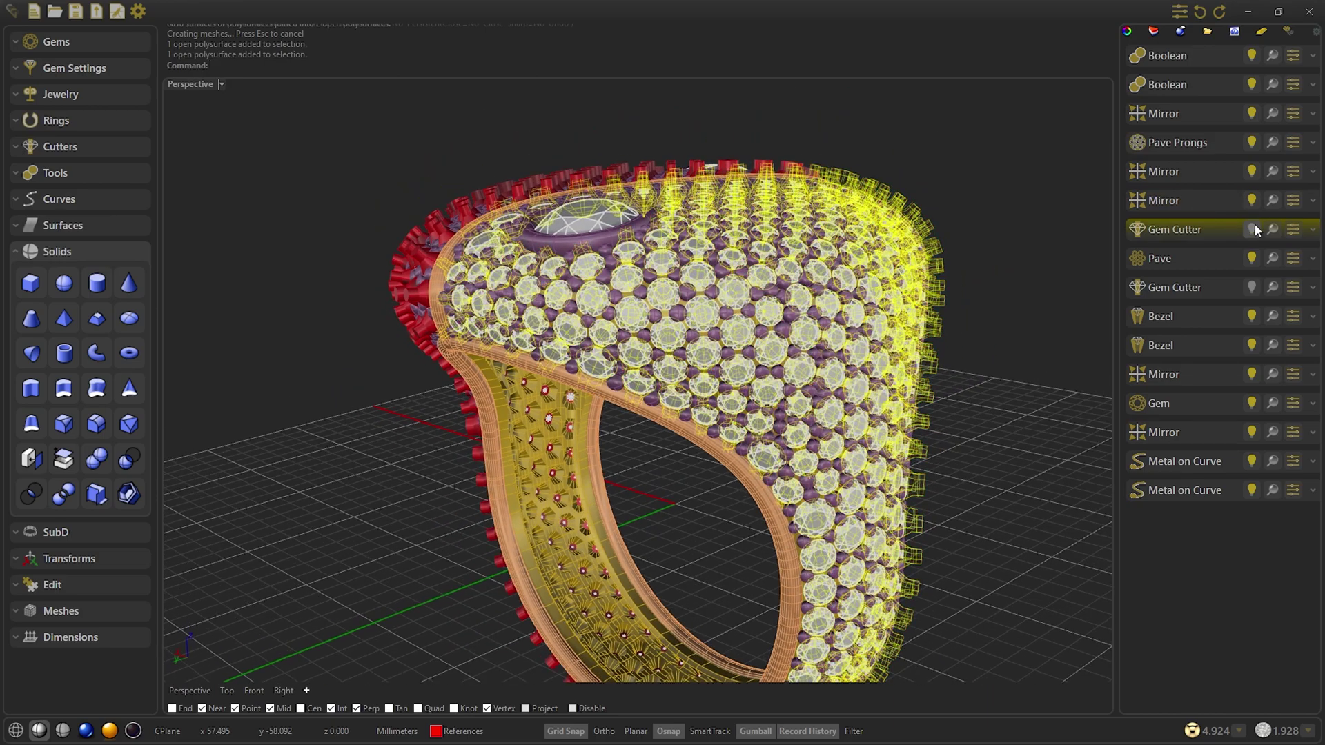
left_click(1253, 171)
right_click_drag(1035, 201, 191, 680)
left_click(133, 731)
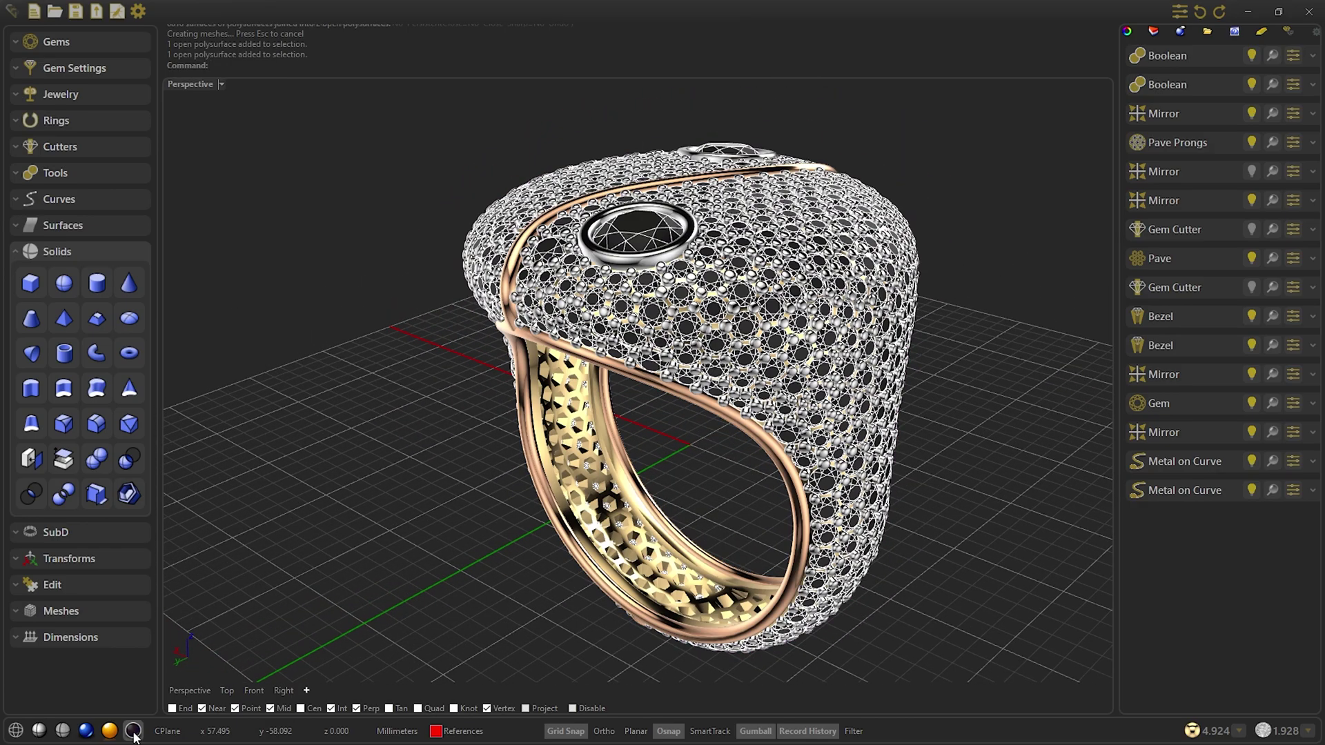
right_click_drag(641, 452, 1148, 673)
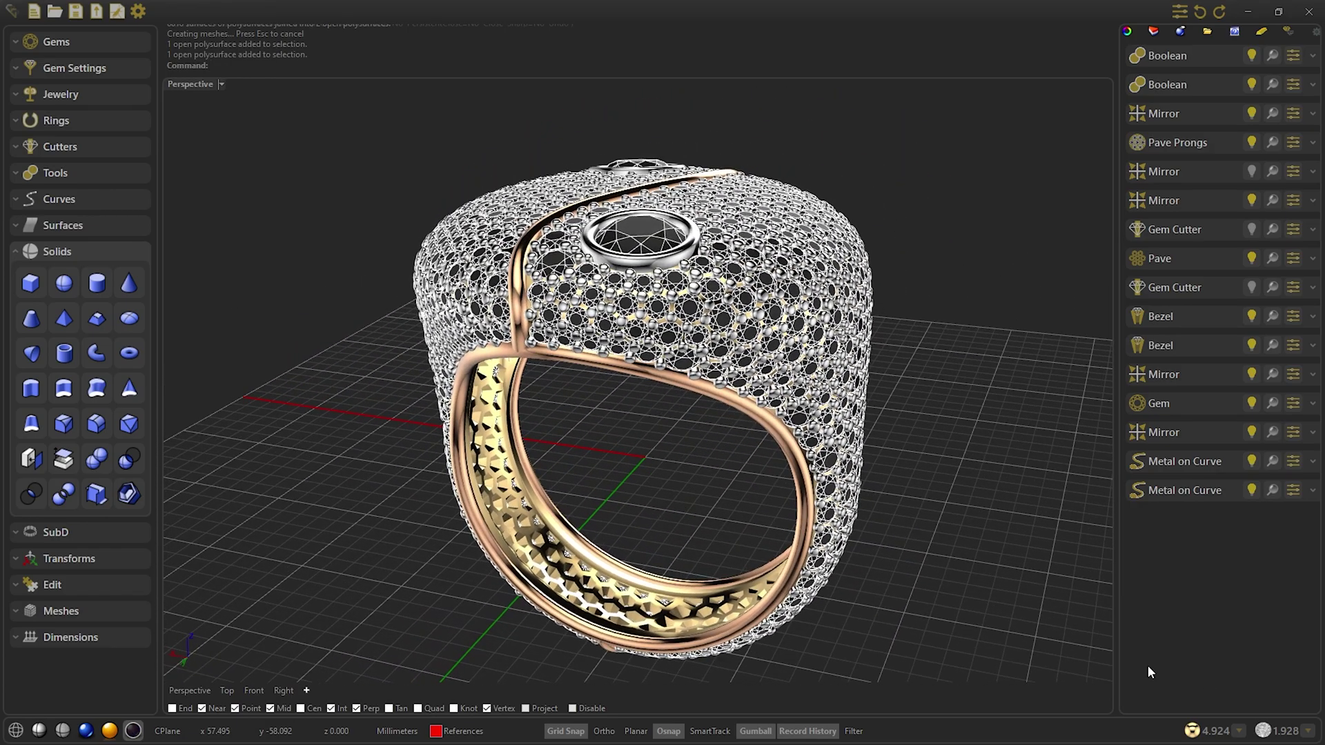
Try to assign White Gold 18K to the rose gold border parts, selecting them by metal.
left_click(1232, 731)
left_click(1147, 531)
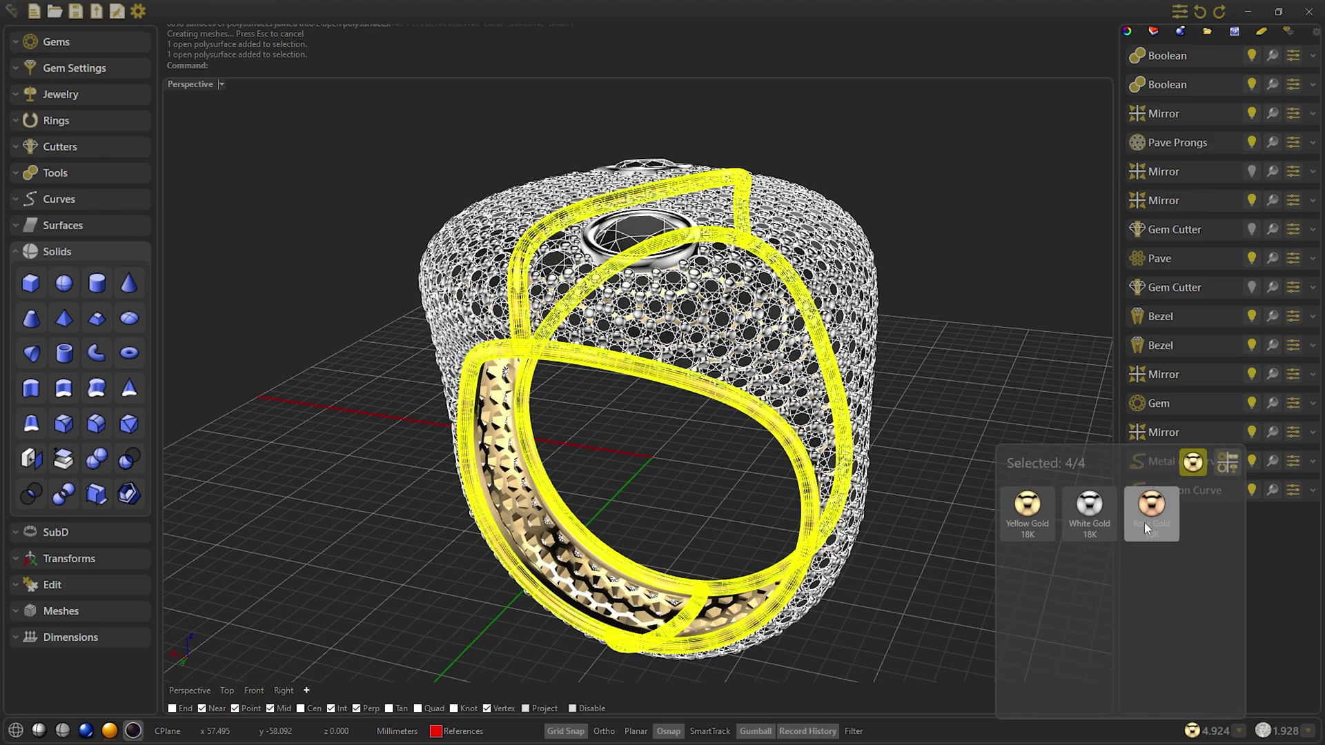
left_click(1070, 536)
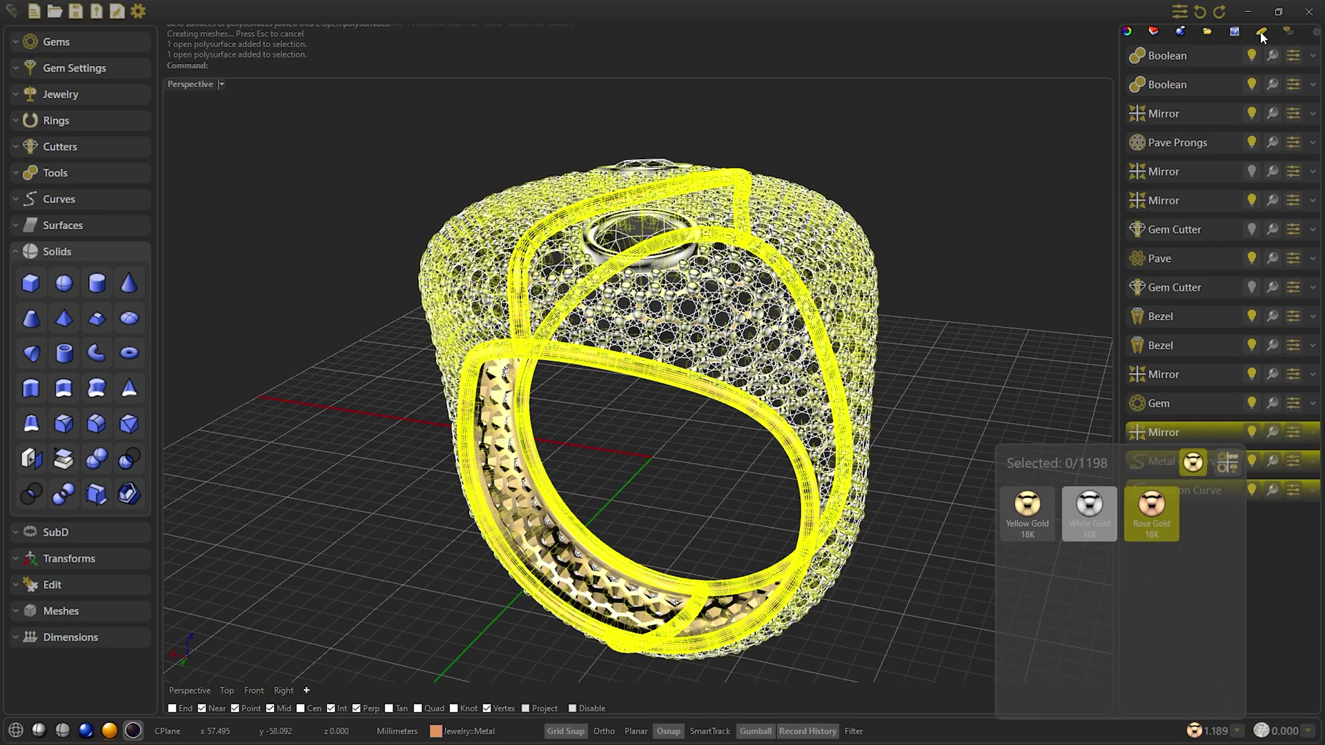
left_click(1043, 502)
key("Escape")
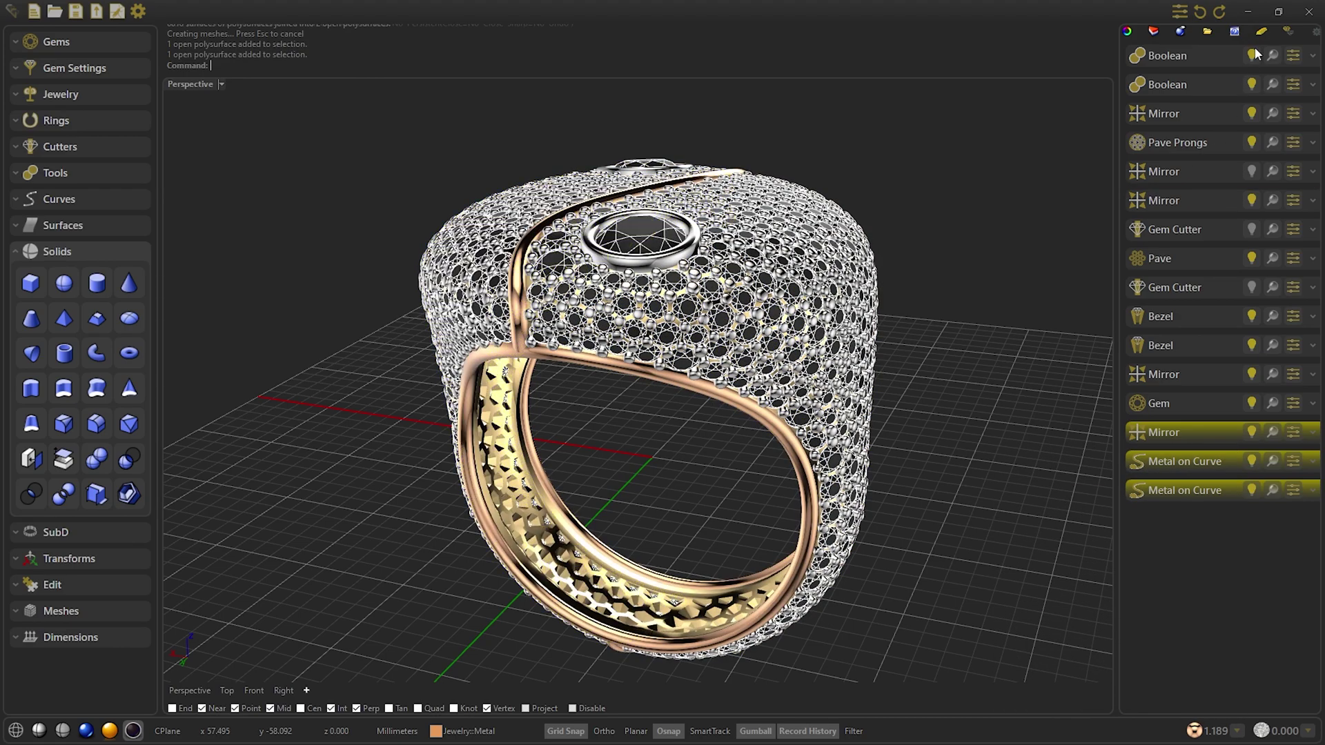
left_click(1262, 31)
left_click(1150, 275)
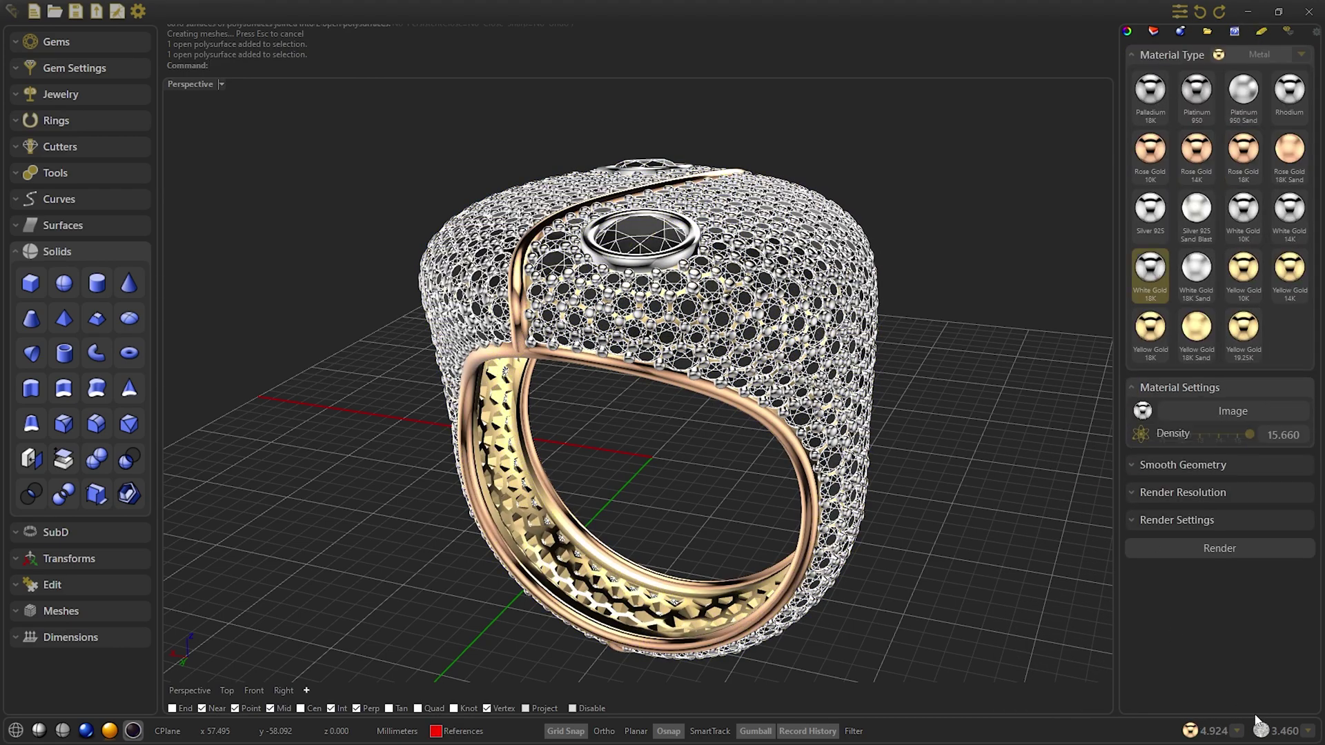
Select all yellow gold and rose gold parts by metal and assign them White Gold 18K.
left_click(1235, 730)
left_click(1014, 507)
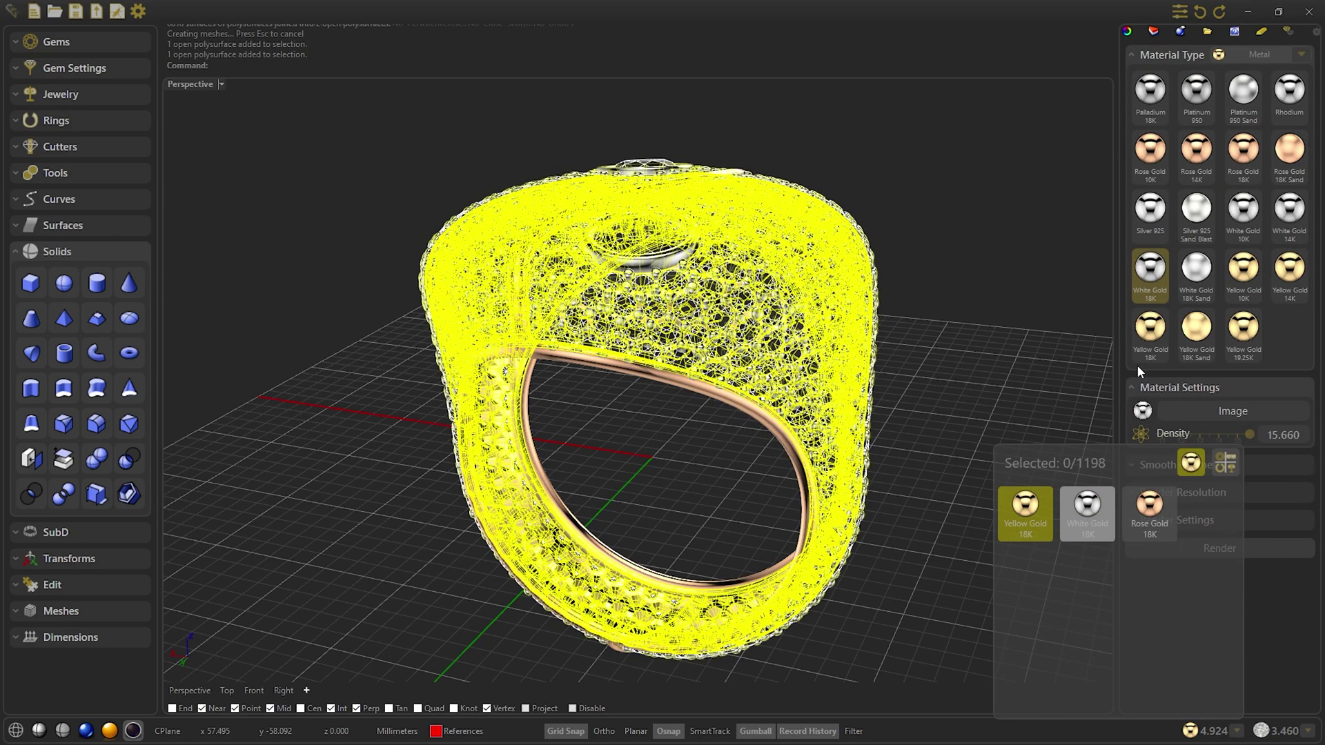
left_click(1151, 507)
left_click(1152, 271)
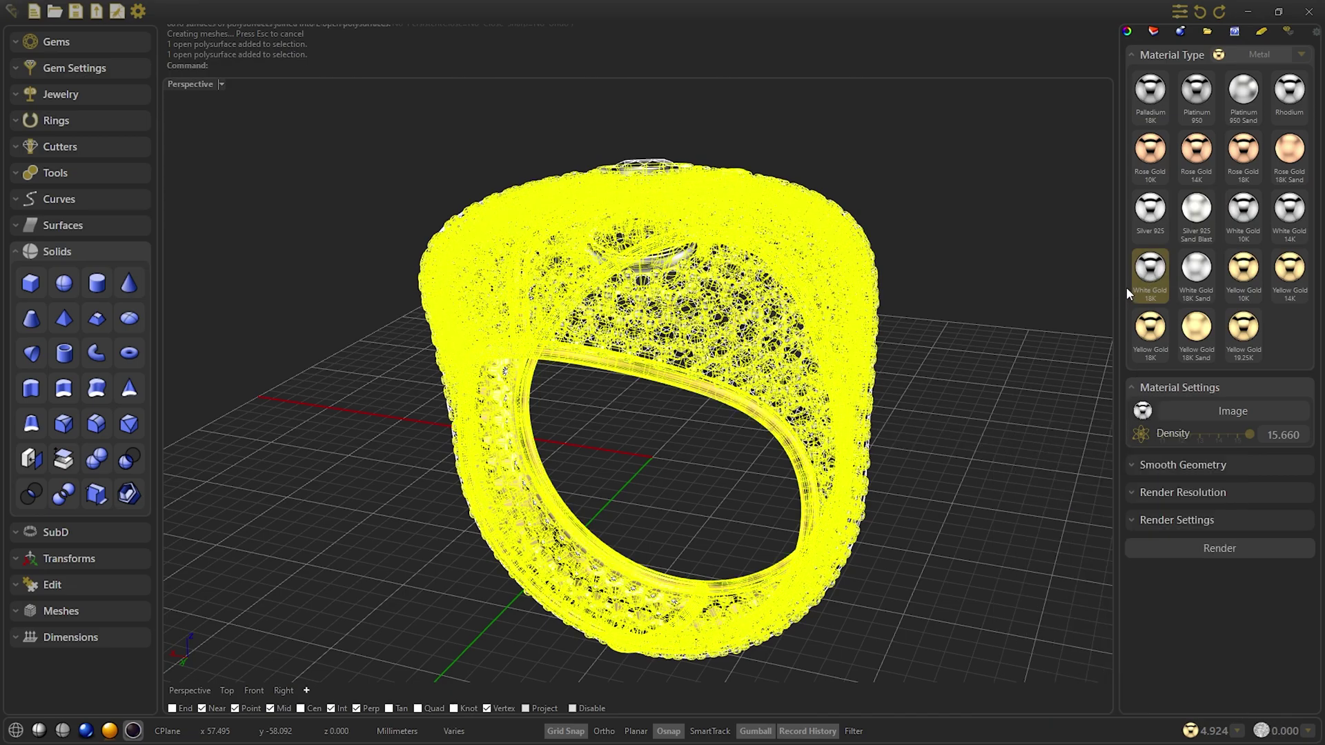
left_click(988, 314)
right_click_drag(987, 316, 987, 329)
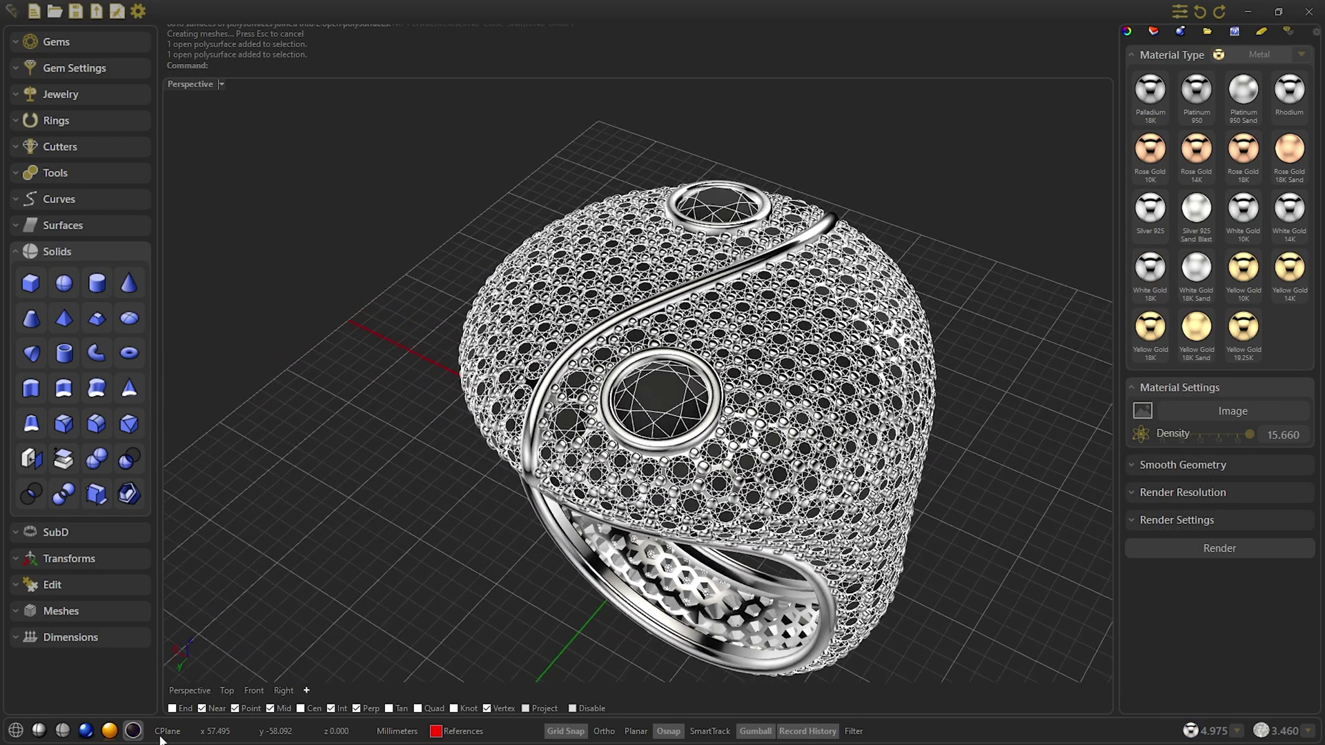
Switch to the rendered display and try the Marble Black and Wood Moabi grounds before applying Black - Textured.
left_click(86, 730)
left_click(1264, 56)
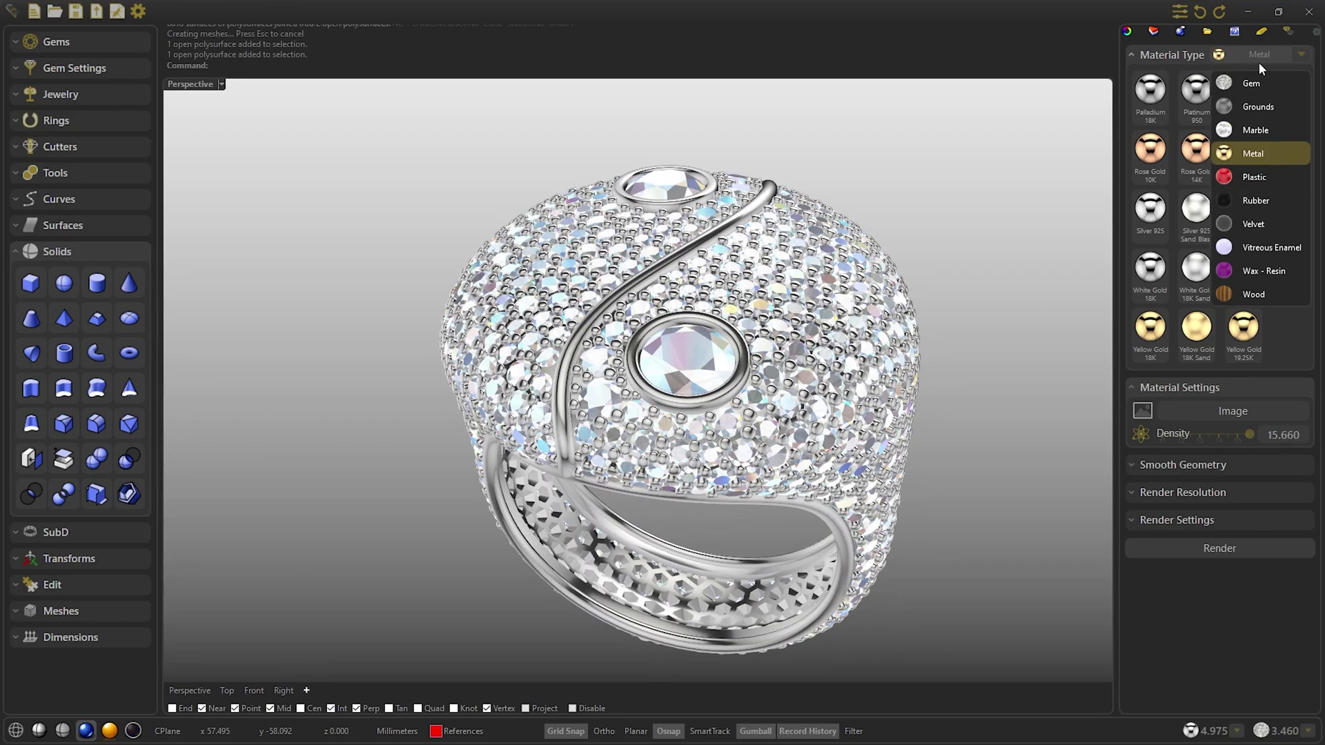
left_click(1248, 82)
left_click(1198, 155)
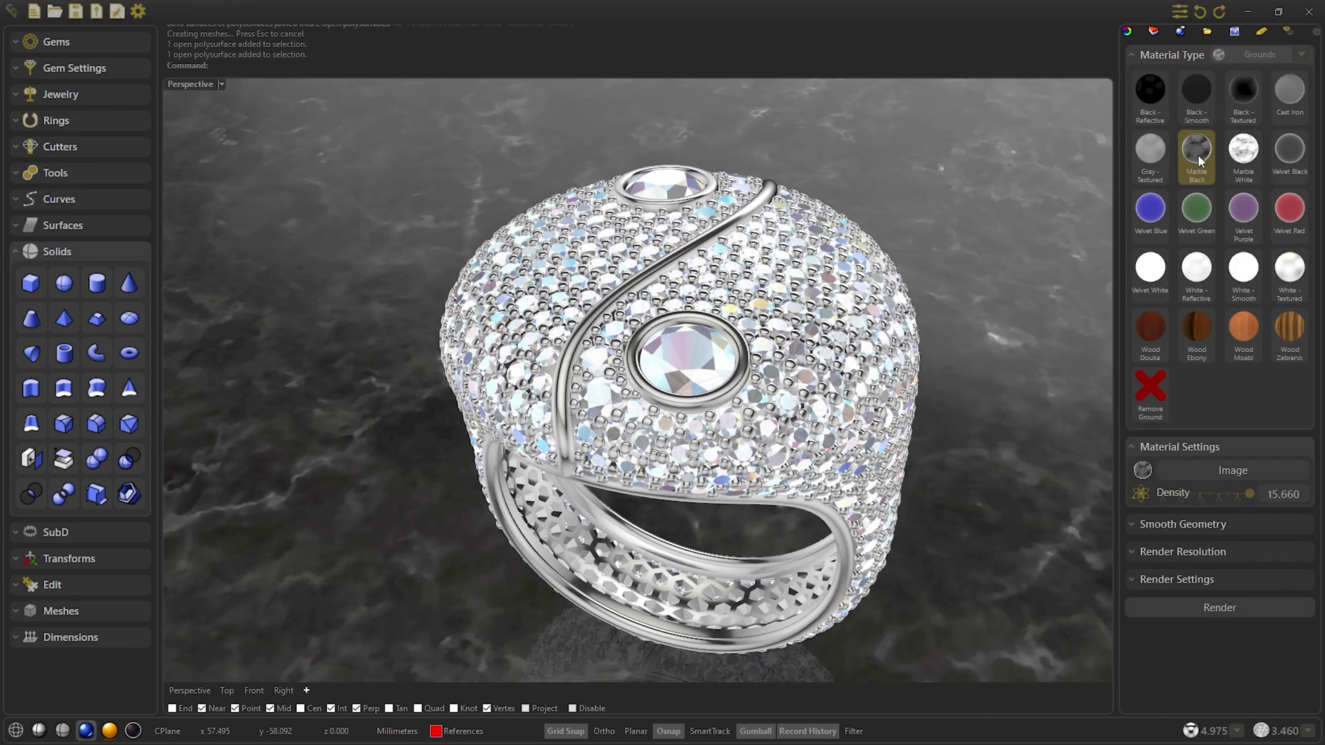
left_click(1244, 330)
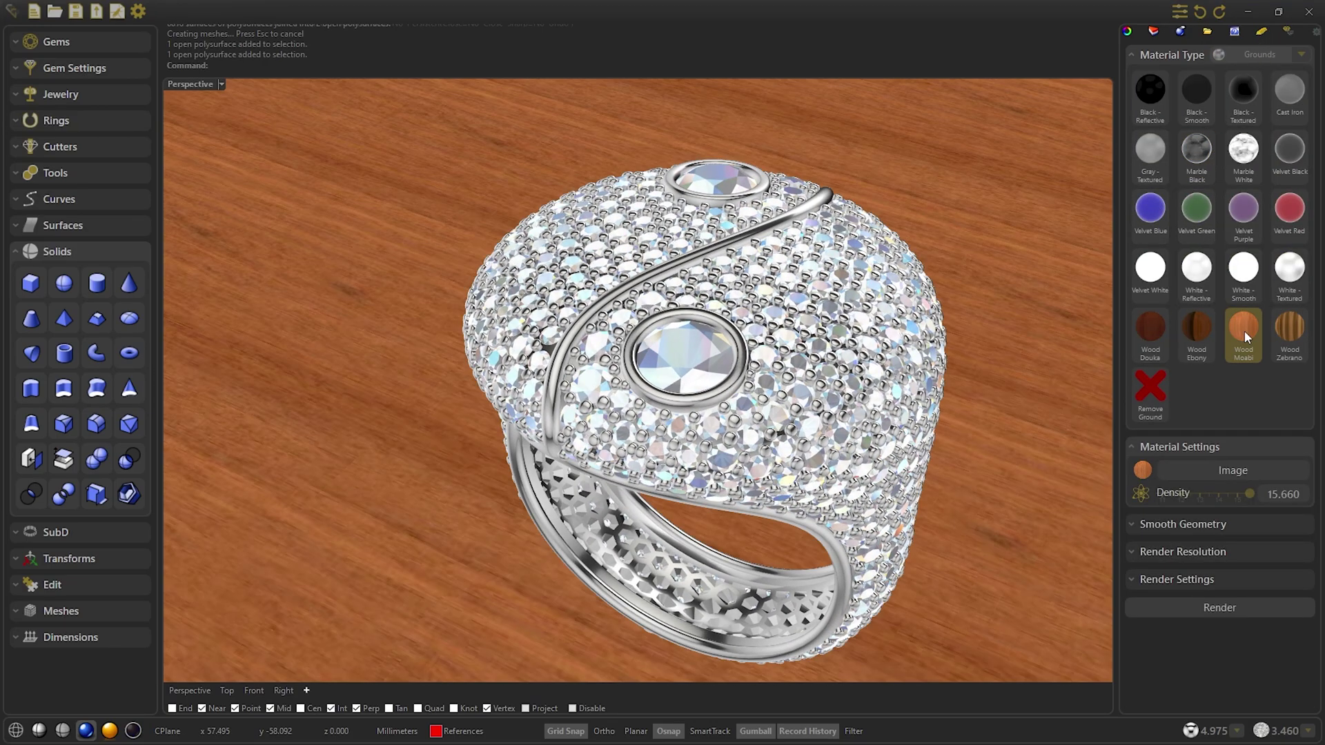
left_click(1239, 96)
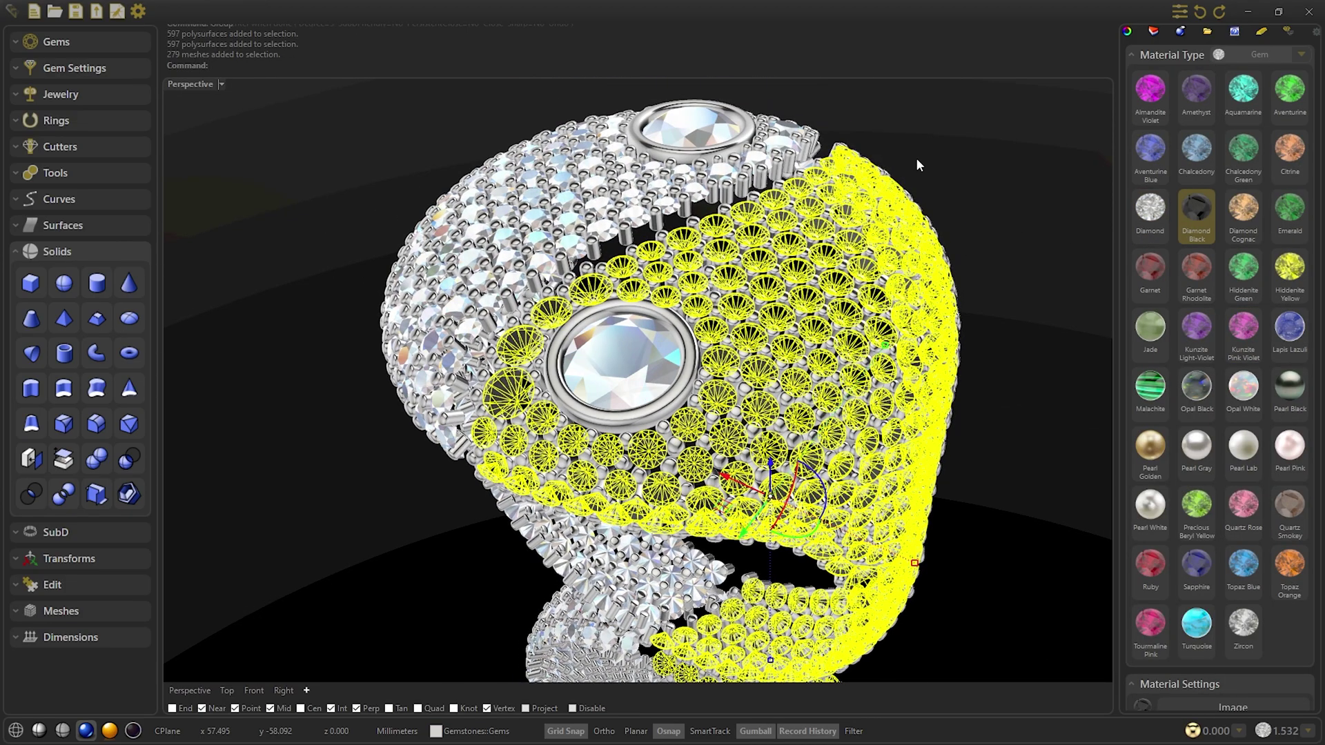
Apply Diamond Black to one half's pavé gems and the opposite bezel gem, and preview the ring in Raytraced display.
left_click(917, 165)
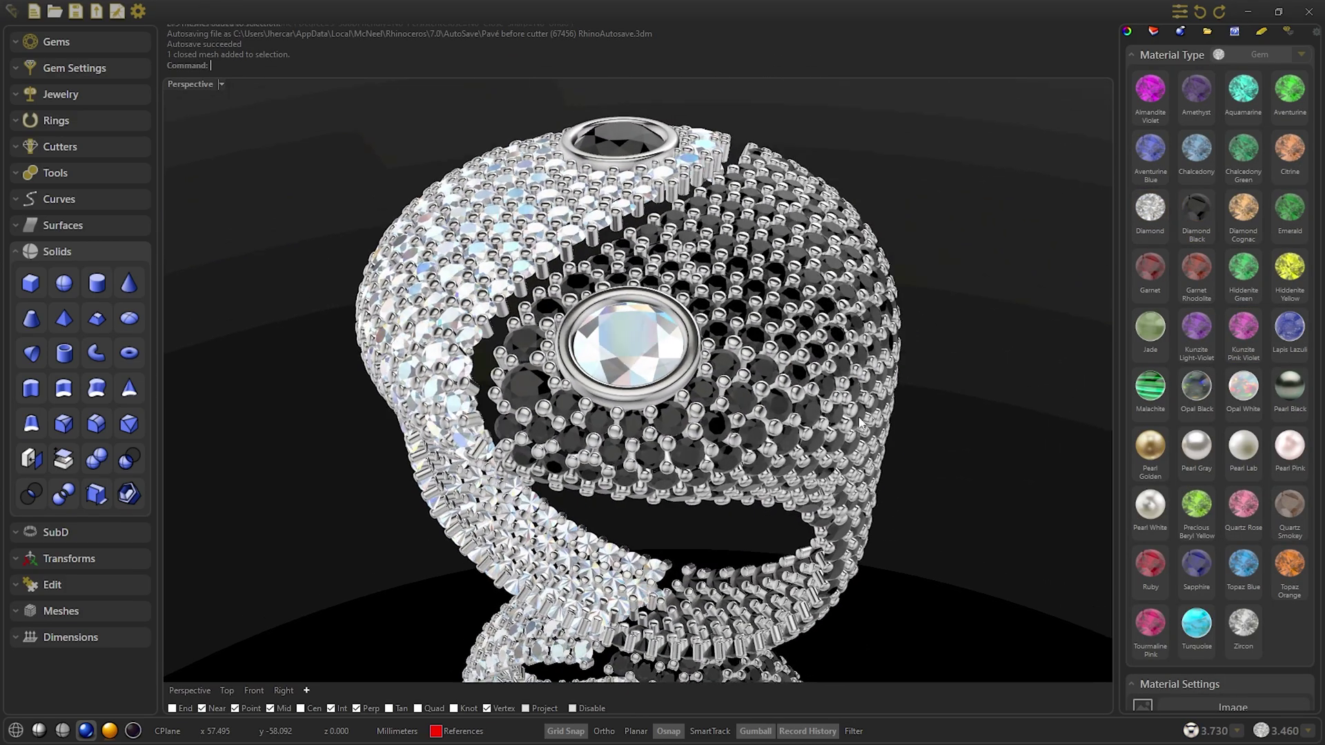
left_click(476, 731)
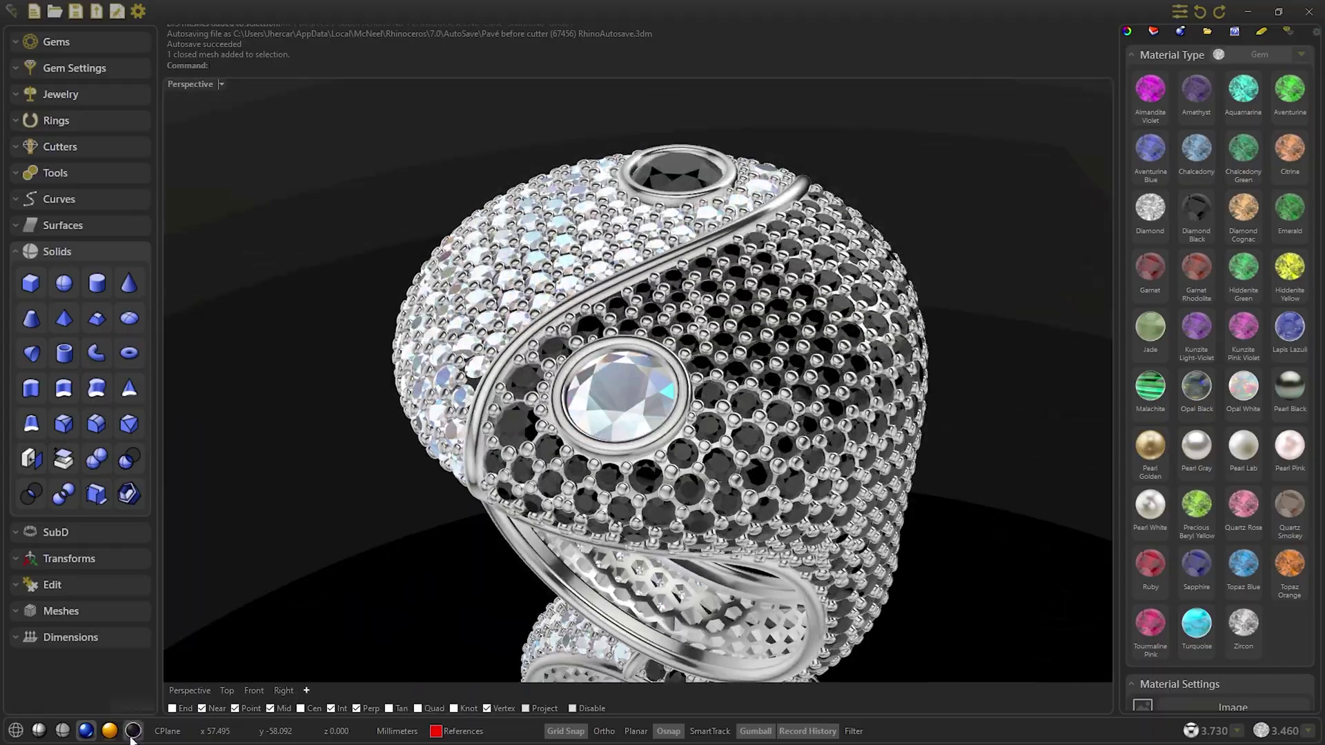
left_click(110, 731)
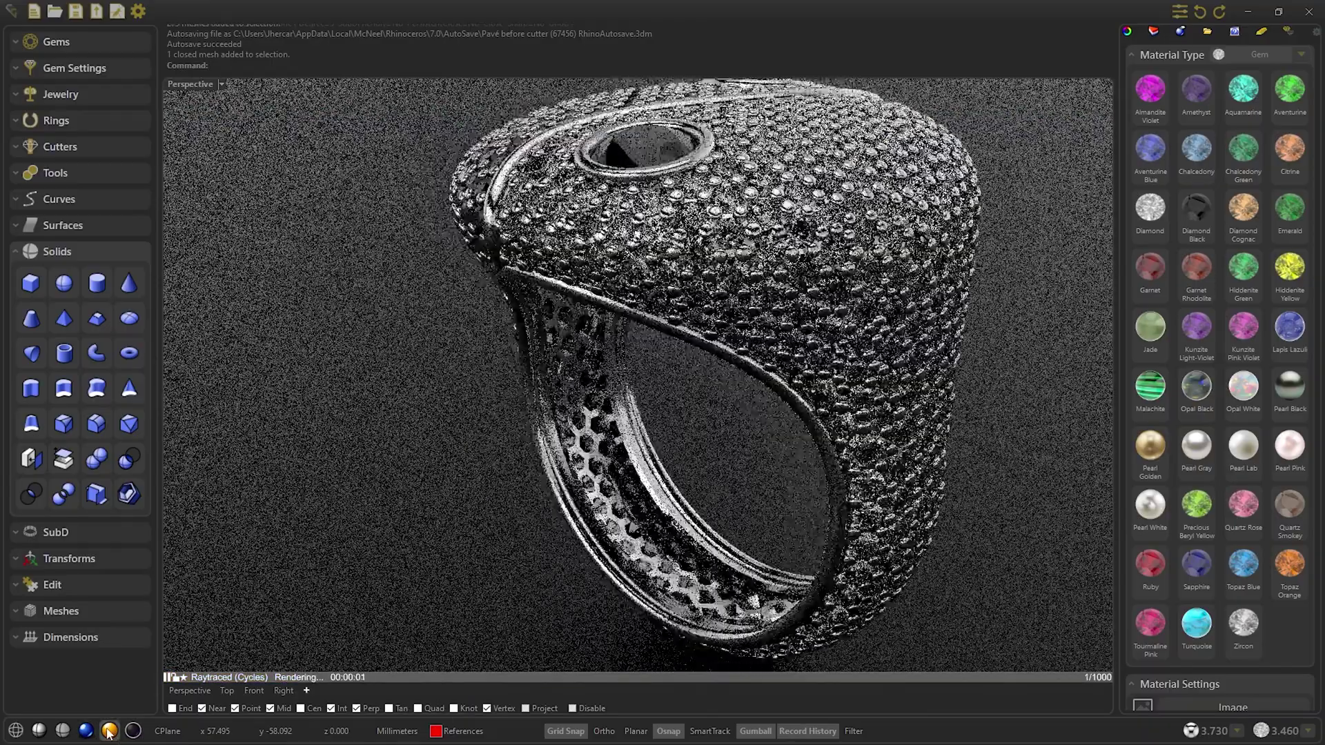